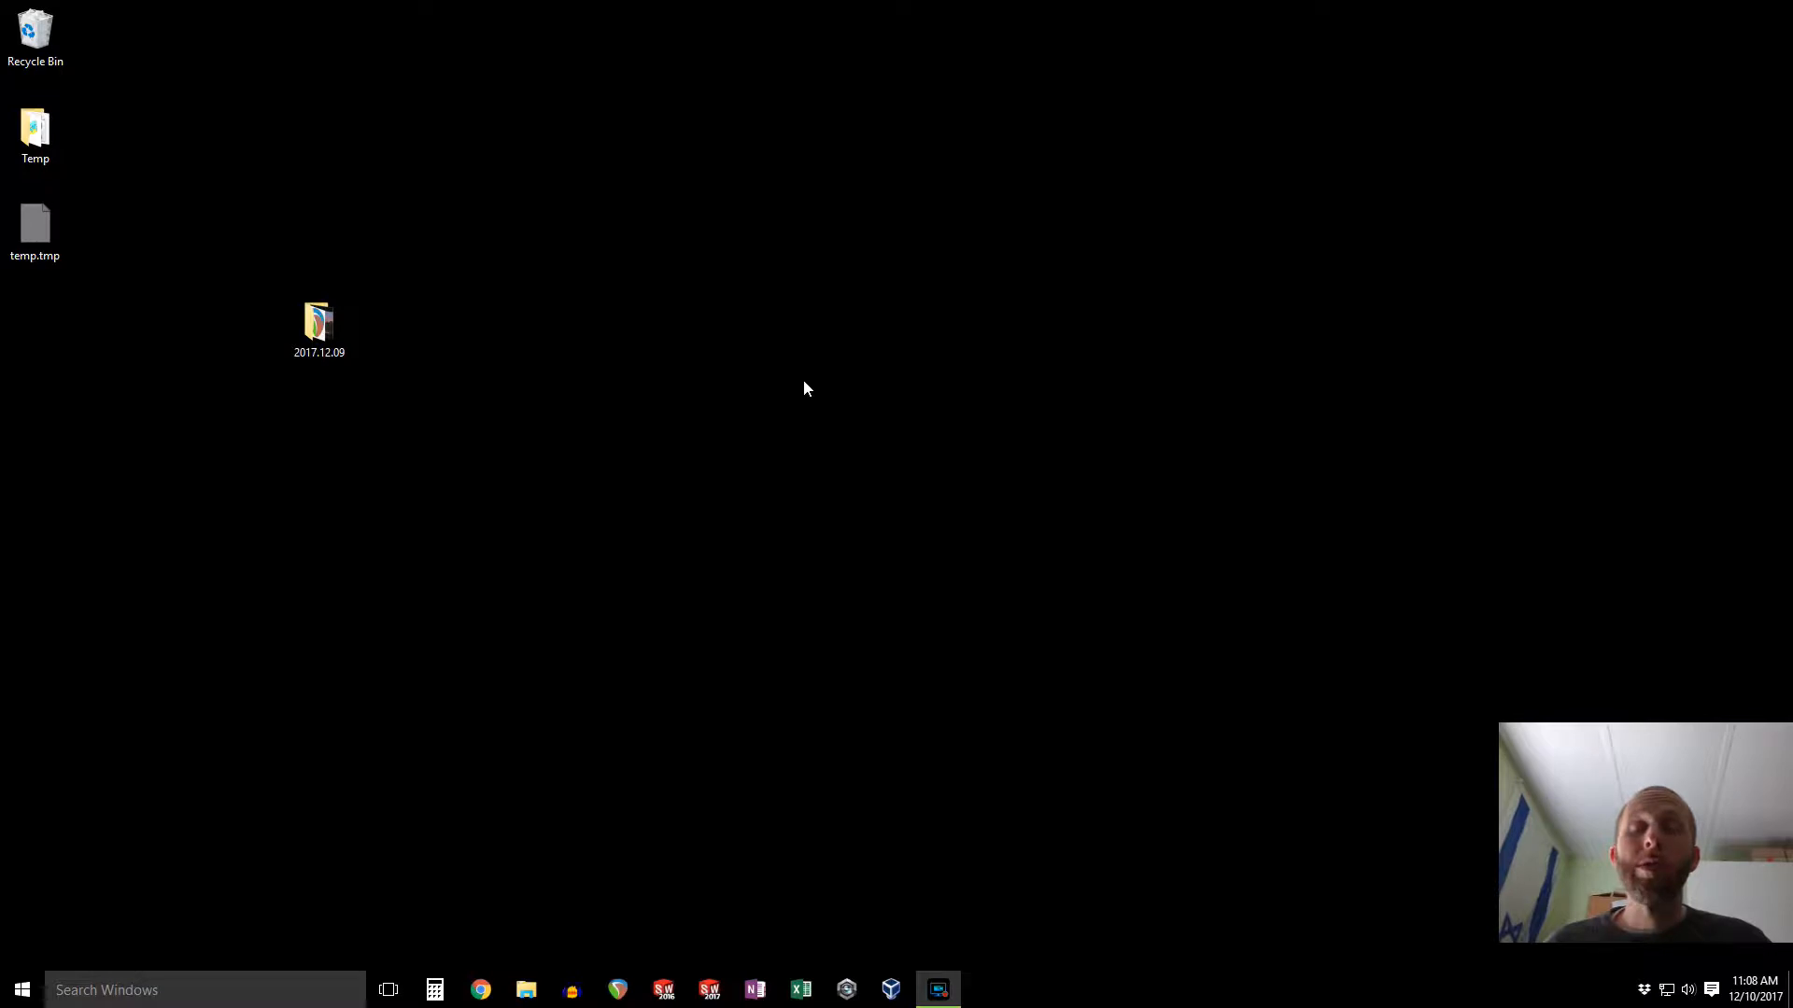
# Step: Open the 2017.12.09 folder and browse its audio, video and PPT subfolder contents
pyautogui.doubleClick(319, 324)
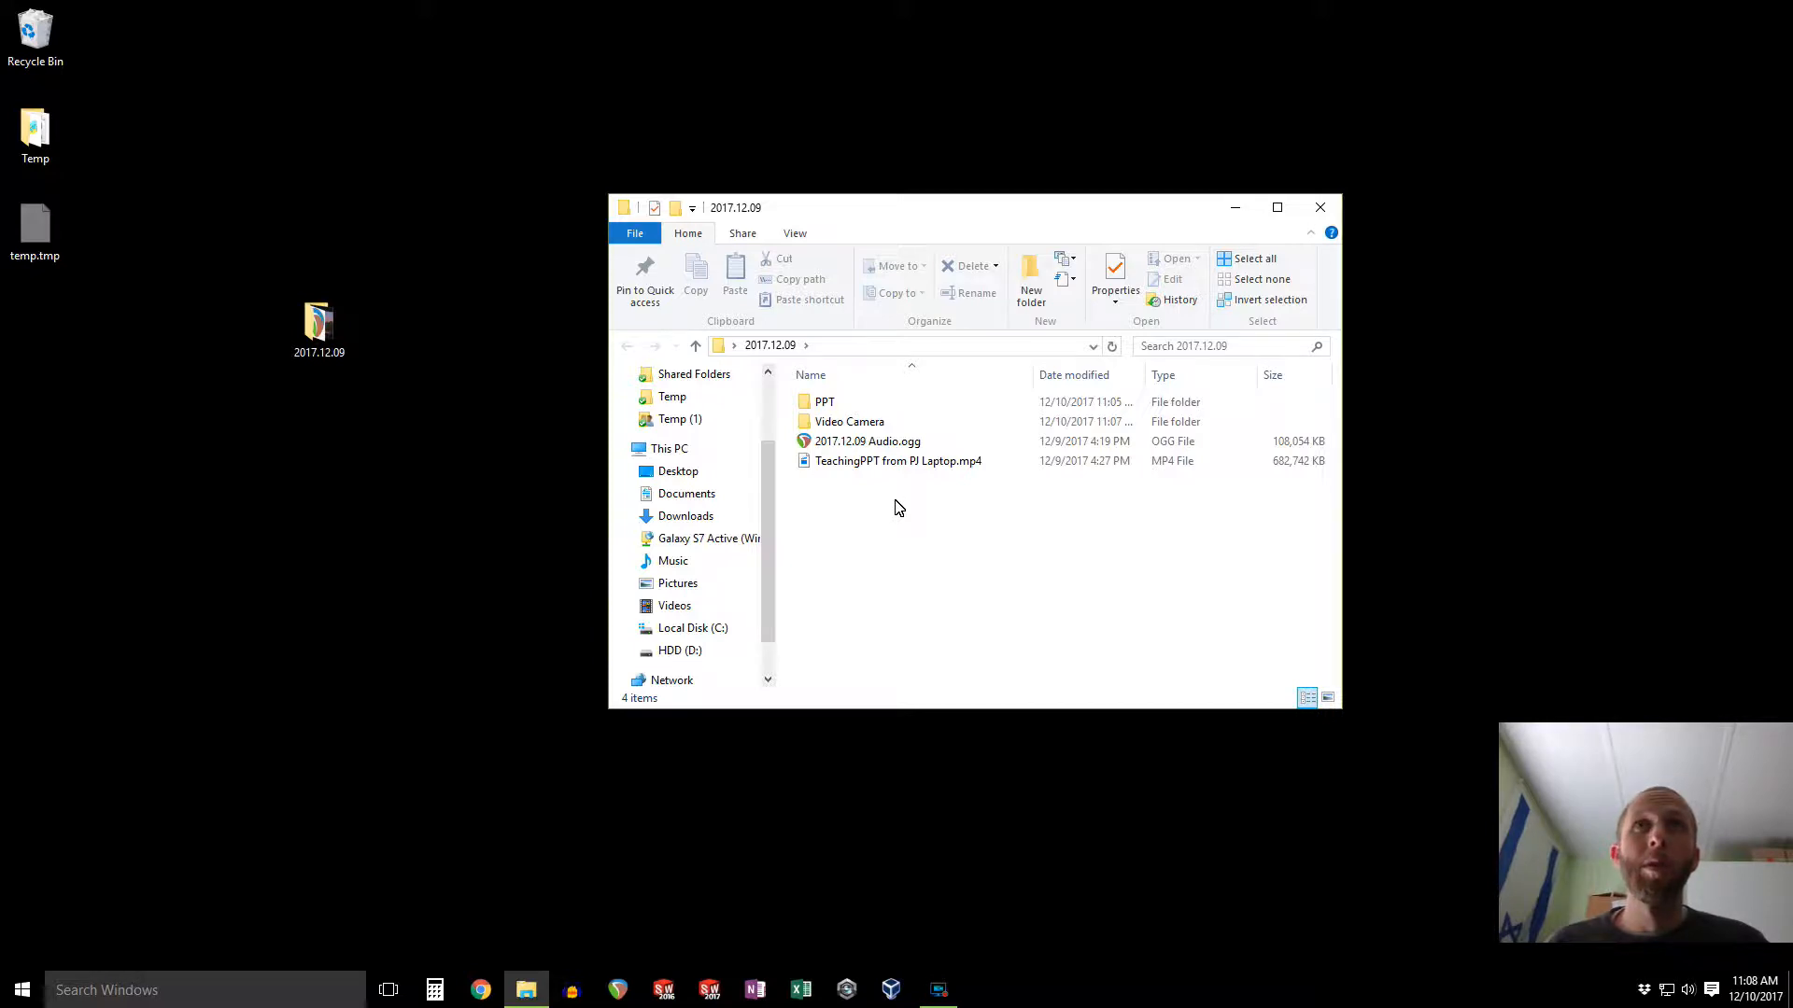
pyautogui.click(850, 446)
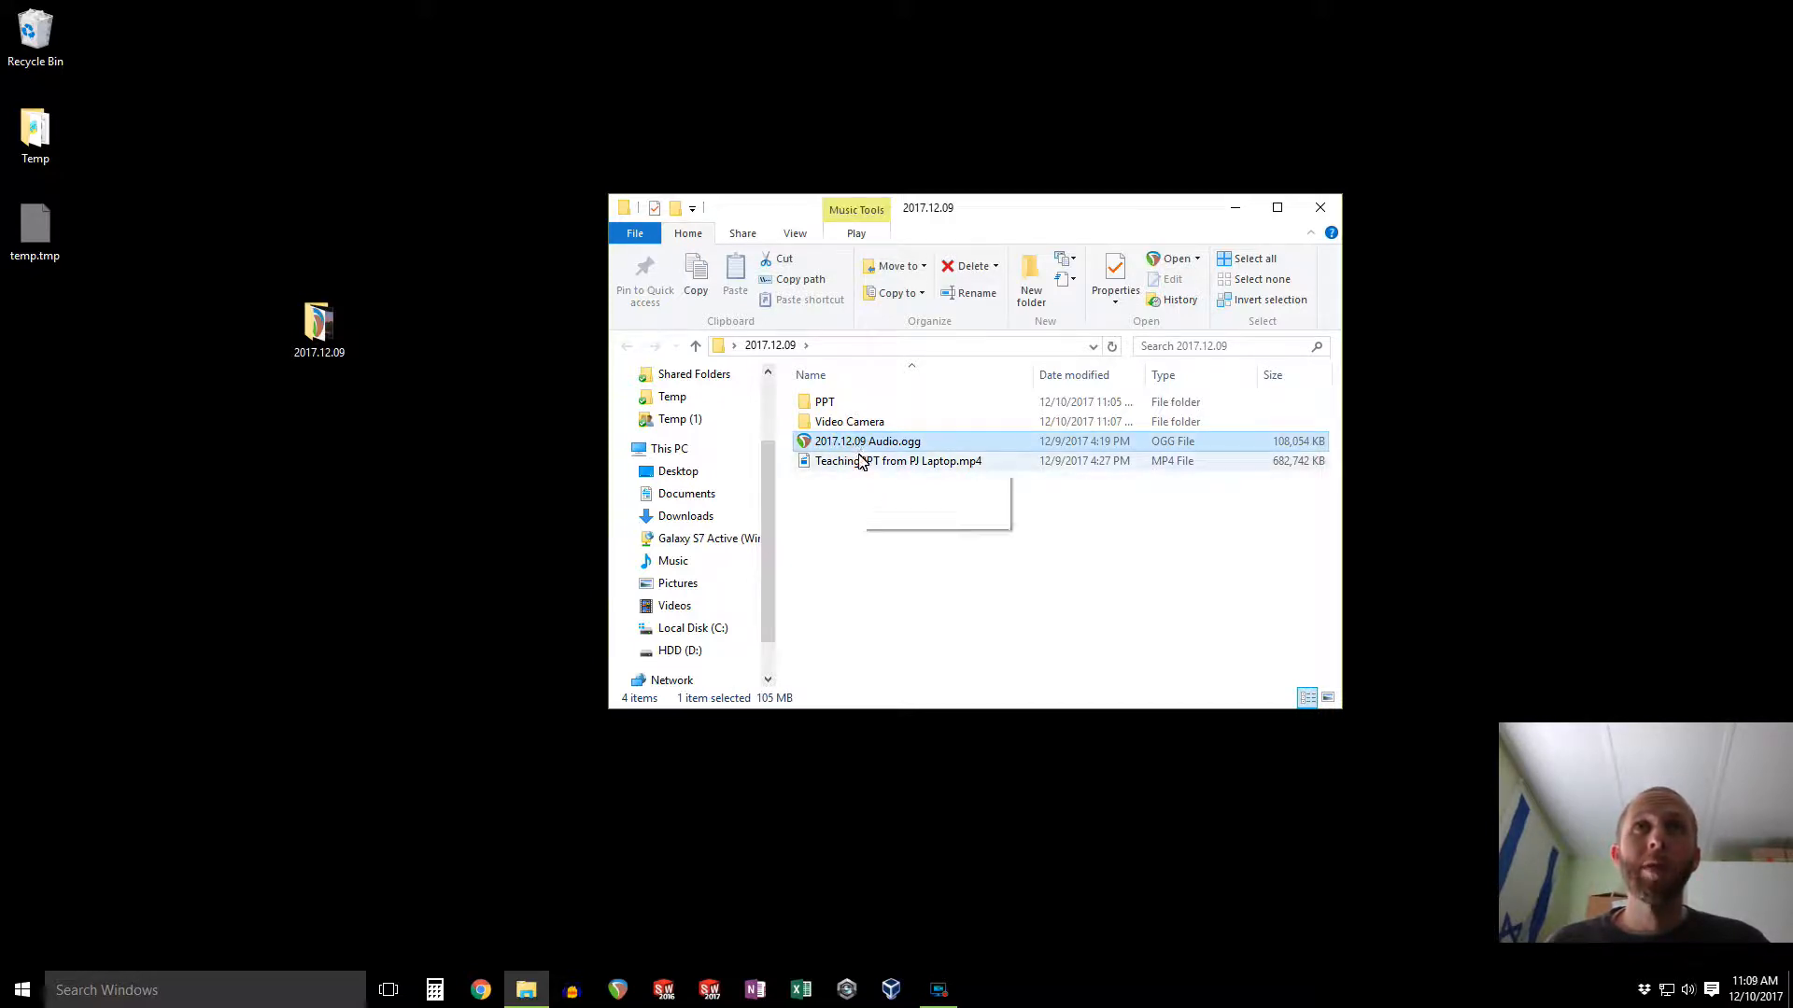
pyautogui.click(839, 461)
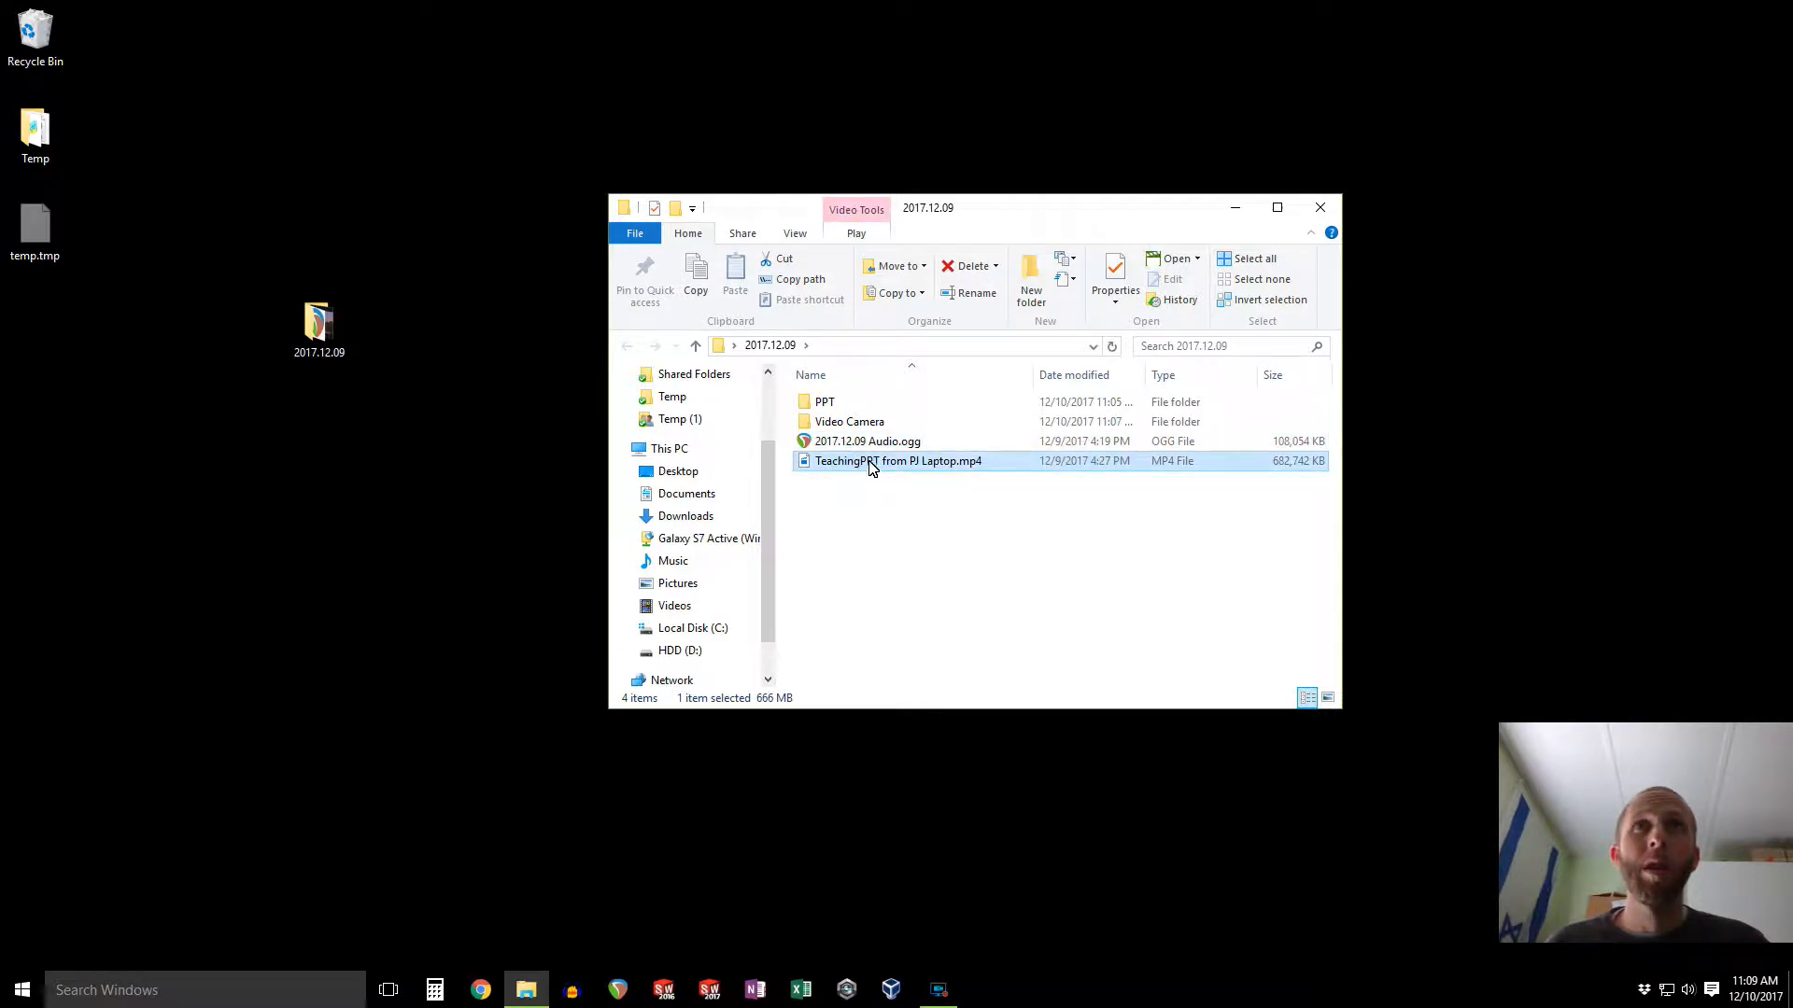
pyautogui.moveTo(834, 426)
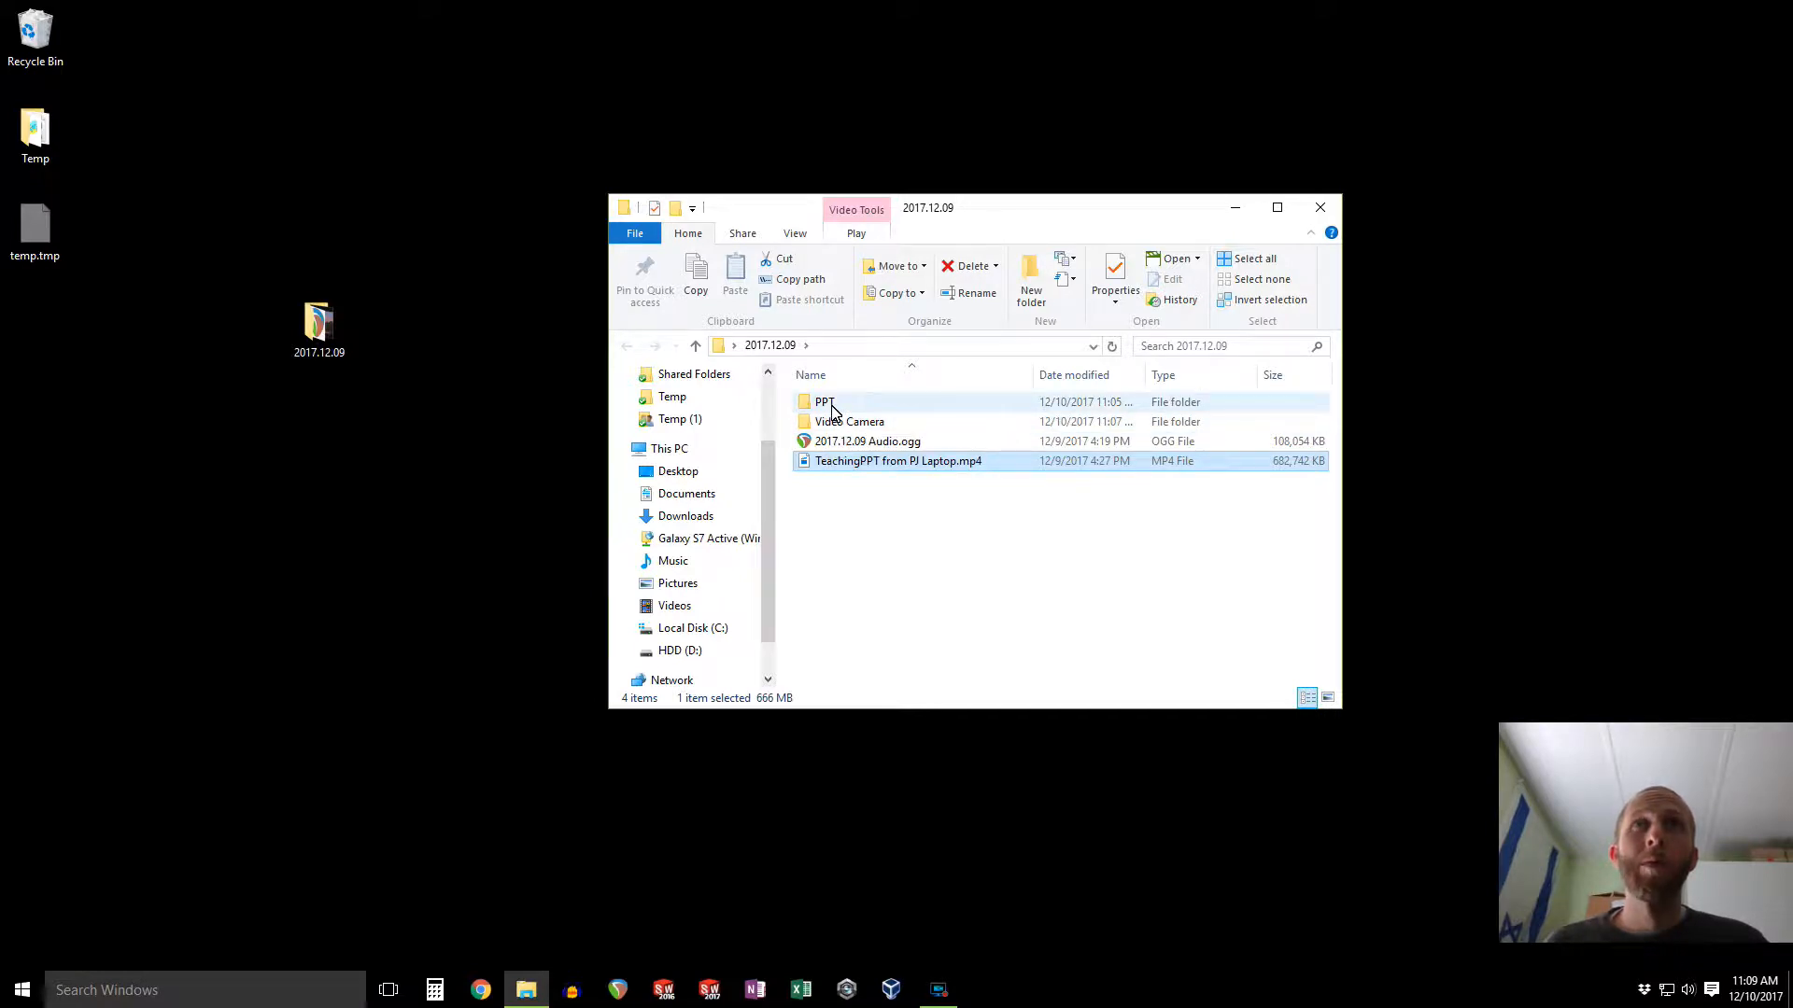
pyautogui.doubleClick(832, 408)
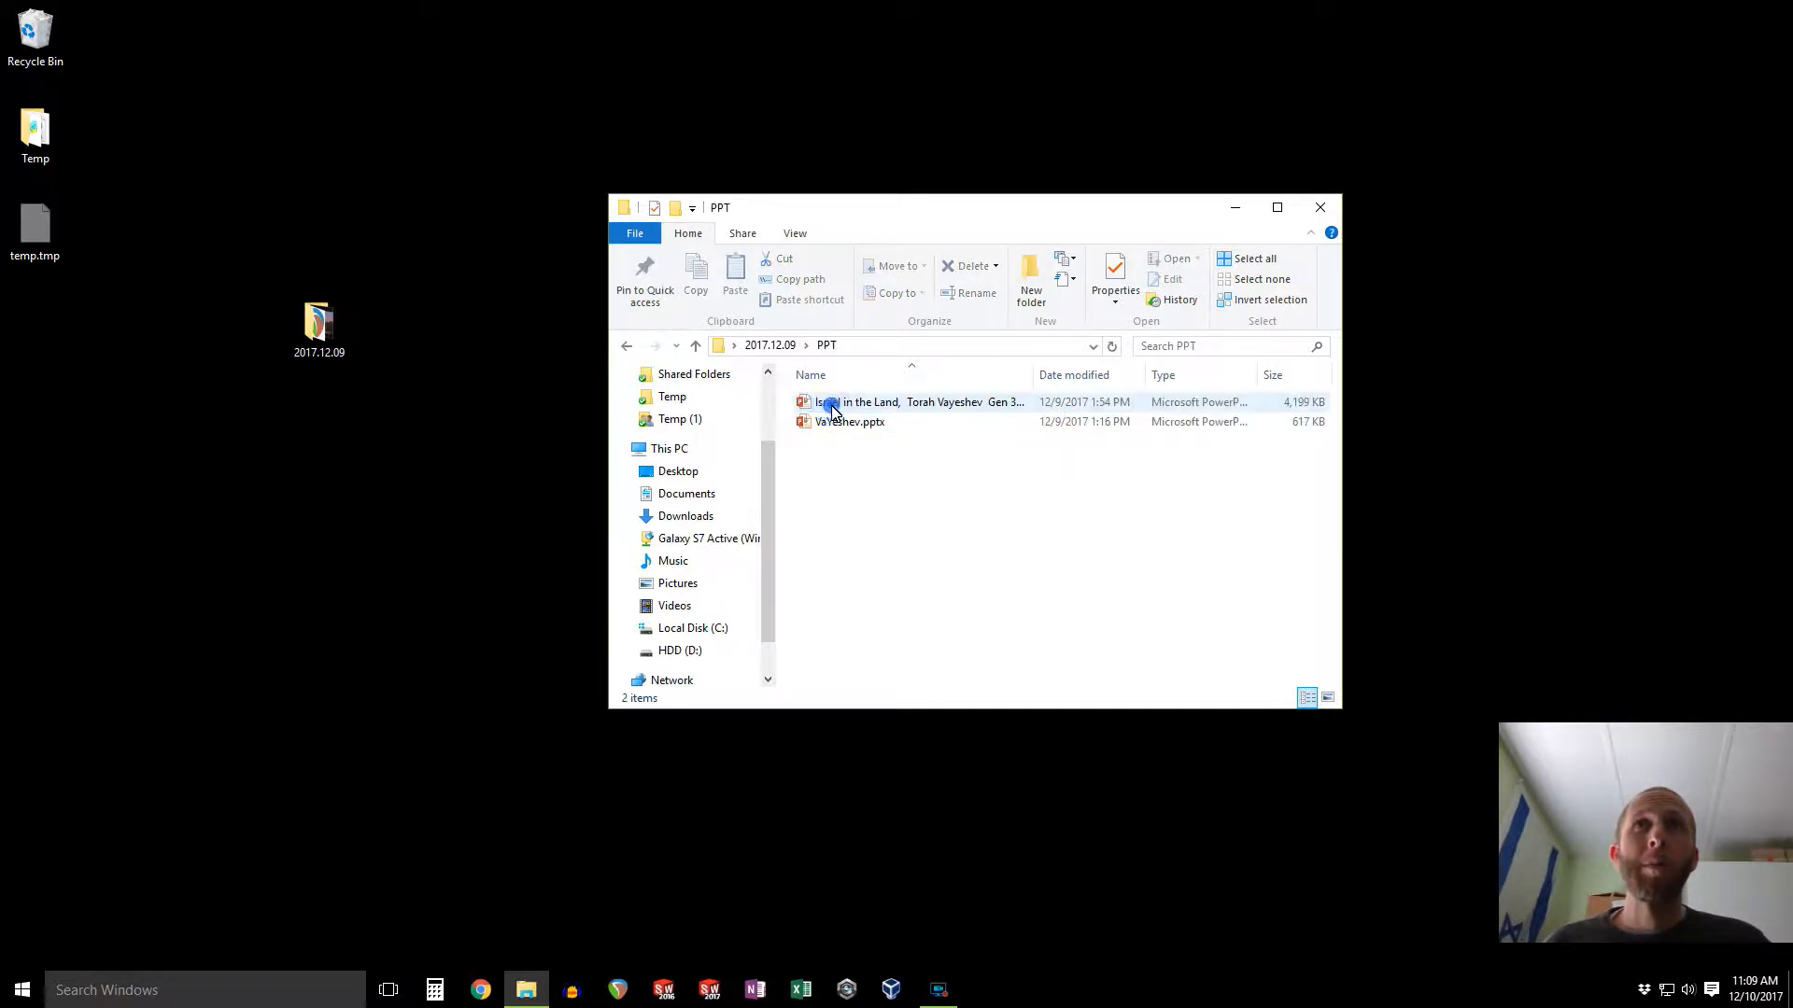
pyautogui.click(782, 345)
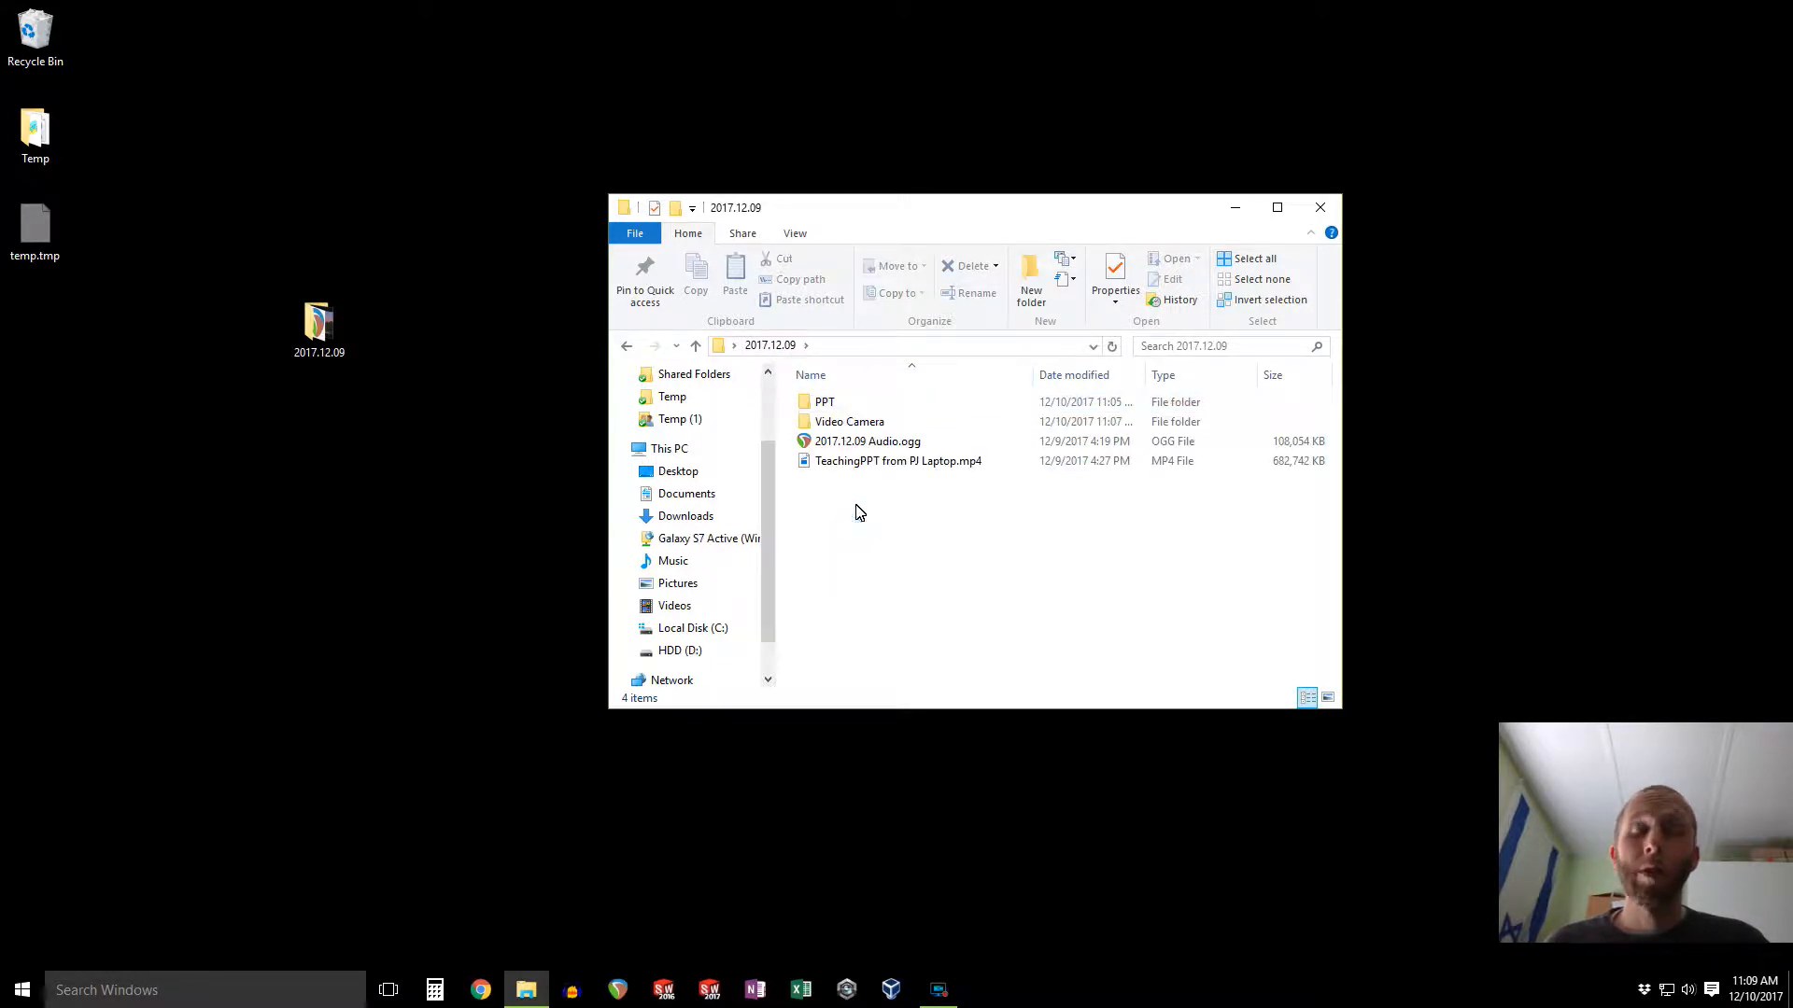
# Step: Open 2017.12.09 Audio.ogg in REAPER and enlarge the track's height to fill the arrange view
pyautogui.doubleClick(870, 448)
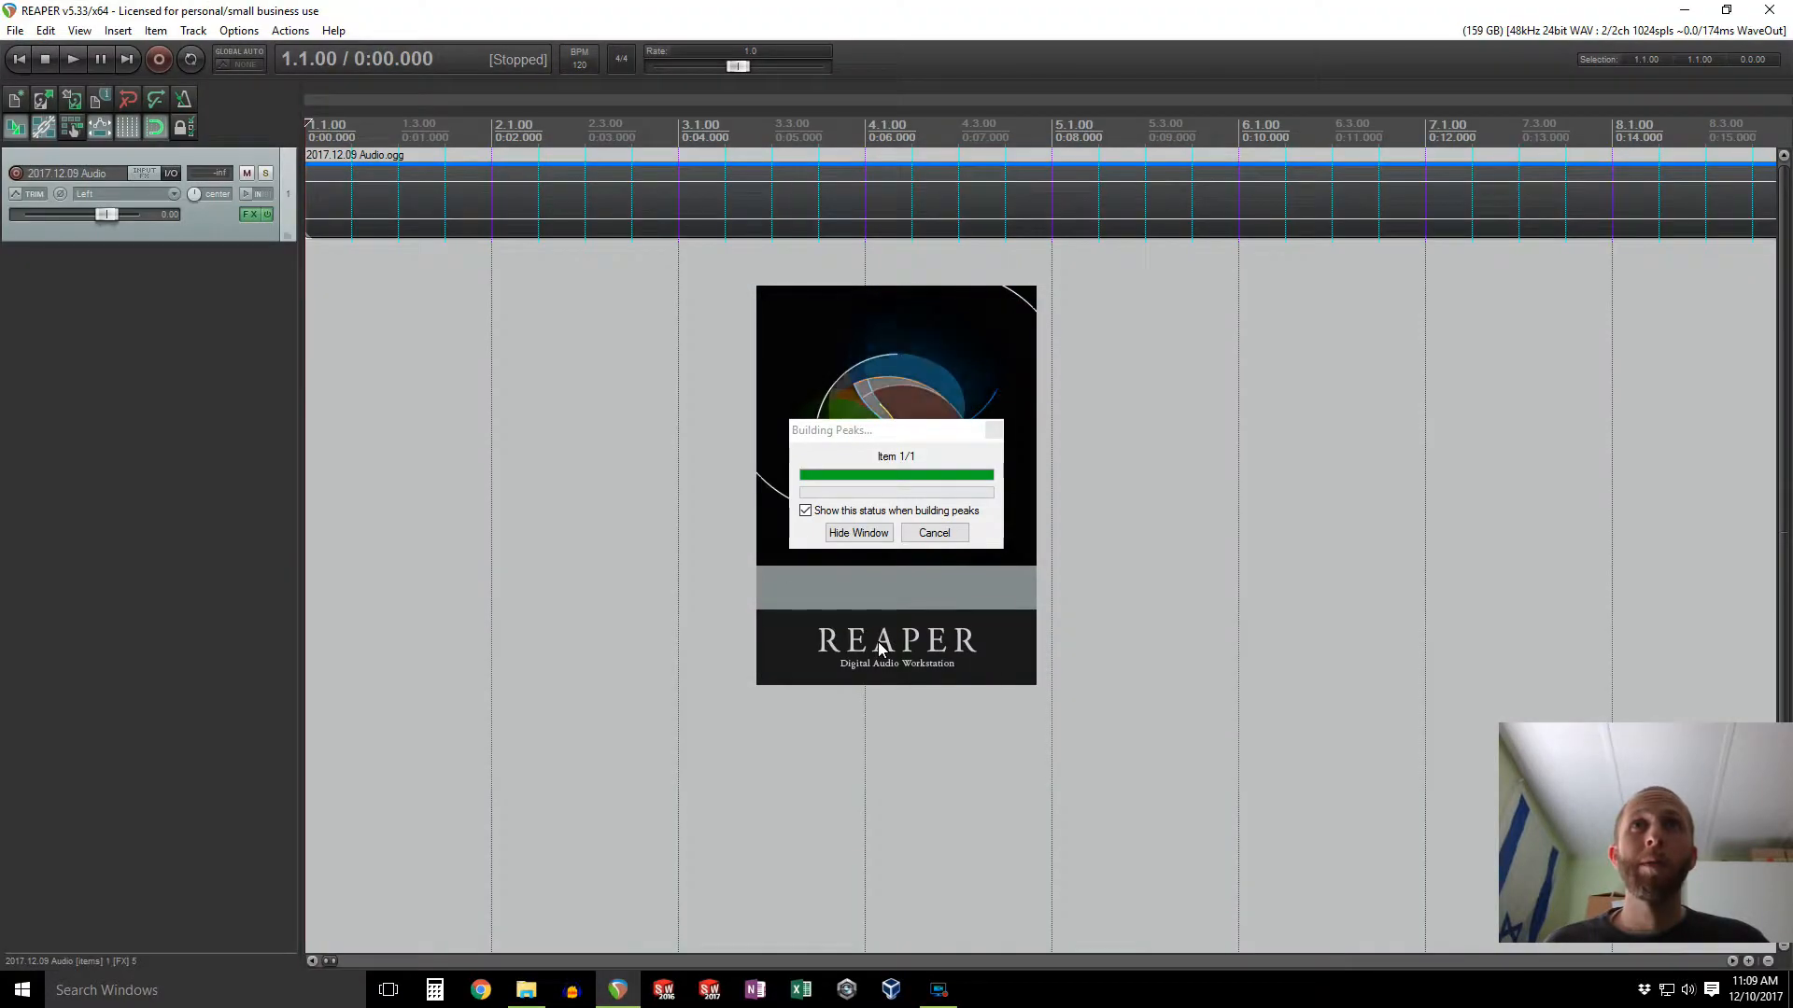
pyautogui.click(267, 215)
pyautogui.moveTo(261, 243); pyautogui.dragTo(245, 730)
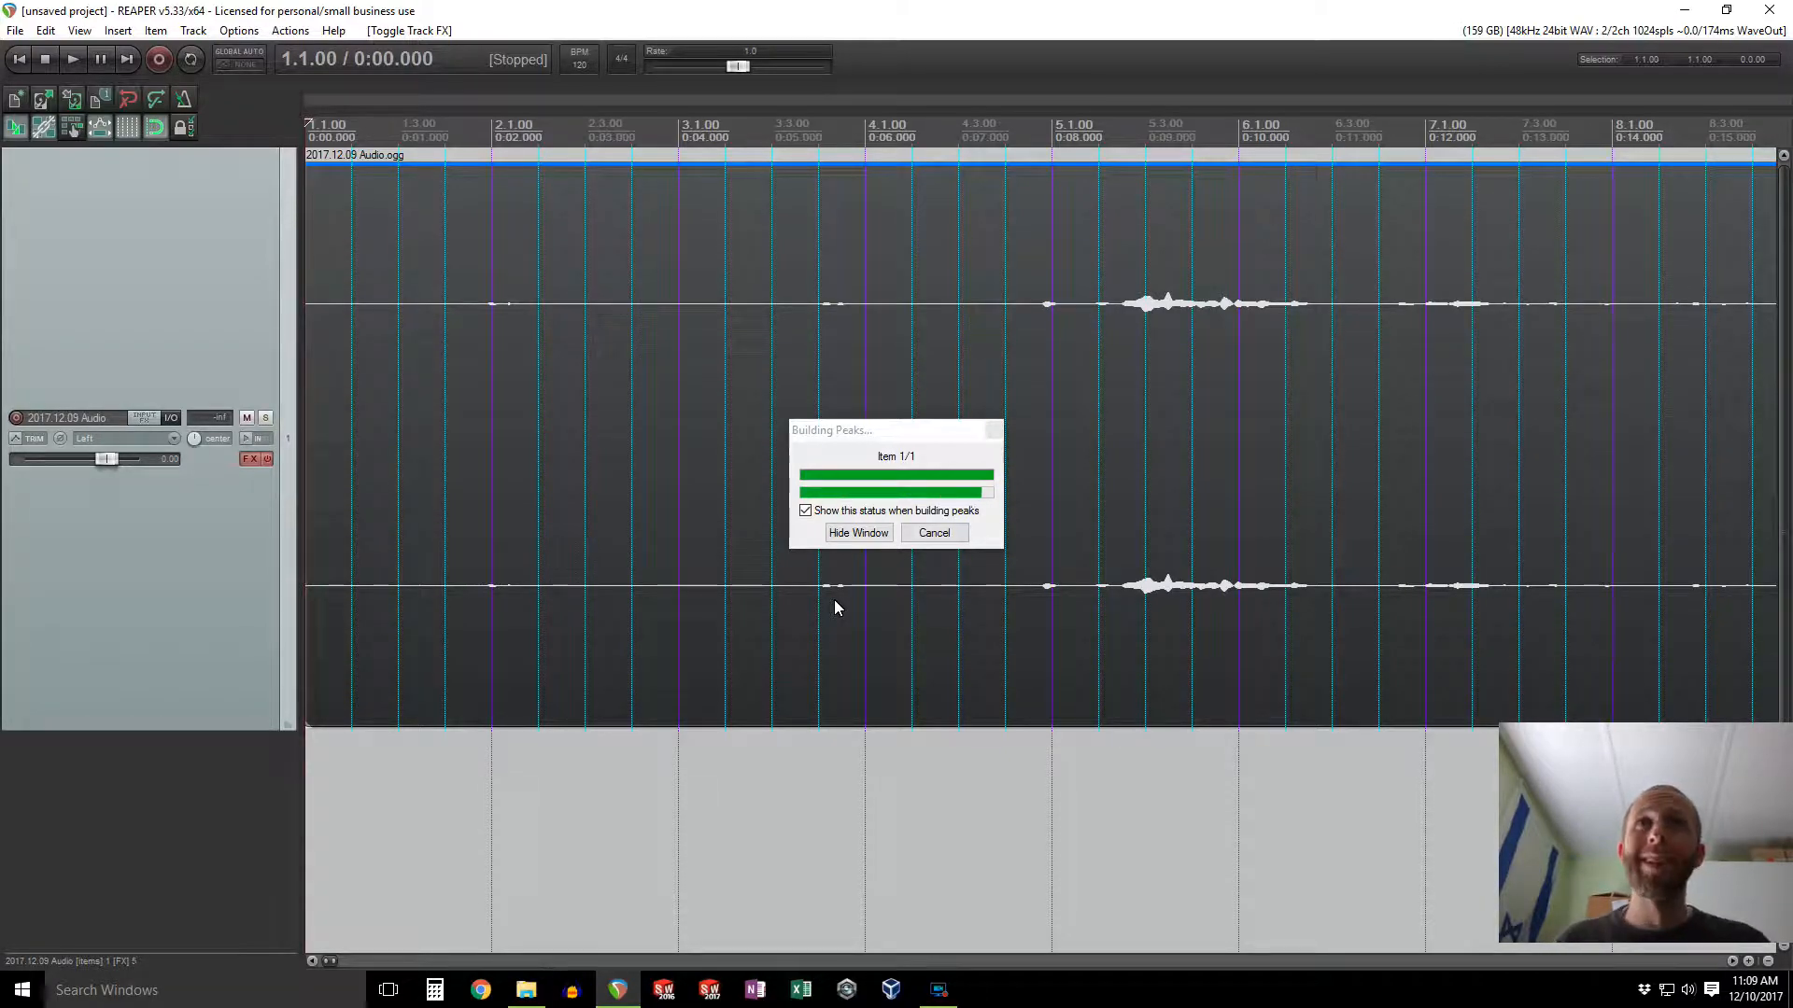
pyautogui.scroll(-10, 833, 600)
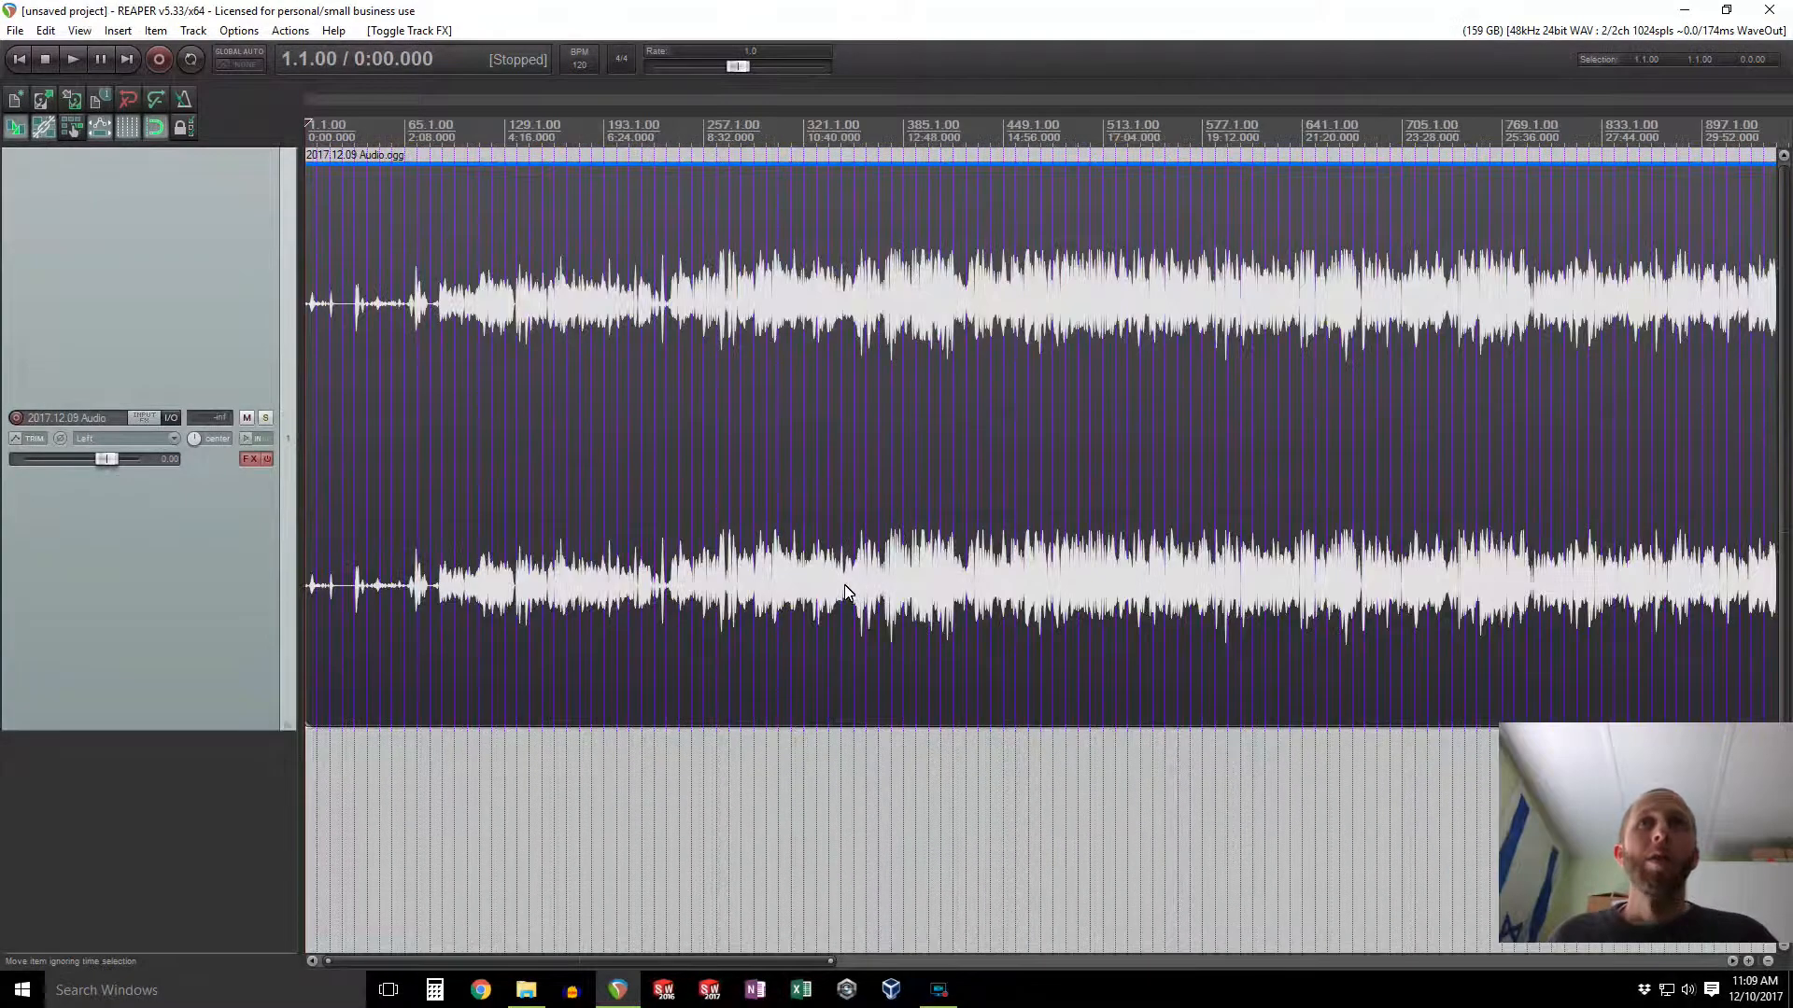
# Step: Audition the recording from several points around the seven-minute mark to locate where the lesson begins
pyautogui.click(552, 783)
pyautogui.scroll(4, 549, 773)
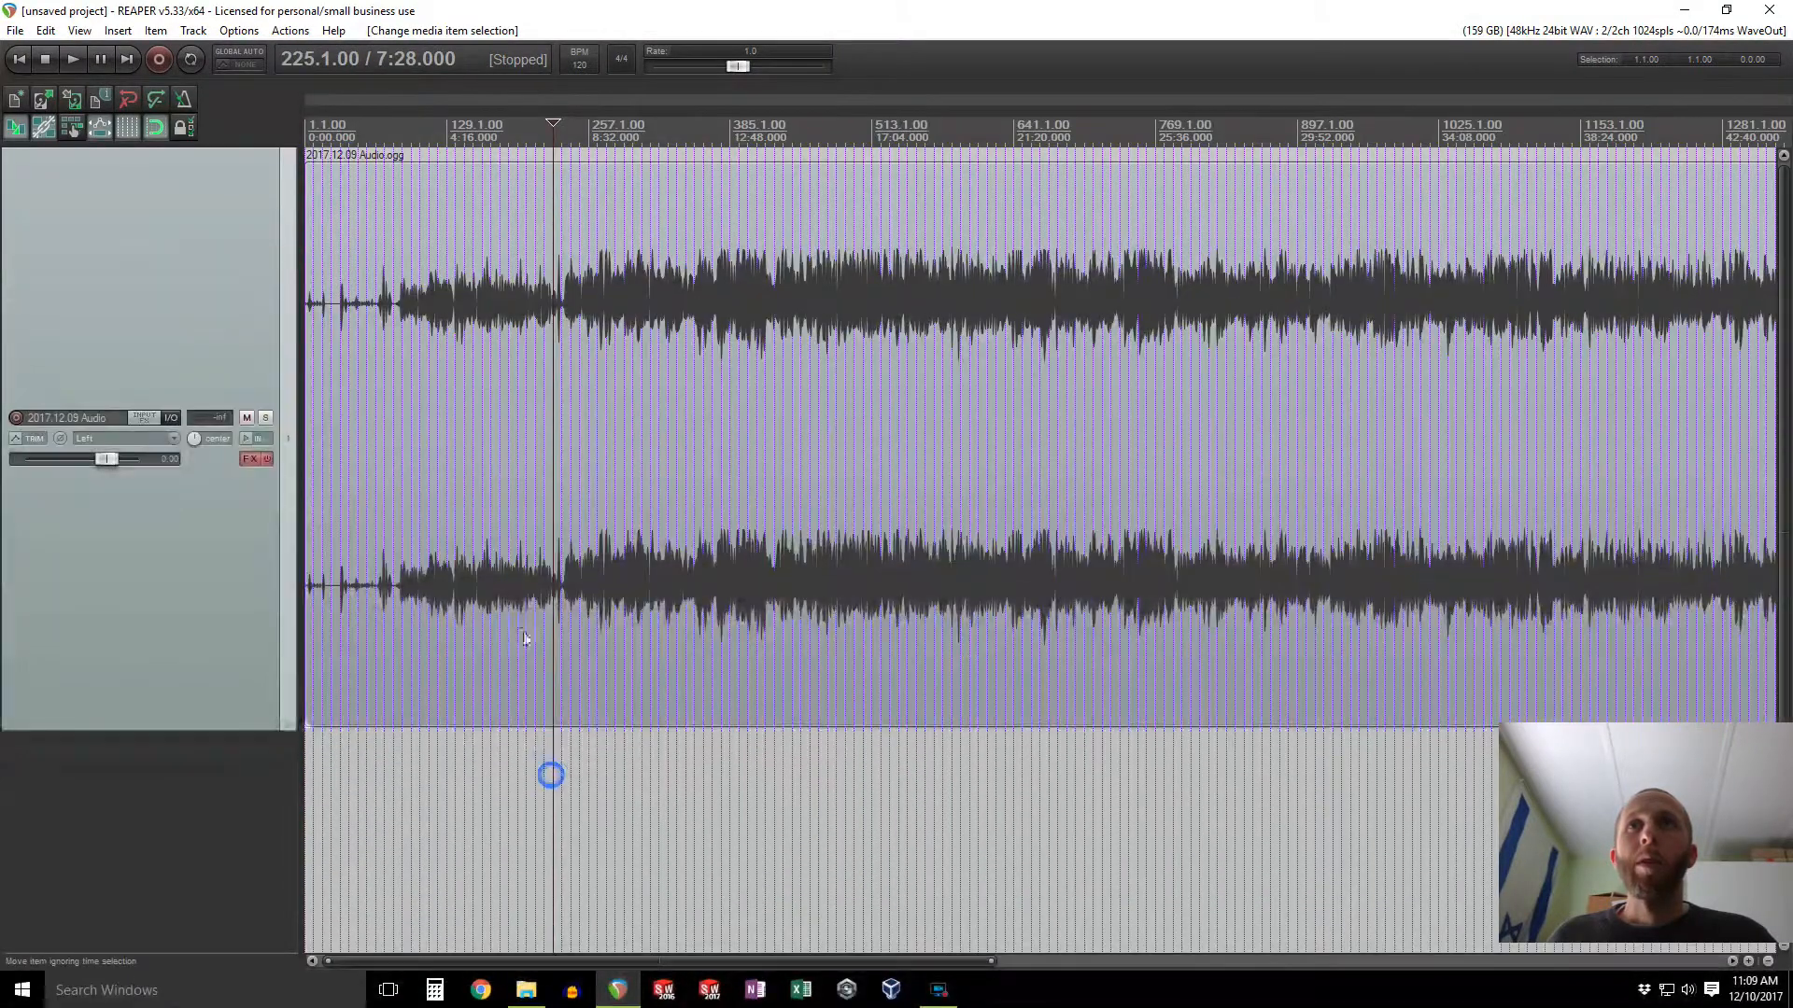
pyautogui.click(993, 794)
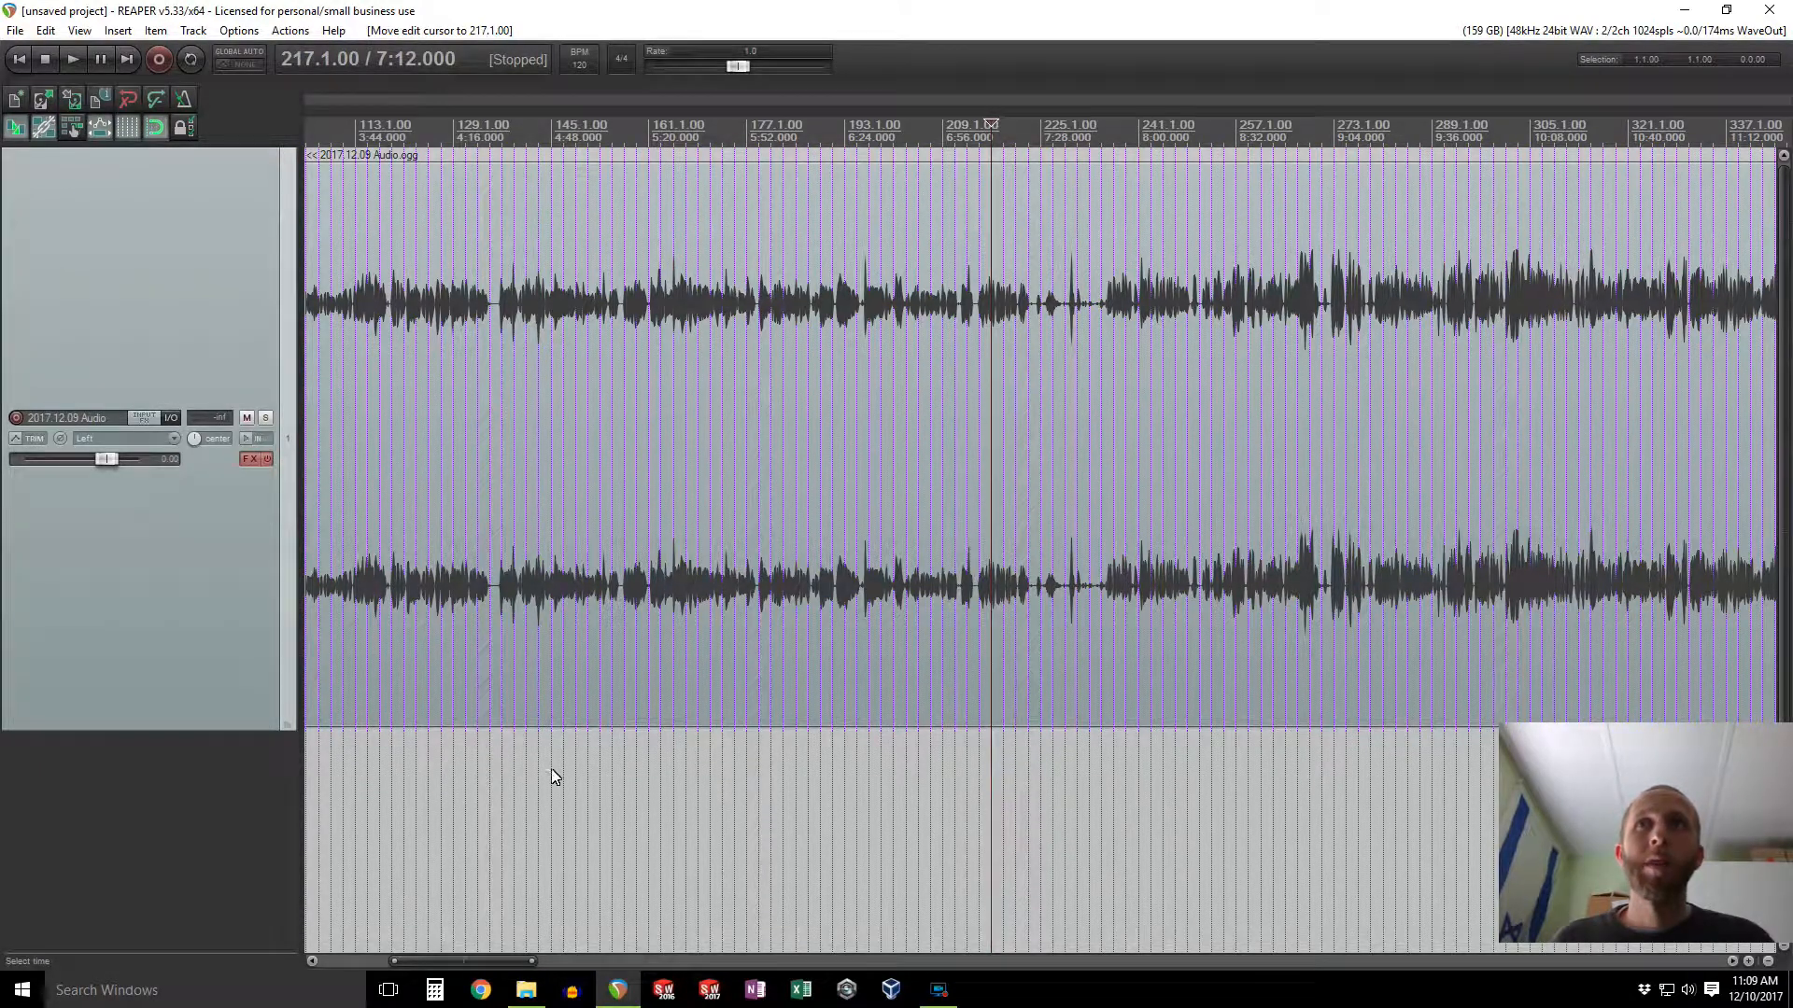
pyautogui.press('space')
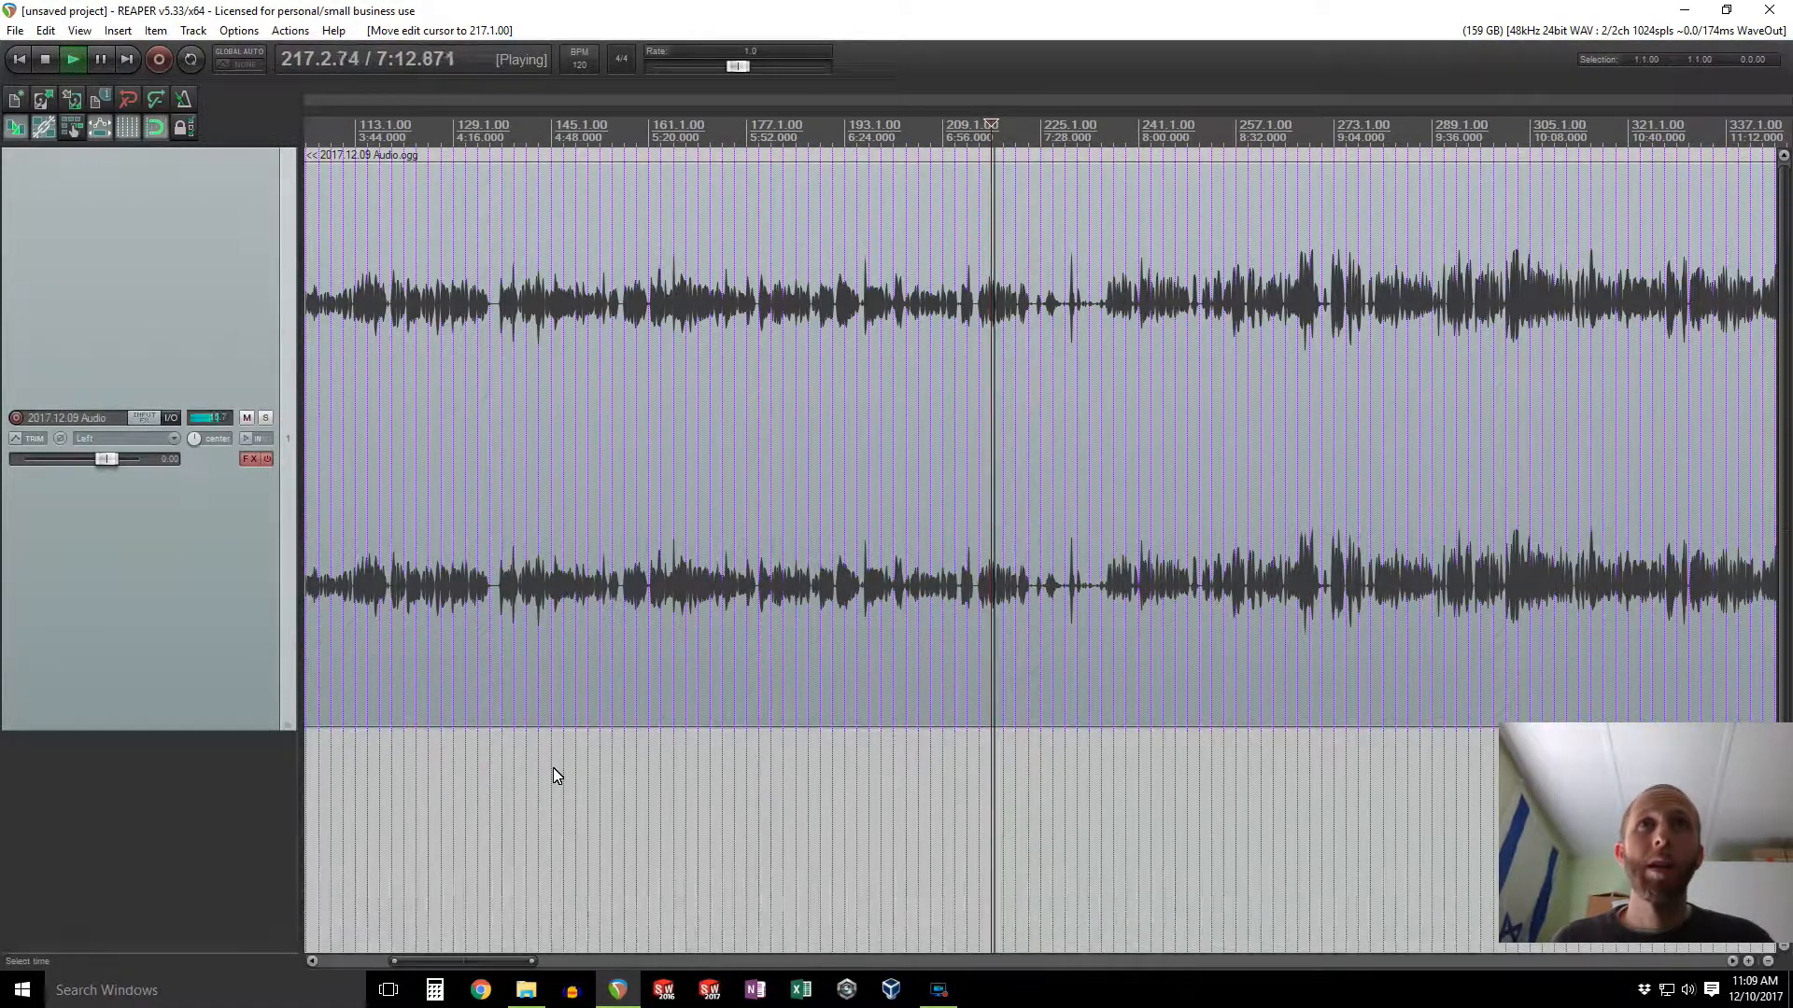
pyautogui.press('space')
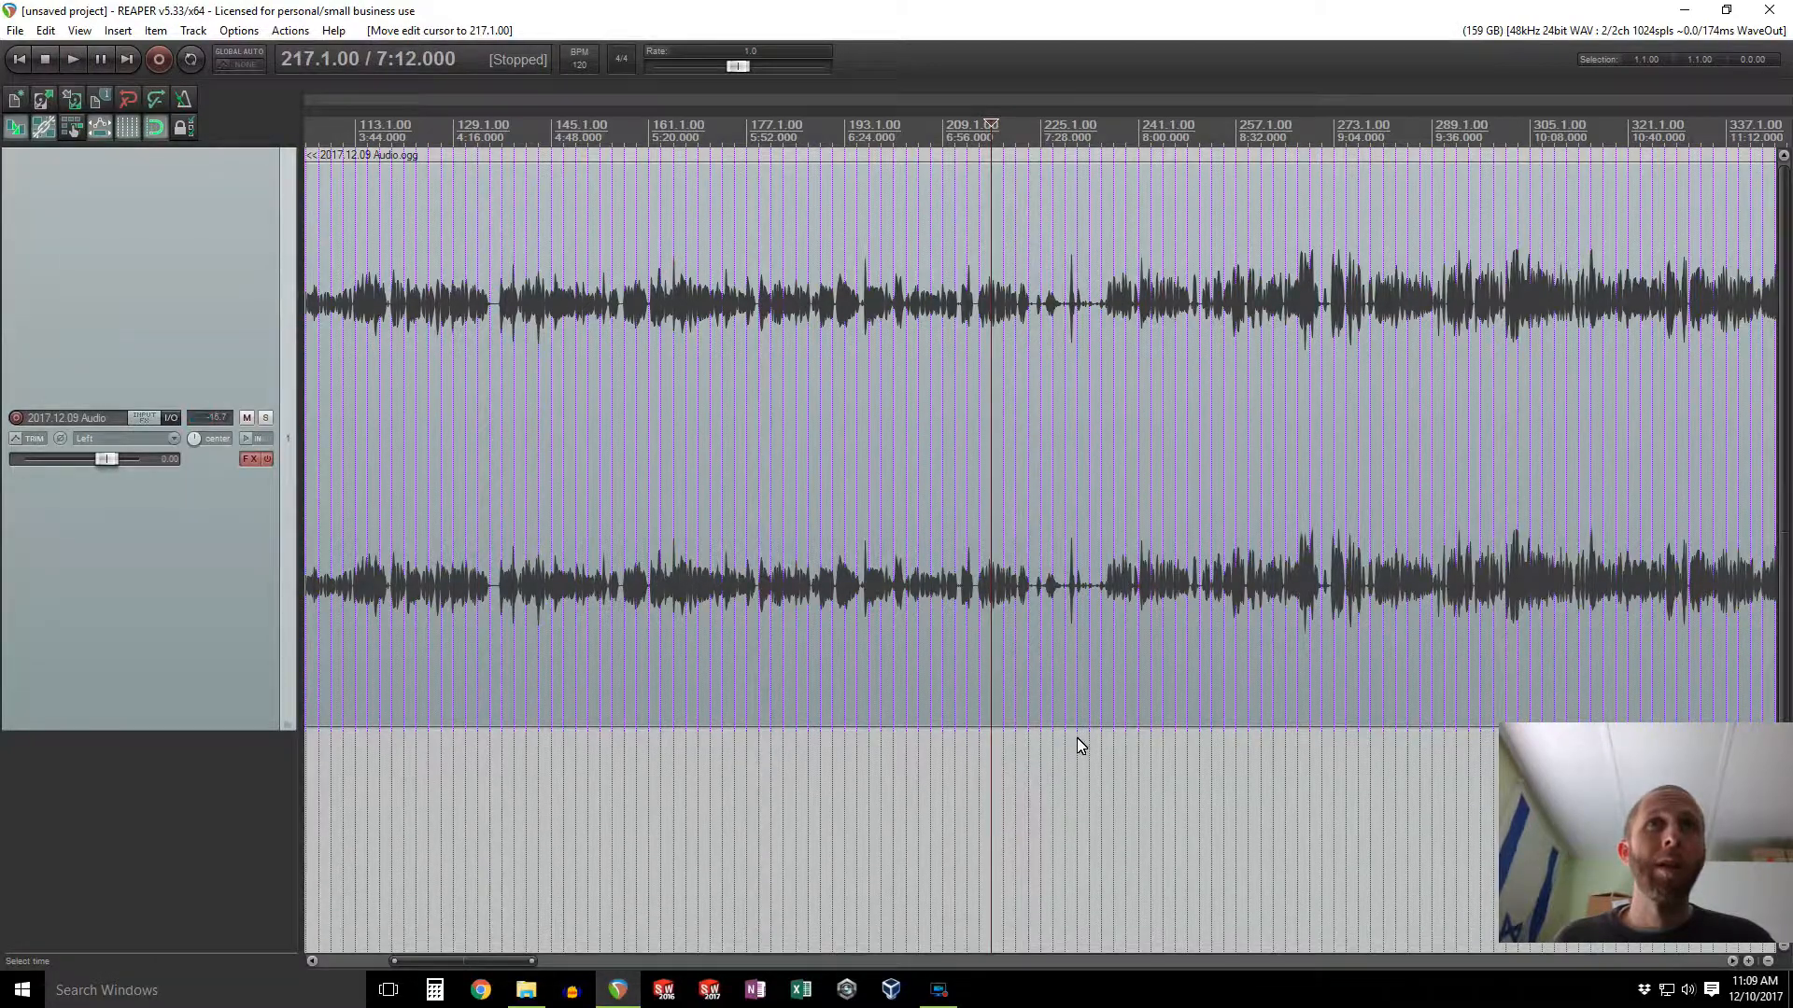
pyautogui.click(1118, 732)
pyautogui.press('space')
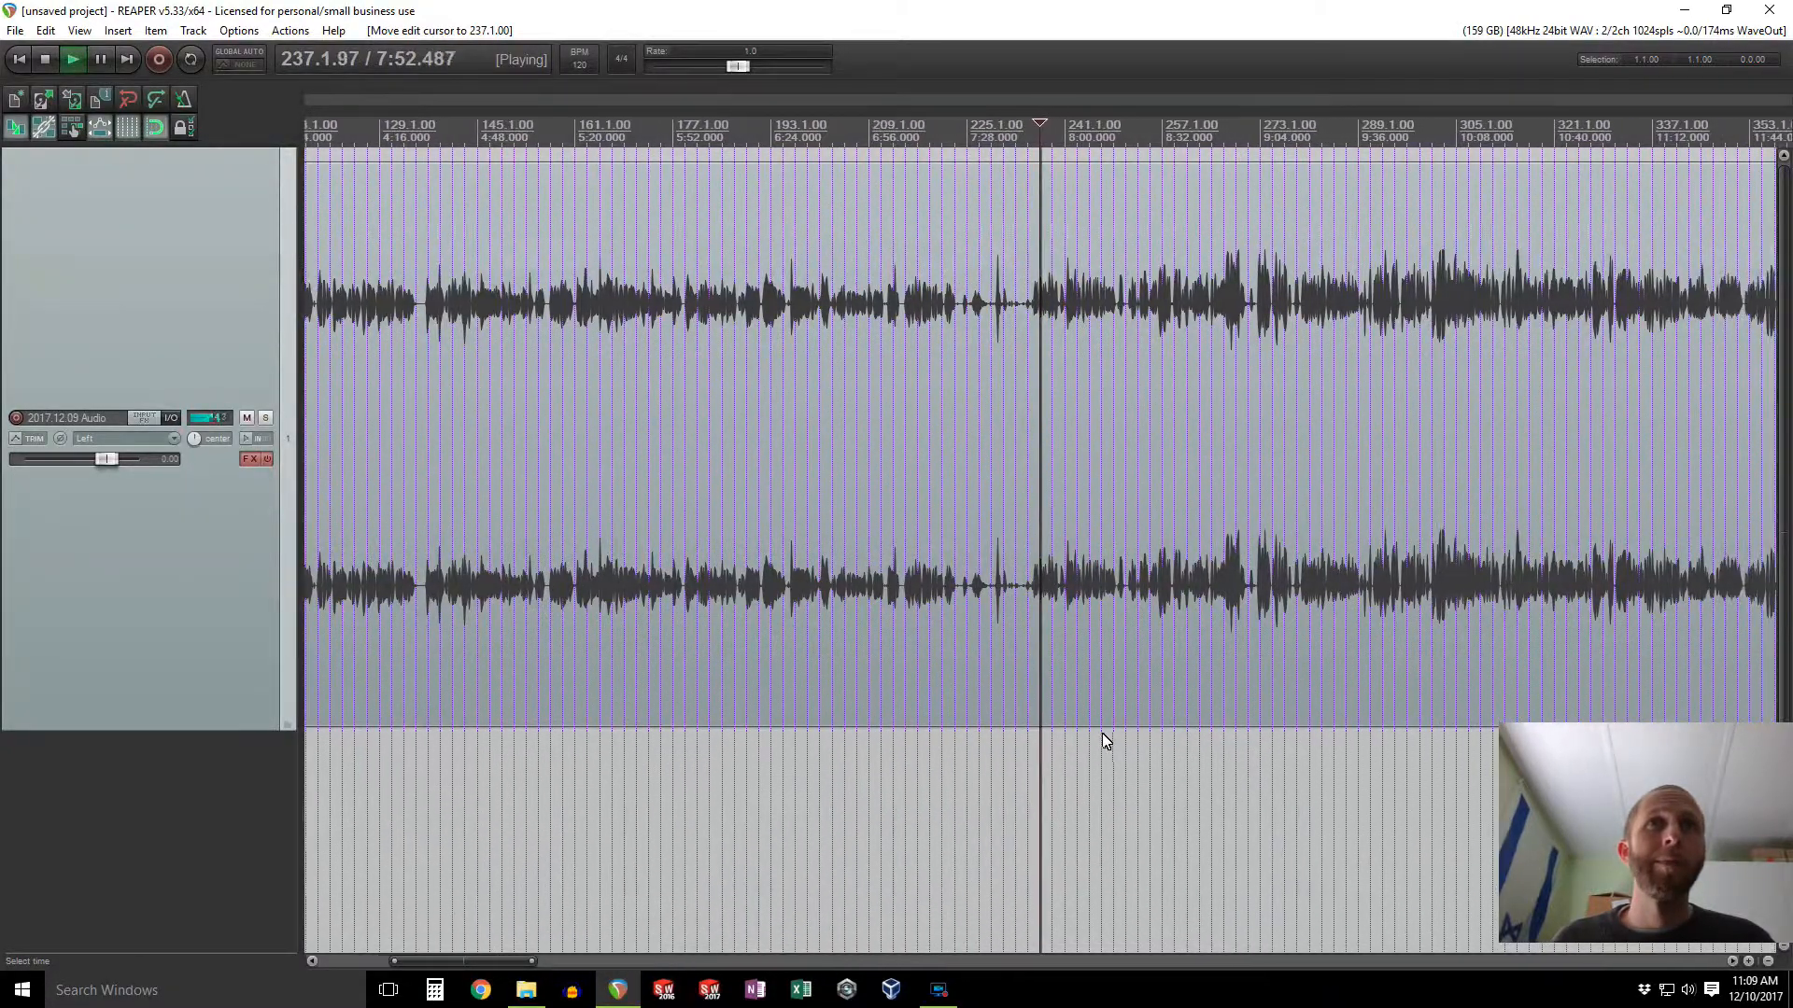
pyautogui.scroll(2, 1061, 688)
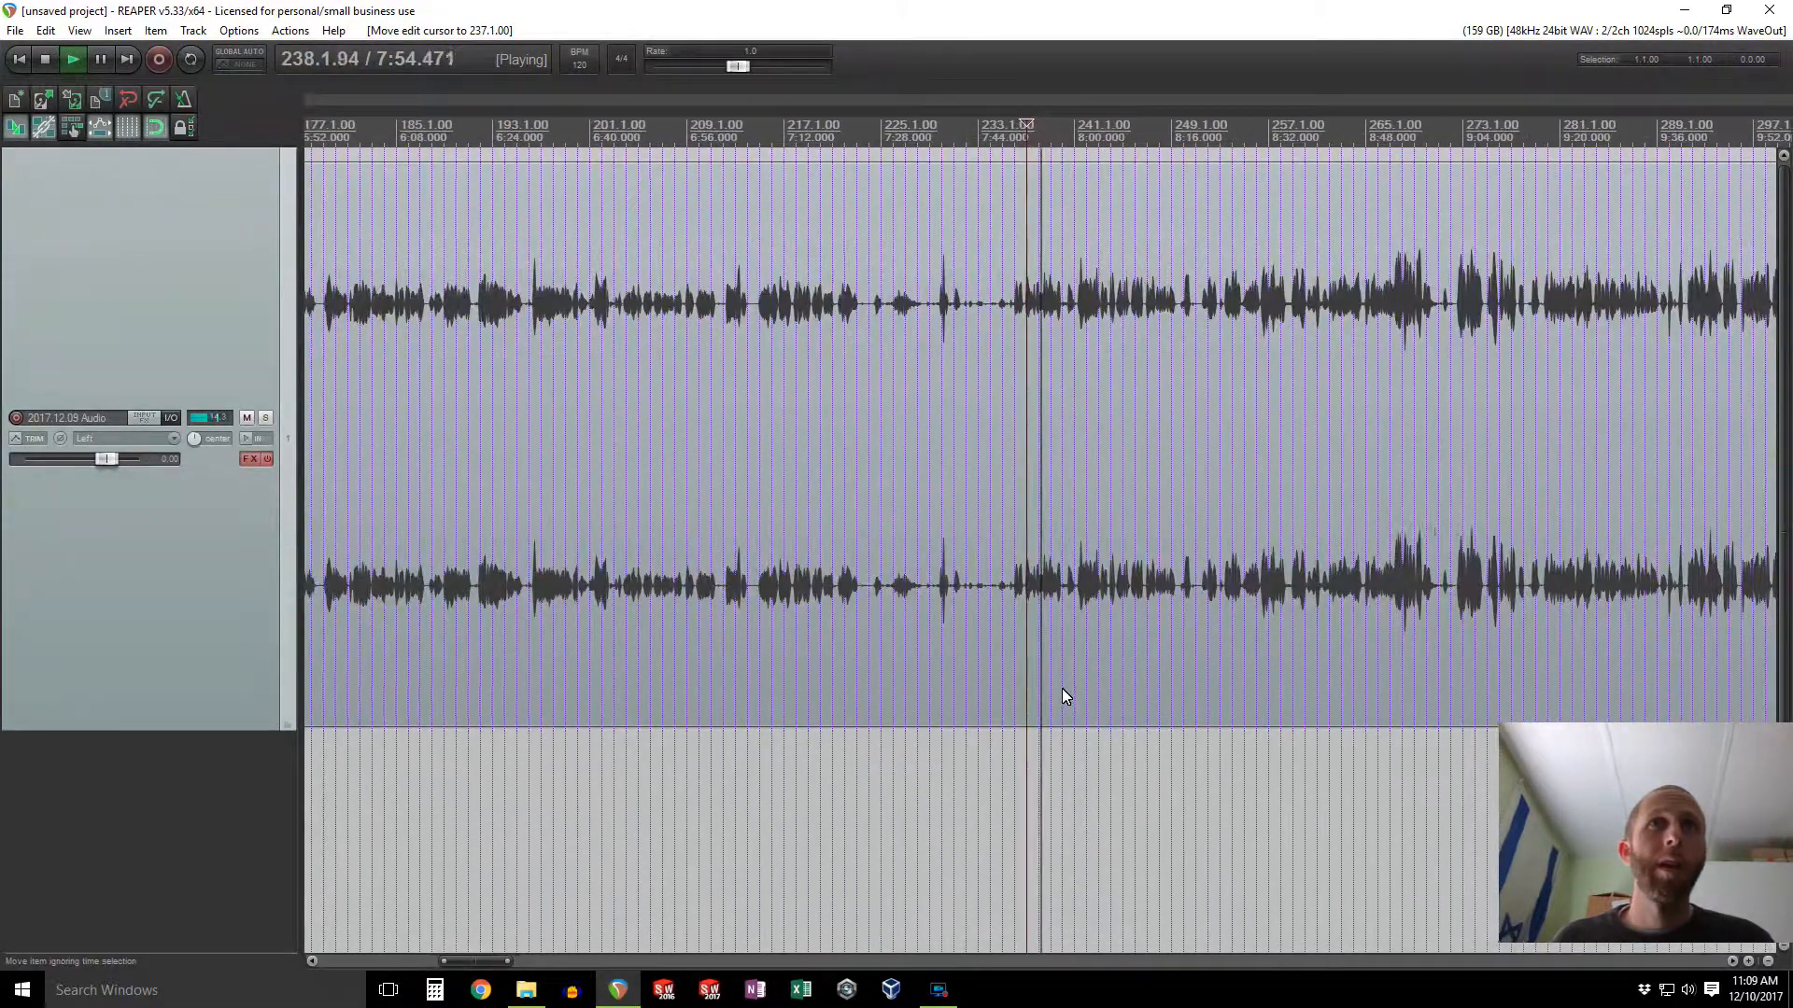
pyautogui.press('space')
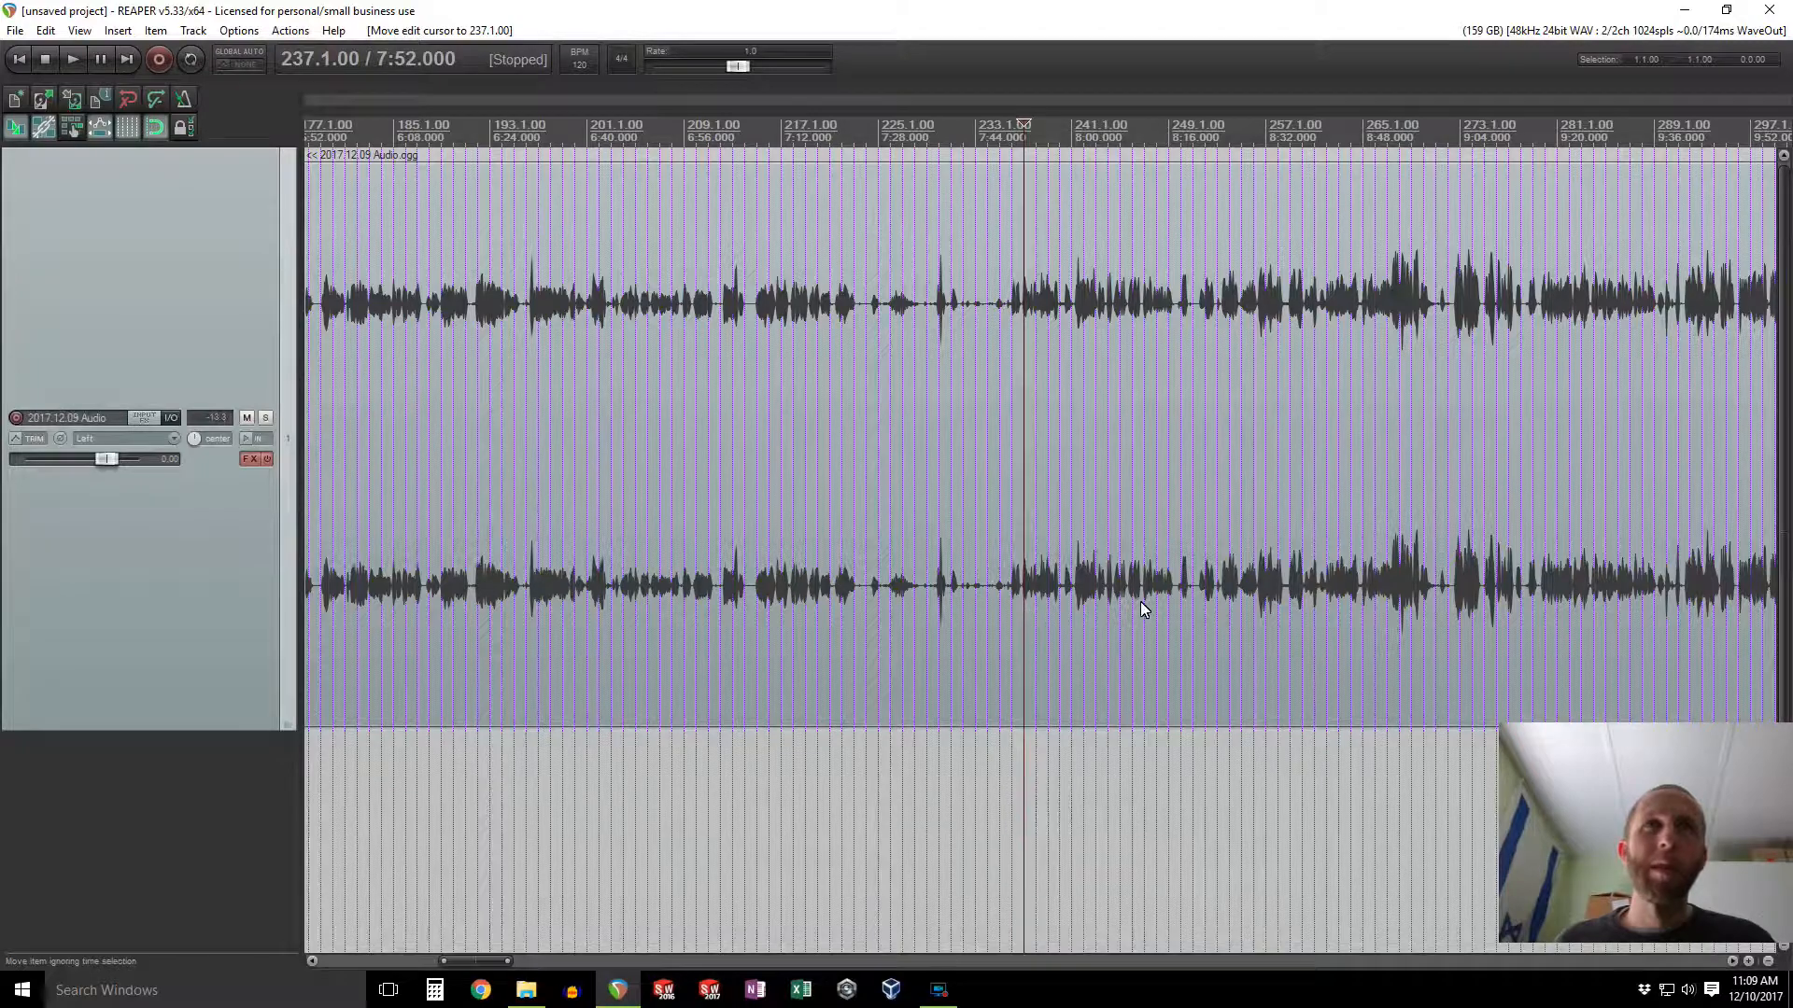
# Step: Zoom in and audition the recording around the nine-minute mark to pinpoint the start of speech
pyautogui.click(1271, 758)
pyautogui.scroll(3, 1271, 757)
pyautogui.press('space')
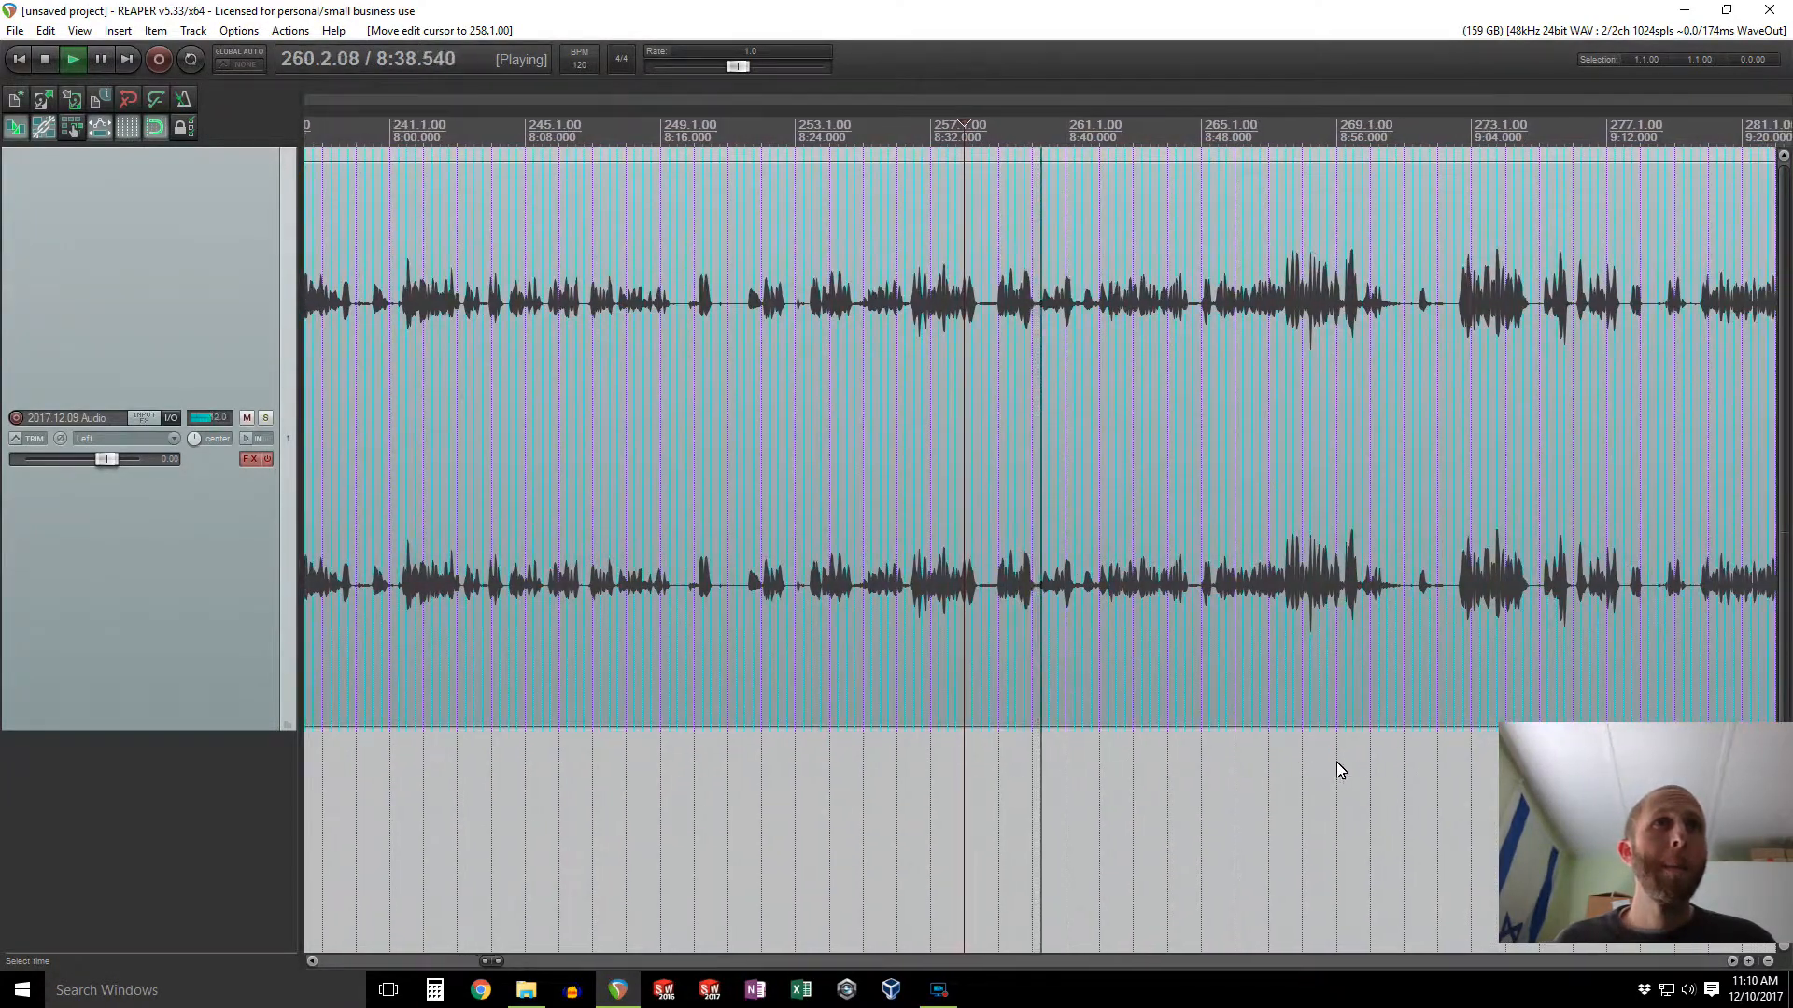
pyautogui.scroll(-2, 1358, 764)
pyautogui.click(1281, 769)
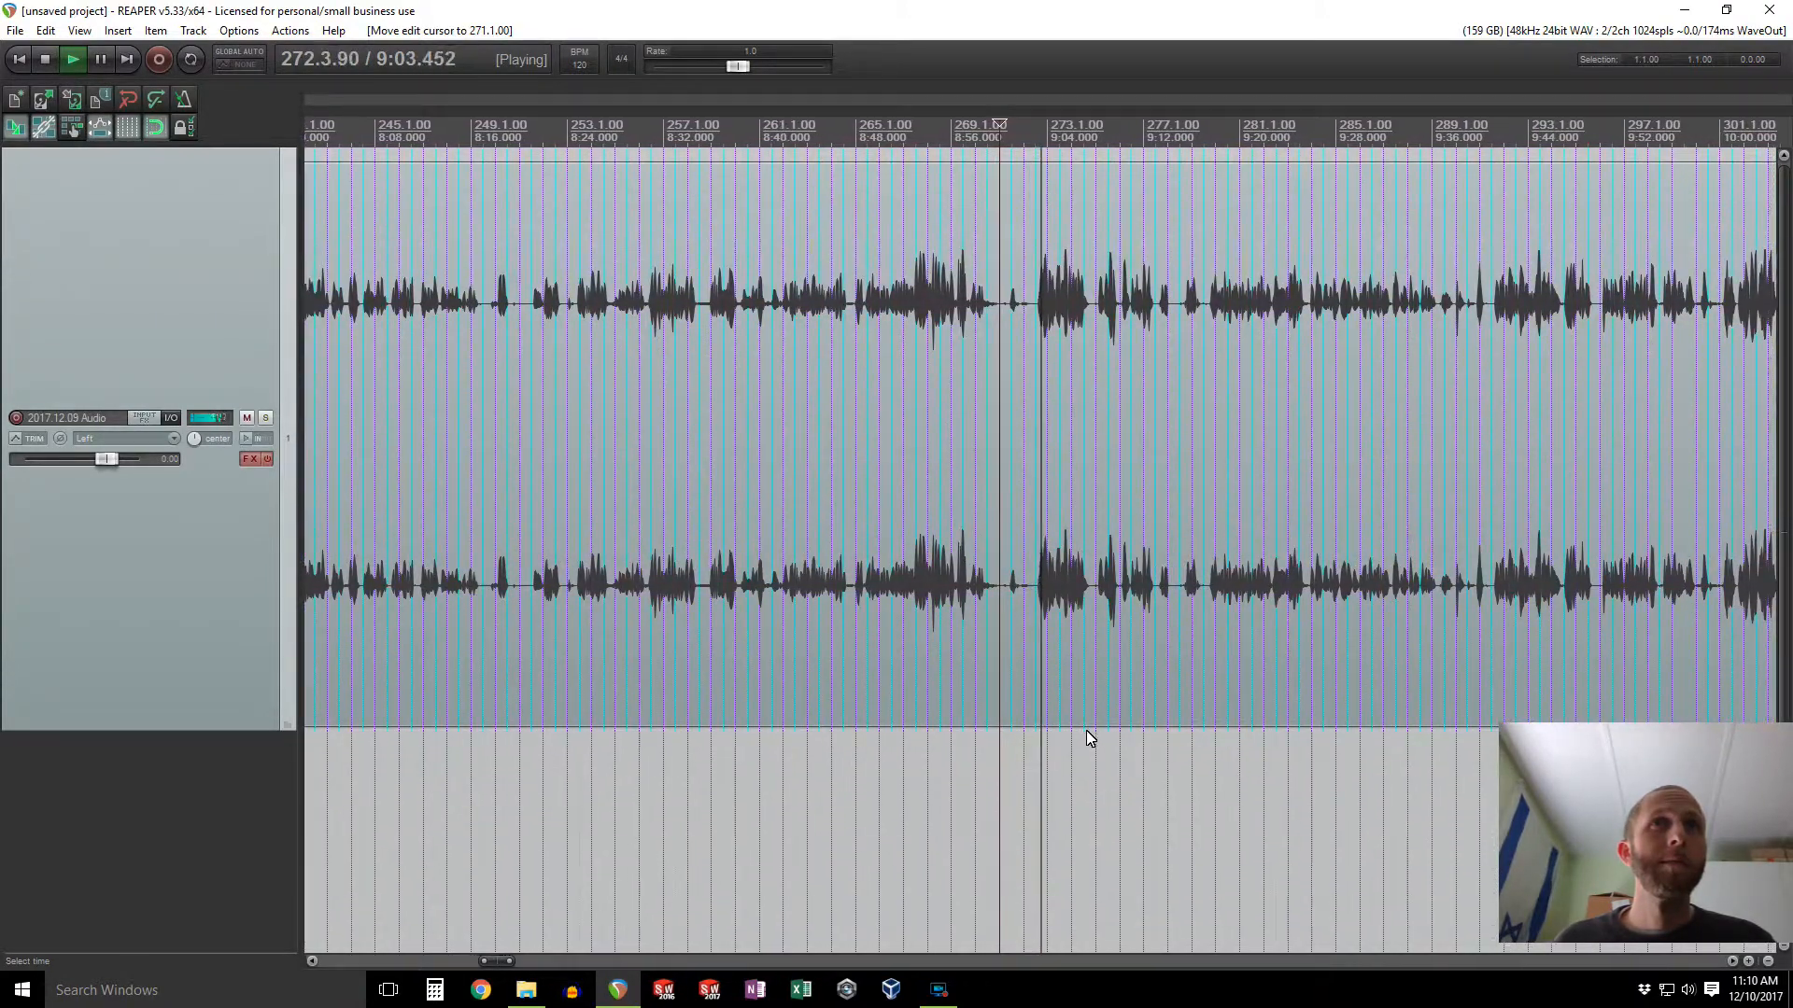
pyautogui.press('space')
pyautogui.click(1017, 747)
pyautogui.scroll(5, 1040, 614)
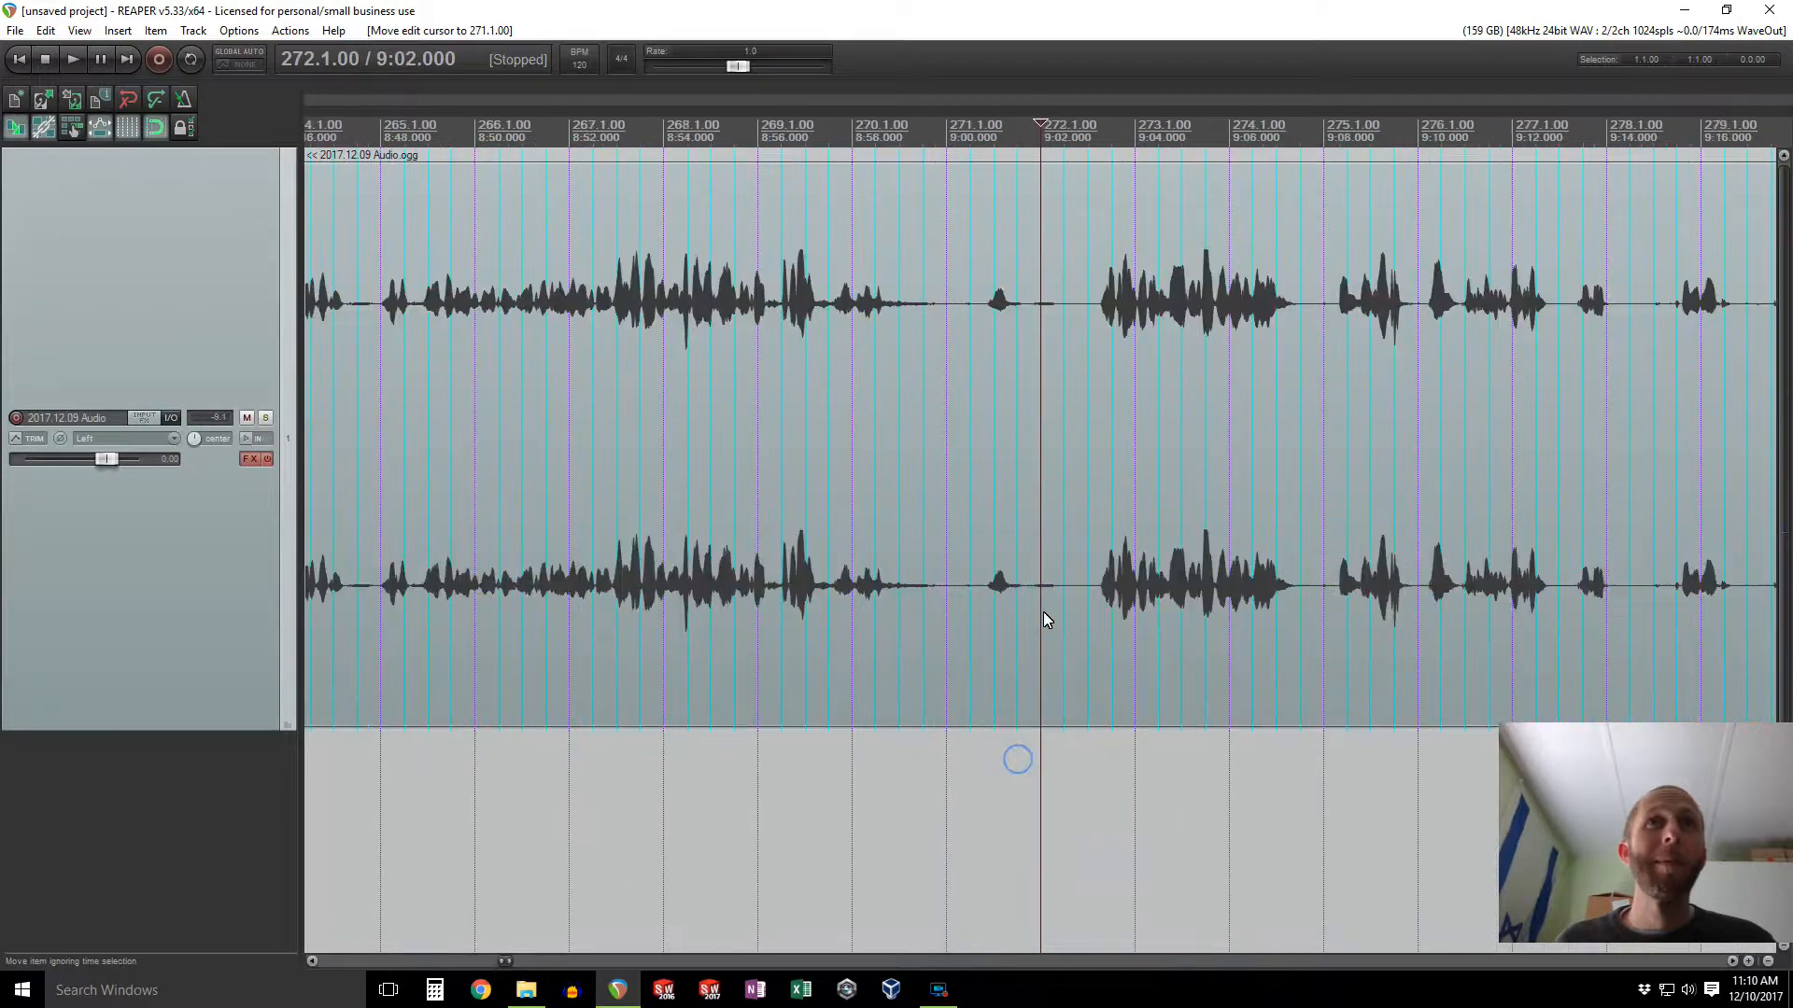
pyautogui.click(1087, 744)
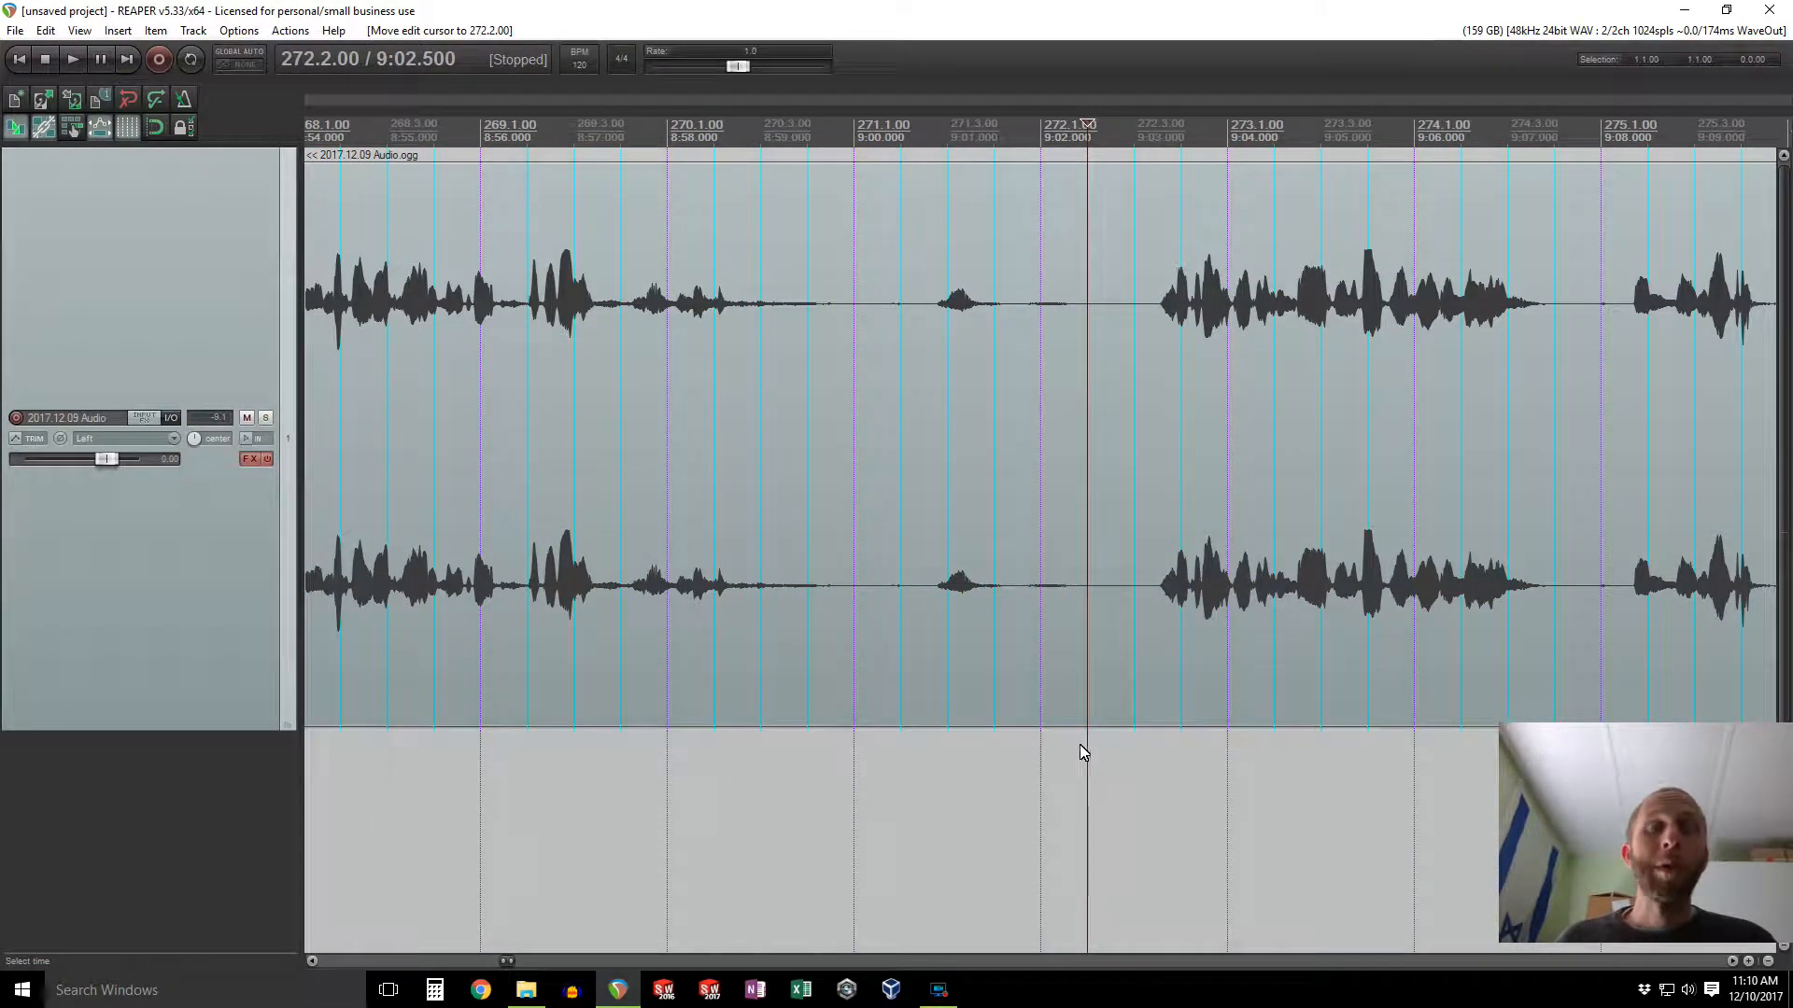
# Step: Split the audio item at about 9:02
pyautogui.rightClick(1034, 640)
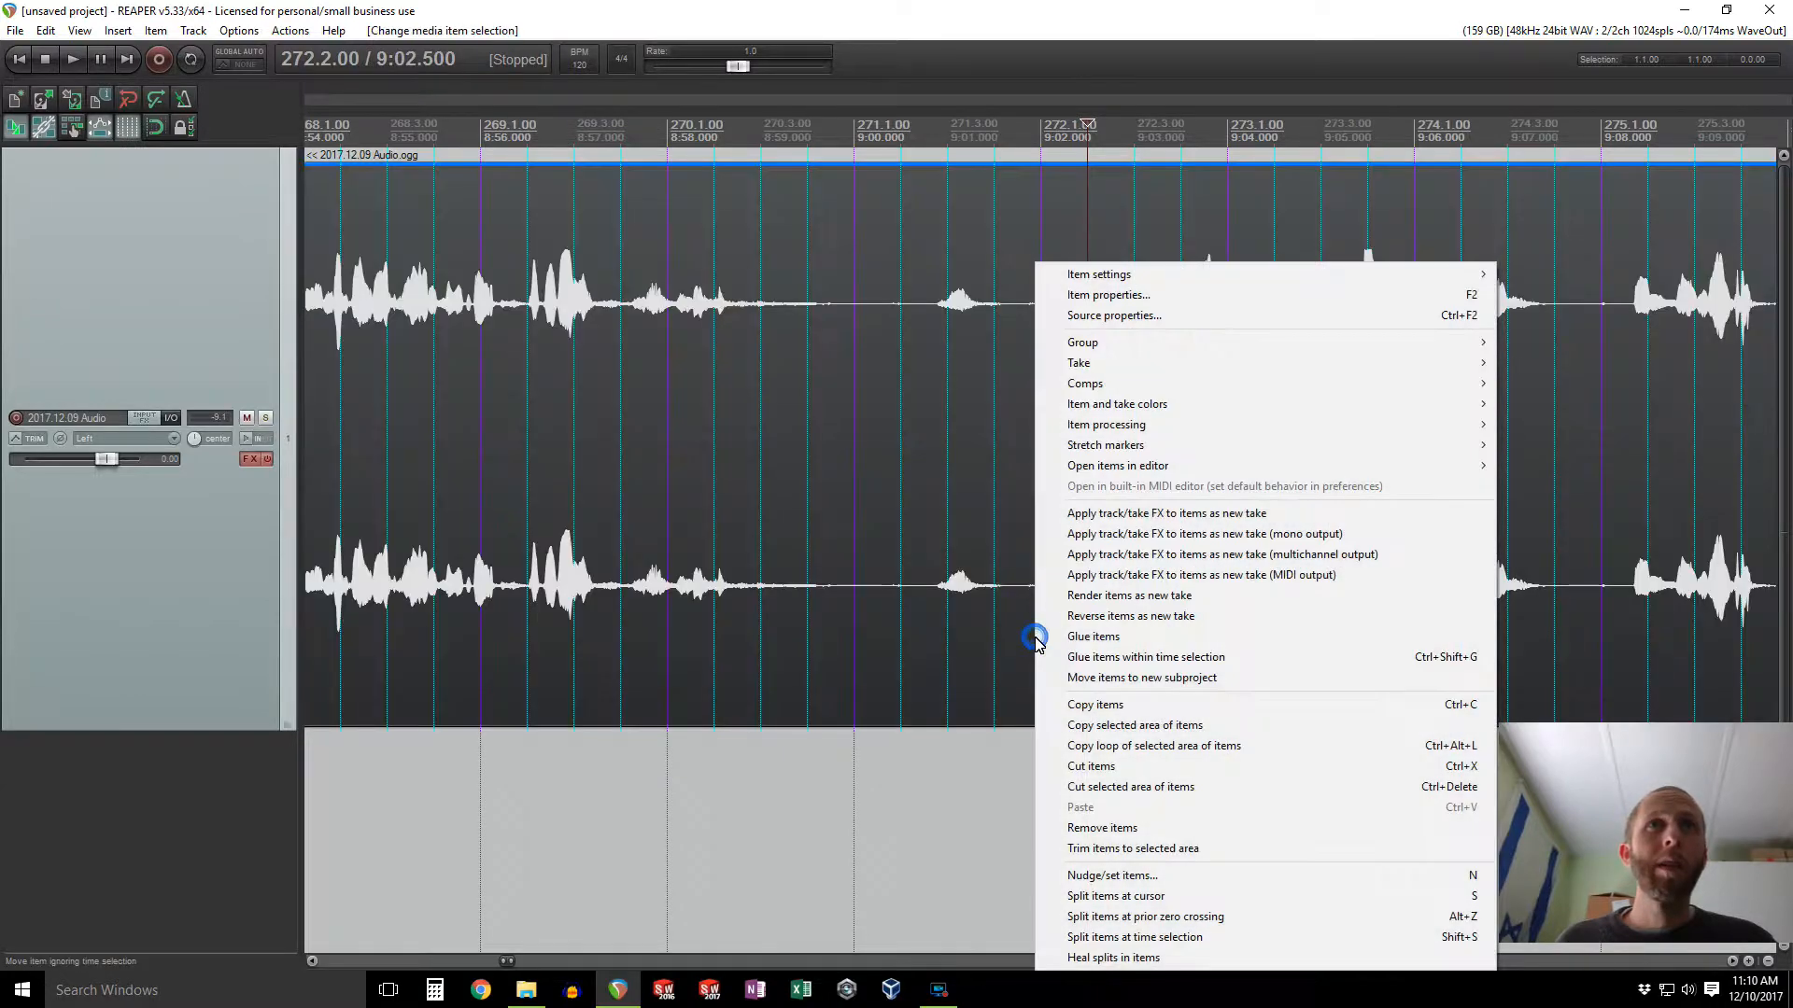
pyautogui.click(1022, 758)
pyautogui.click(1090, 770)
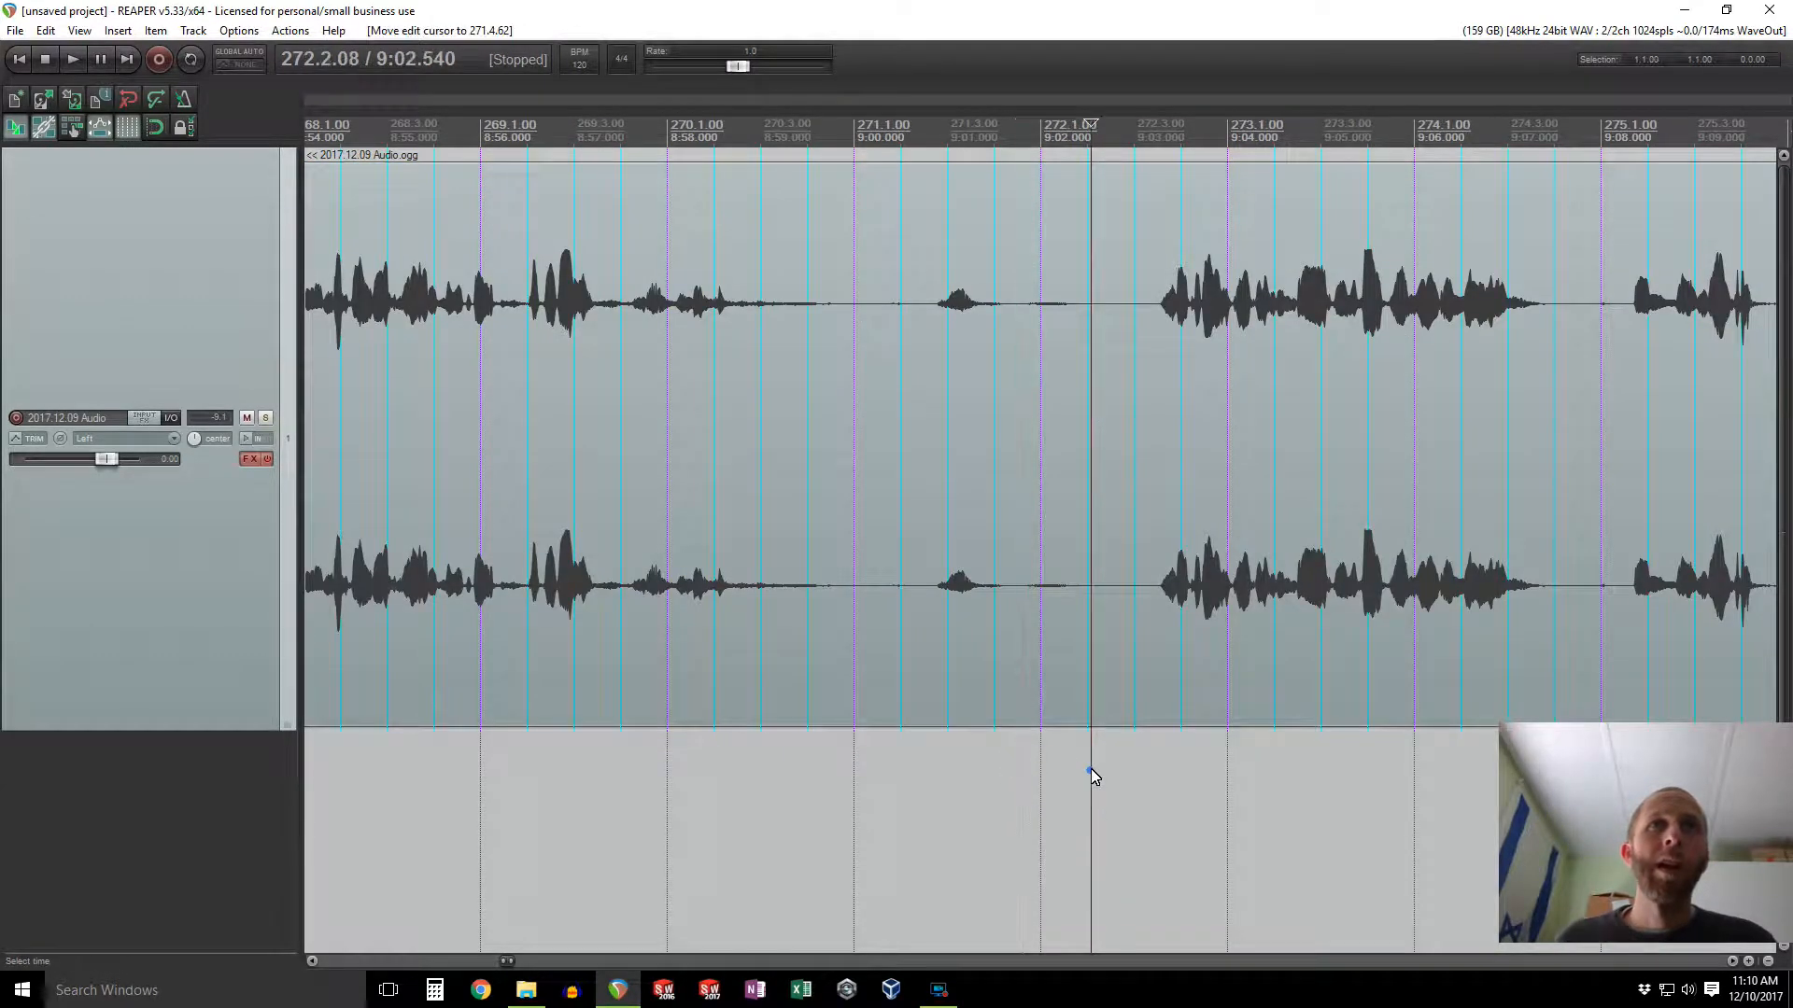
pyautogui.click(1085, 771)
pyautogui.press('s')
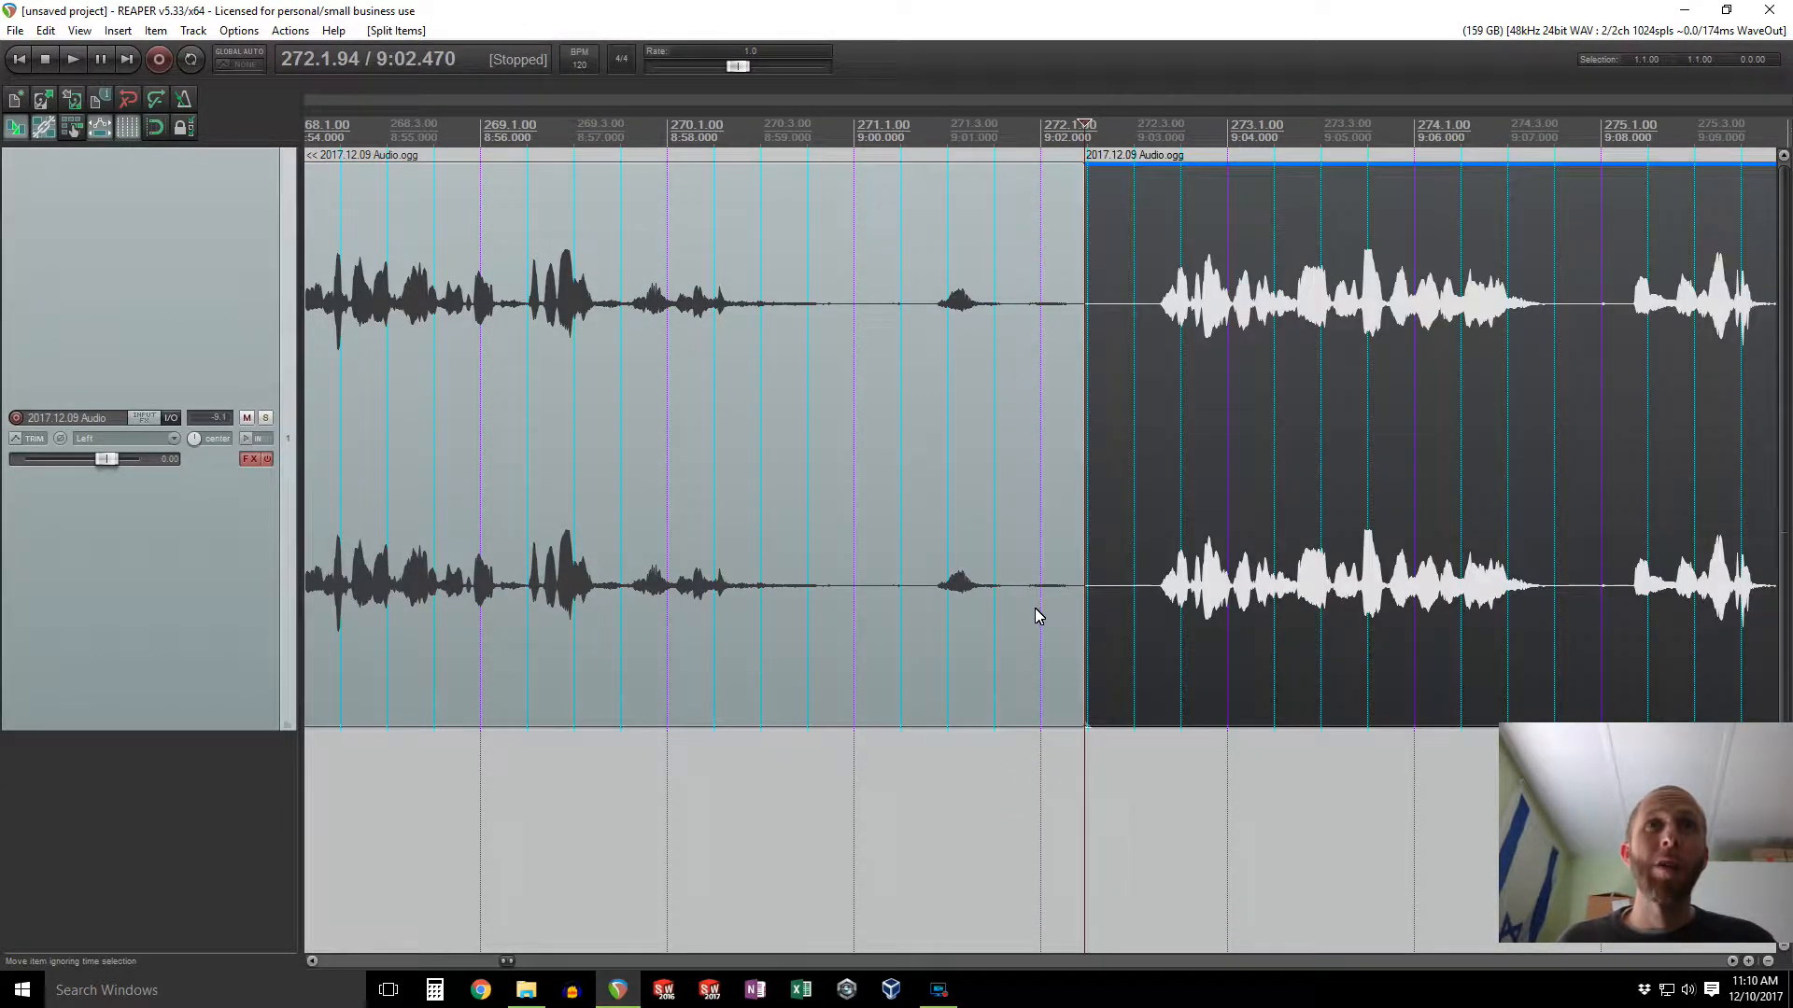
# Step: Delete the section of the item before the split
pyautogui.click(1011, 644)
pyautogui.scroll(-15, 1005, 642)
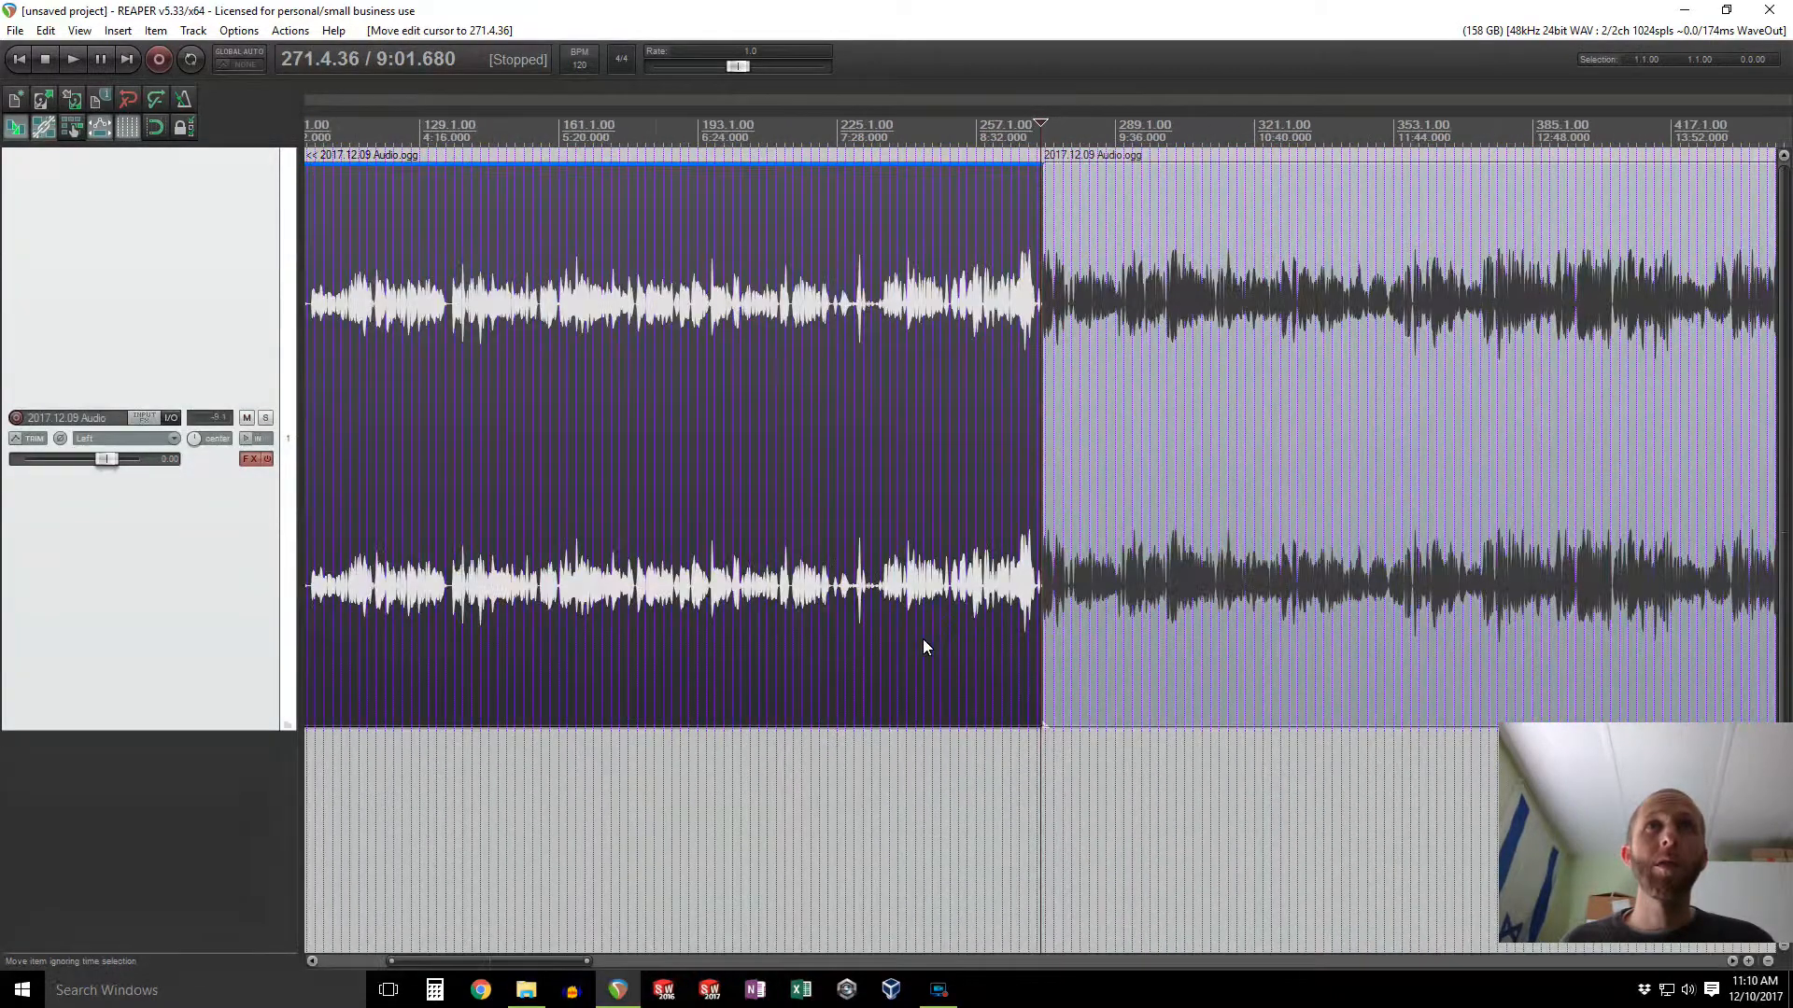
pyautogui.scroll(-2, 919, 644)
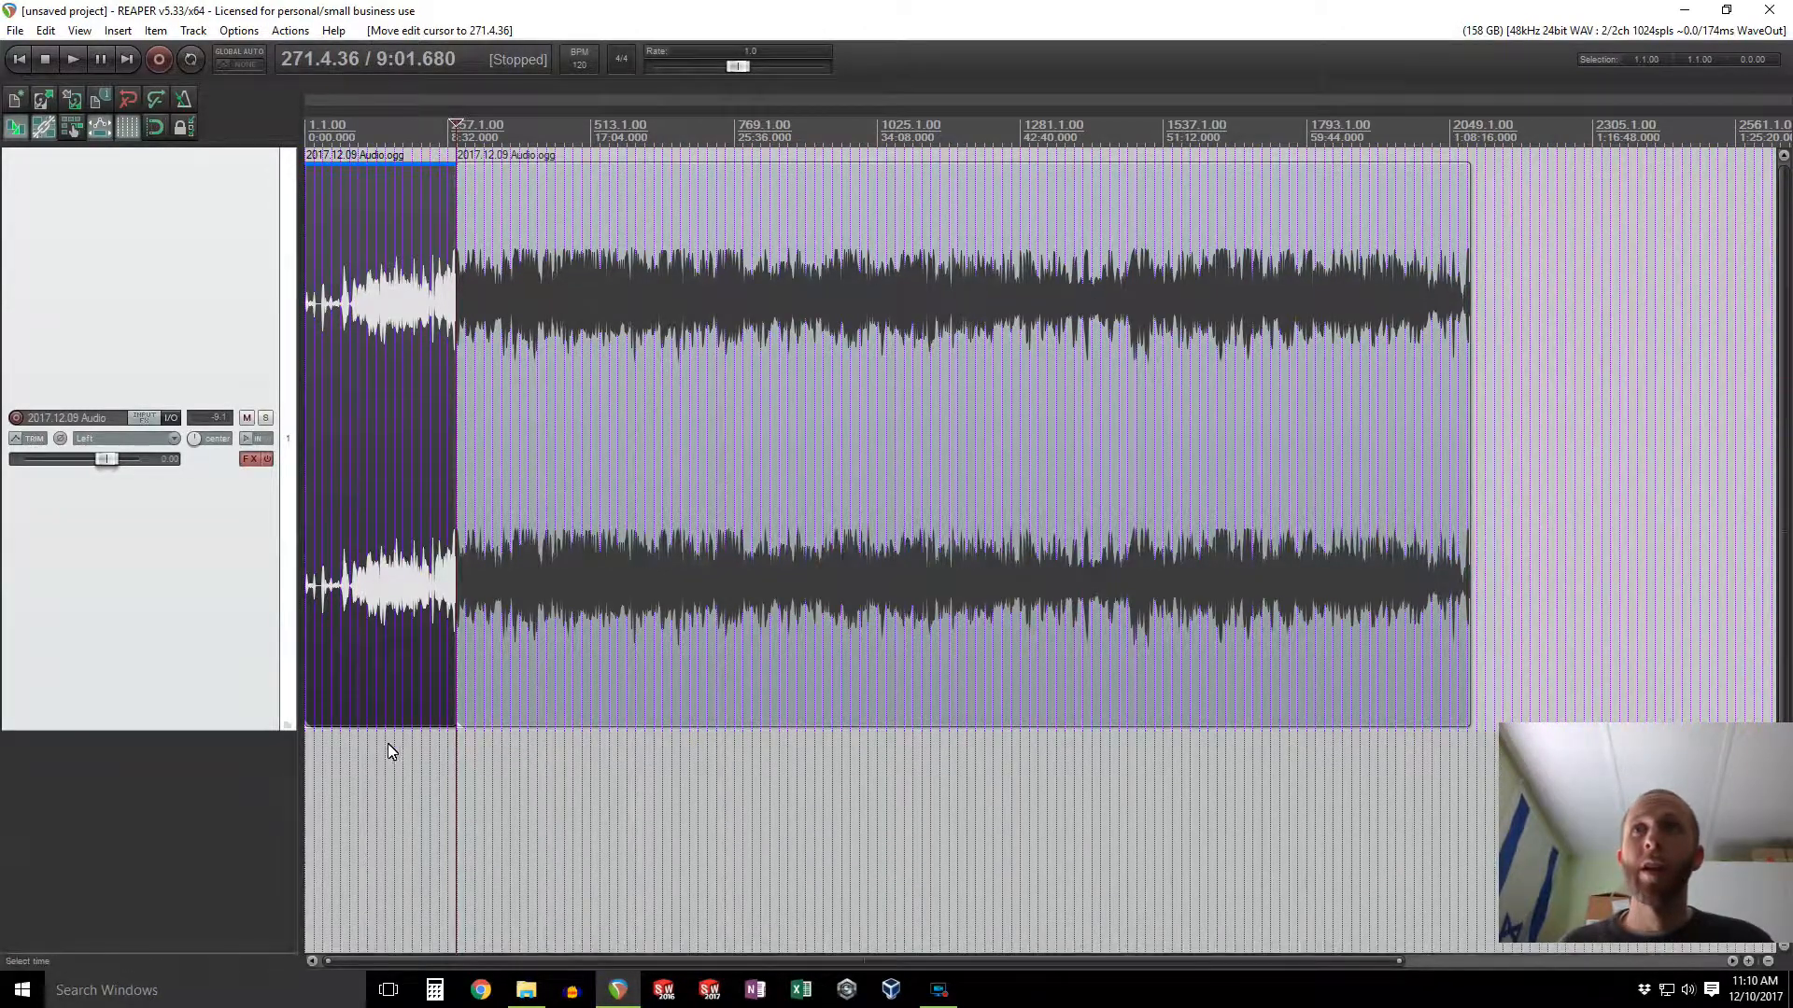
pyautogui.click(384, 701)
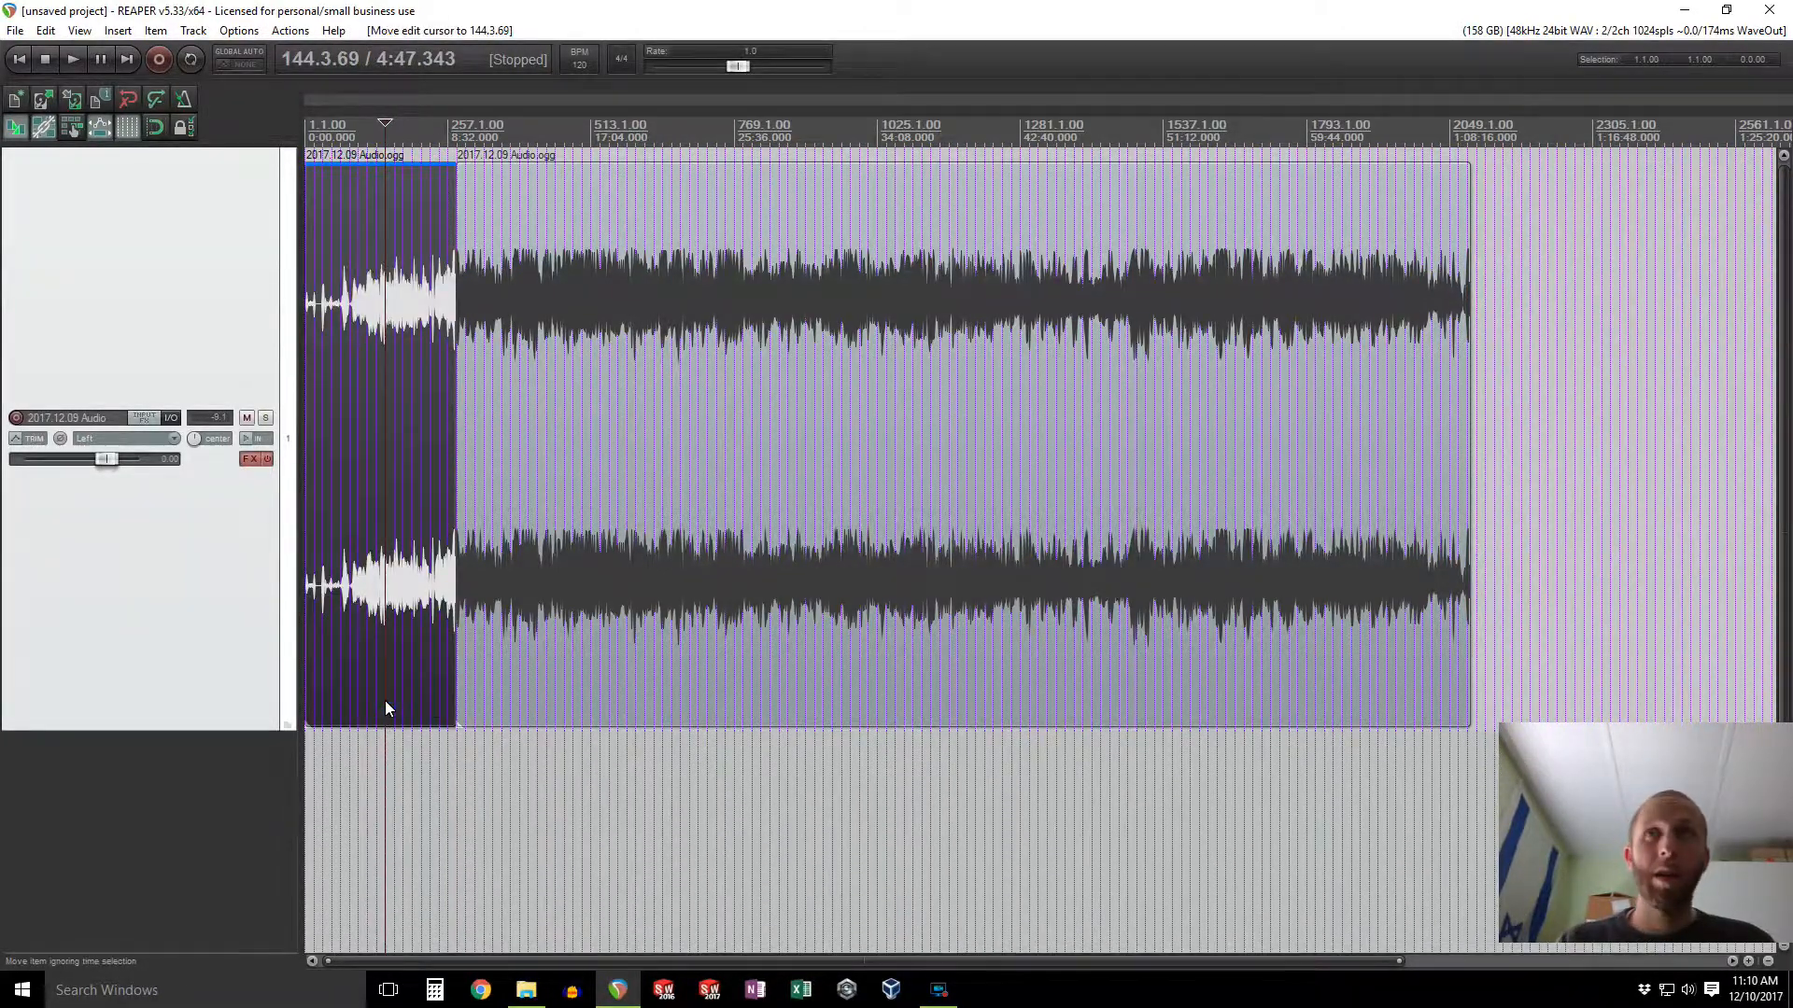
pyautogui.press('Delete')
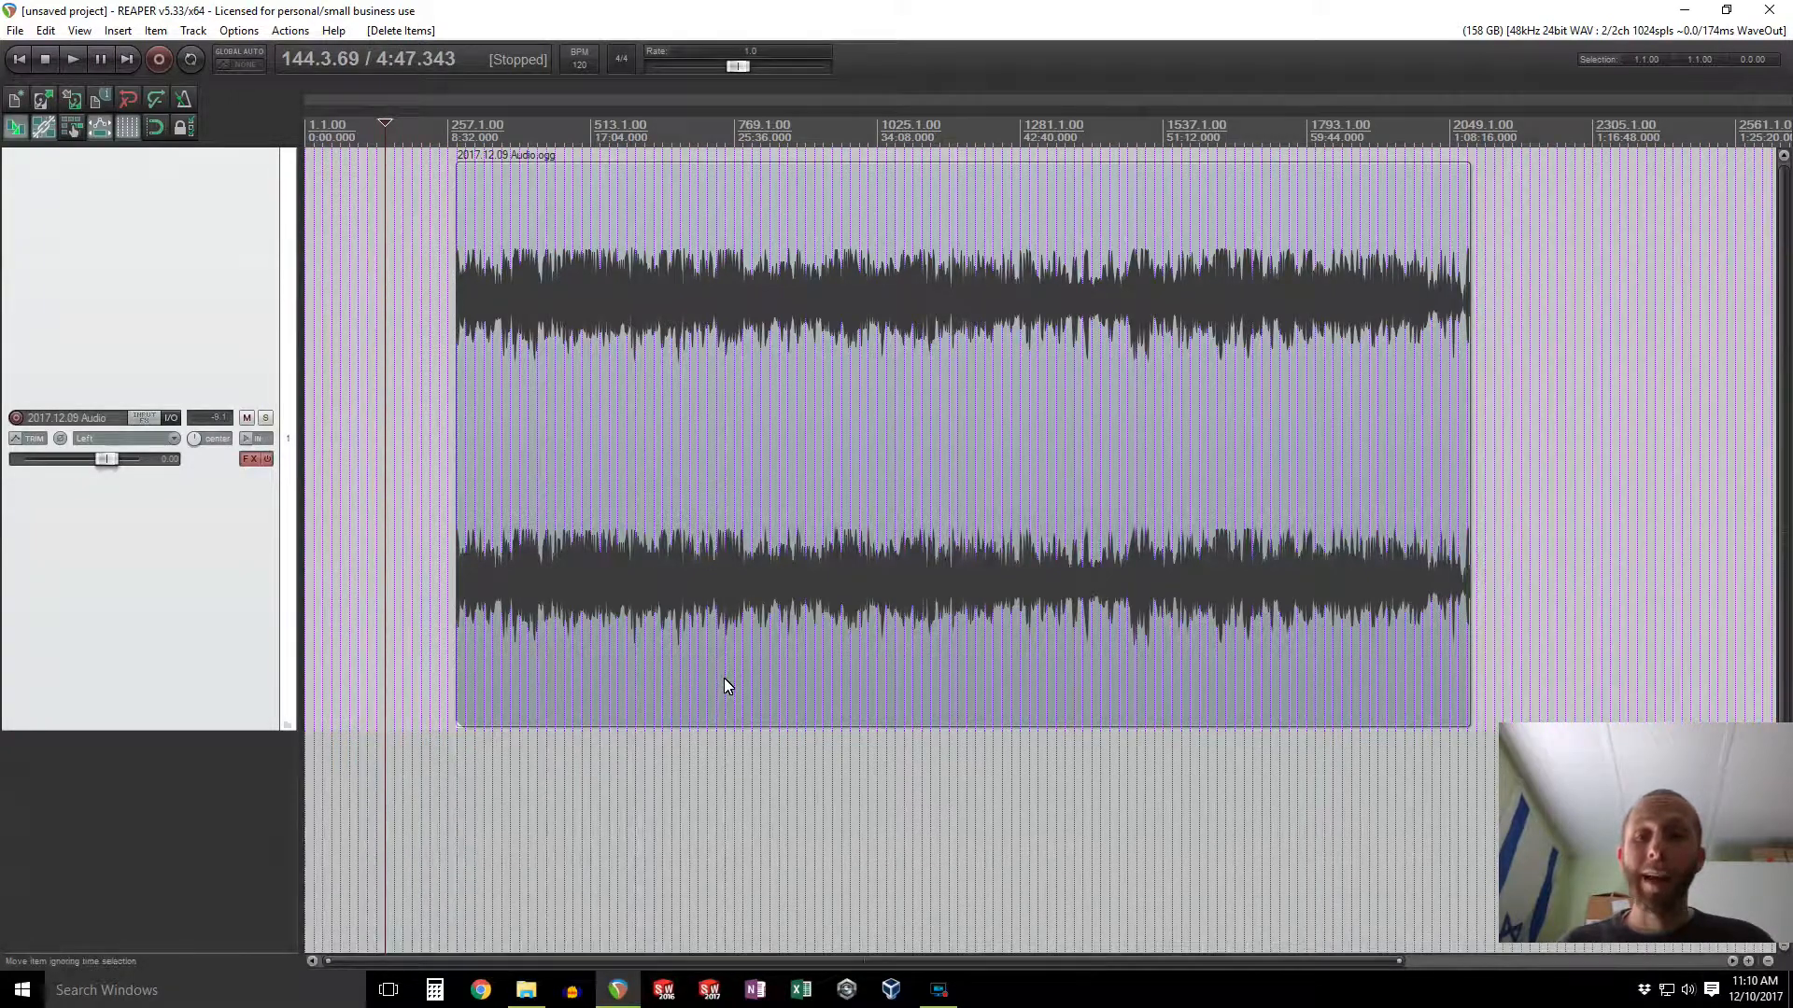
# Step: Move the remaining audio item to the start of the timeline
pyautogui.moveTo(720, 687); pyautogui.dragTo(526, 688)
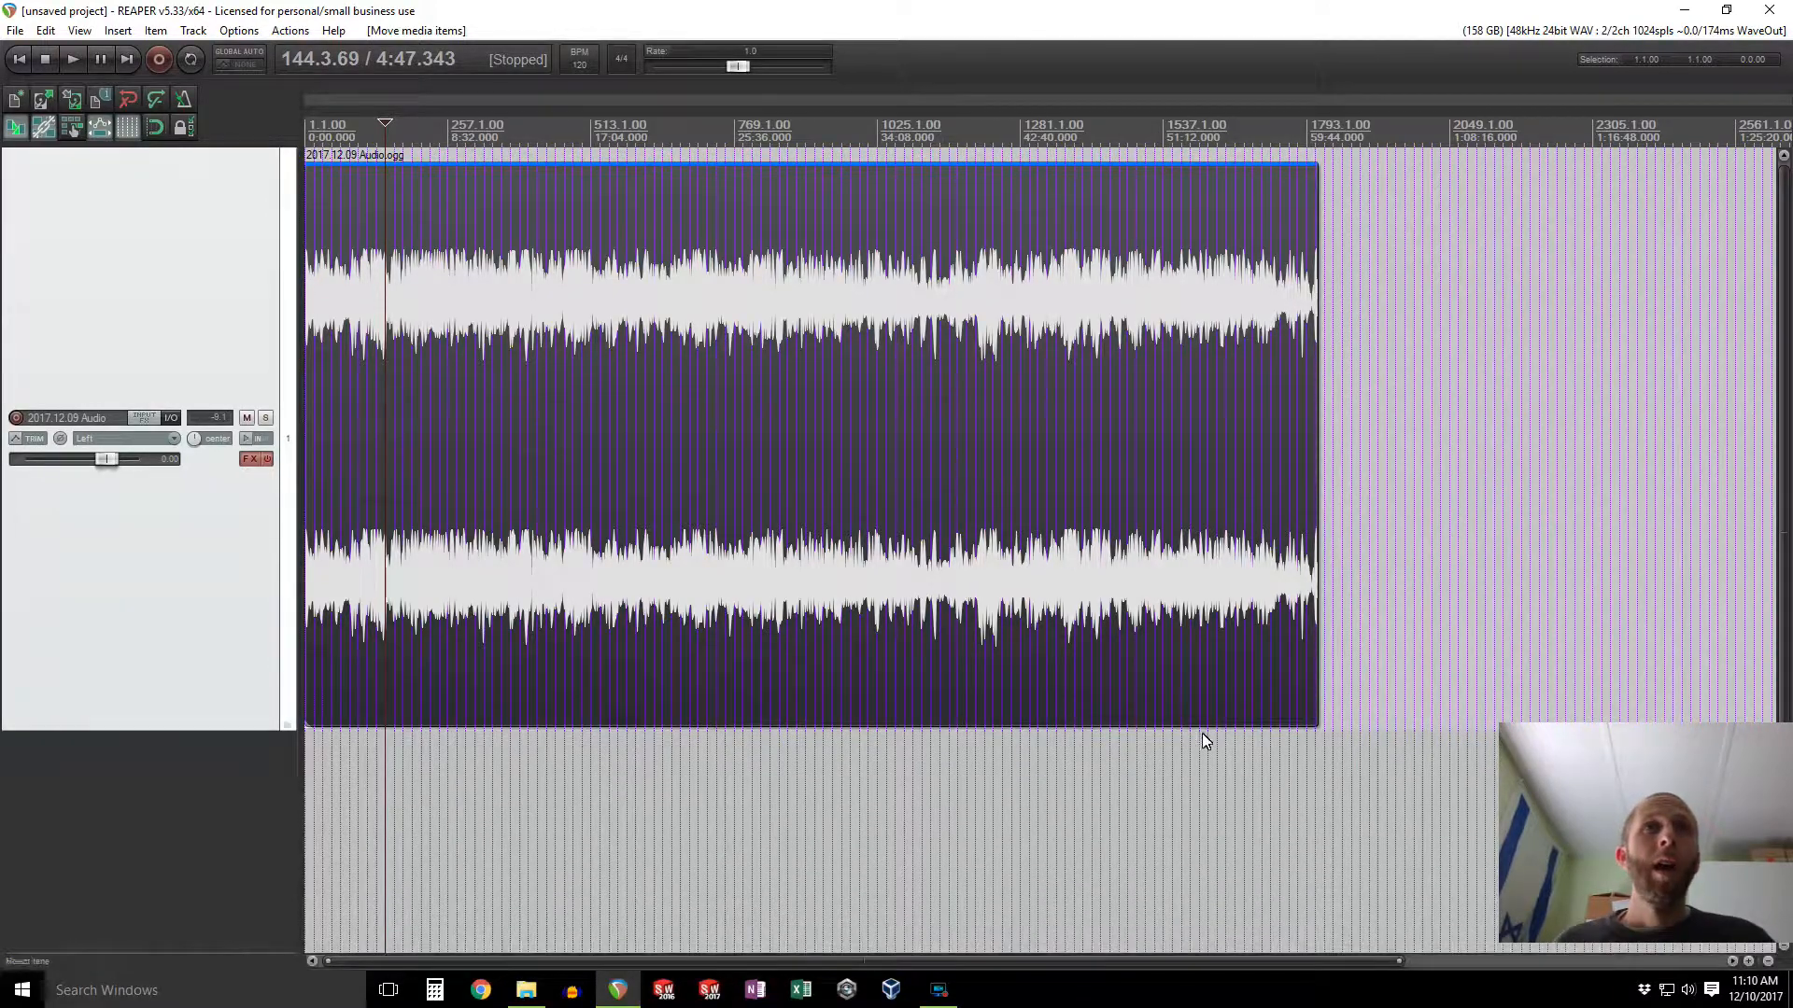
pyautogui.click(1289, 769)
pyautogui.scroll(10, 1298, 766)
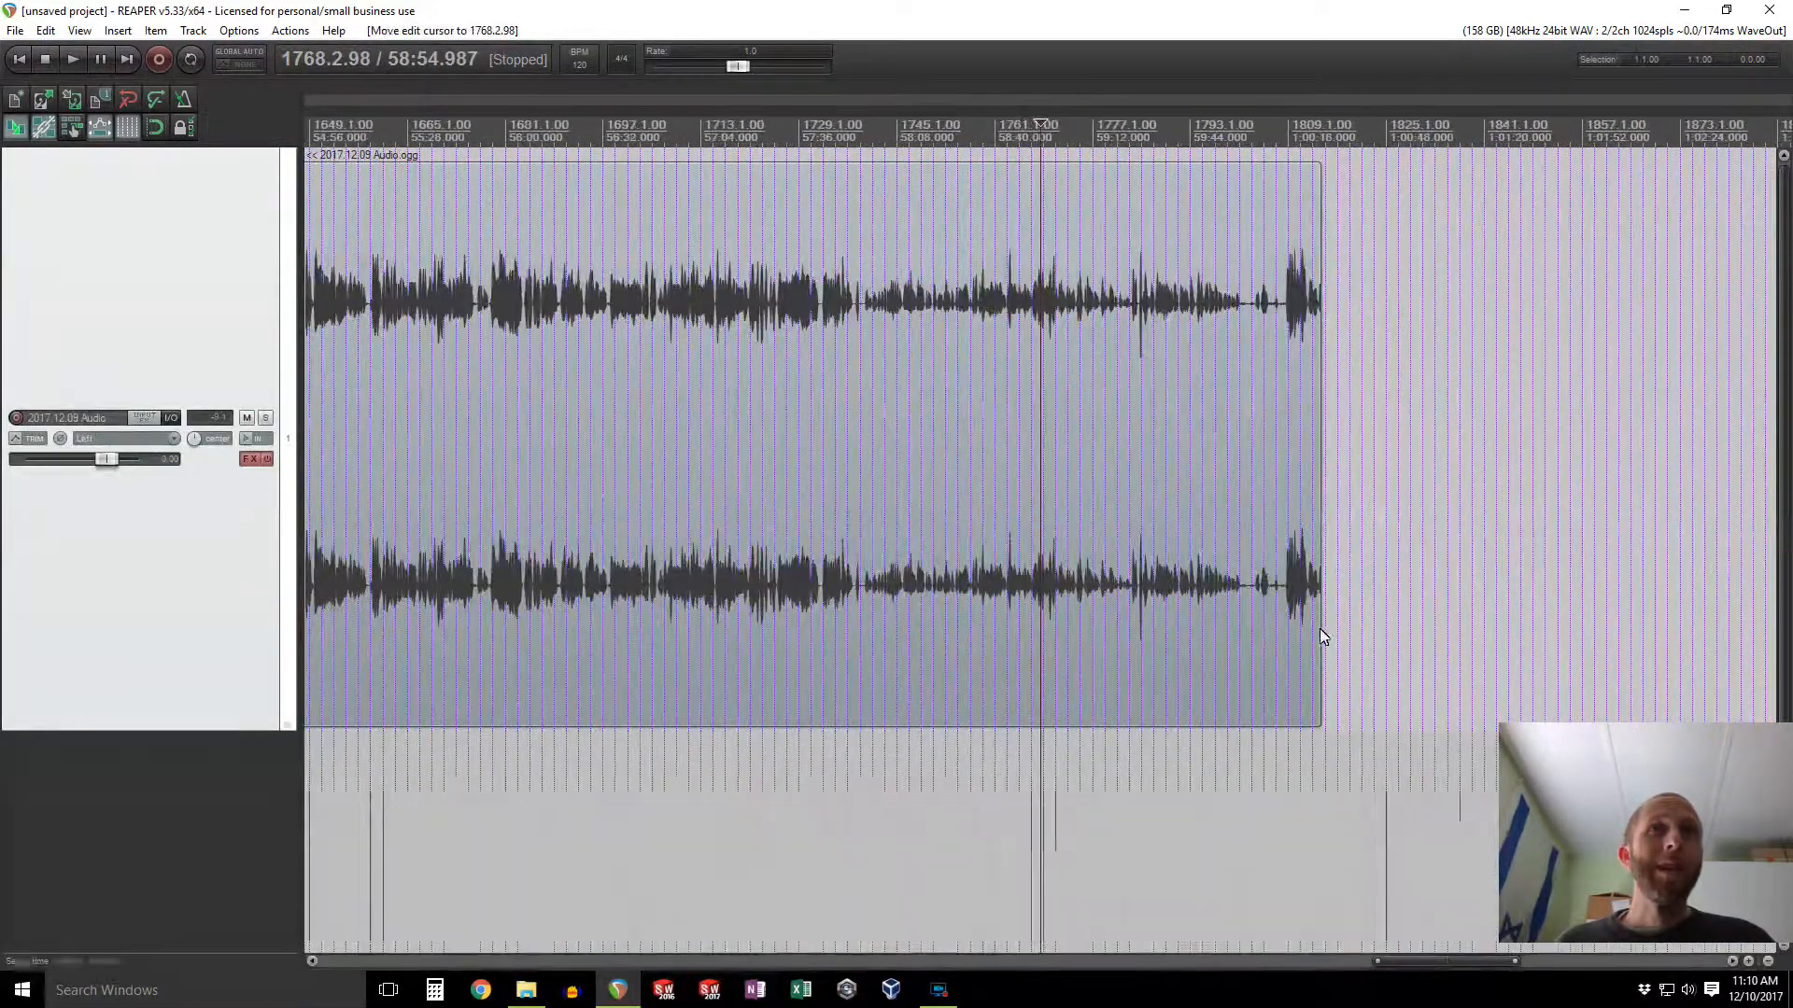
# Step: Audition the end of the recording and split the item at about 1:00:02
pyautogui.click(1398, 776)
pyautogui.scroll(3, 1457, 663)
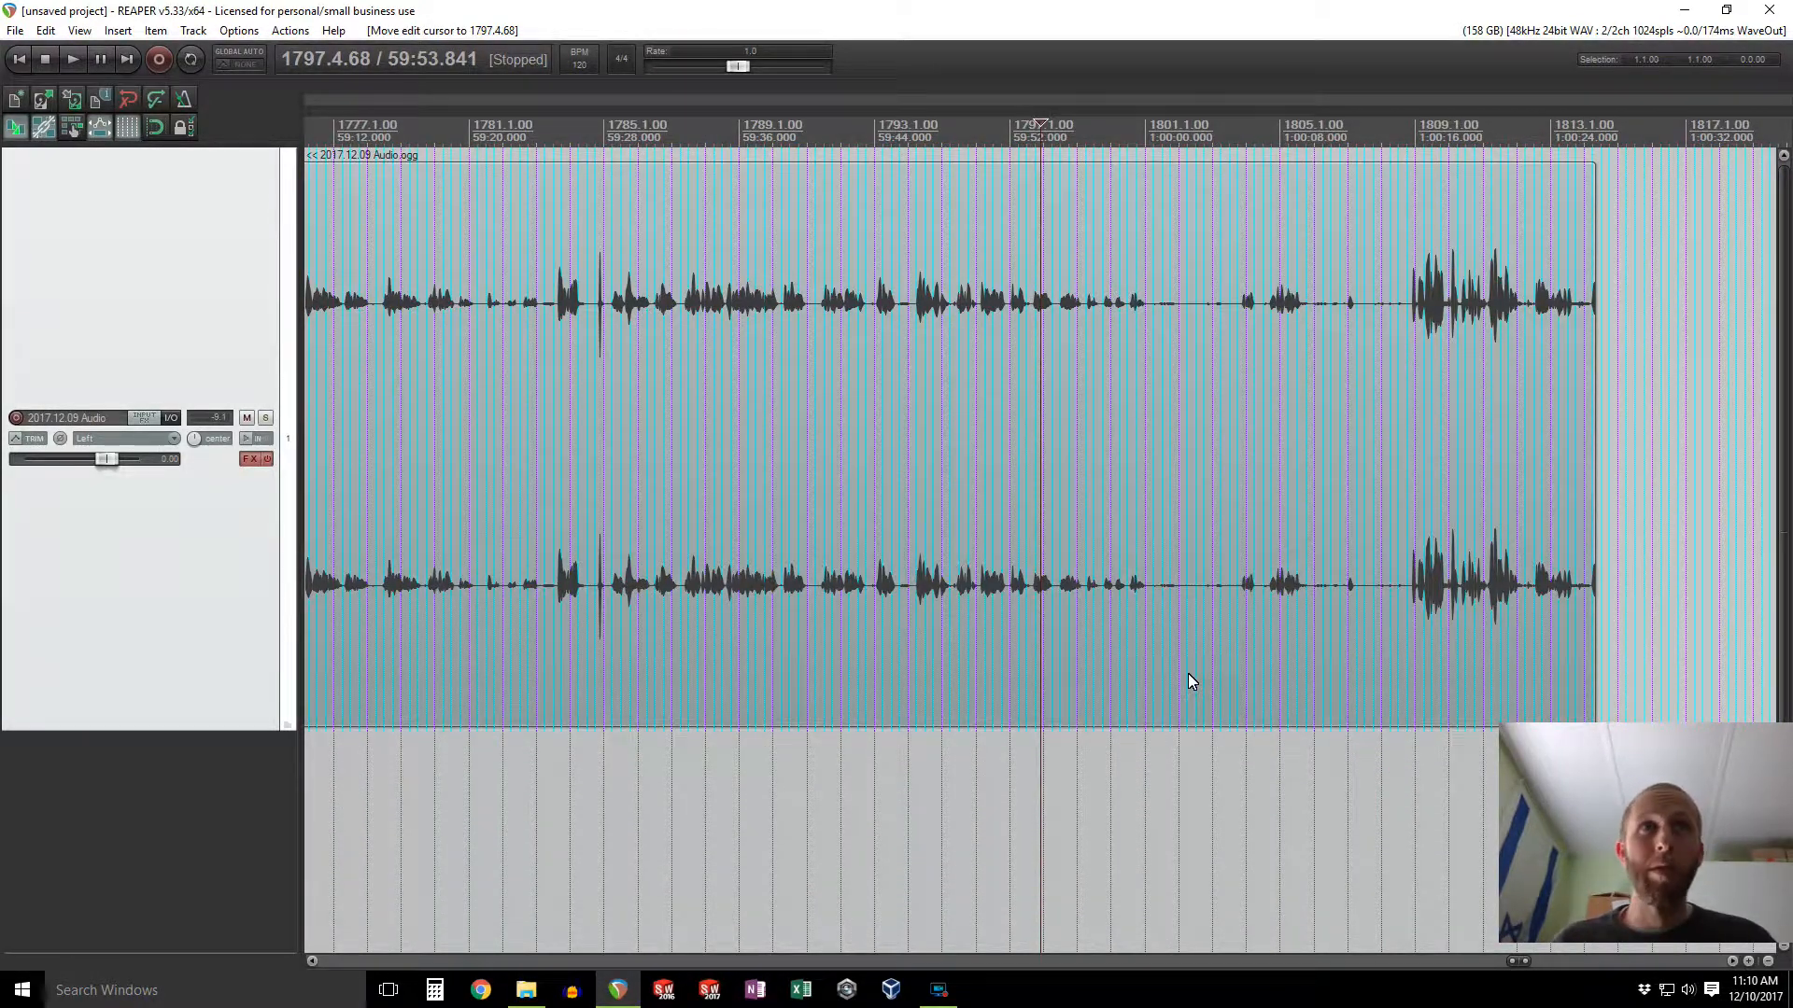
pyautogui.press('space')
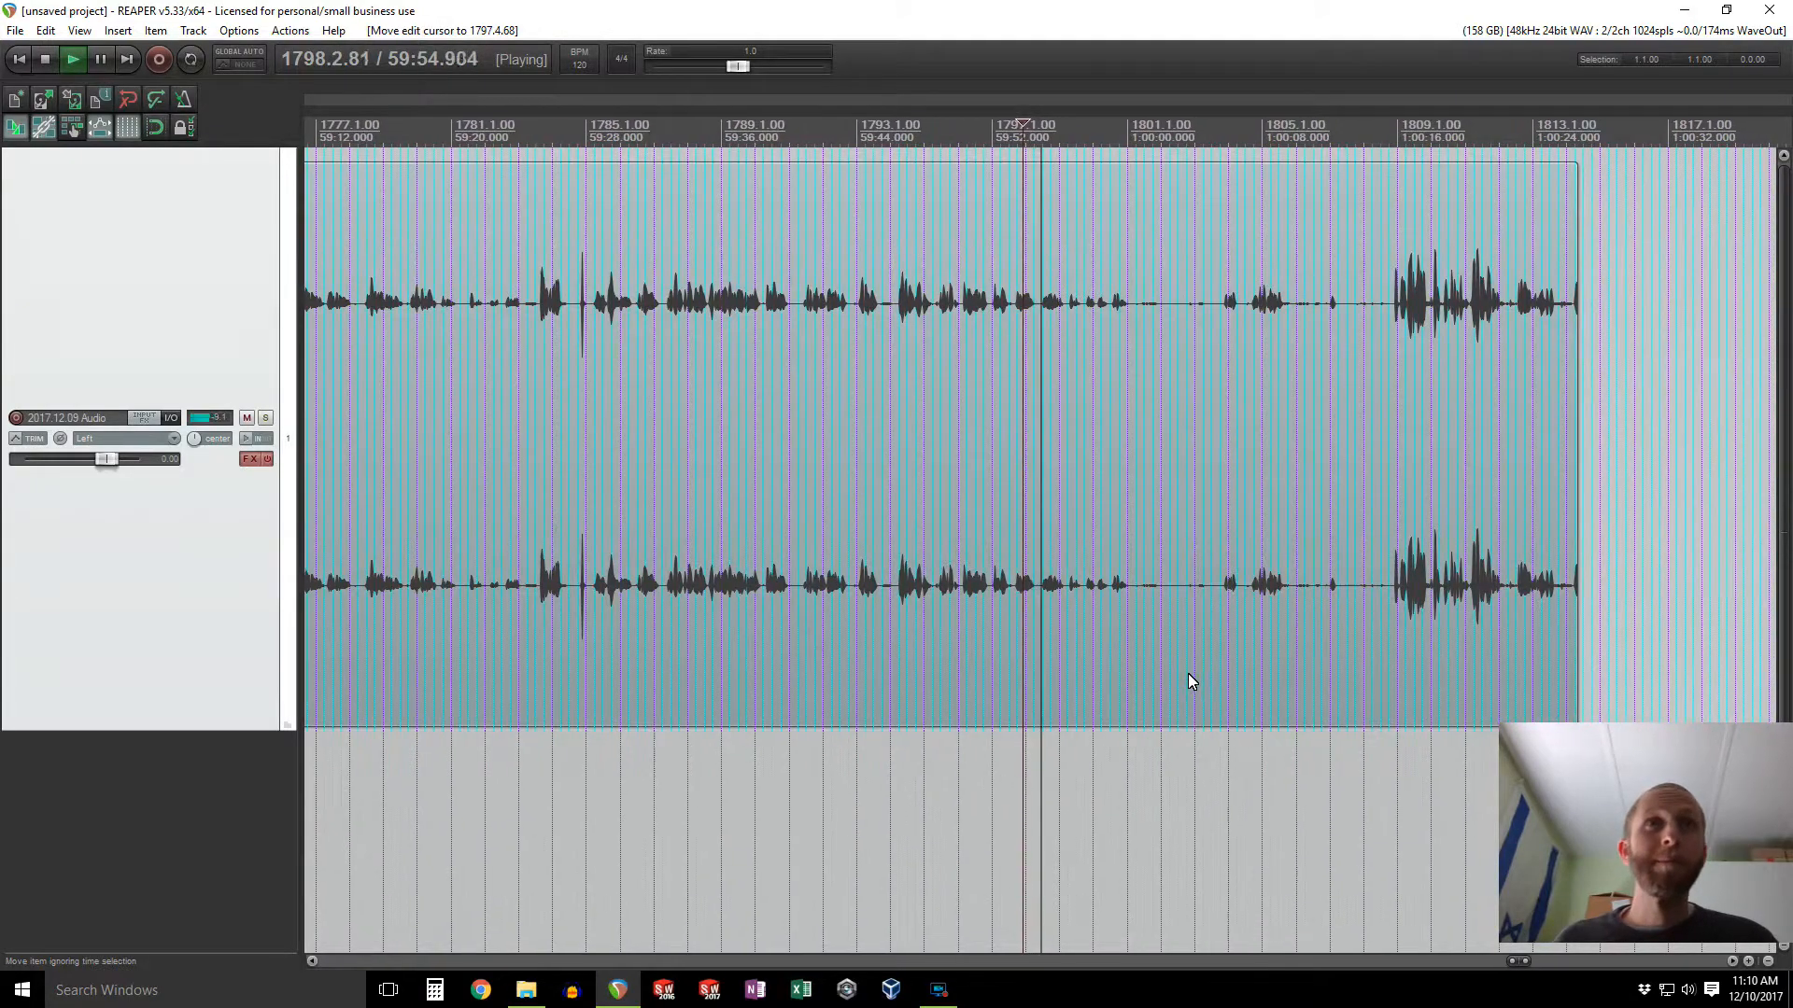
pyautogui.scroll(3, 1085, 644)
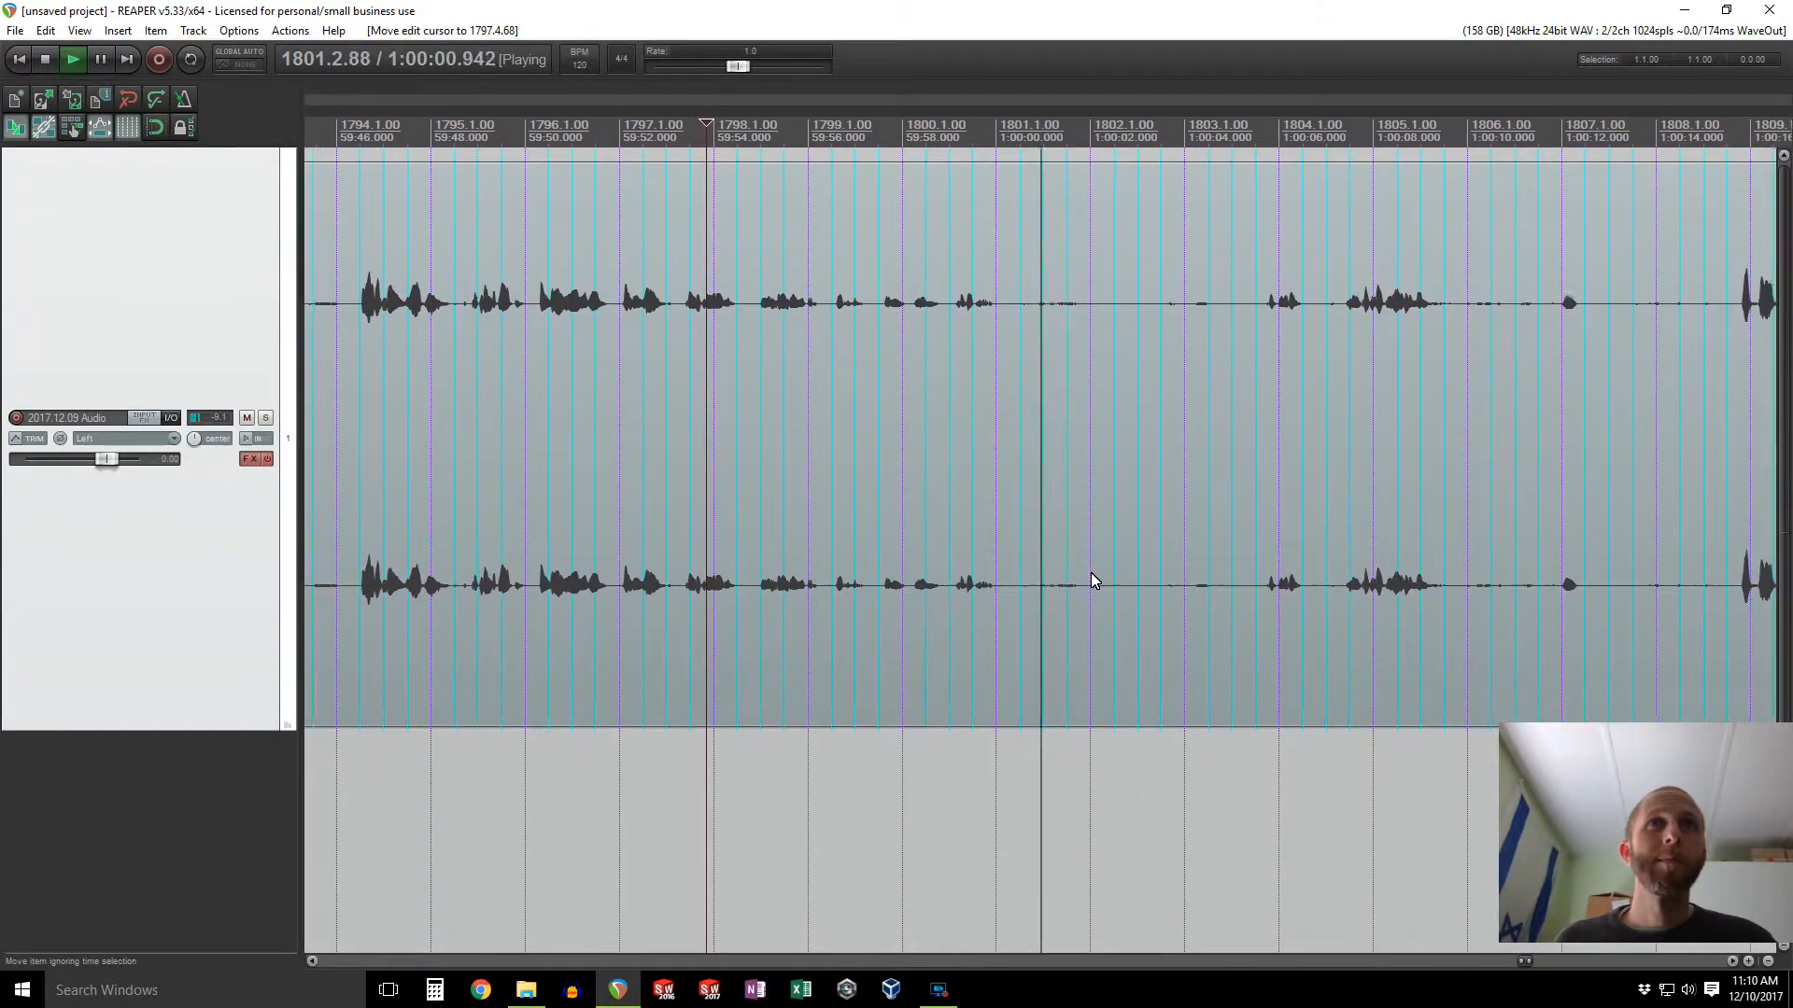
pyautogui.press('space')
pyautogui.click(1041, 747)
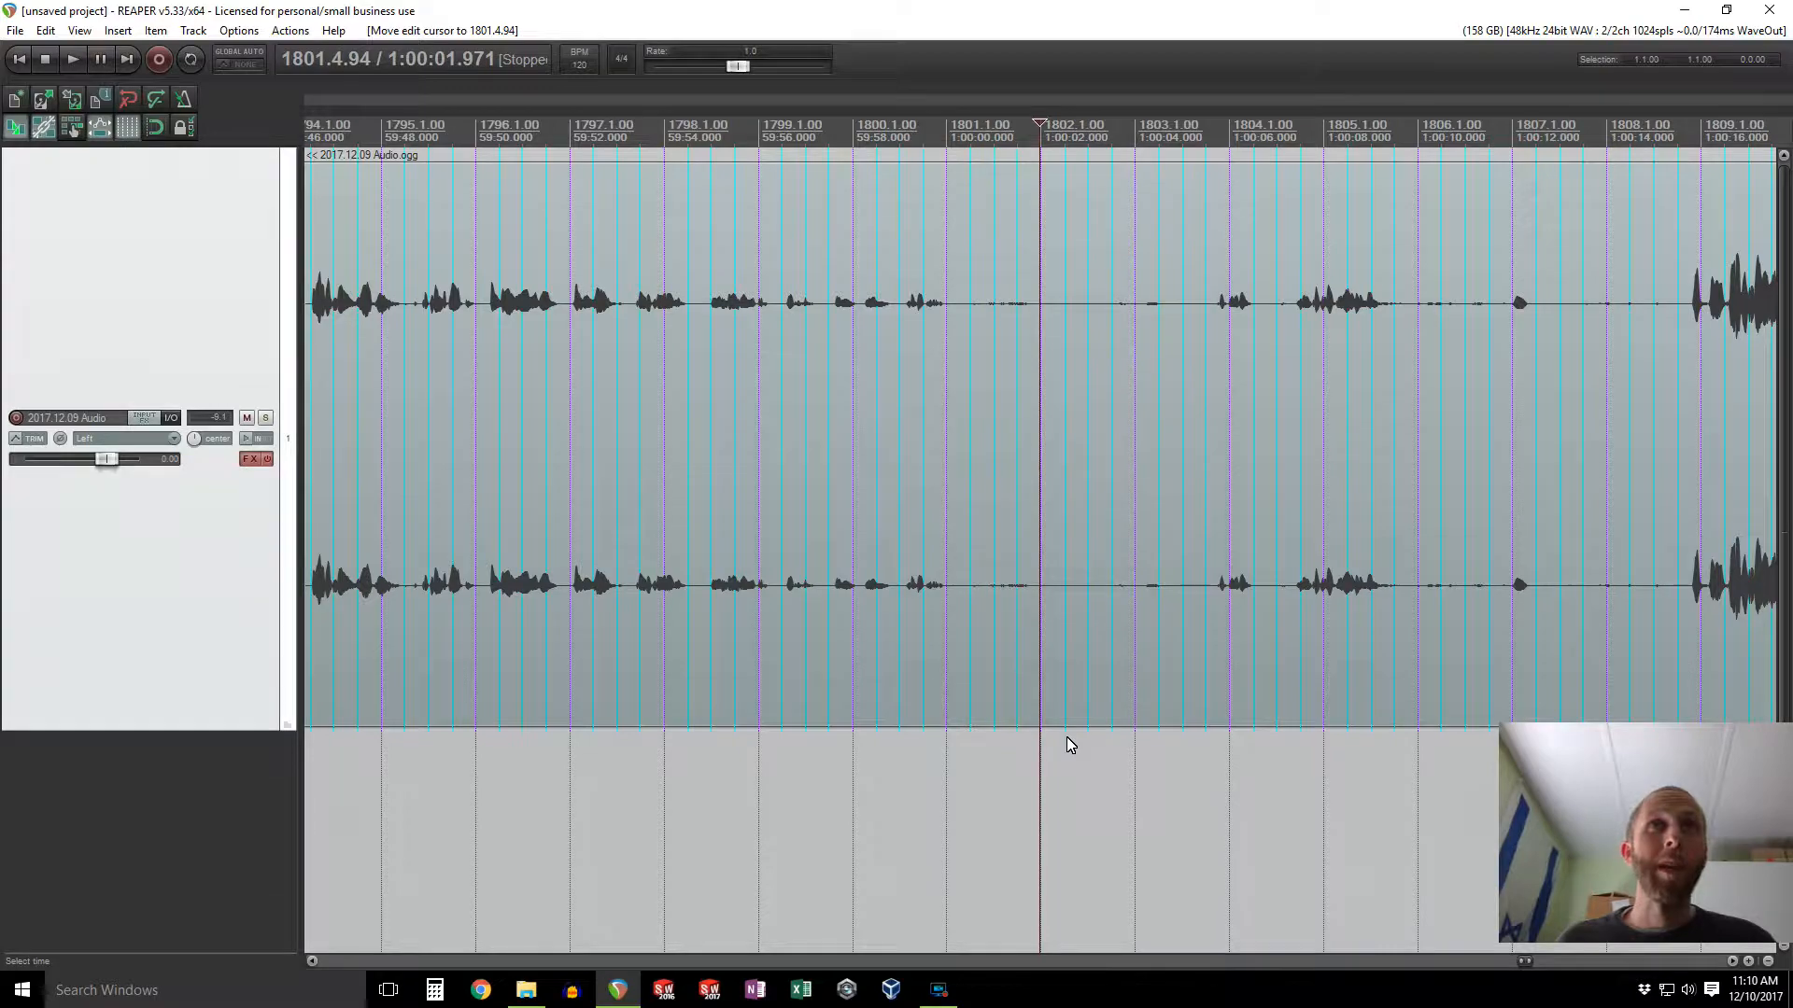
pyautogui.press('s')
# Step: Delete the tail section of the item after the split
pyautogui.scroll(-5, 1067, 737)
pyautogui.click(1108, 798)
pyautogui.click(1128, 704)
pyautogui.press('Delete')
pyautogui.scroll(-3, 1084, 682)
pyautogui.scroll(6, 1009, 231)
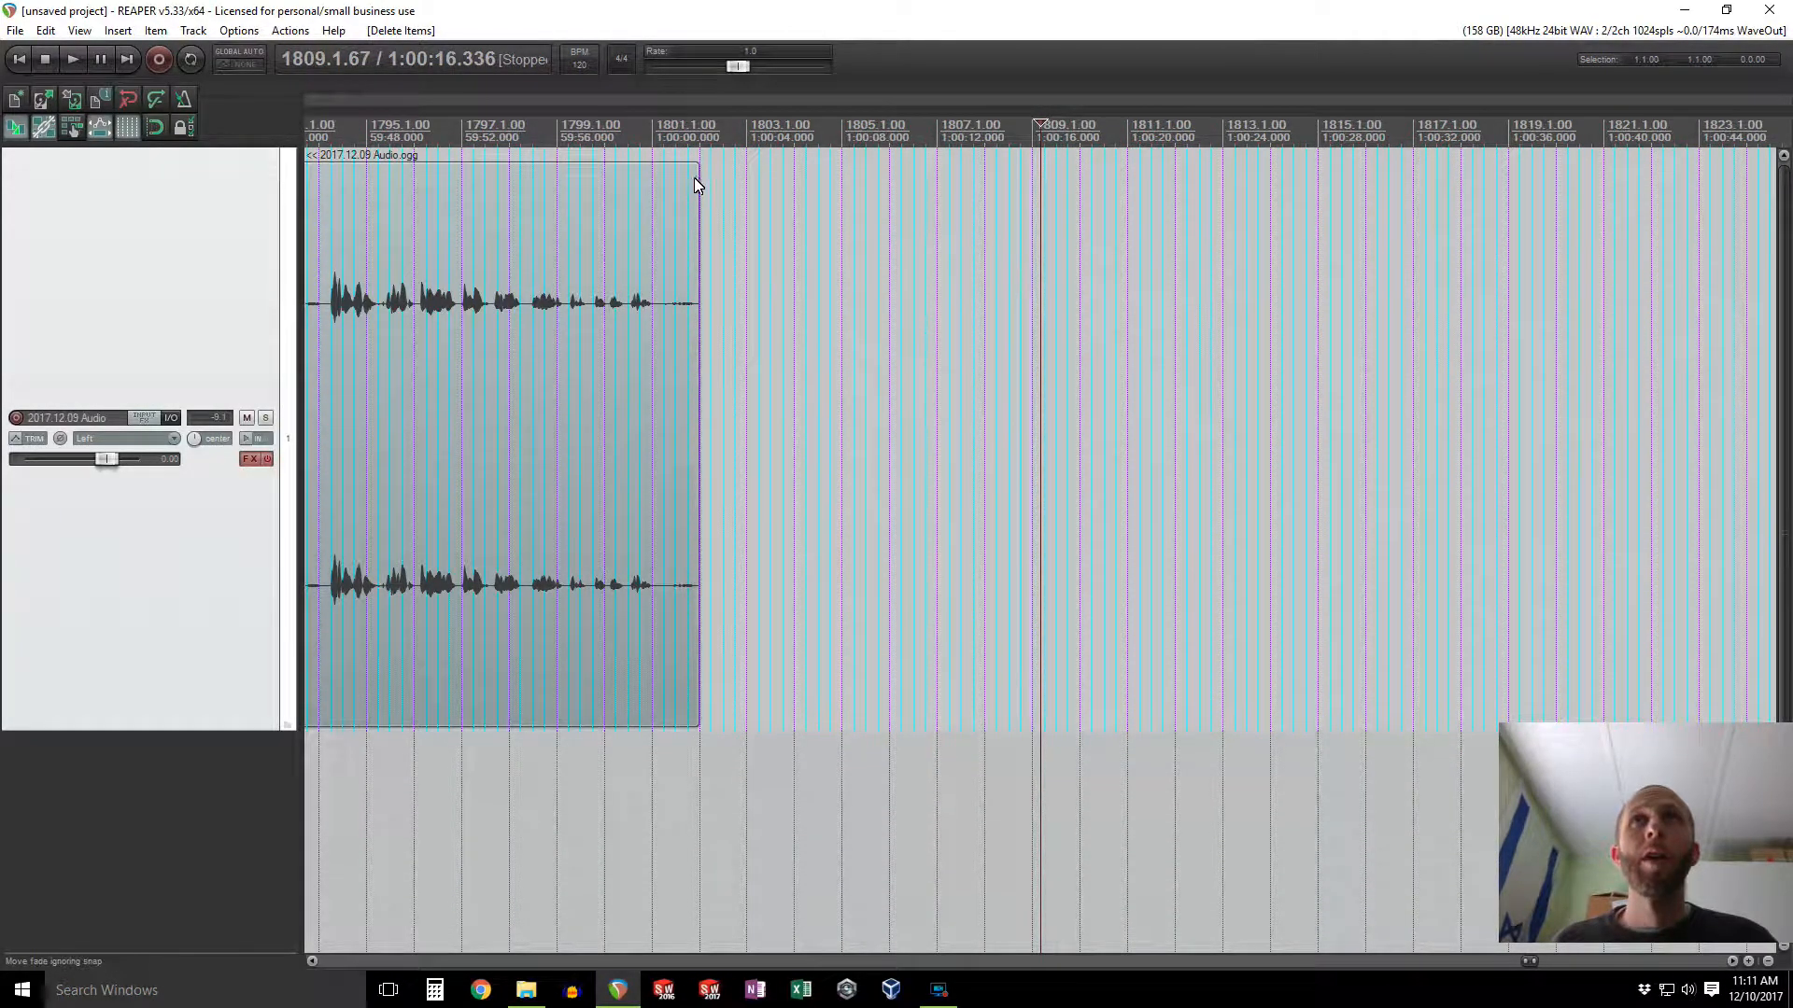
# Step: Add a fade-out of about 3 seconds to the end of the audio item
pyautogui.moveTo(697, 178); pyautogui.dragTo(624, 171)
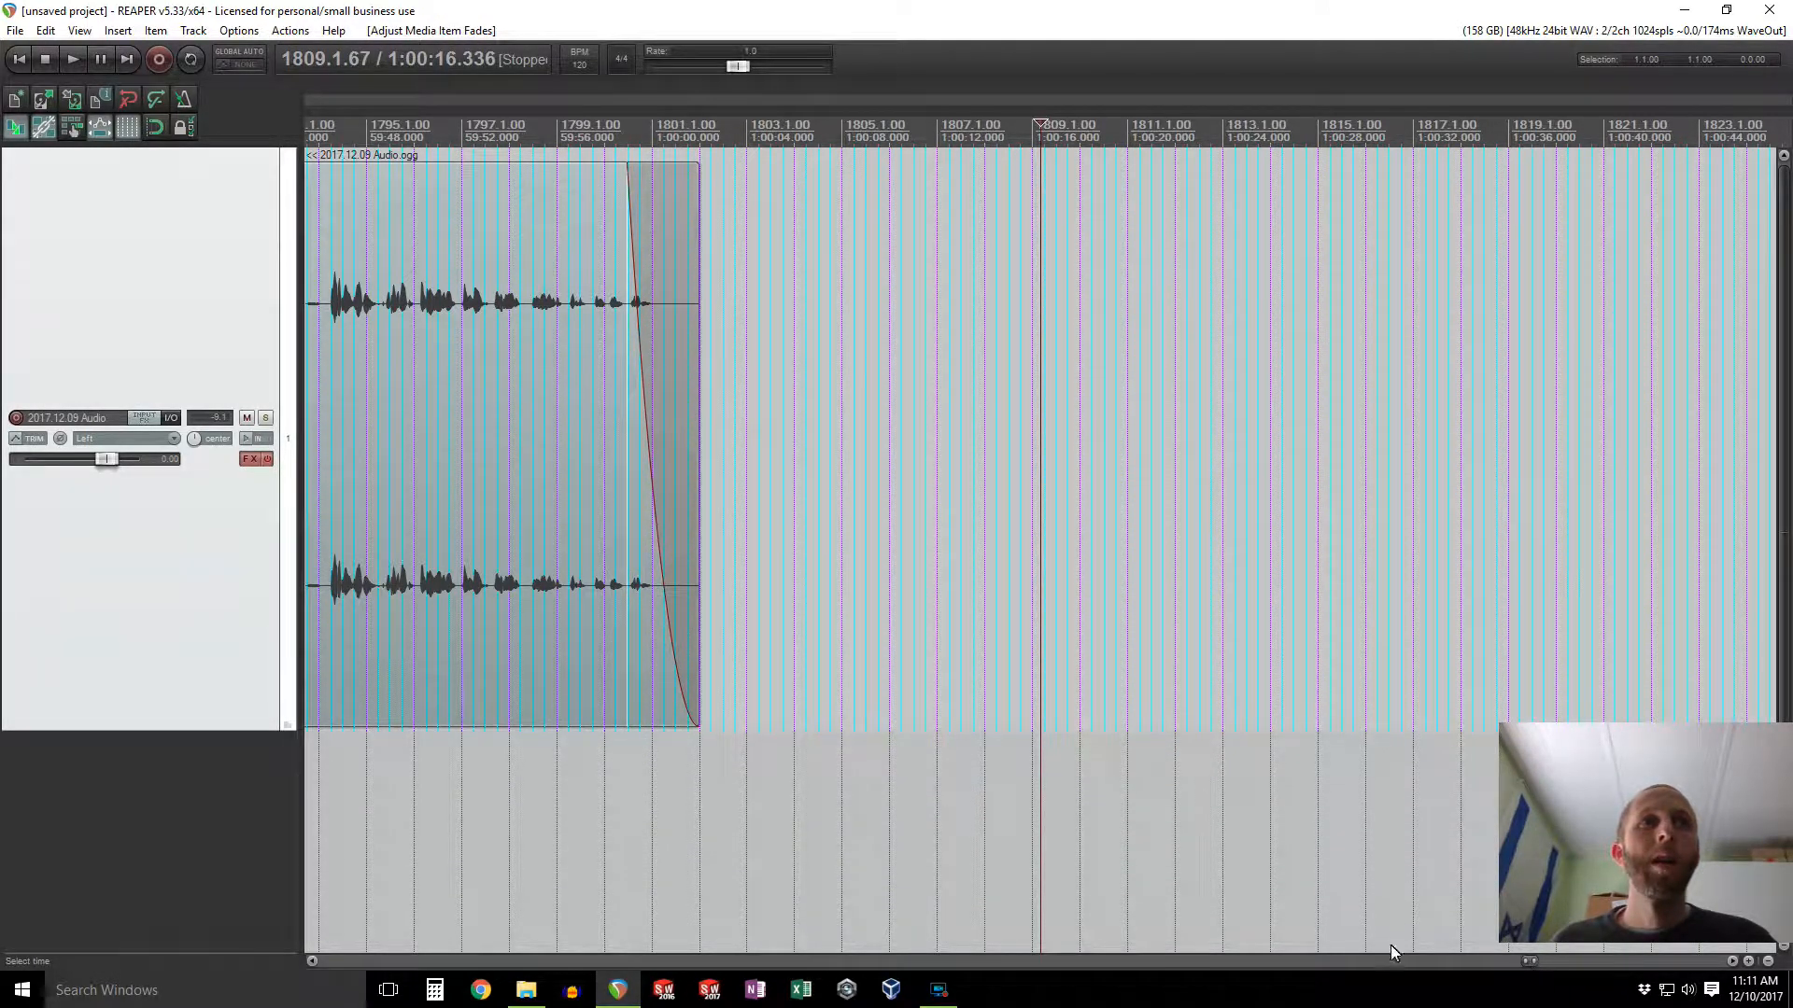
# Step: Play back the end of the item to audition the fade-out
pyautogui.click(563, 781)
pyautogui.press('space')
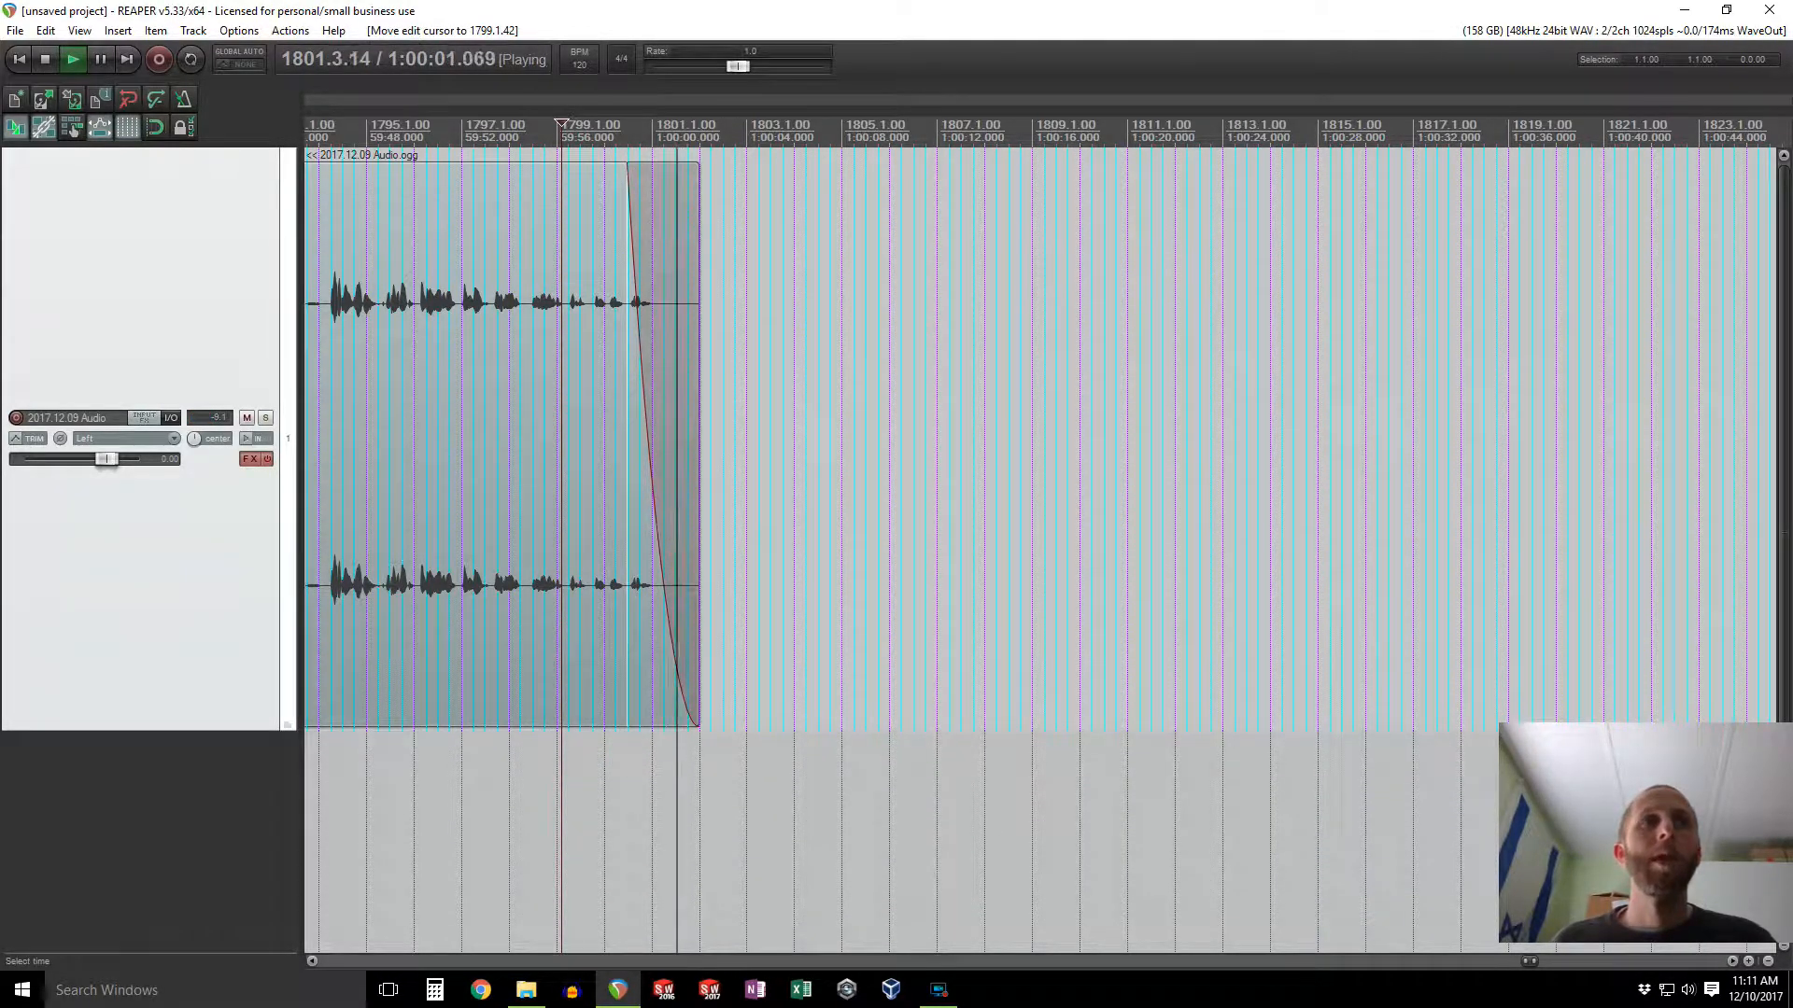
pyautogui.press('space')
# Step: Return to the start of the item and add a fade-in of about 3 seconds
pyautogui.moveTo(1530, 960); pyautogui.dragTo(329, 966)
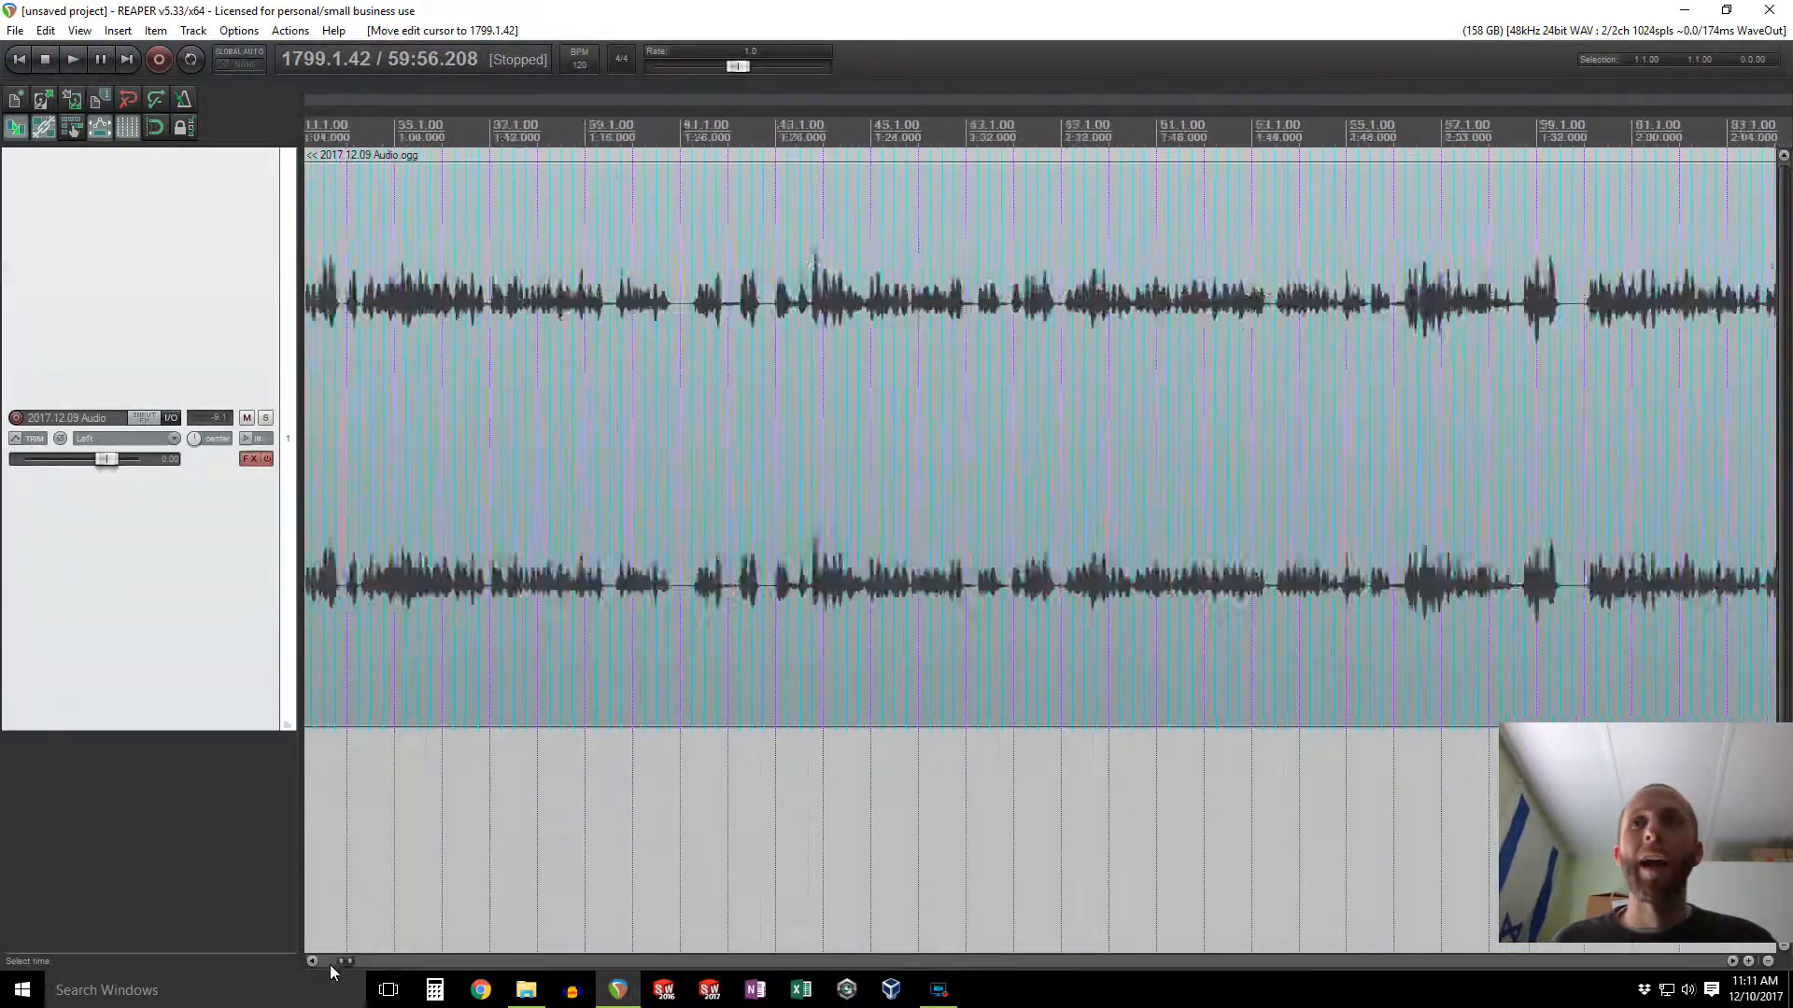
pyautogui.moveTo(311, 174); pyautogui.dragTo(381, 168)
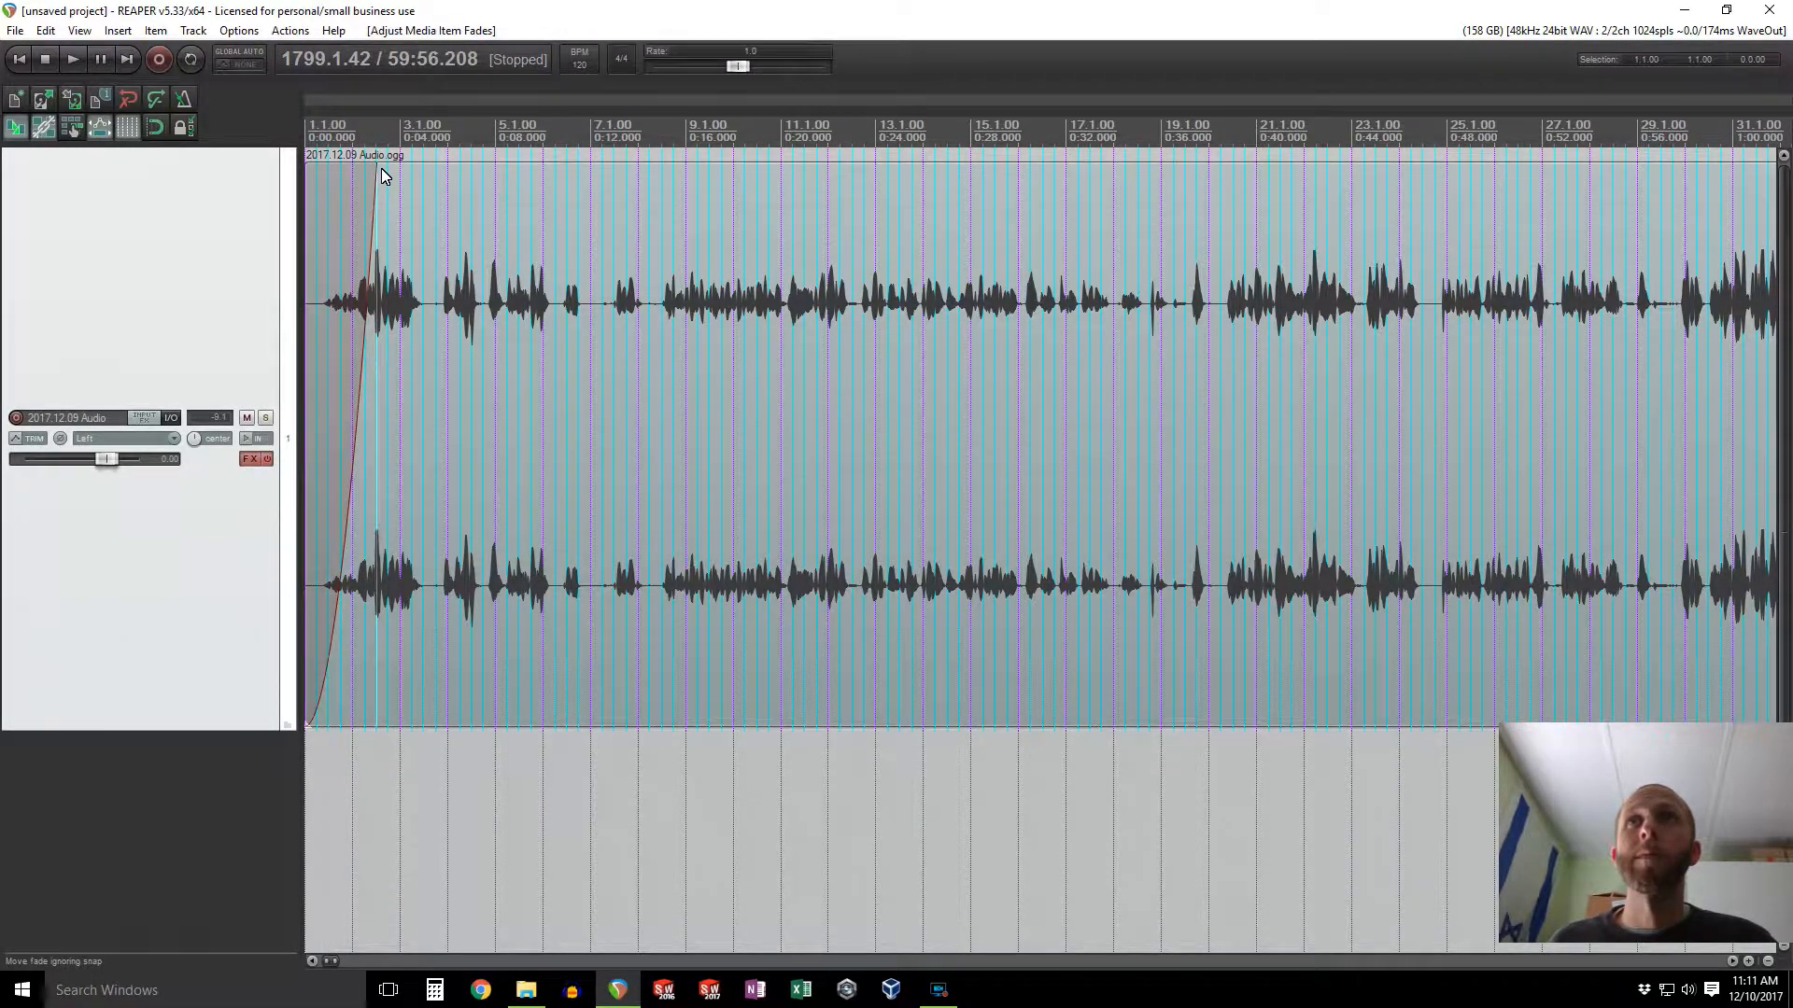
# Step: Play the beginning of the recording from the start to audition the fade-in
pyautogui.click(24, 60)
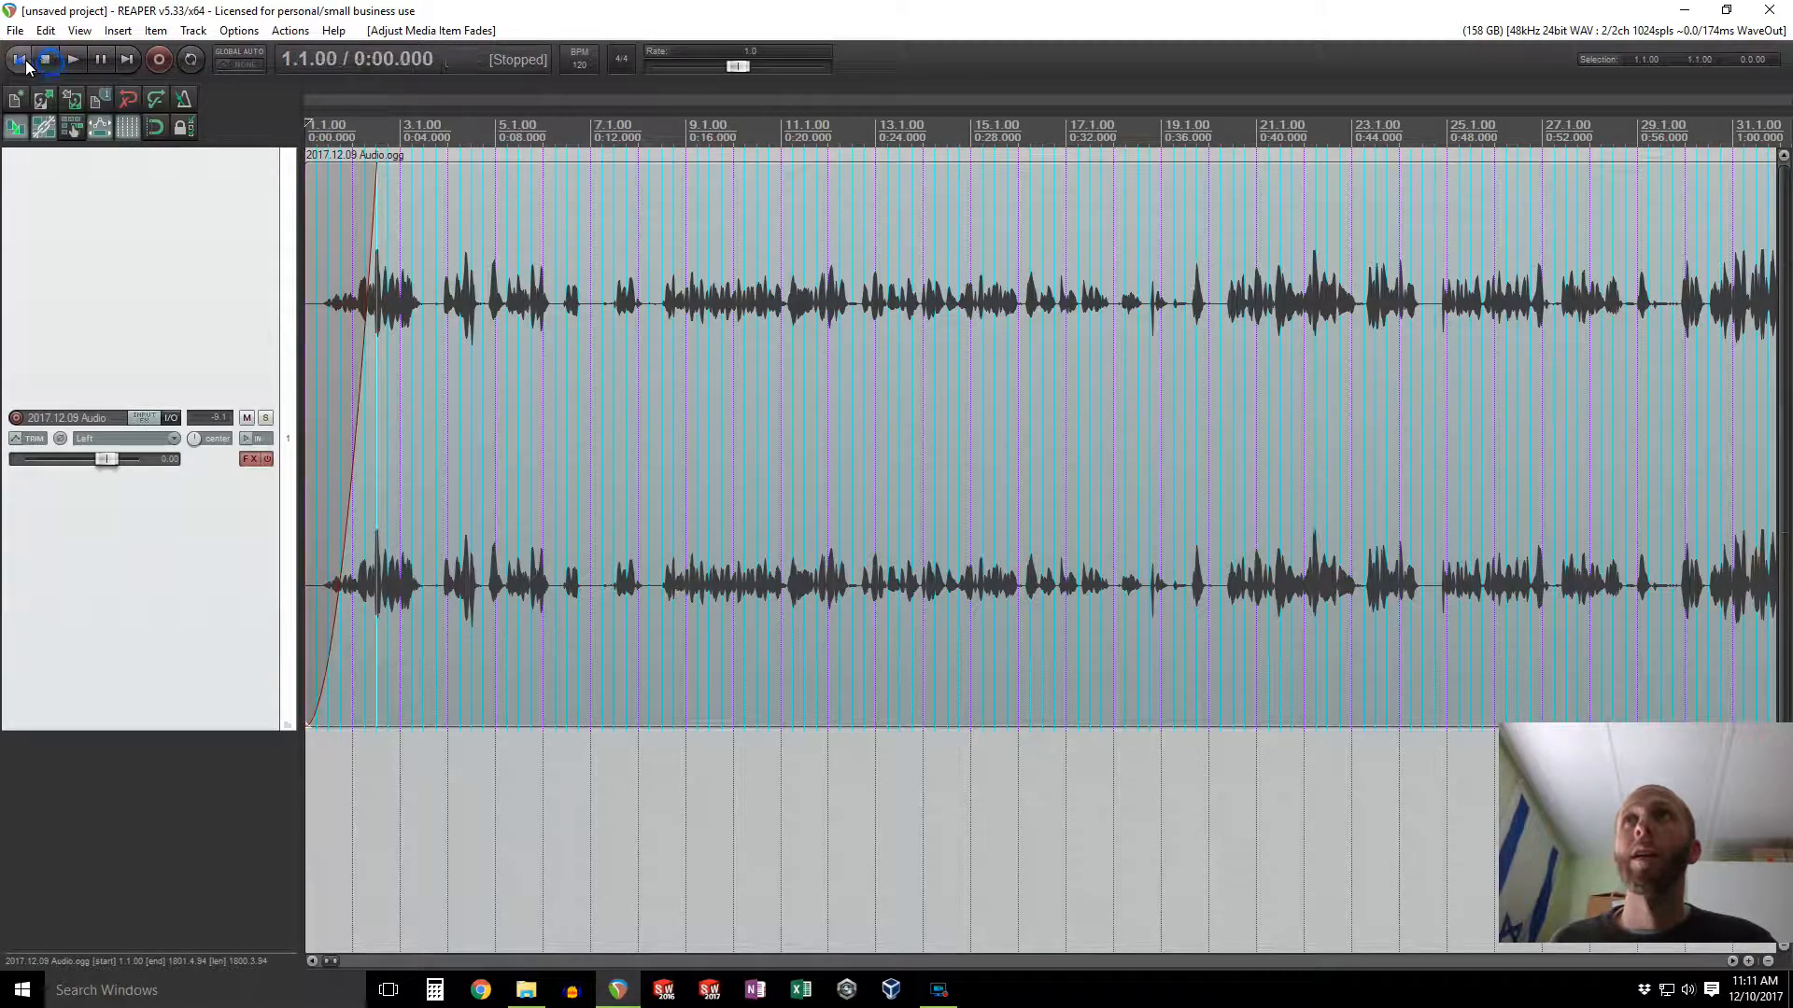
pyautogui.click(64, 59)
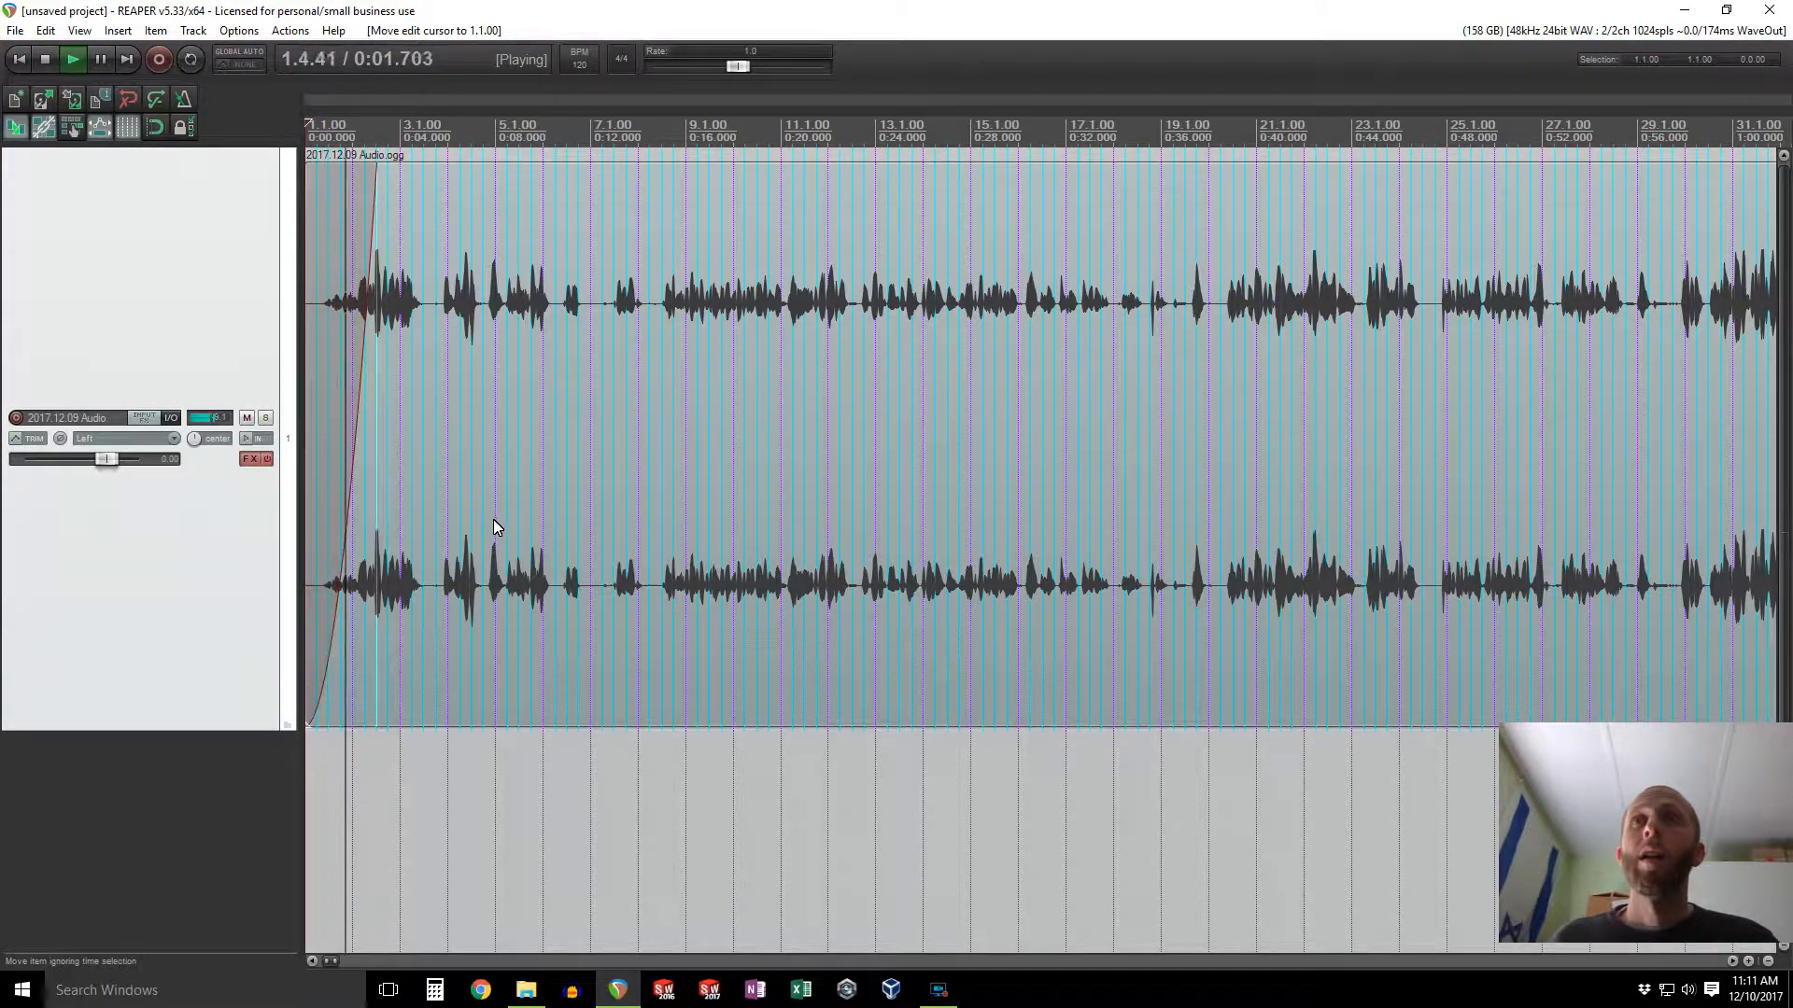
pyautogui.press('space')
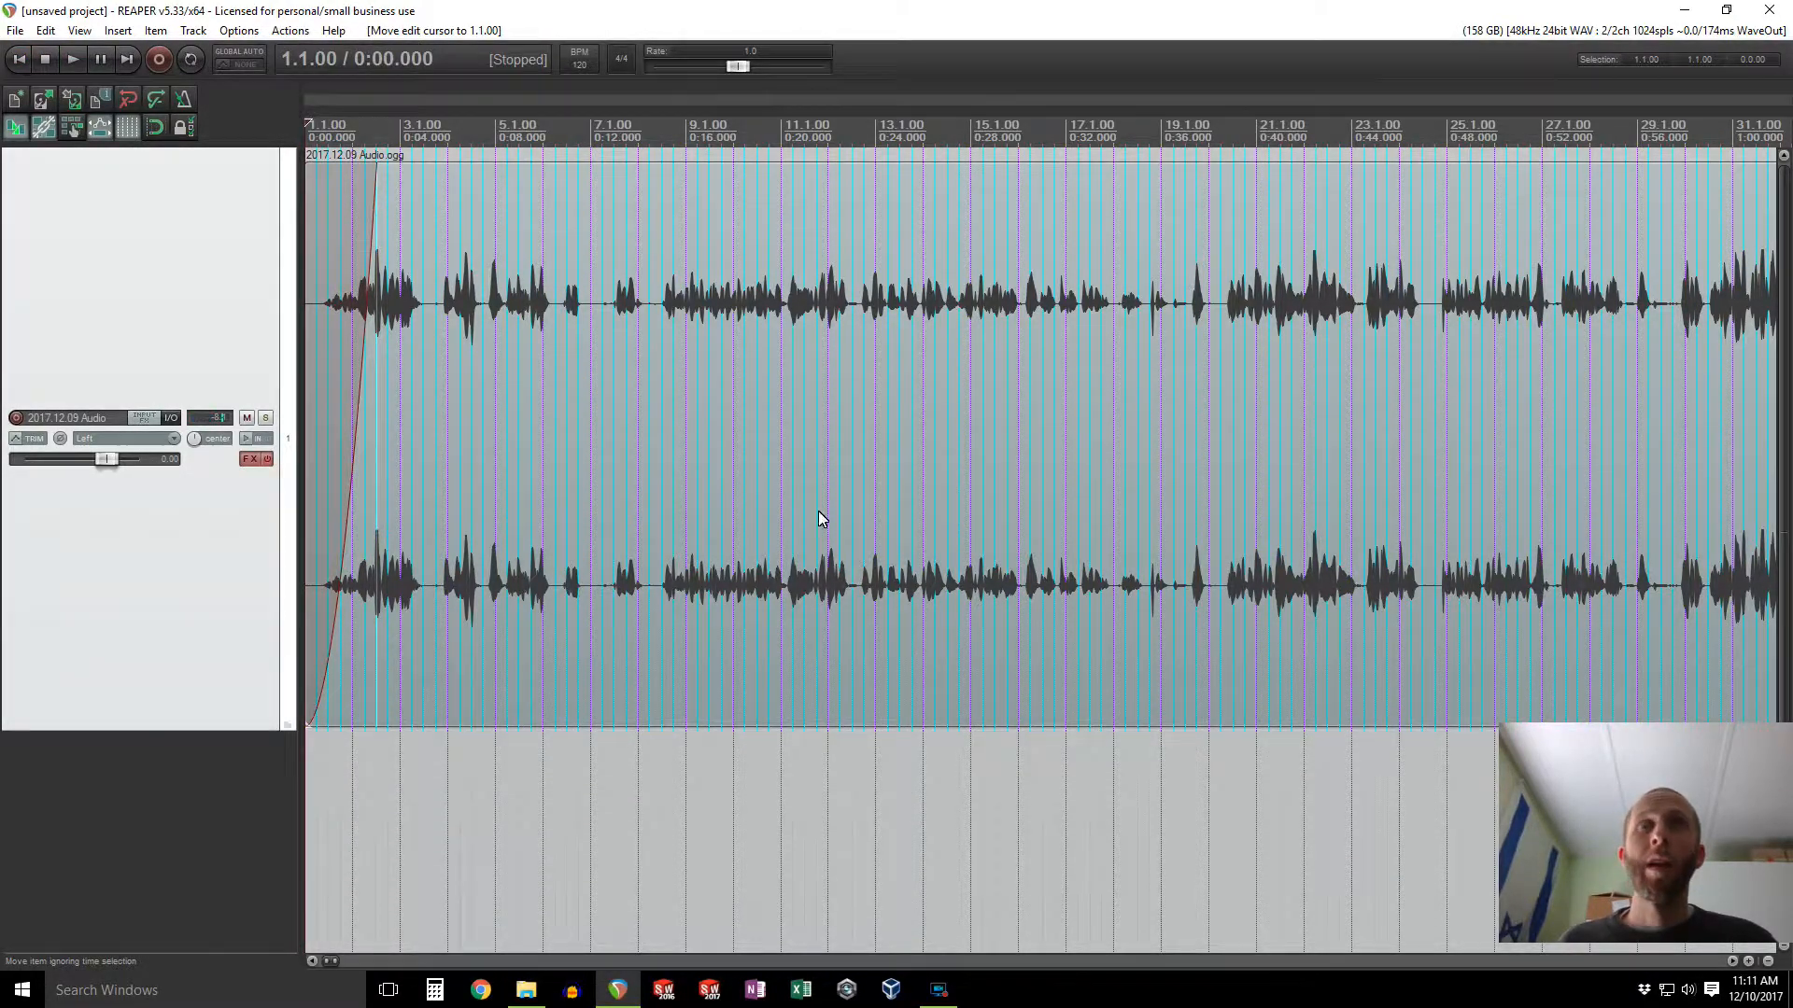
# Step: Normalize the whole audio item's volume through its item properties
pyautogui.scroll(-10, 783, 508)
pyautogui.scroll(-3, 762, 496)
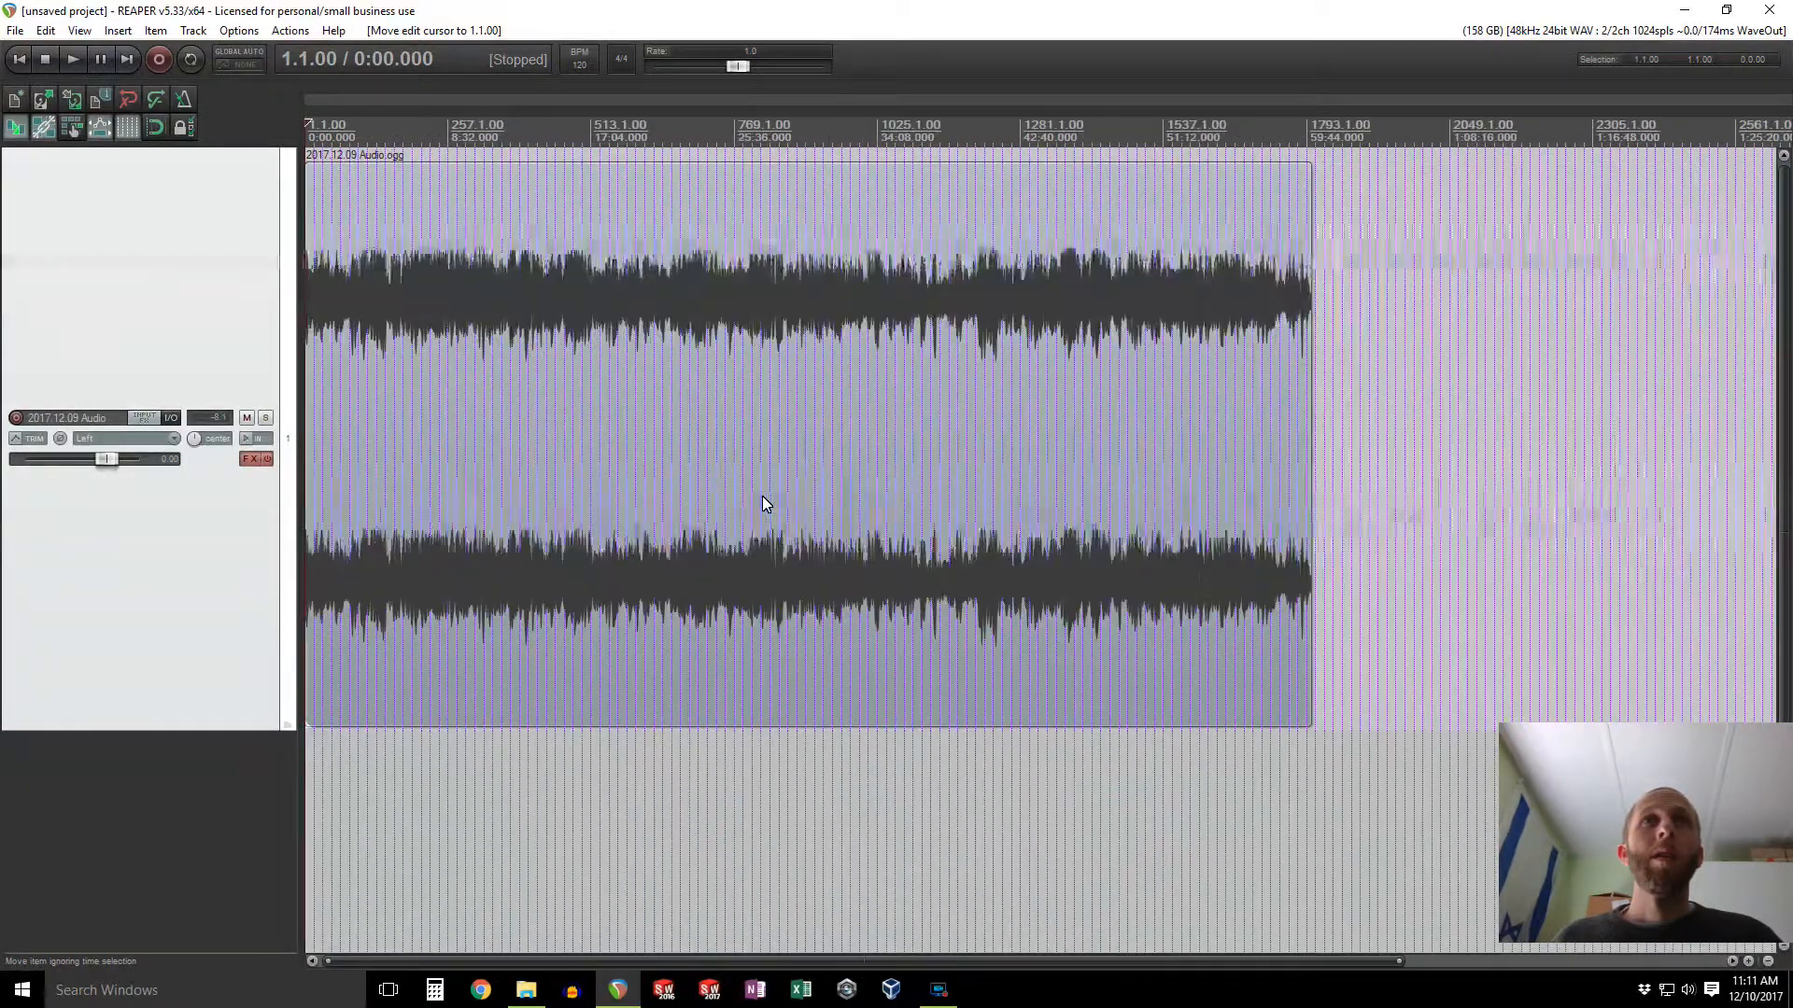
pyautogui.click(717, 485)
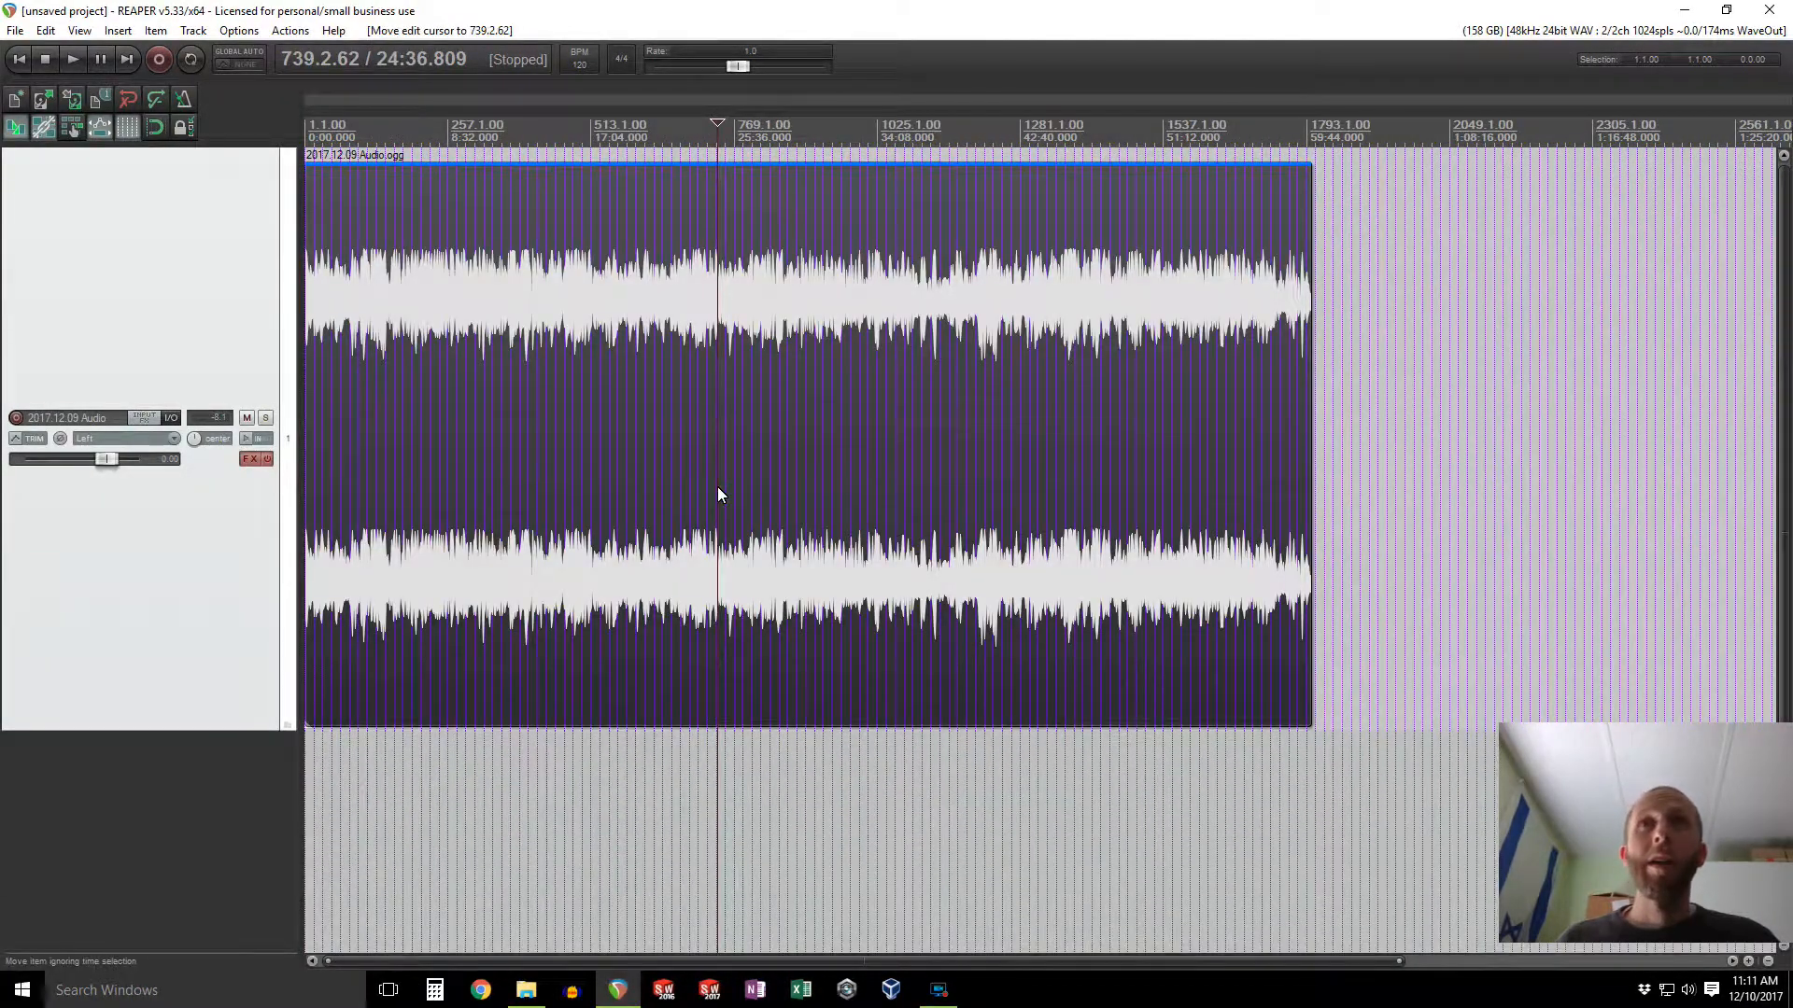
pyautogui.rightClick(747, 462)
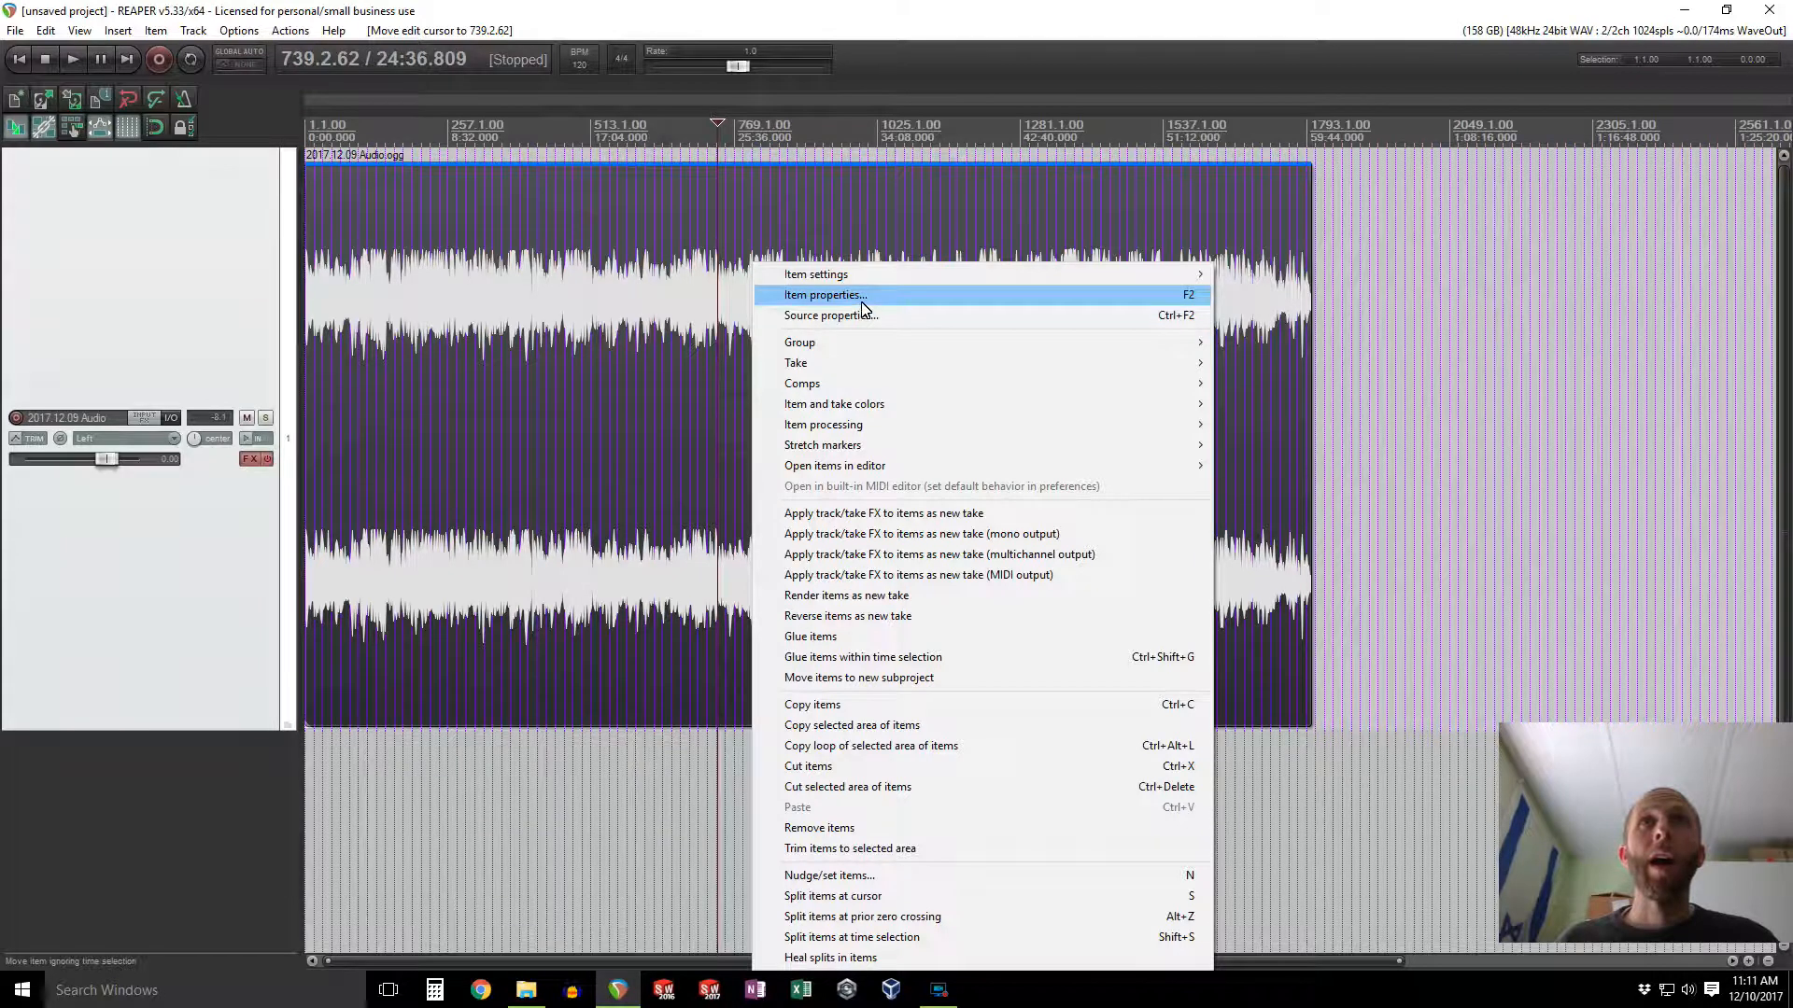
pyautogui.click(1191, 297)
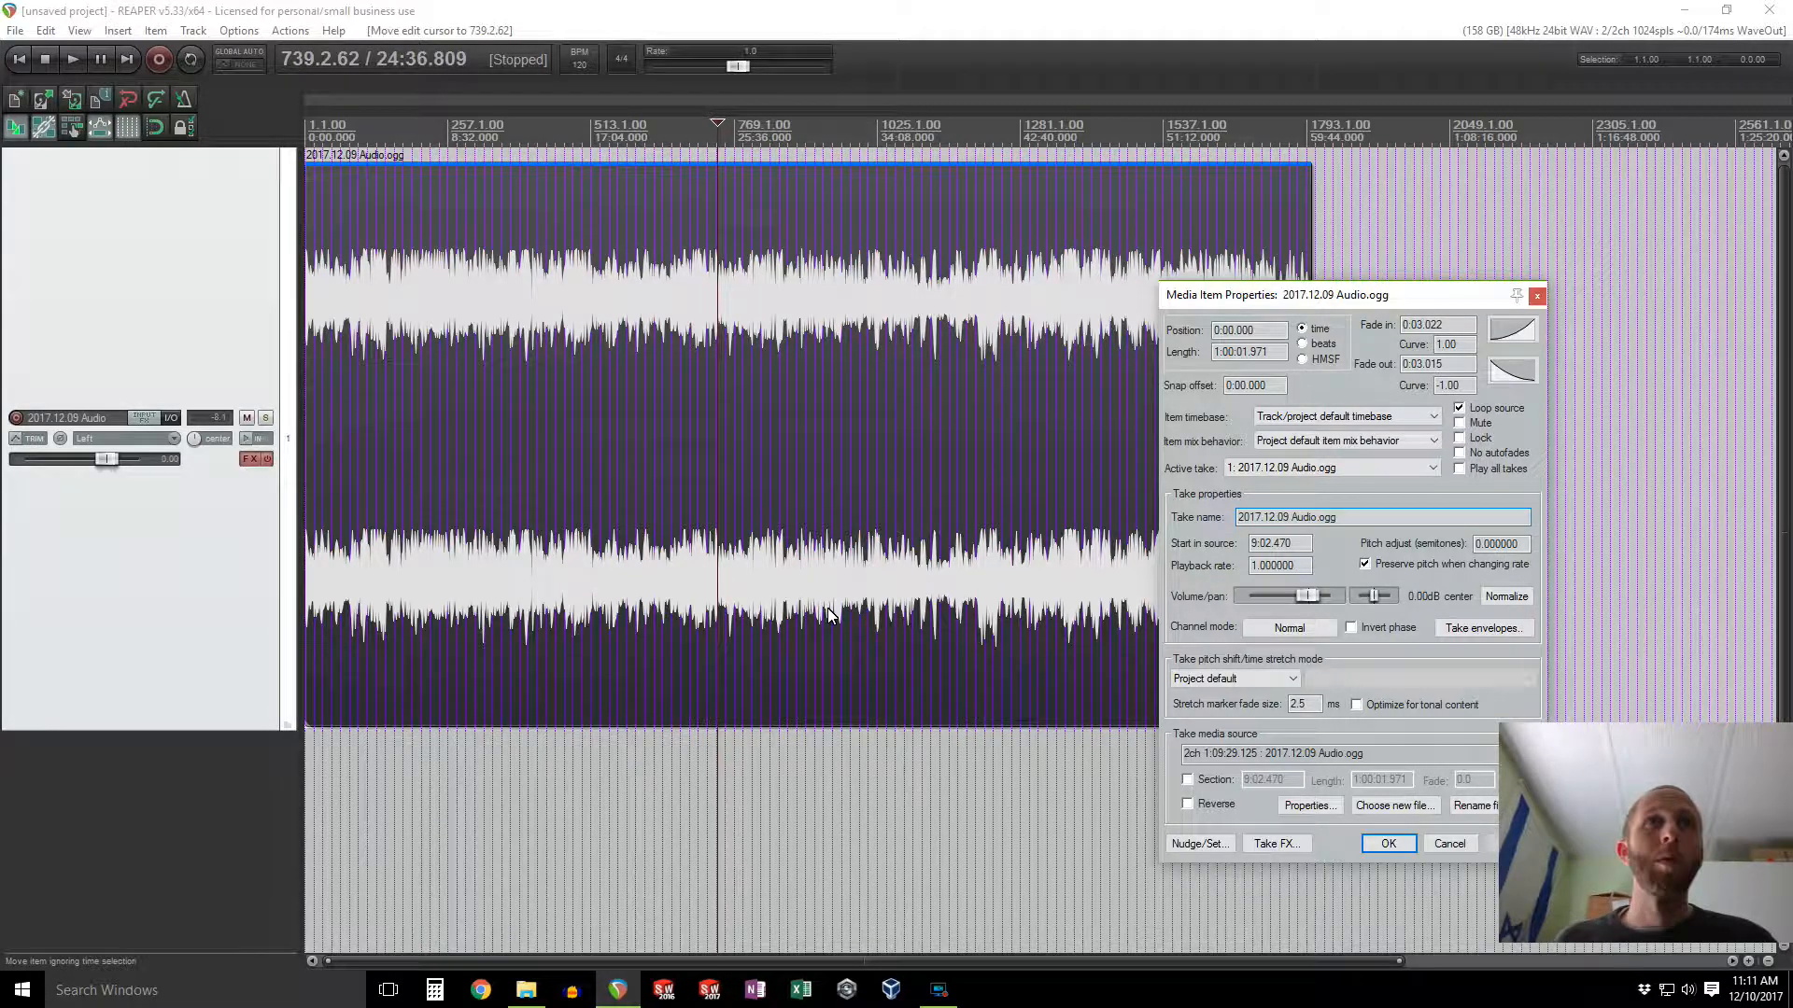
pyautogui.click(1506, 596)
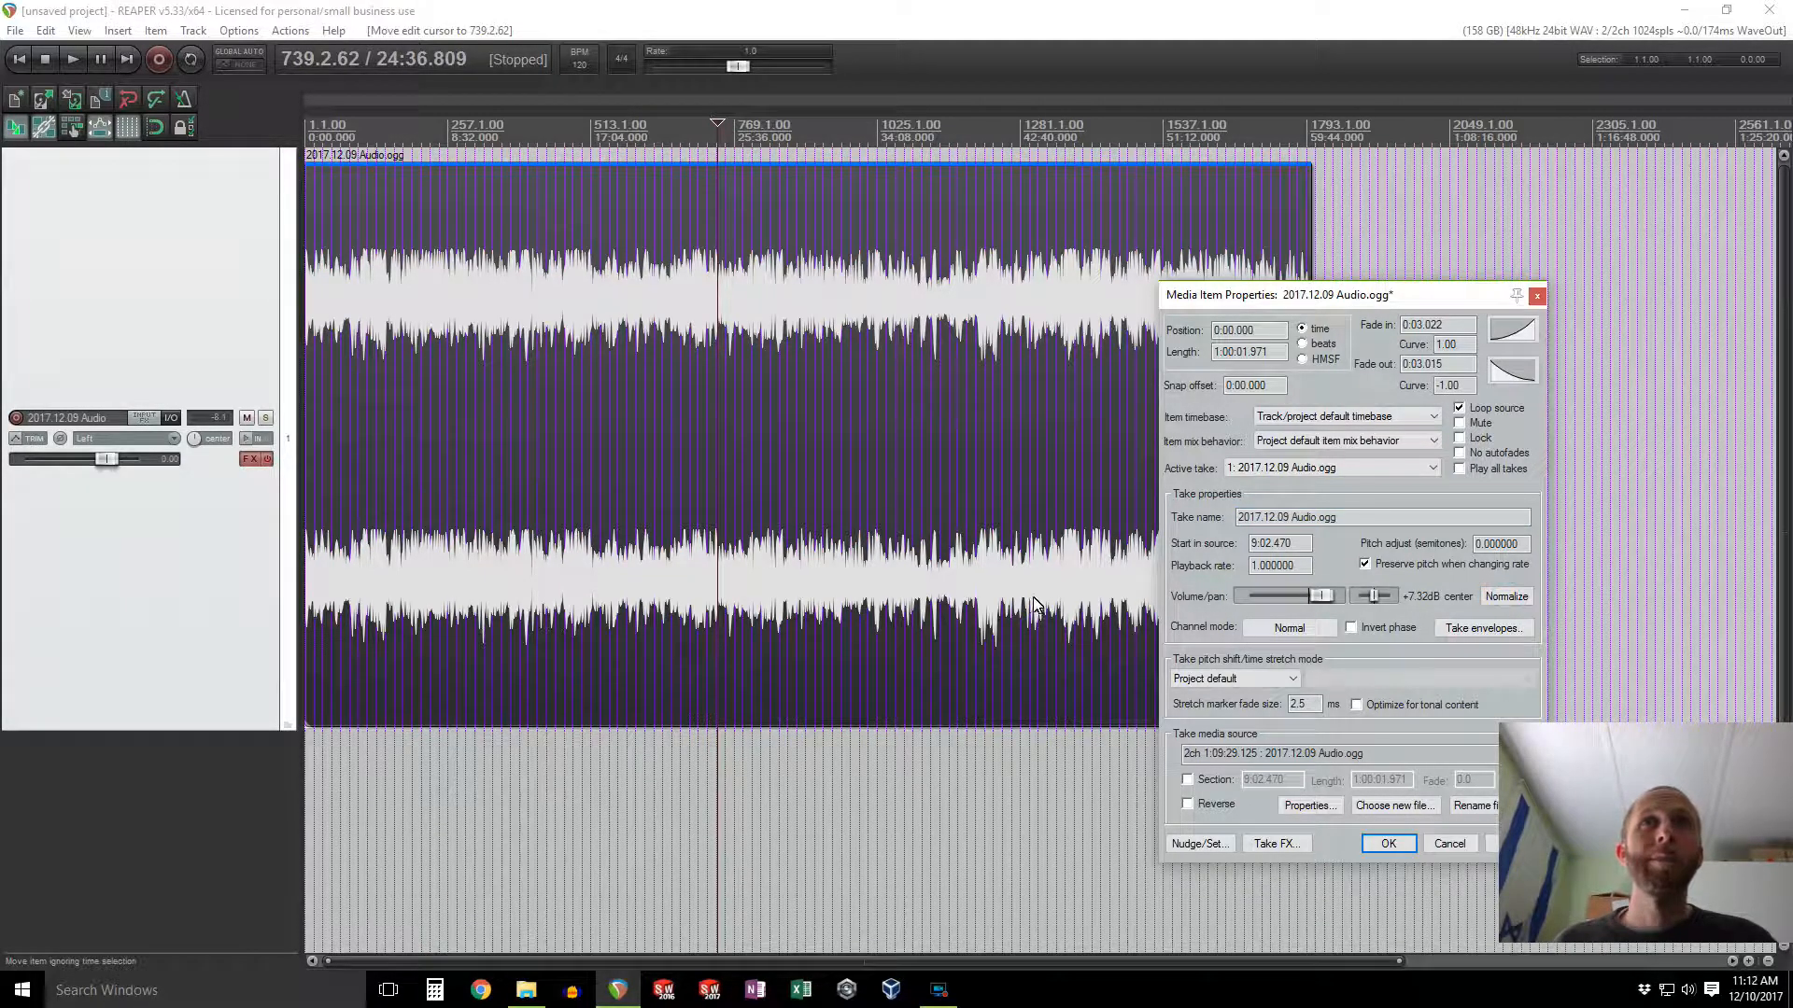
pyautogui.click(1388, 843)
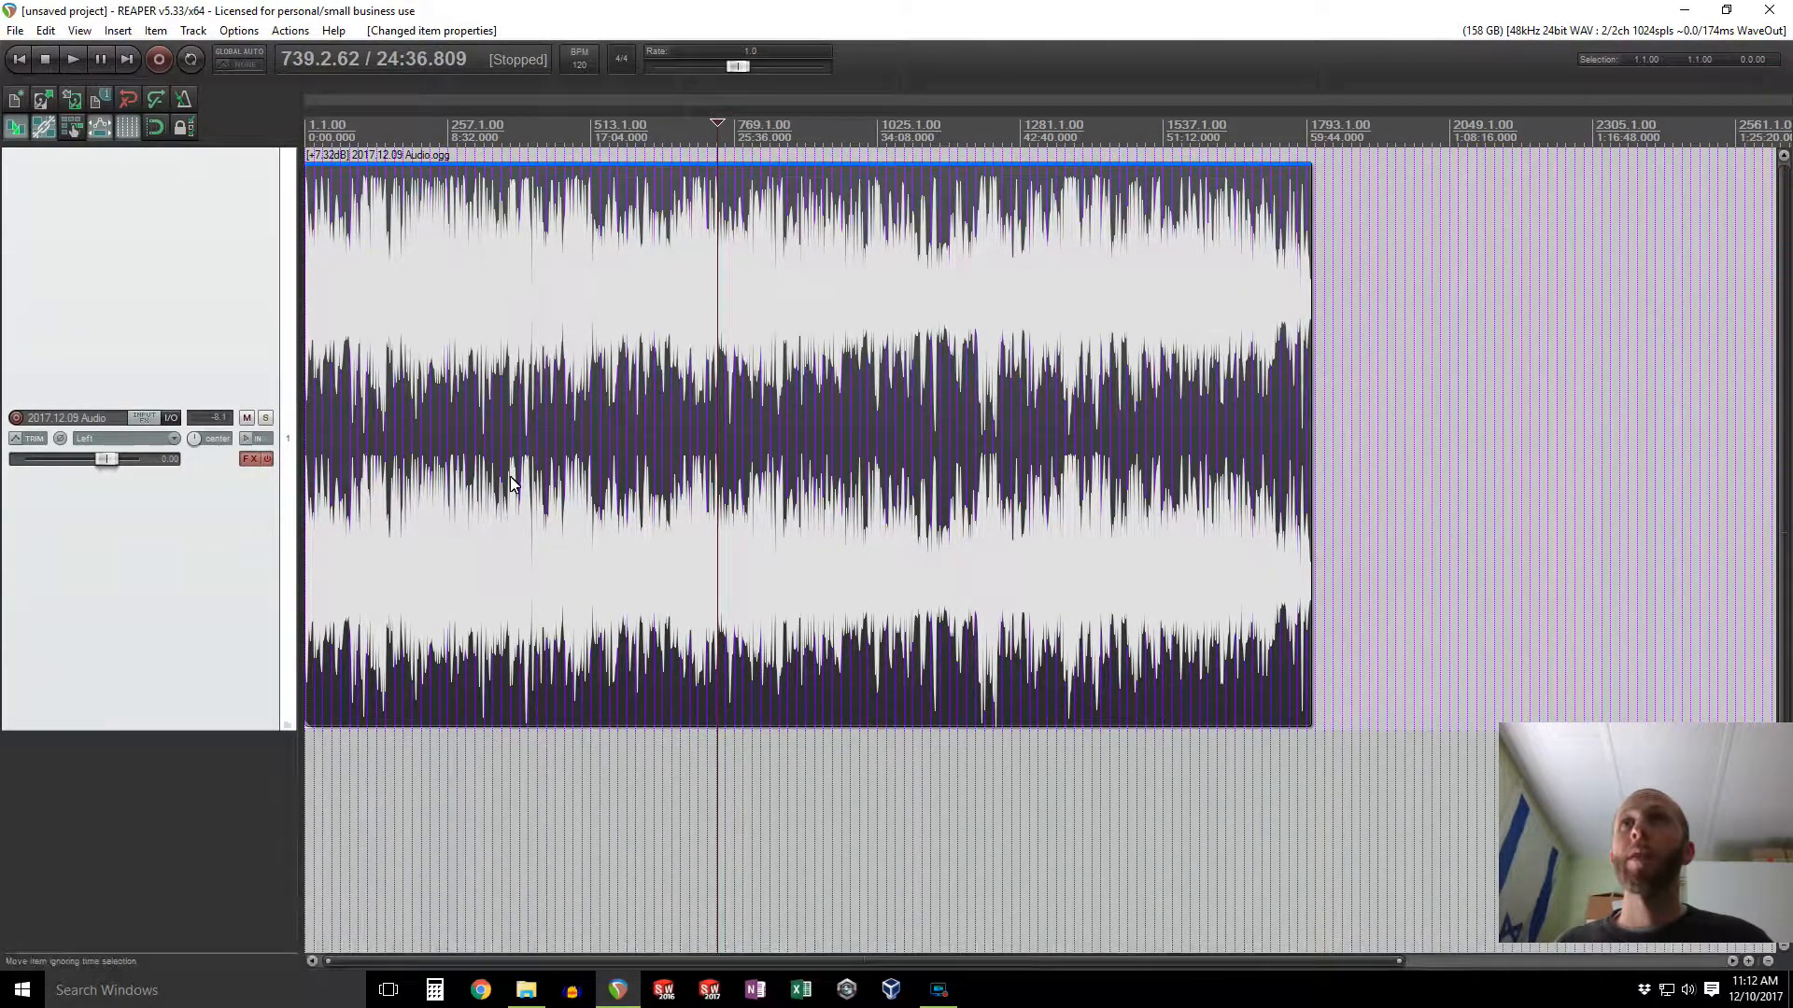
# Step: Play a section in the middle of the item to check the normalized volume
pyautogui.click(579, 766)
pyautogui.press('space')
pyautogui.press('space')
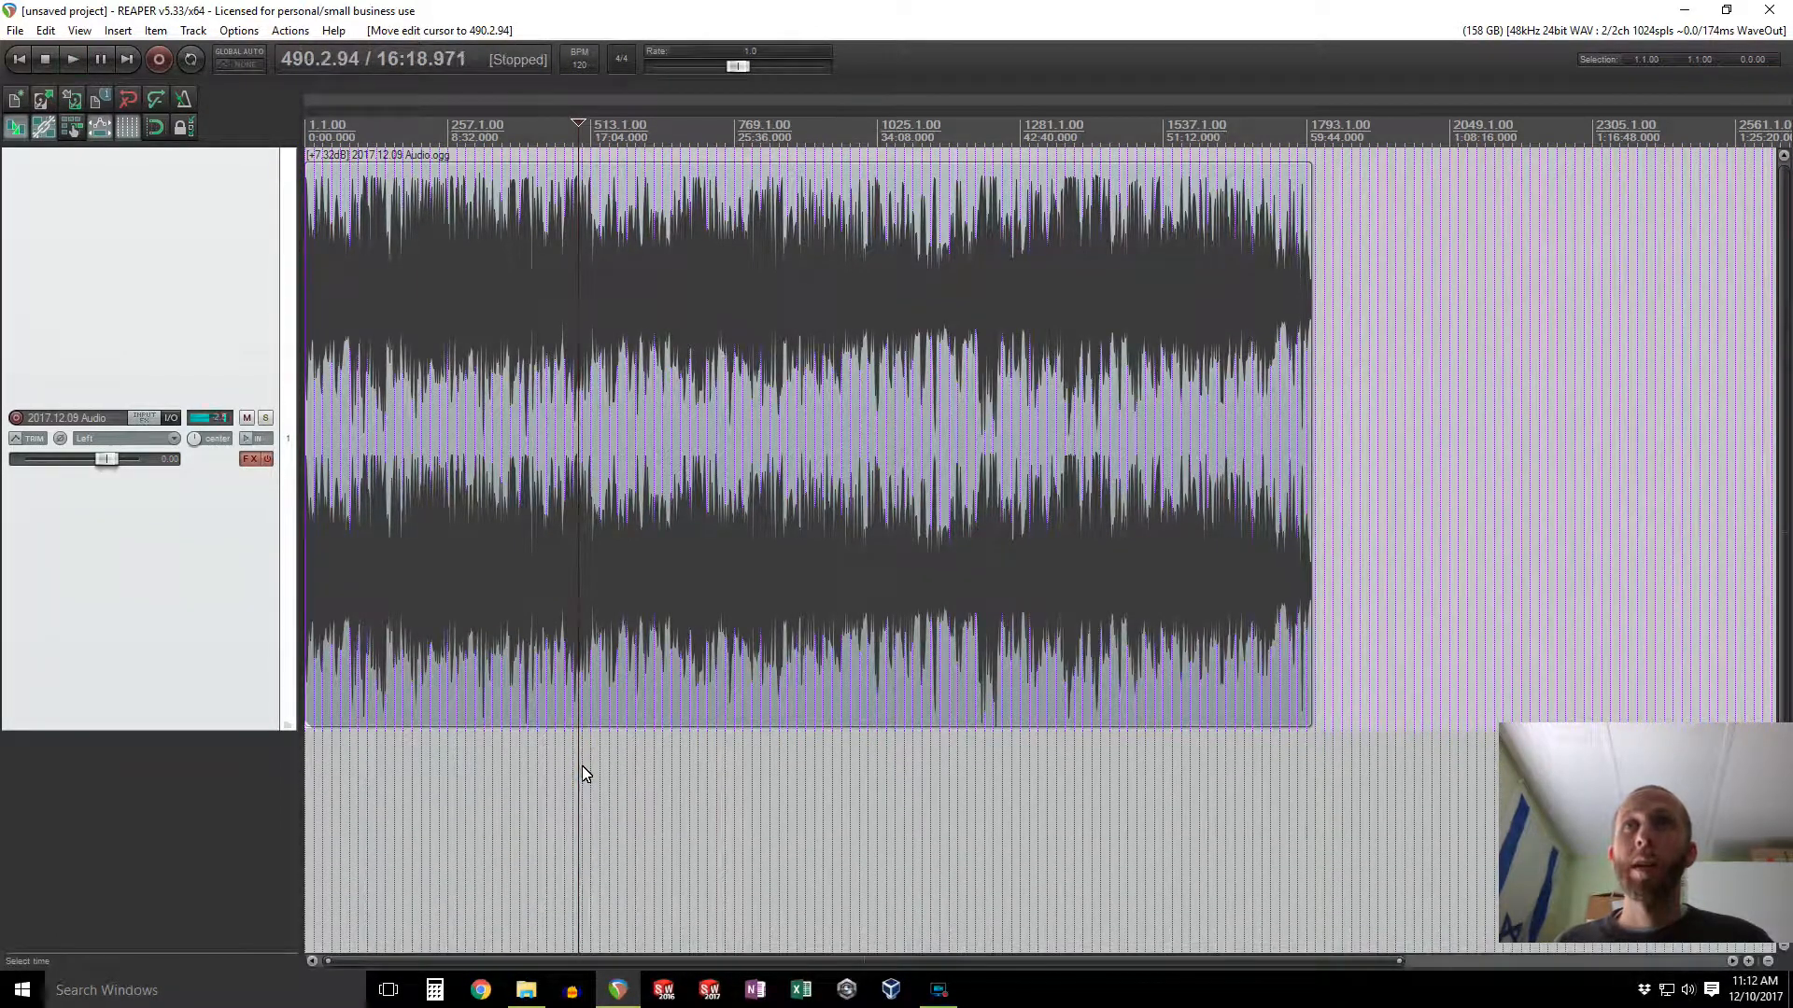
# Step: Open the Render to File dialog and set the output format to MP3 (encoder by LAME project)
pyautogui.click(15, 31)
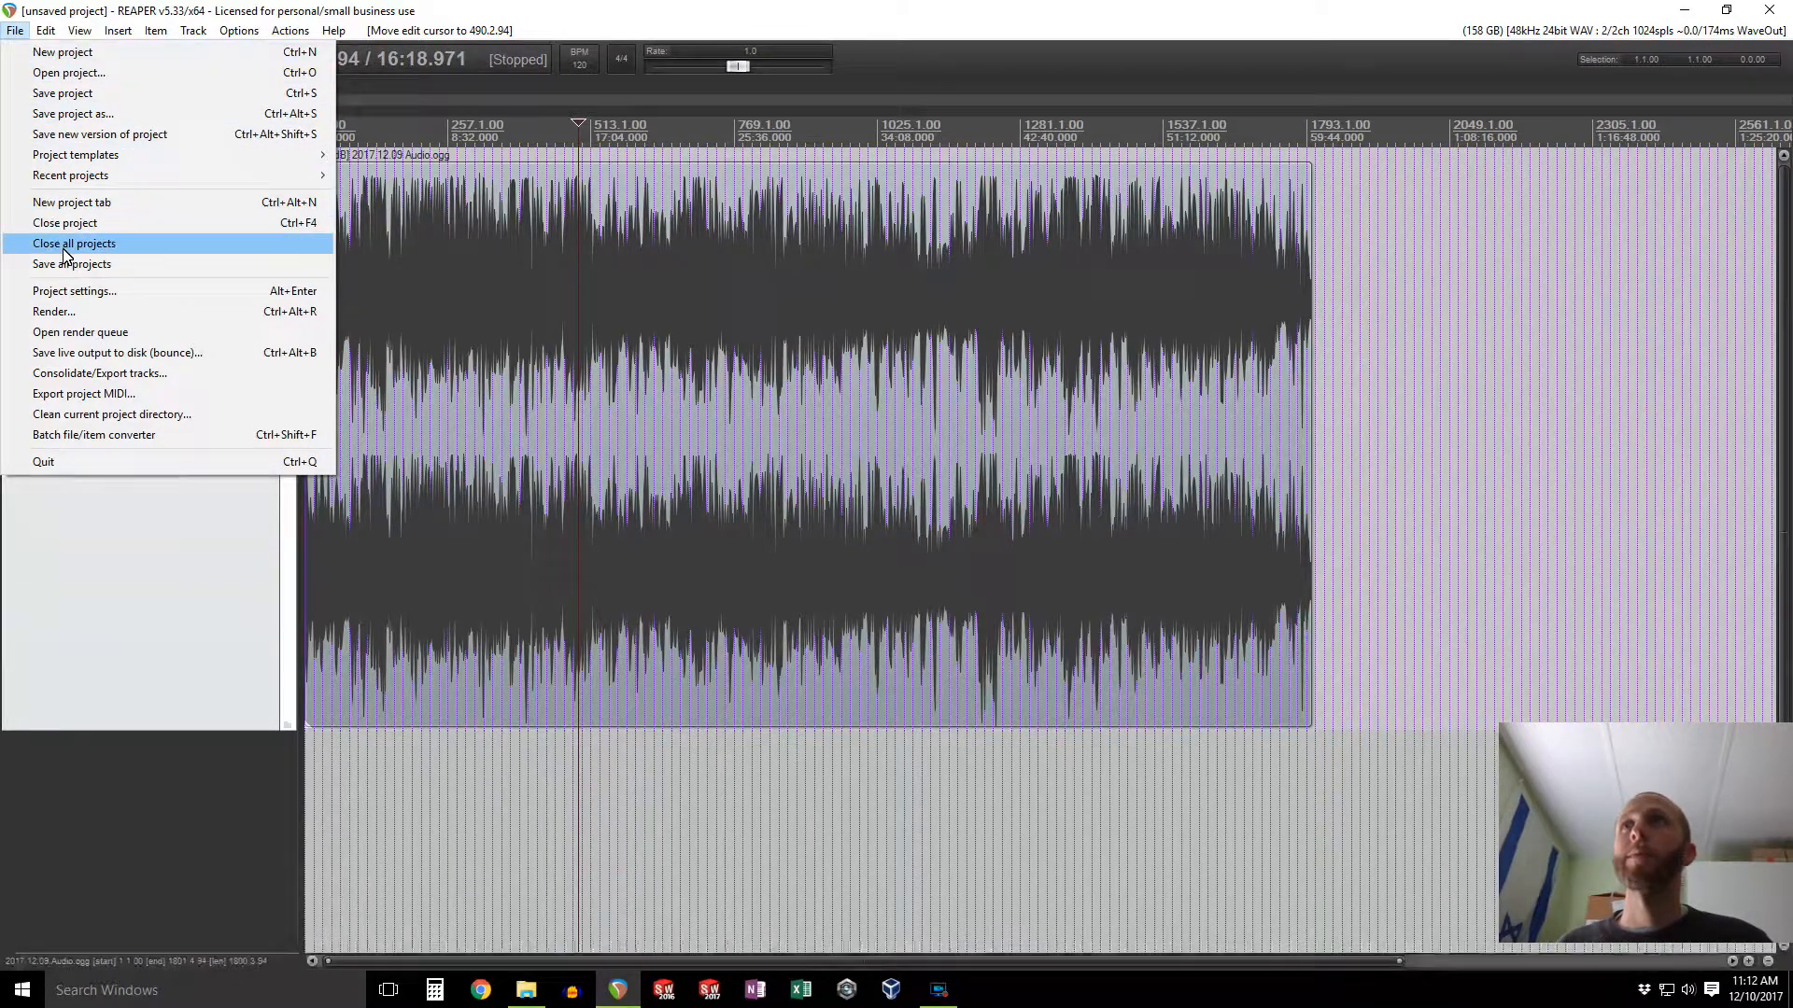
pyautogui.click(56, 312)
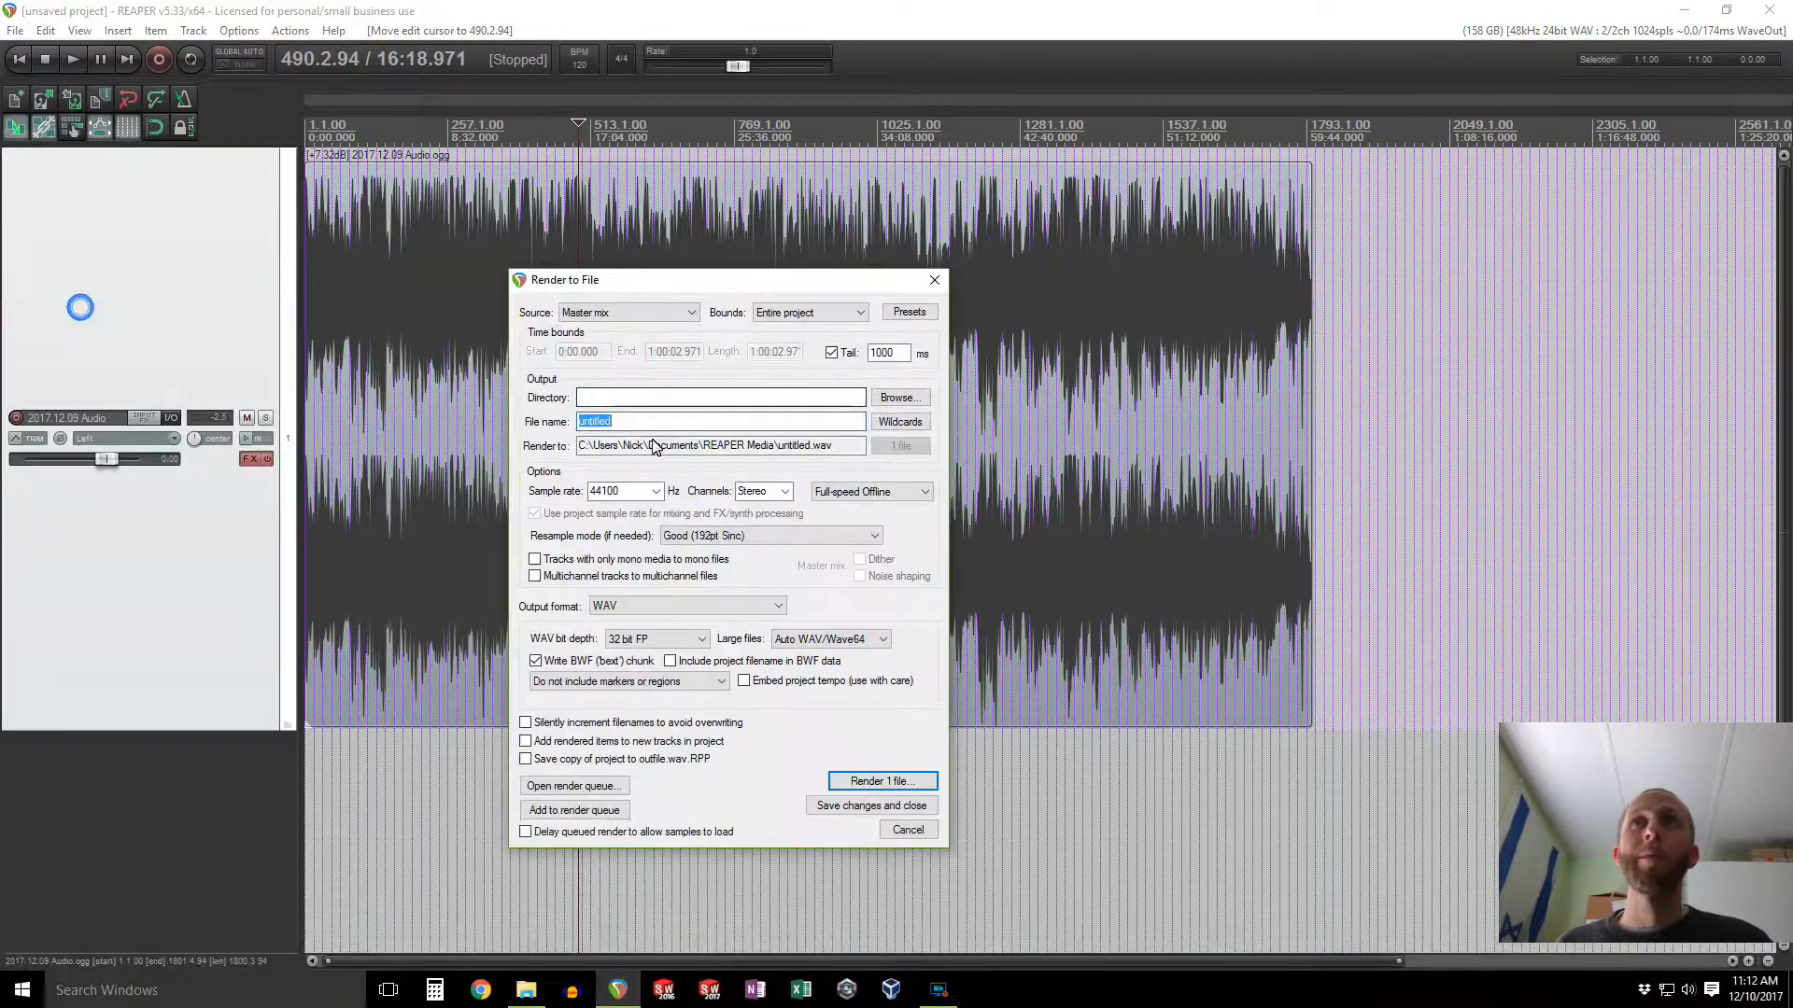
pyautogui.click(717, 611)
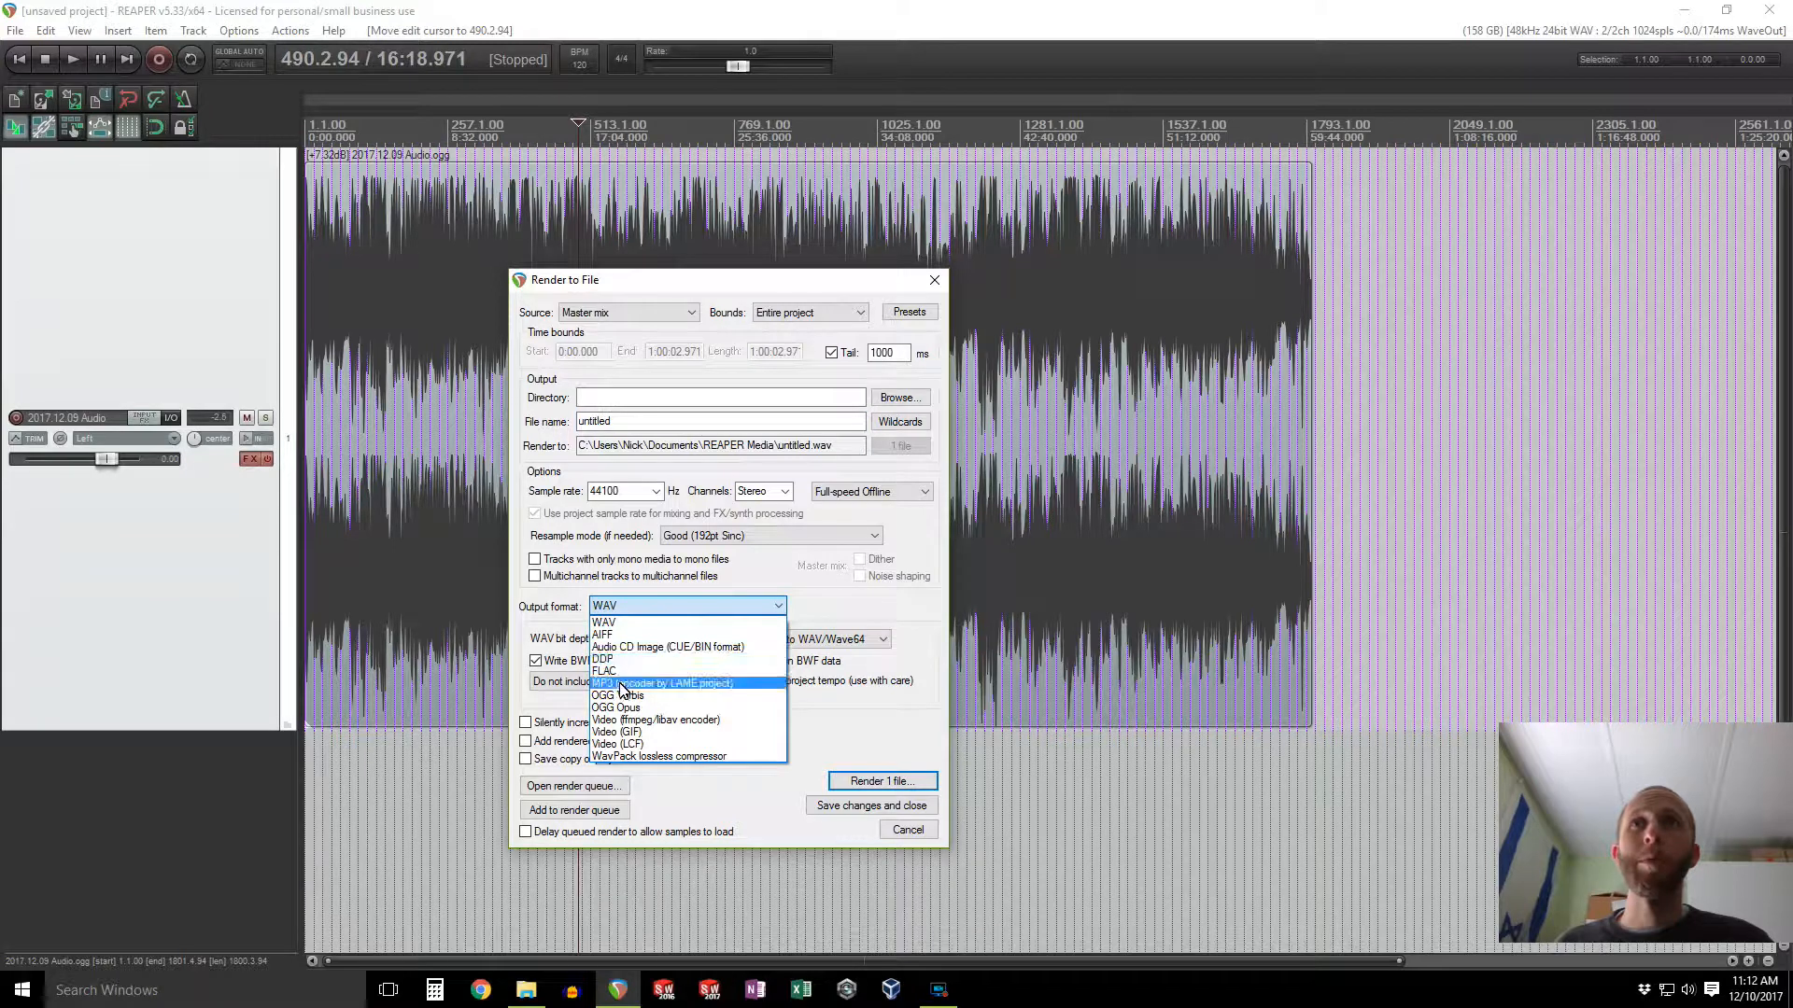
pyautogui.click(625, 685)
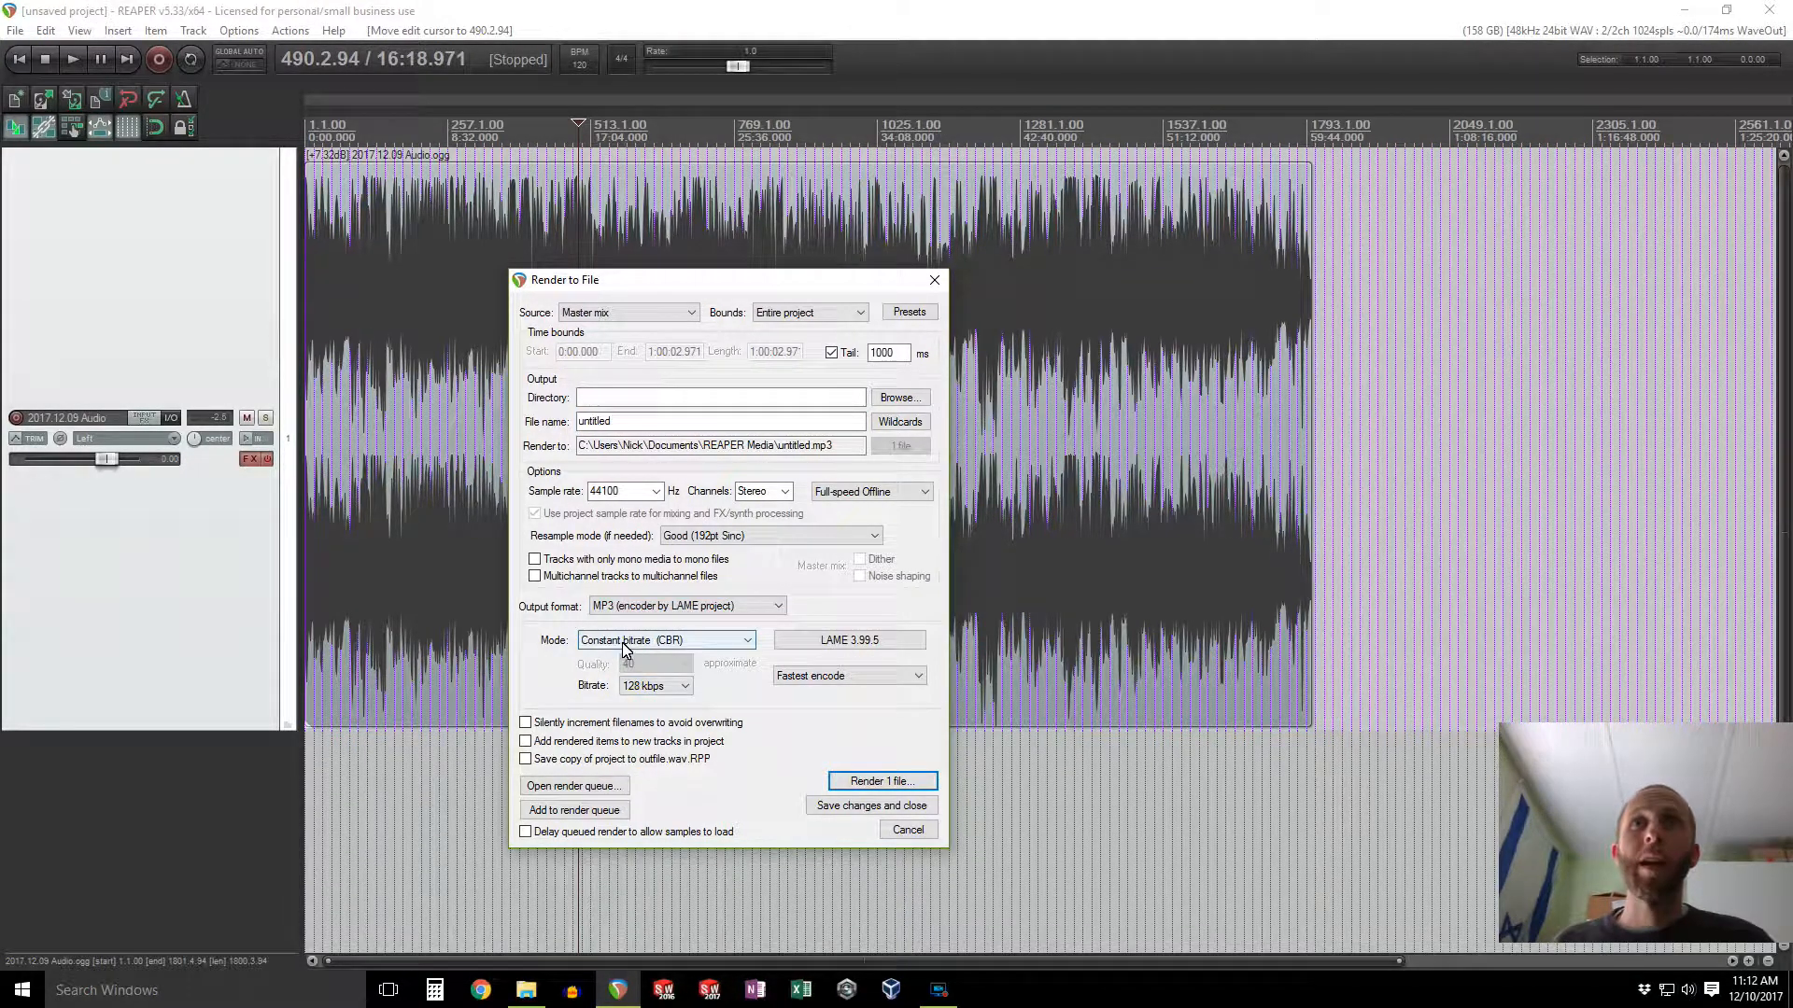
# Step: Browse for the render file location and create and open a new folder Released inside Desktop\2017.12.09
pyautogui.click(899, 398)
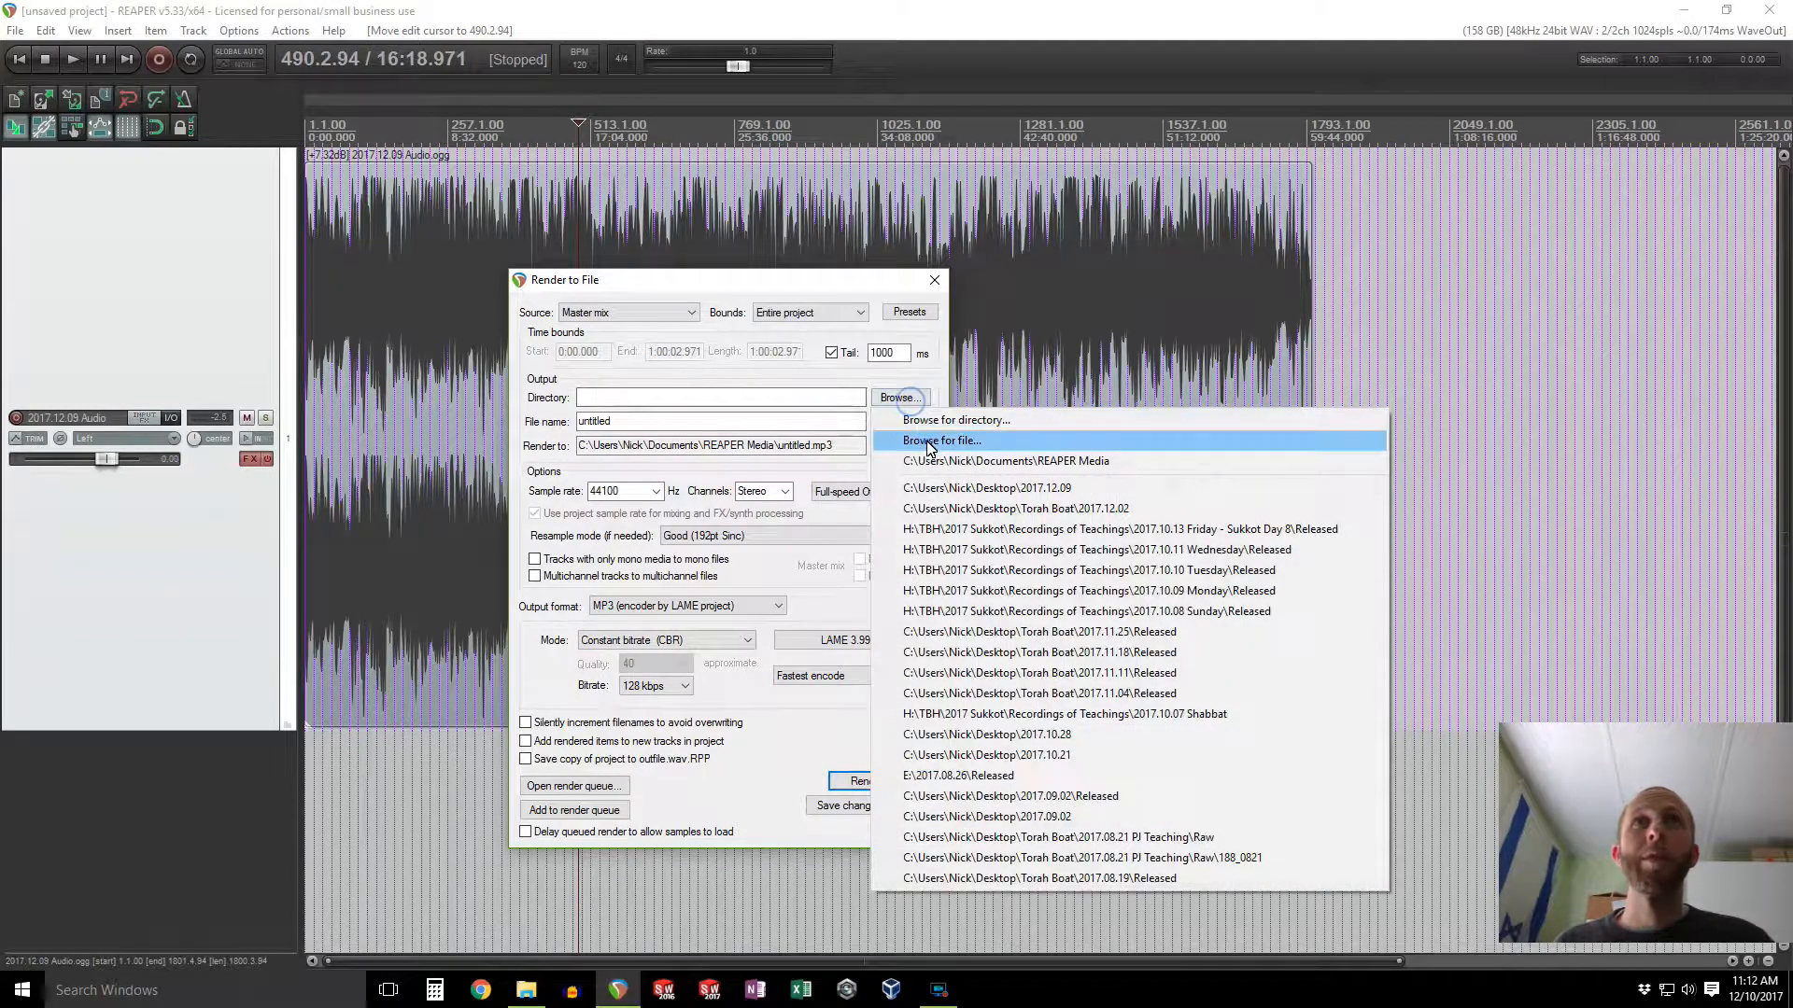
pyautogui.click(892, 437)
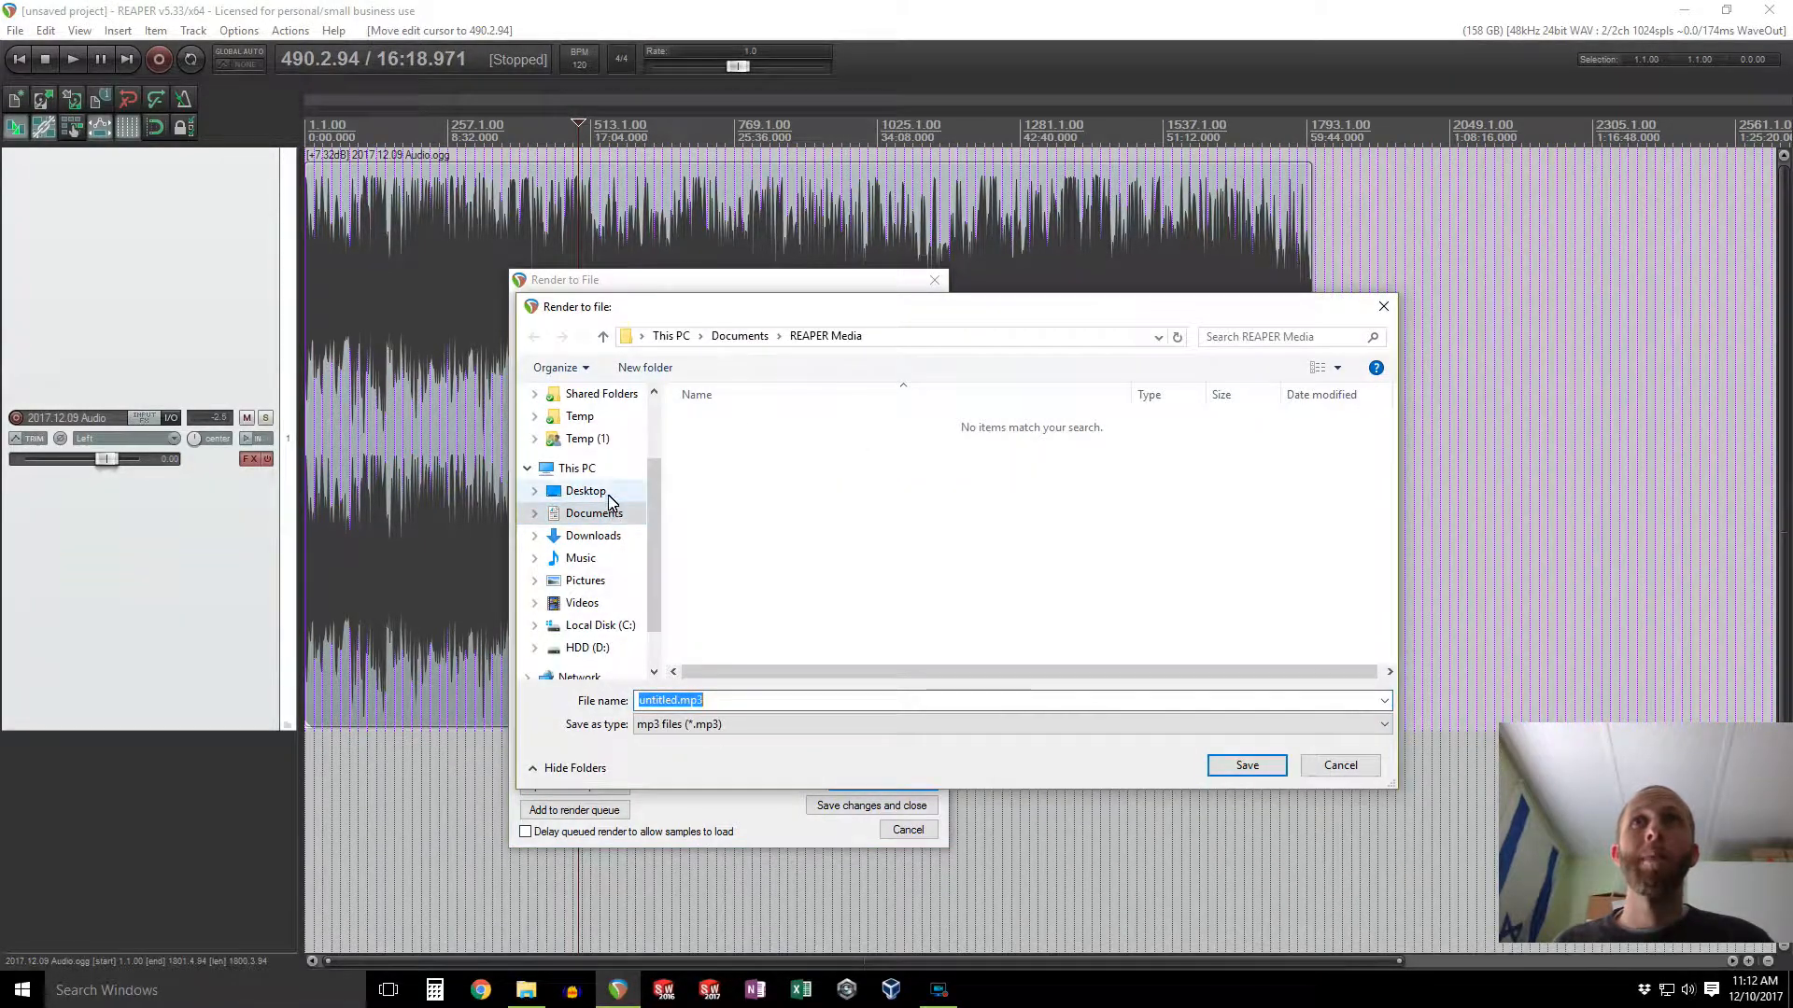
pyautogui.click(608, 493)
pyautogui.doubleClick(720, 424)
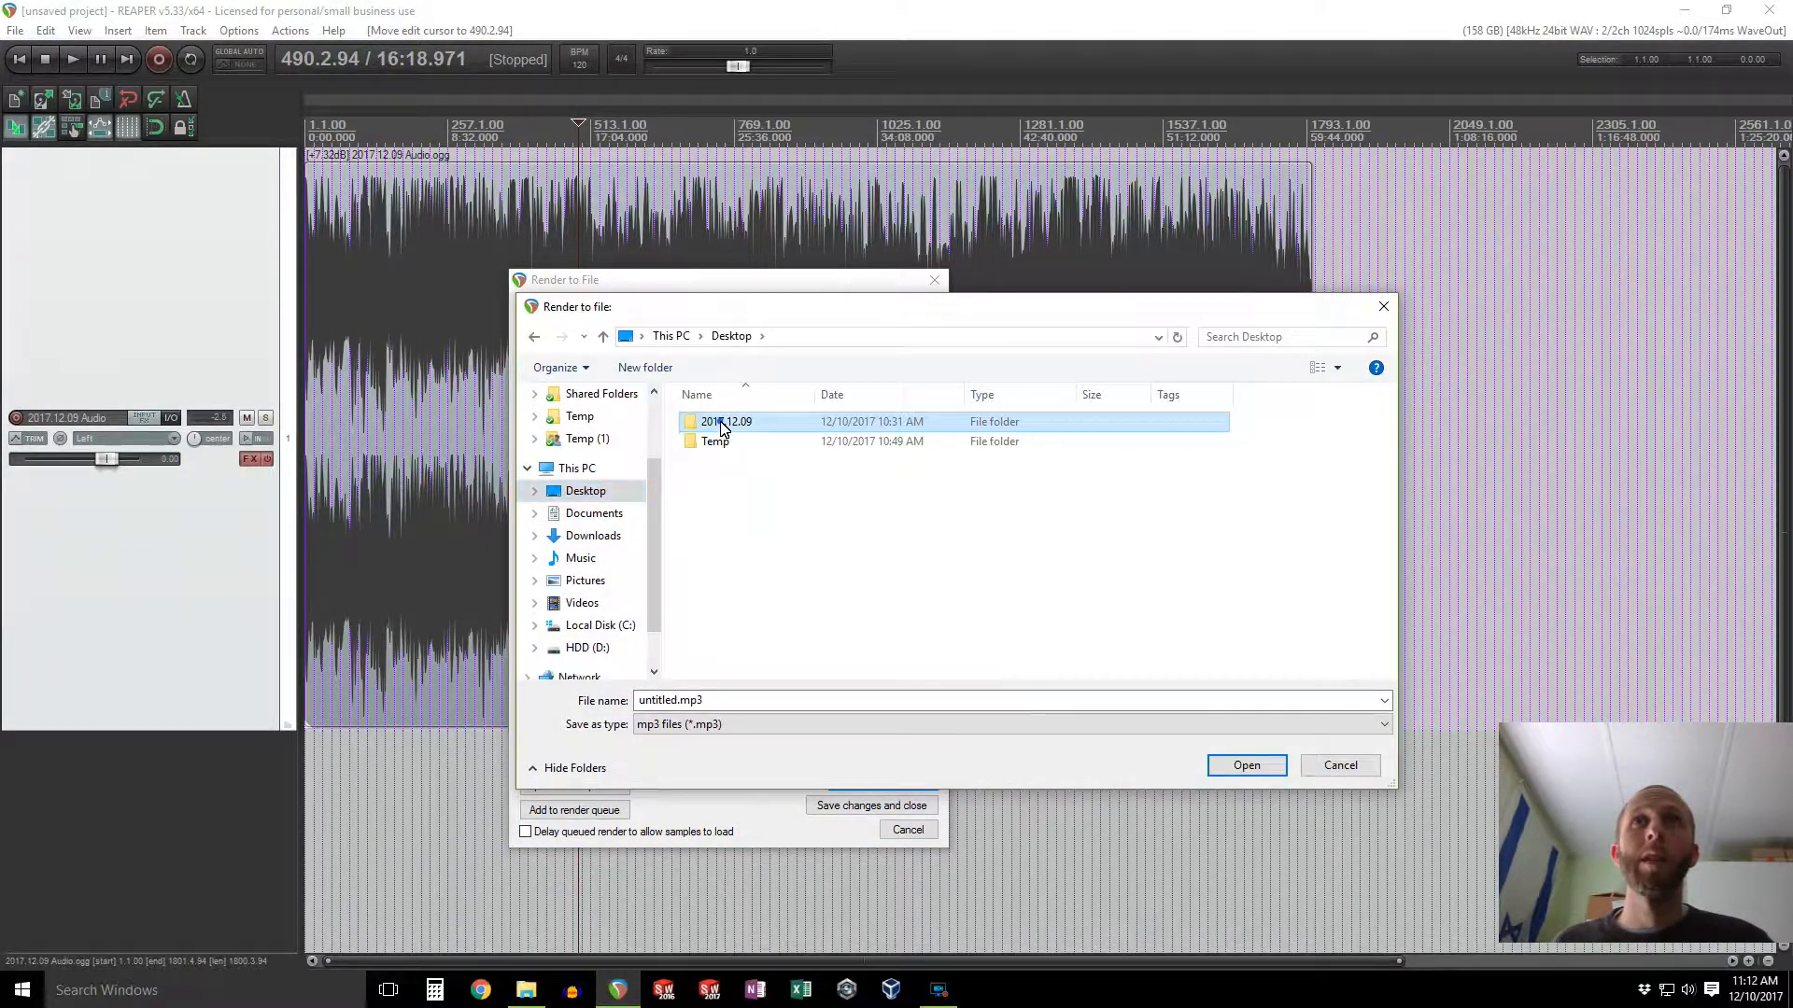
pyautogui.click(658, 370)
pyautogui.write('Released')
pyautogui.press('Return')
pyautogui.press('Return')
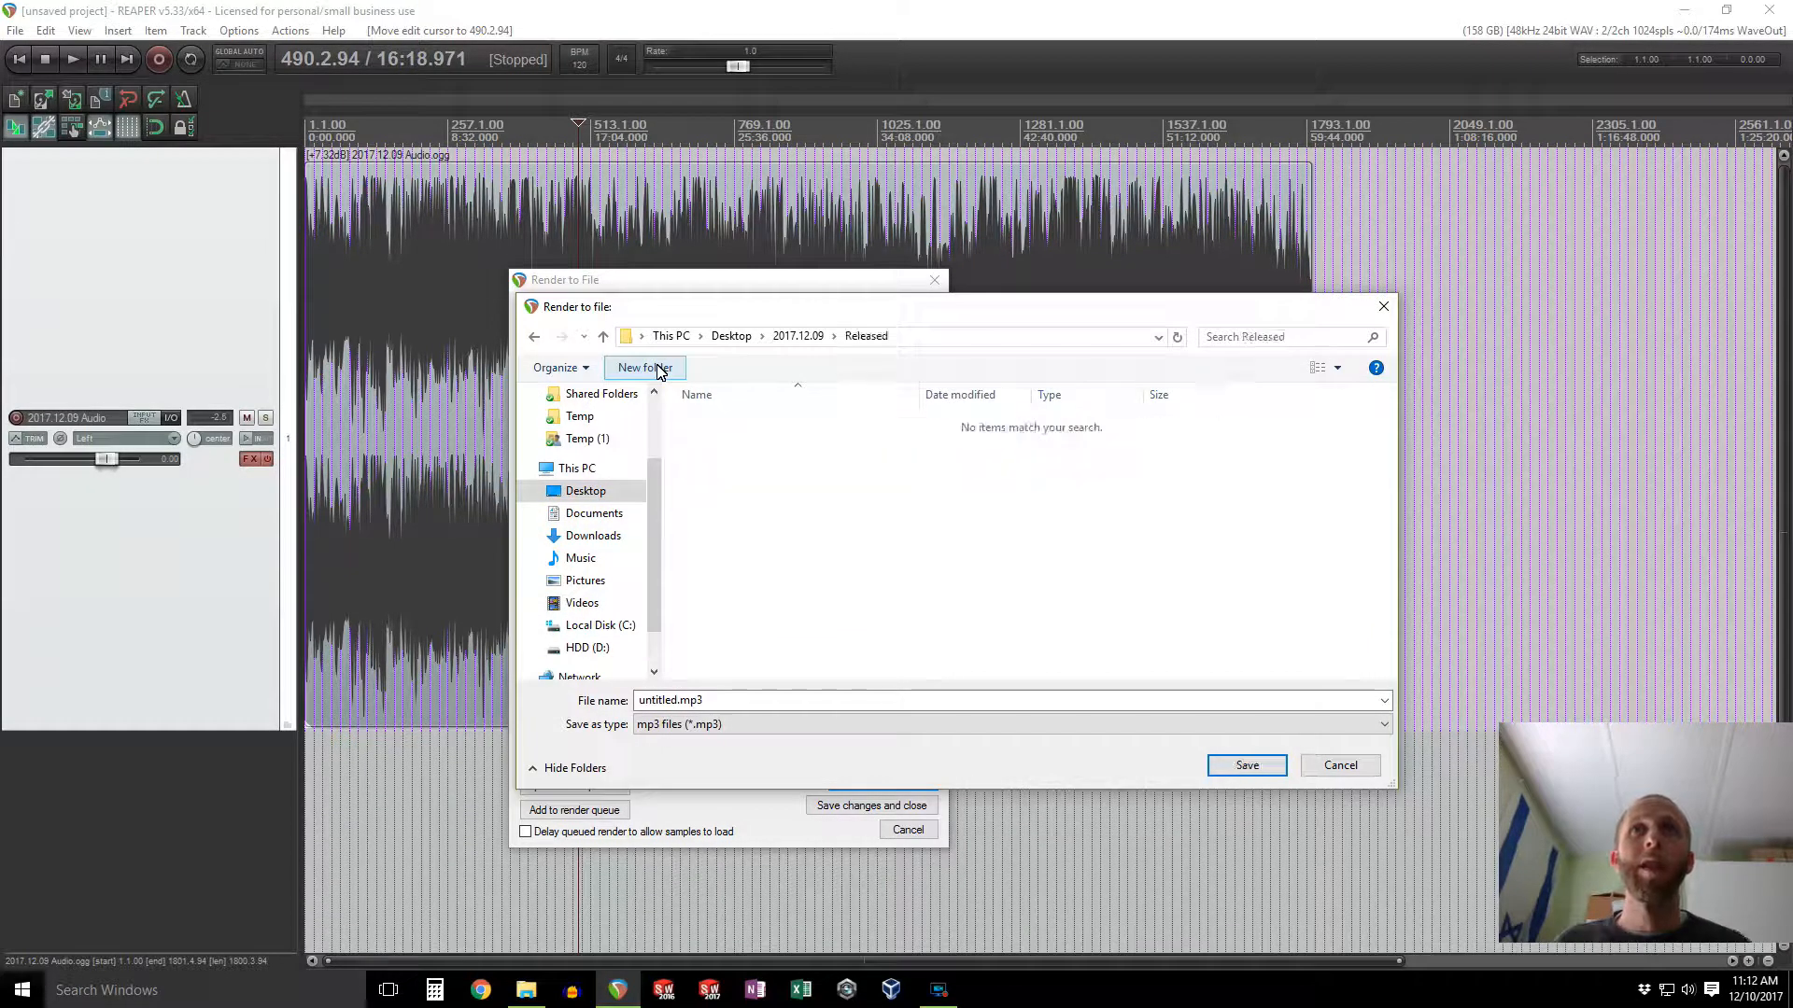
# Step: Name the output file 2017.12.09 Teaching followed by the speaker's name, and render the file
pyautogui.click(784, 698)
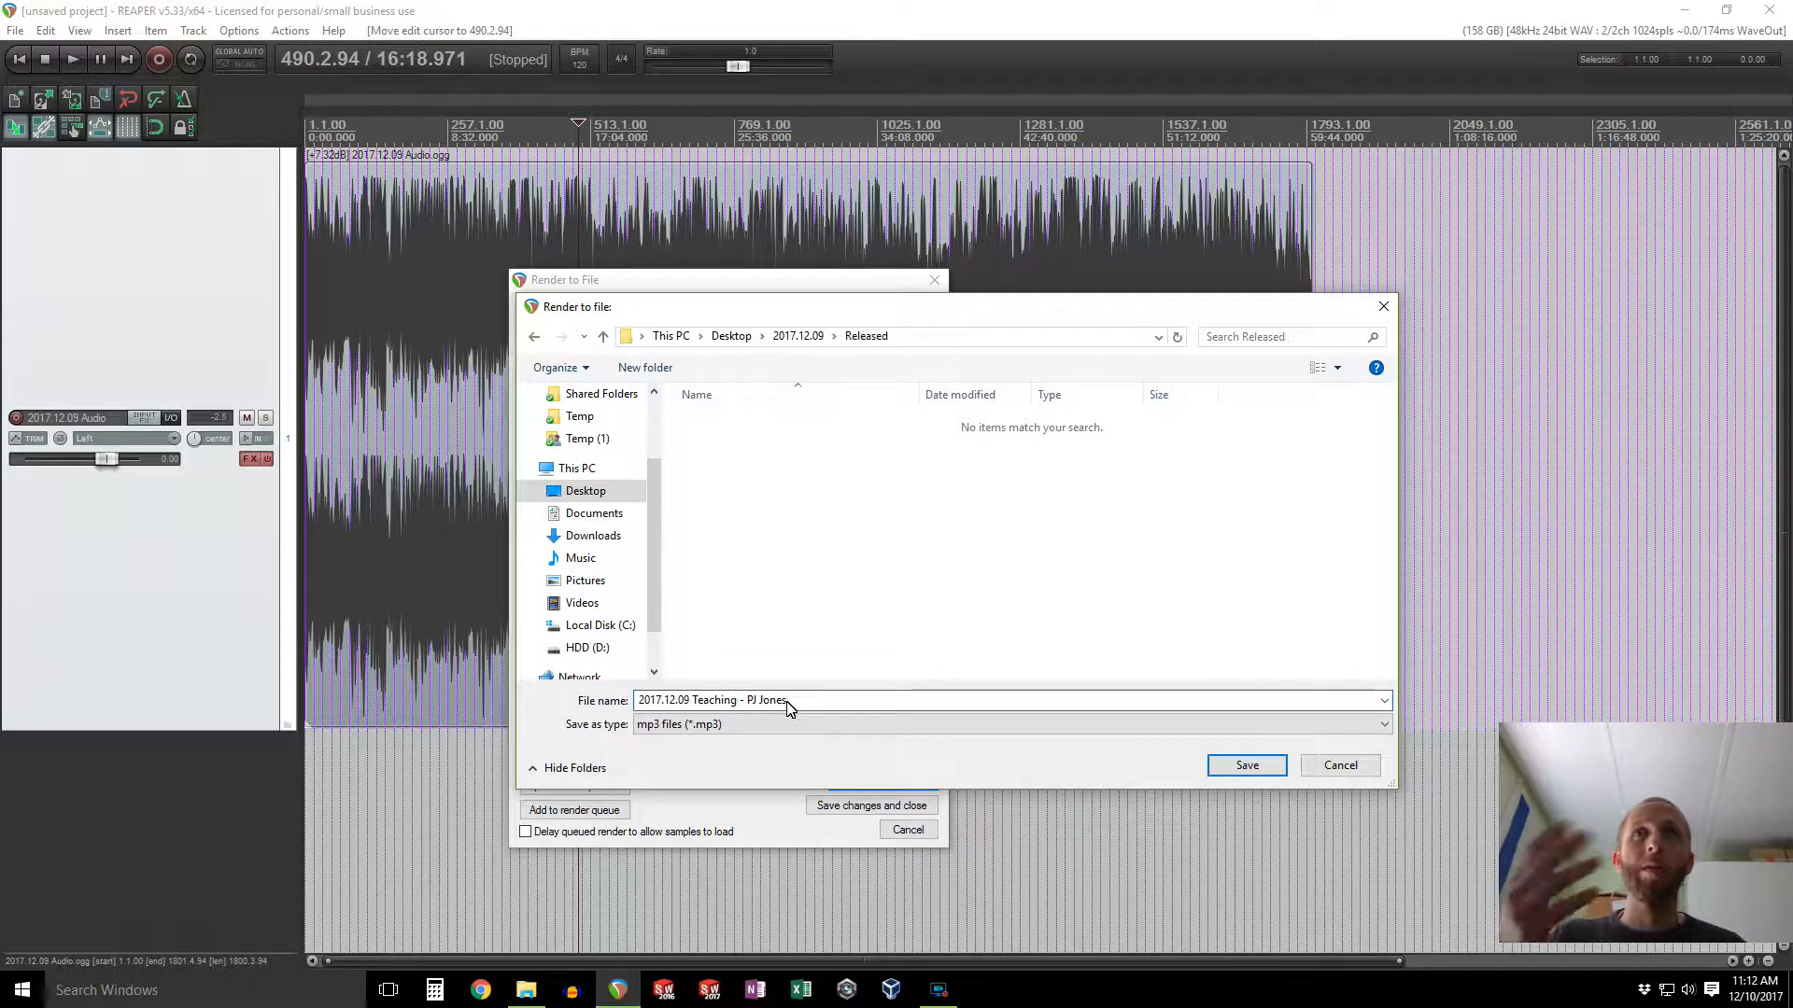
pyautogui.press('Return')
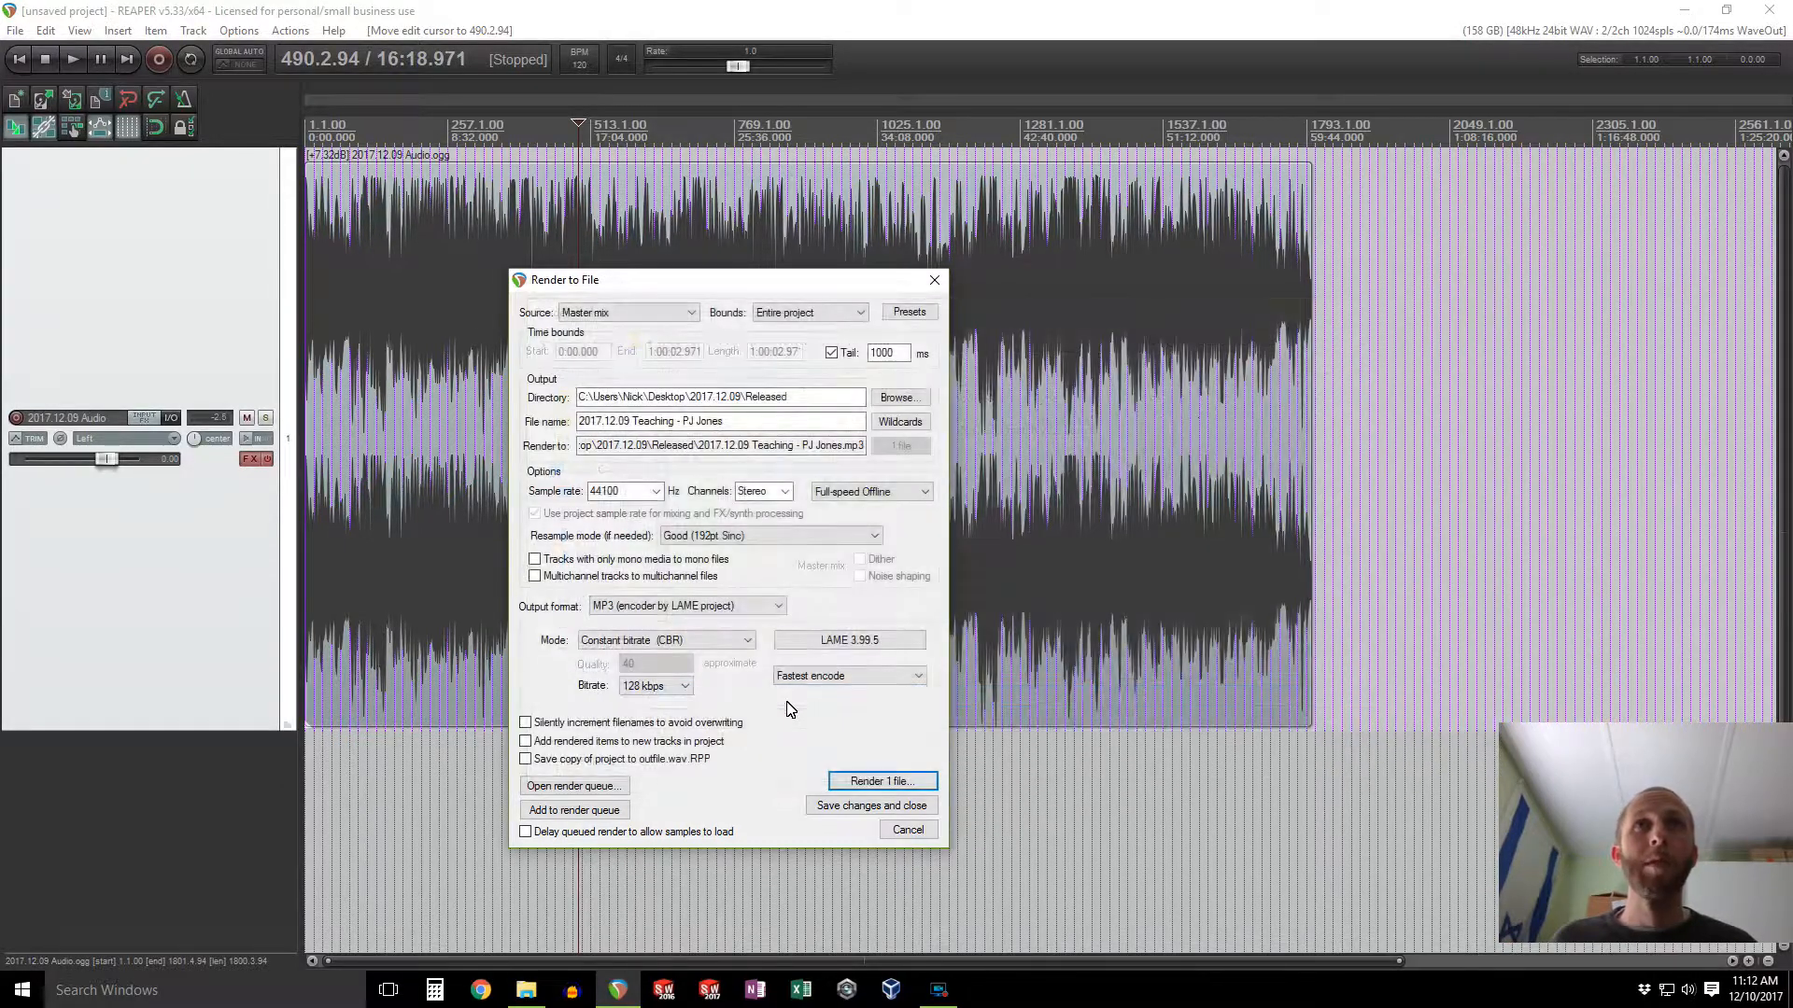
pyautogui.click(866, 781)
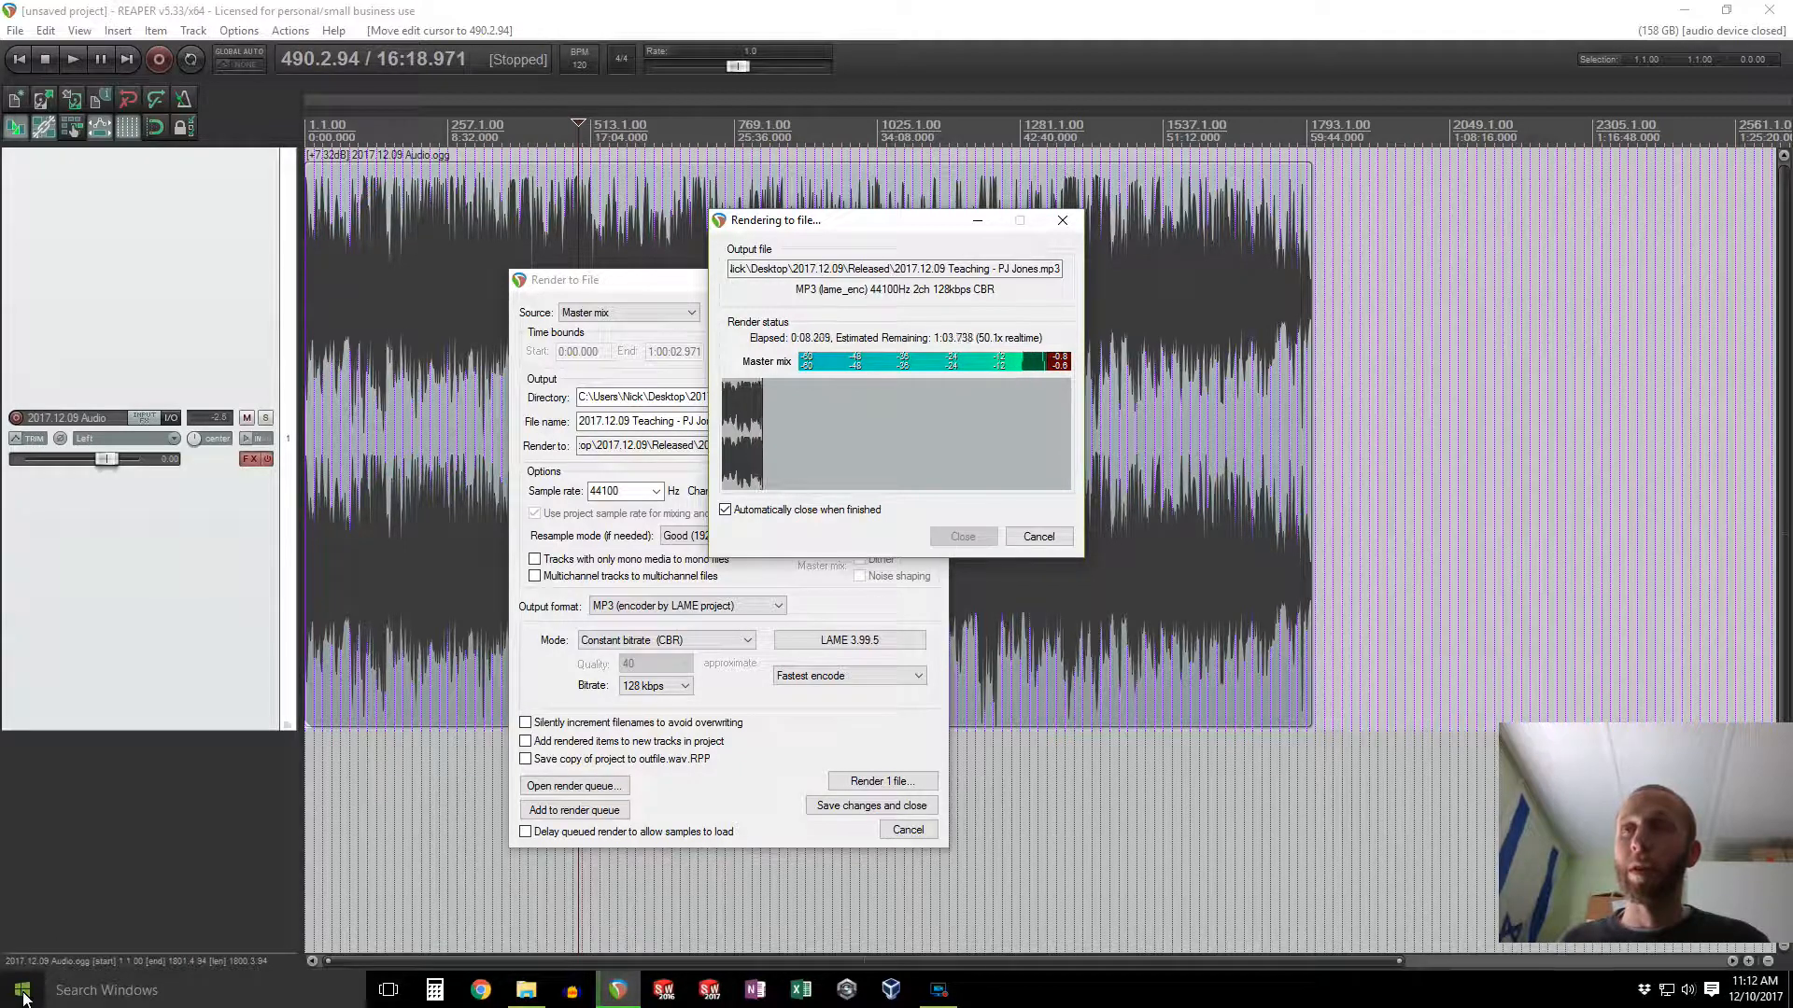
# Step: Switch to CyberLink PowerDirector 15 by searching for it from the Start menu
pyautogui.click(23, 997)
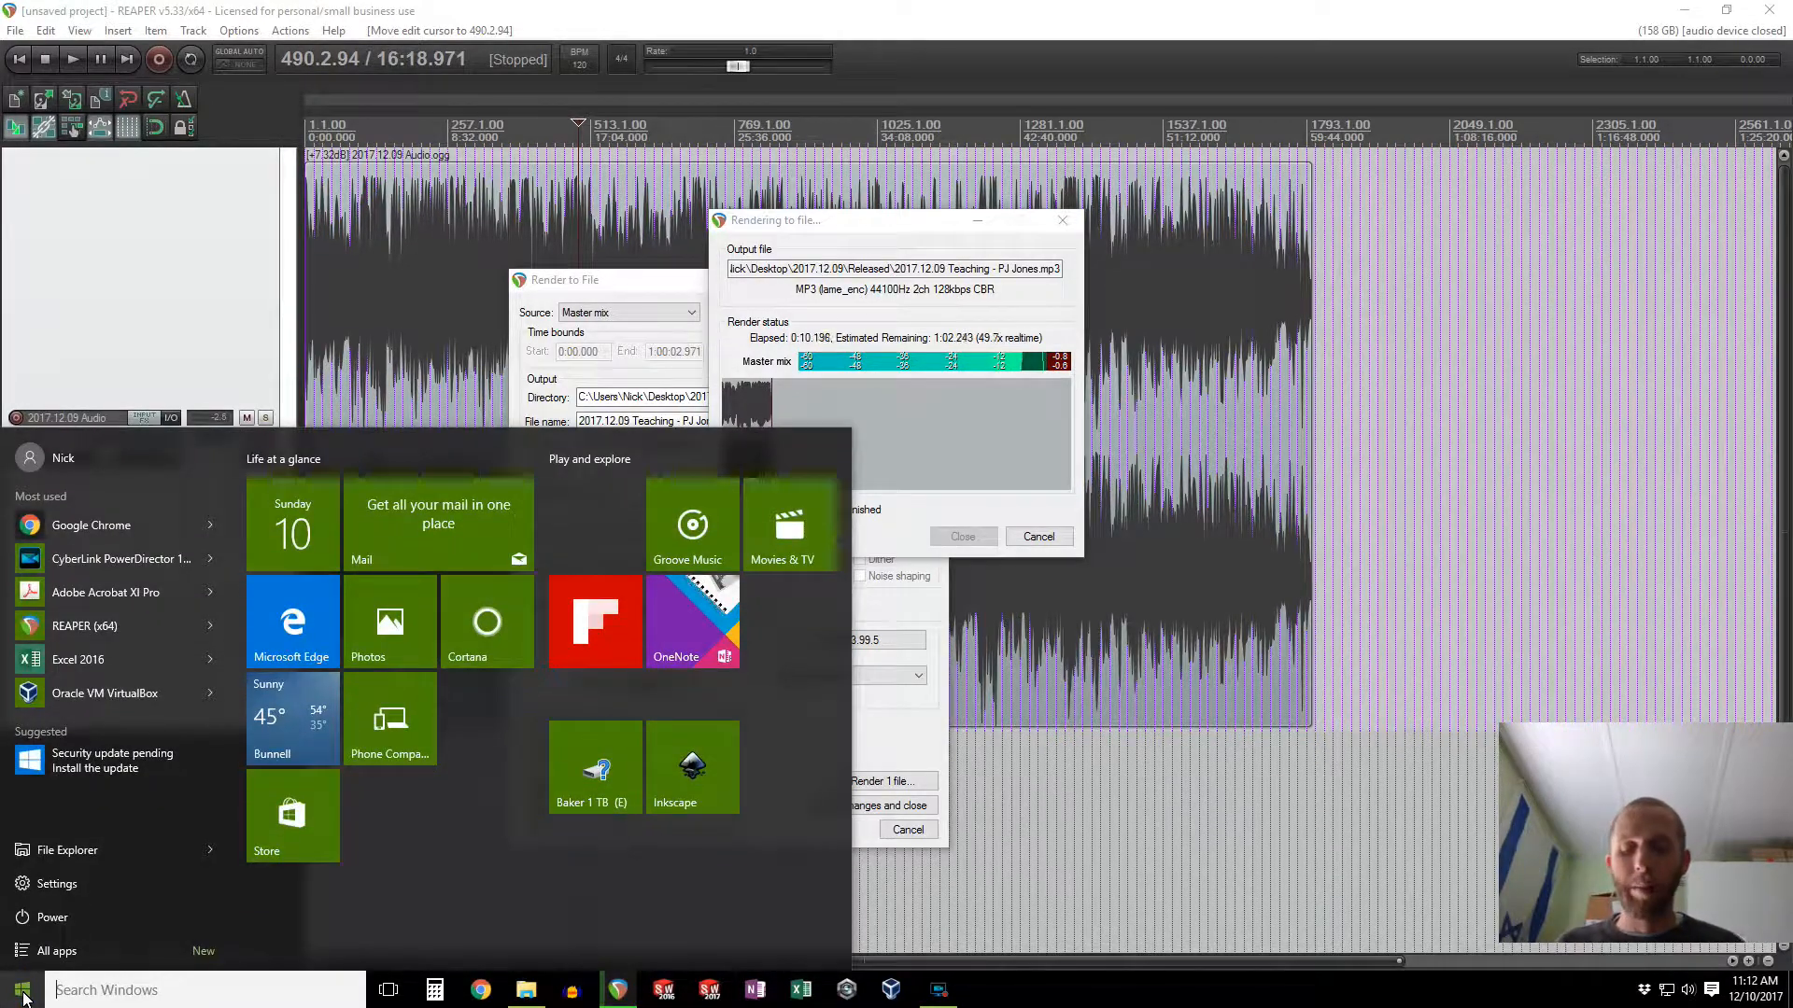
pyautogui.write('powerd')
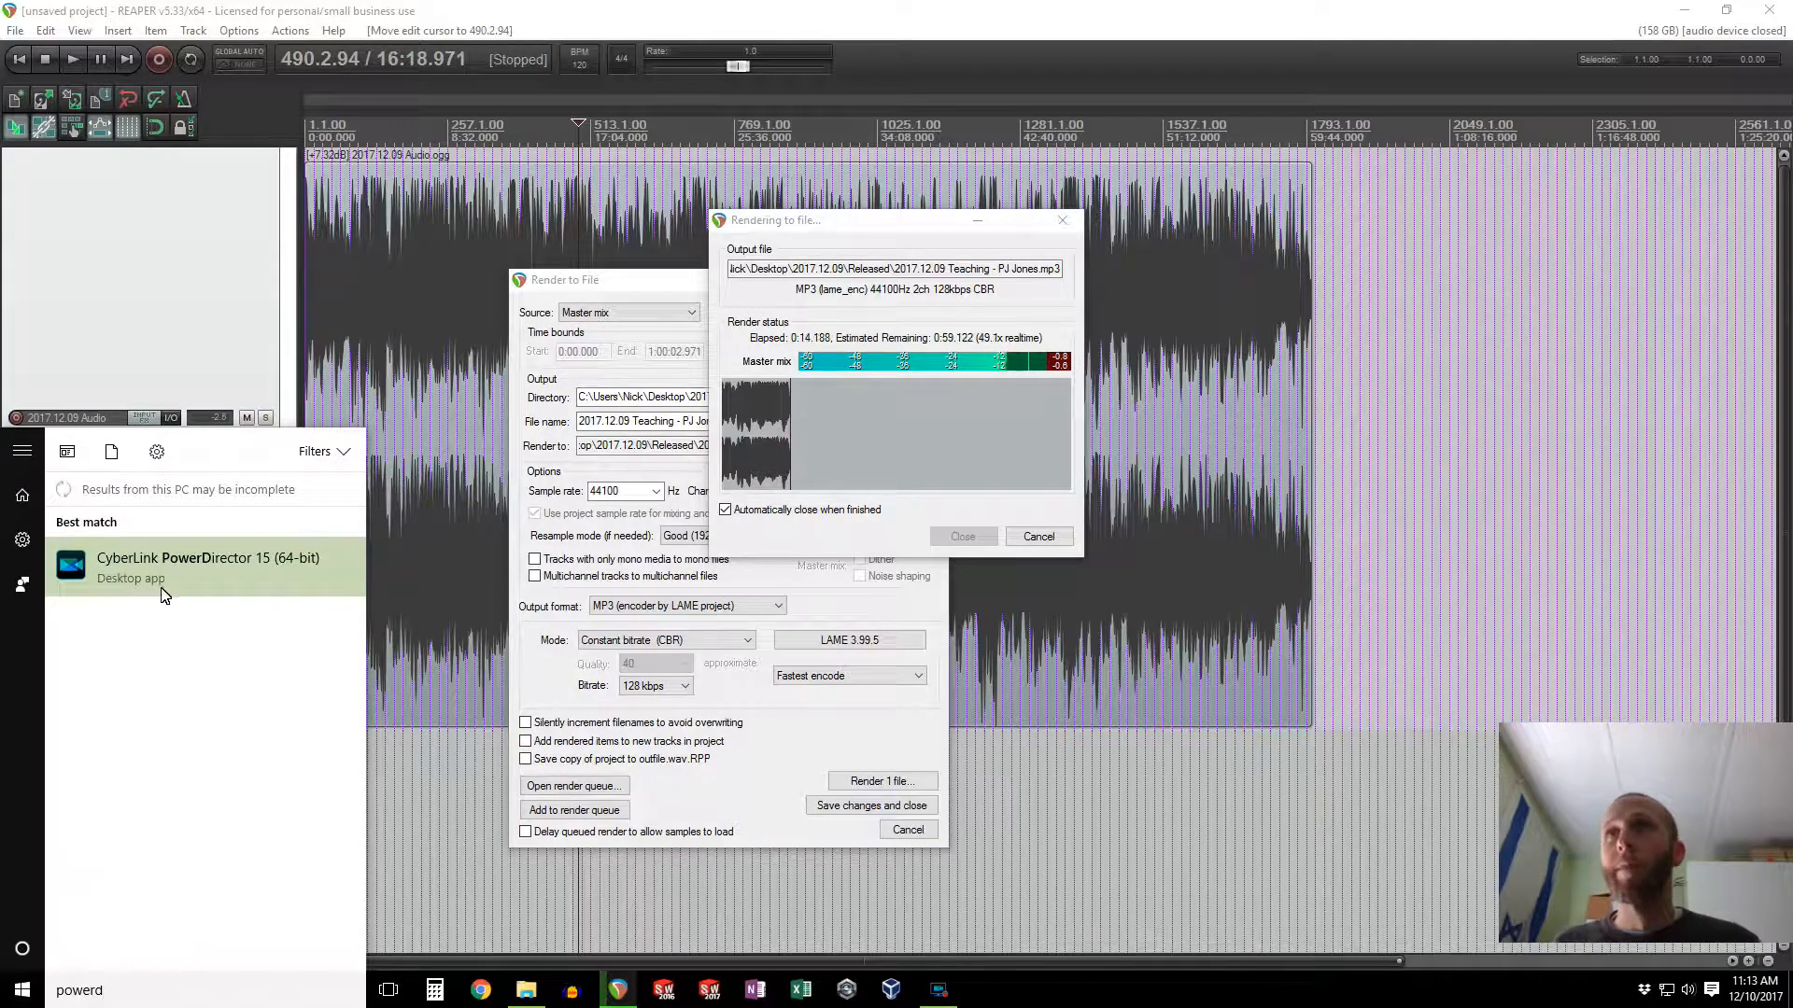
pyautogui.click(182, 573)
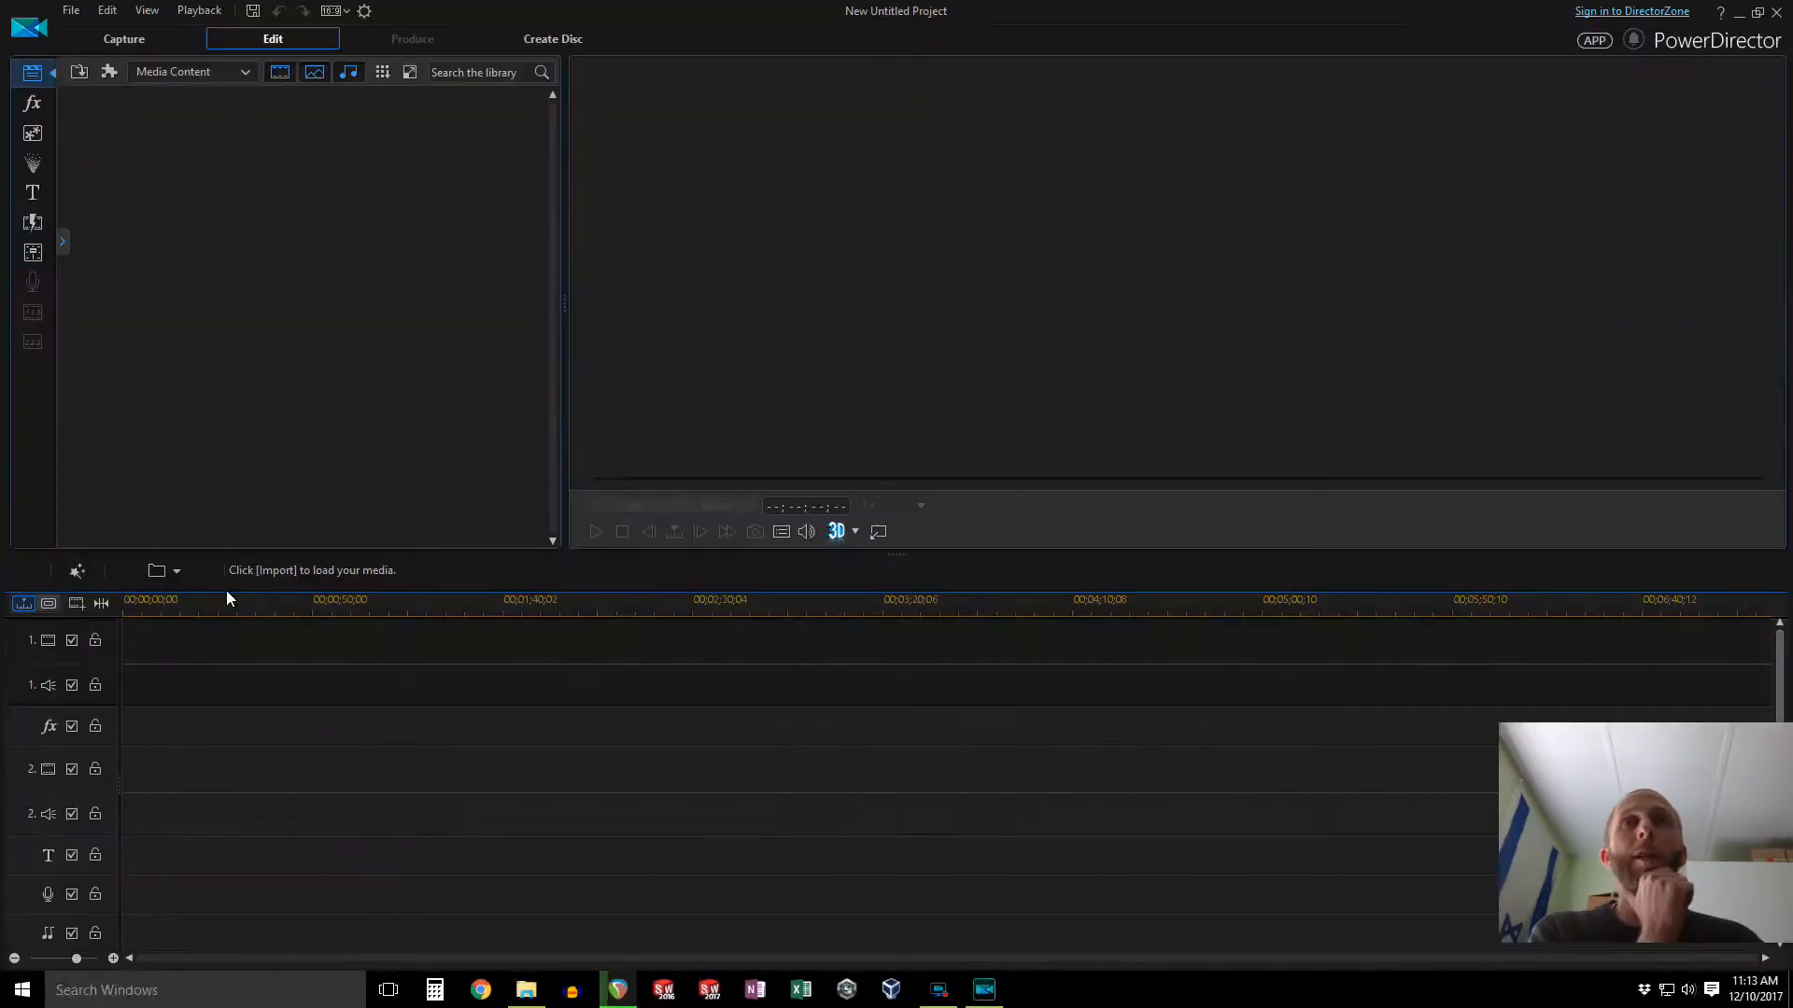
# Step: Import the three camera clips MVI_0762, MVI_0763 and MVI_0764 from Desktop\2017.12.09\Video Camera\210_1209 into the media library
pyautogui.click(80, 78)
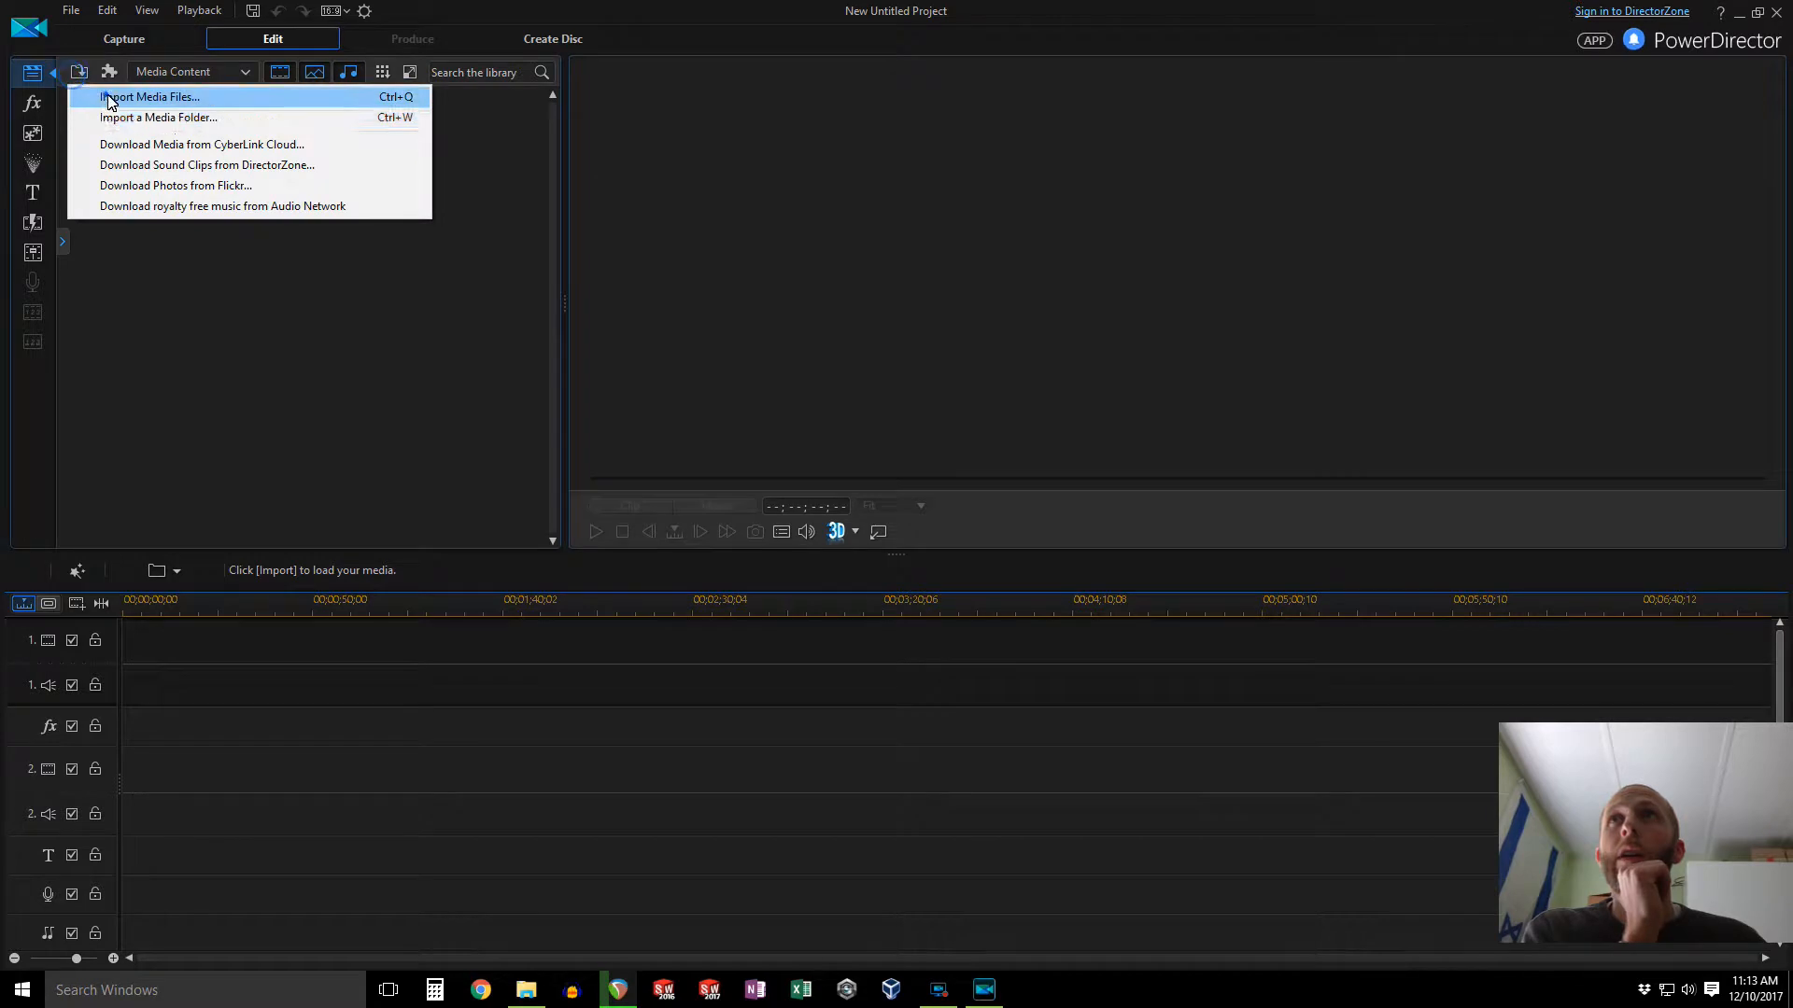
pyautogui.click(121, 91)
pyautogui.click(665, 467)
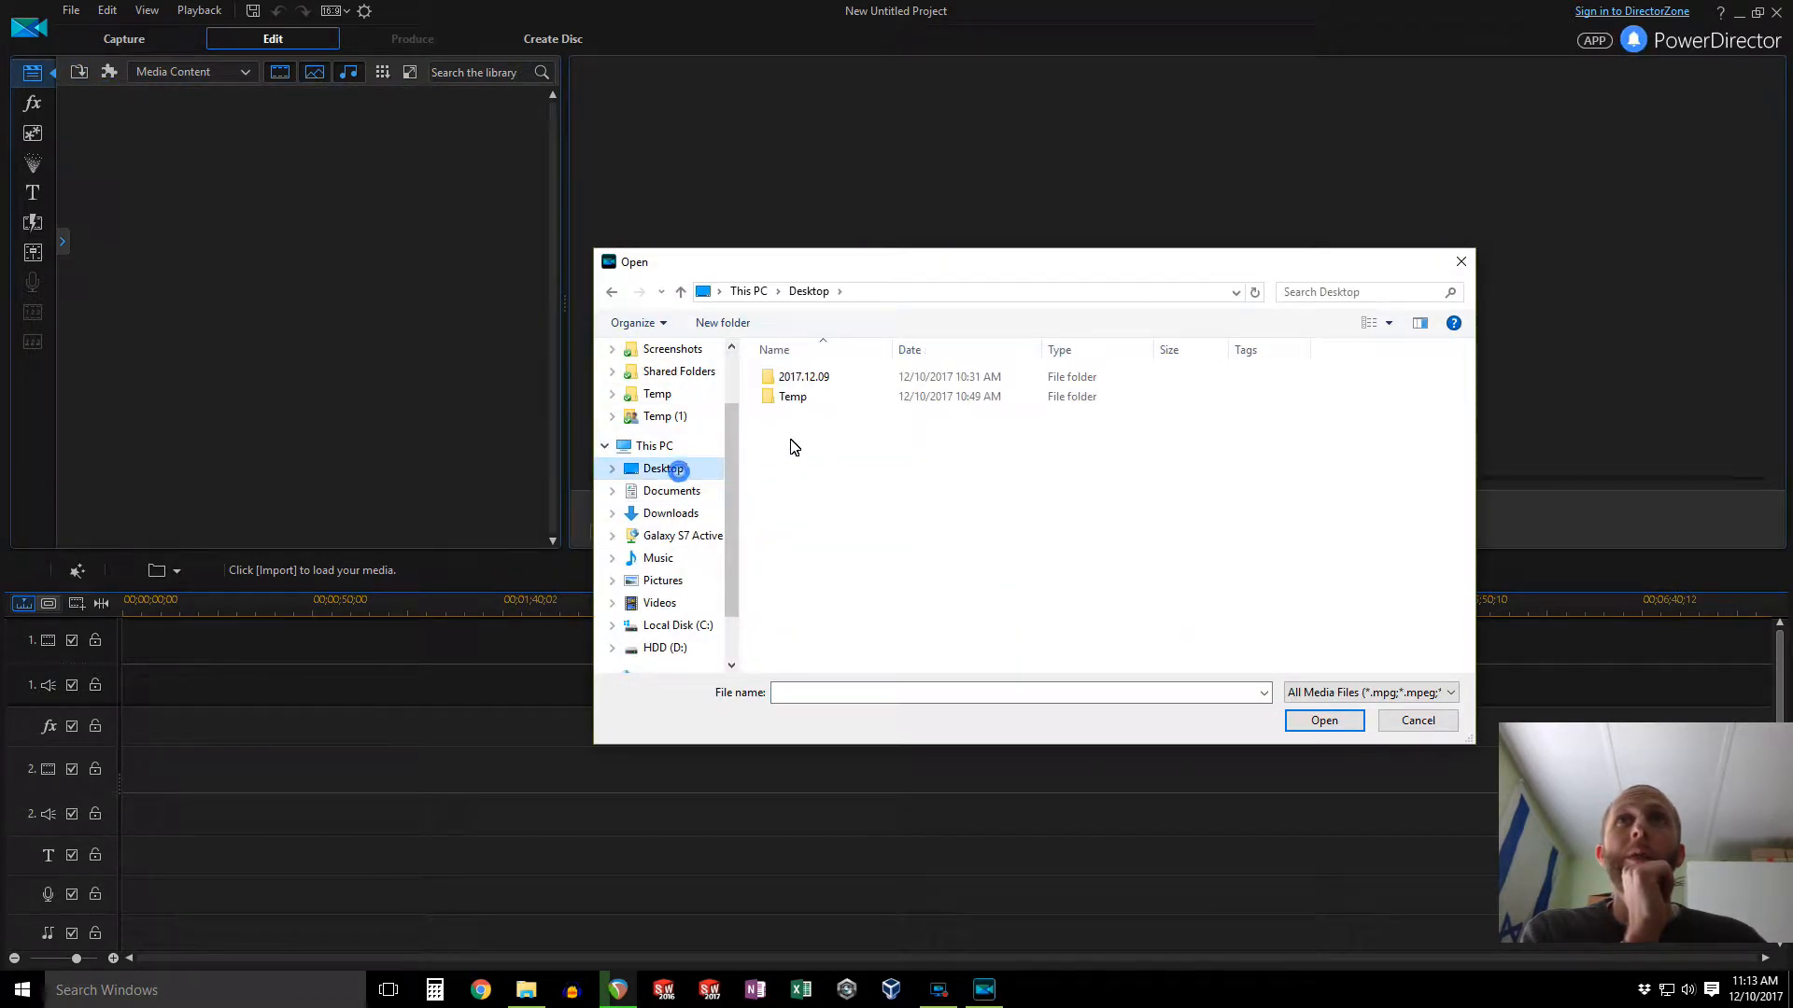
pyautogui.doubleClick(799, 378)
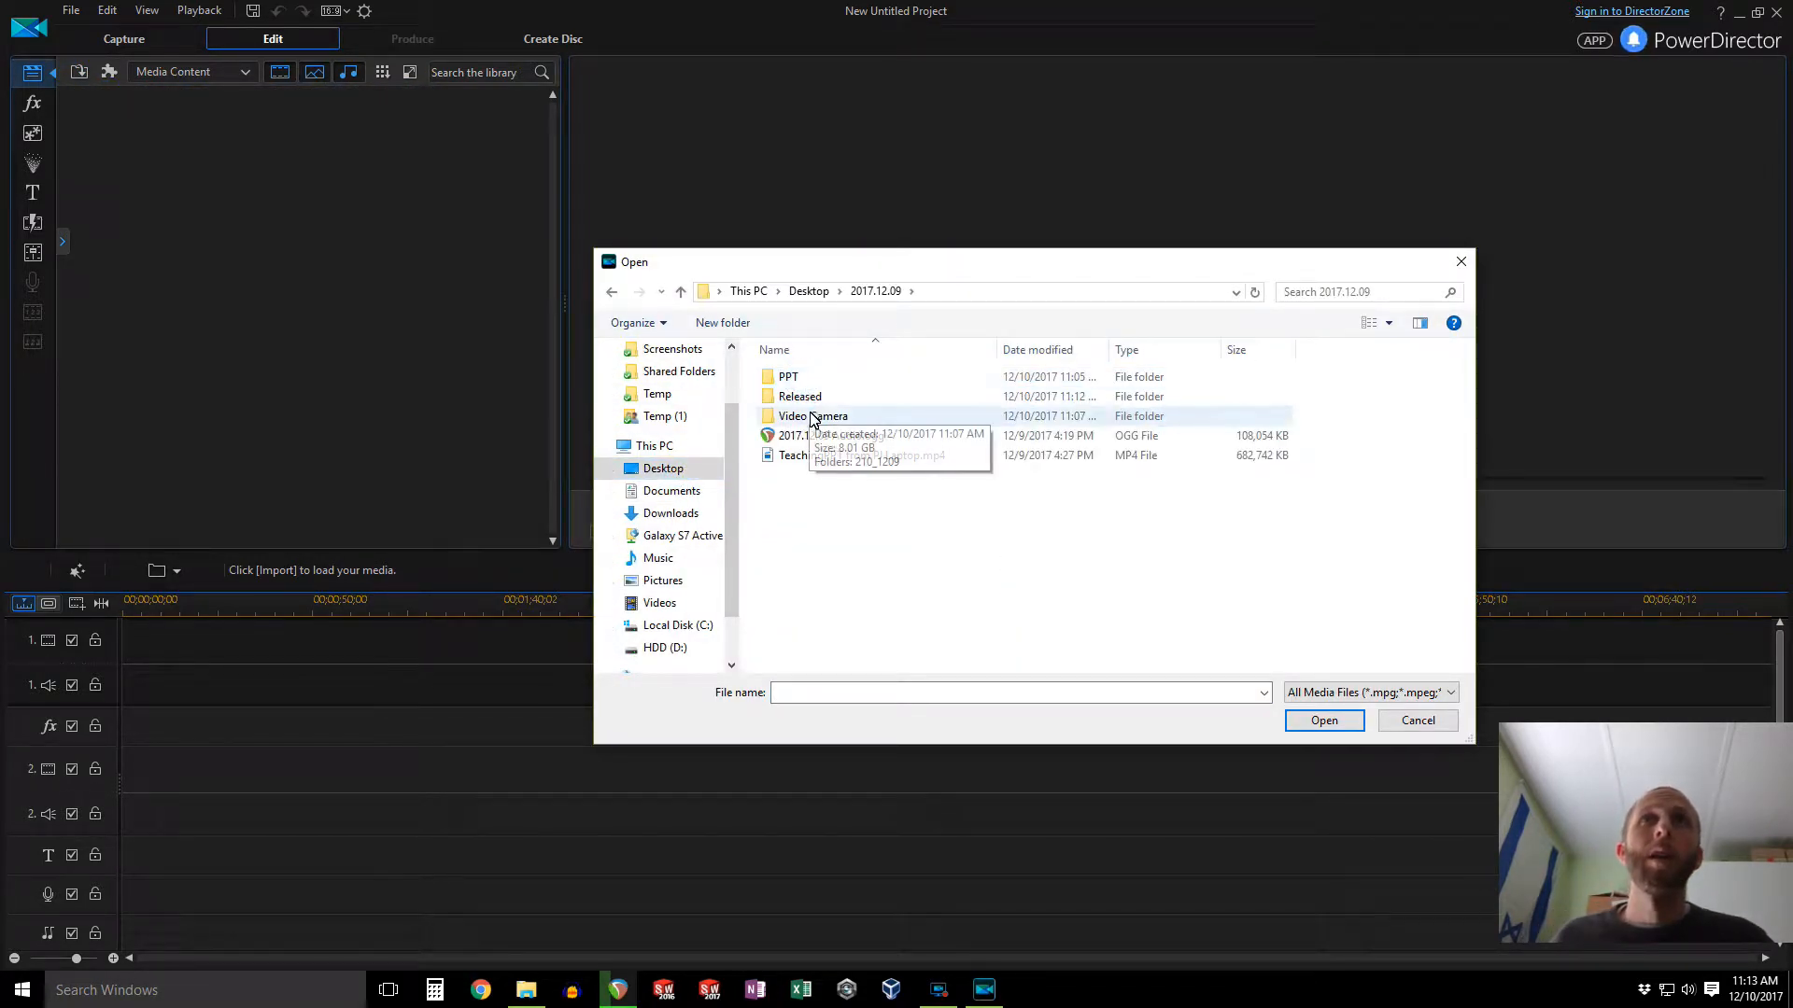
pyautogui.doubleClick(808, 413)
pyautogui.doubleClick(801, 377)
pyautogui.click(808, 383)
pyautogui.keyDown('shift'); pyautogui.click(1008, 393); pyautogui.keyUp('shift')
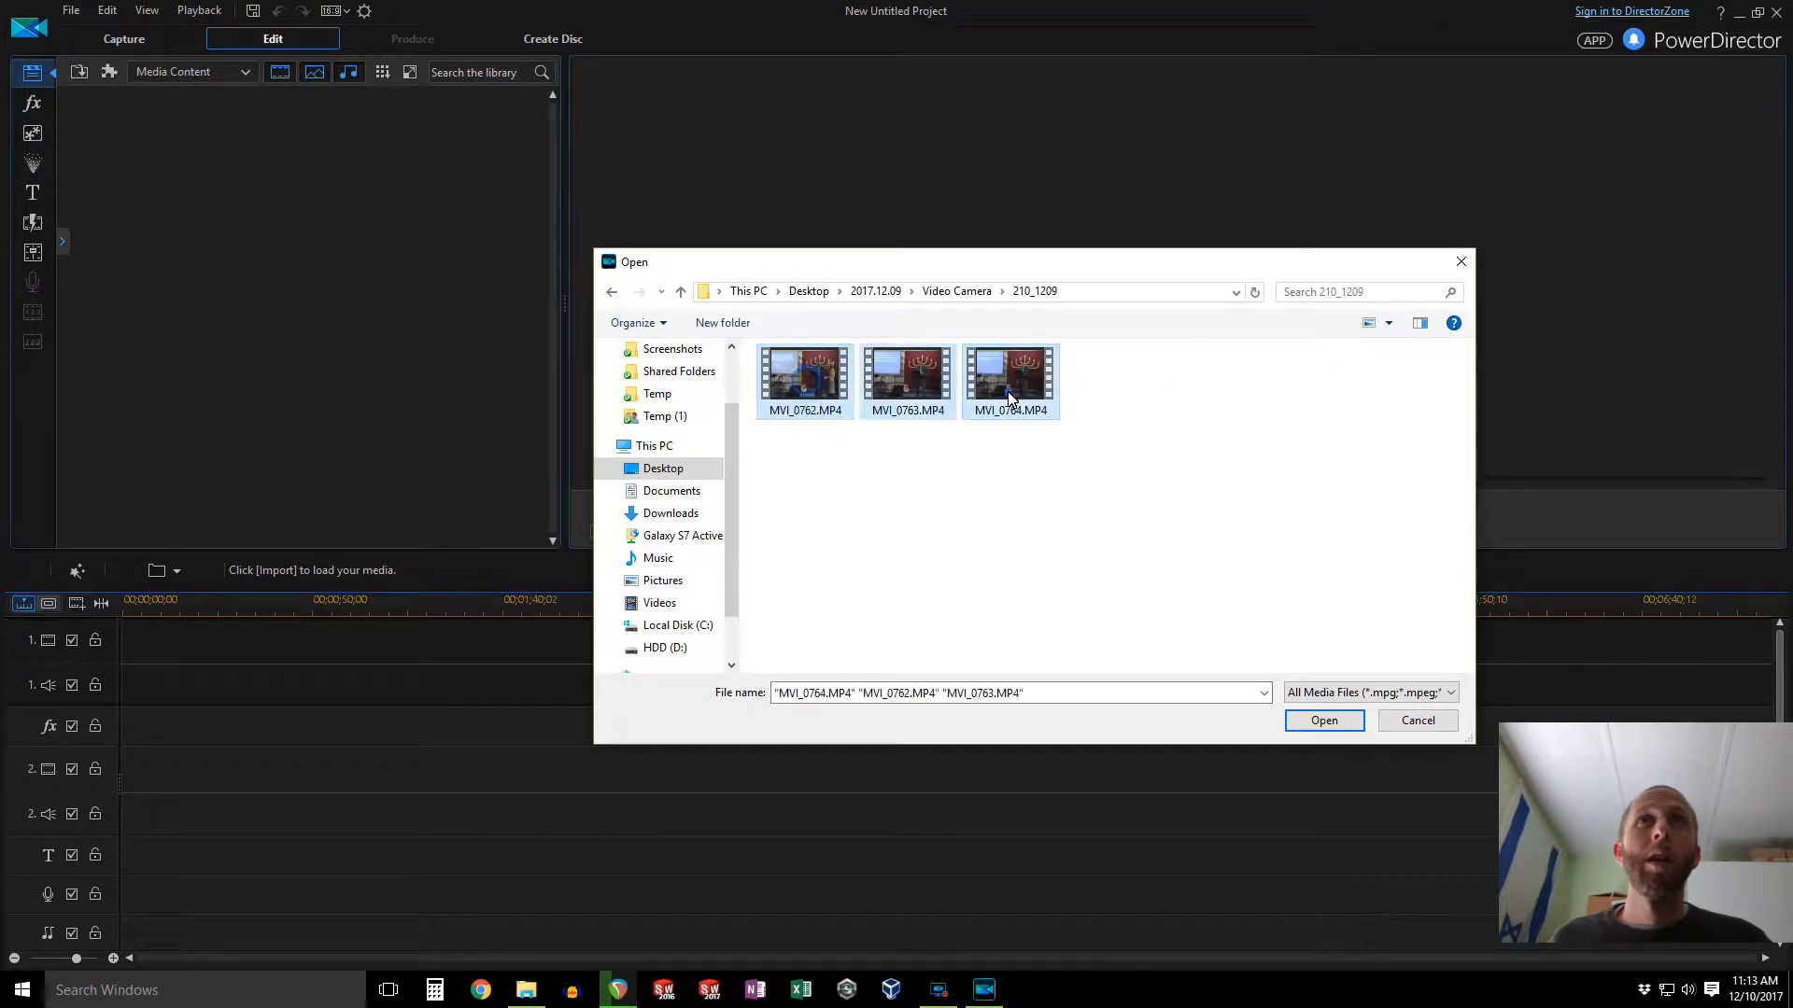
pyautogui.click(1324, 720)
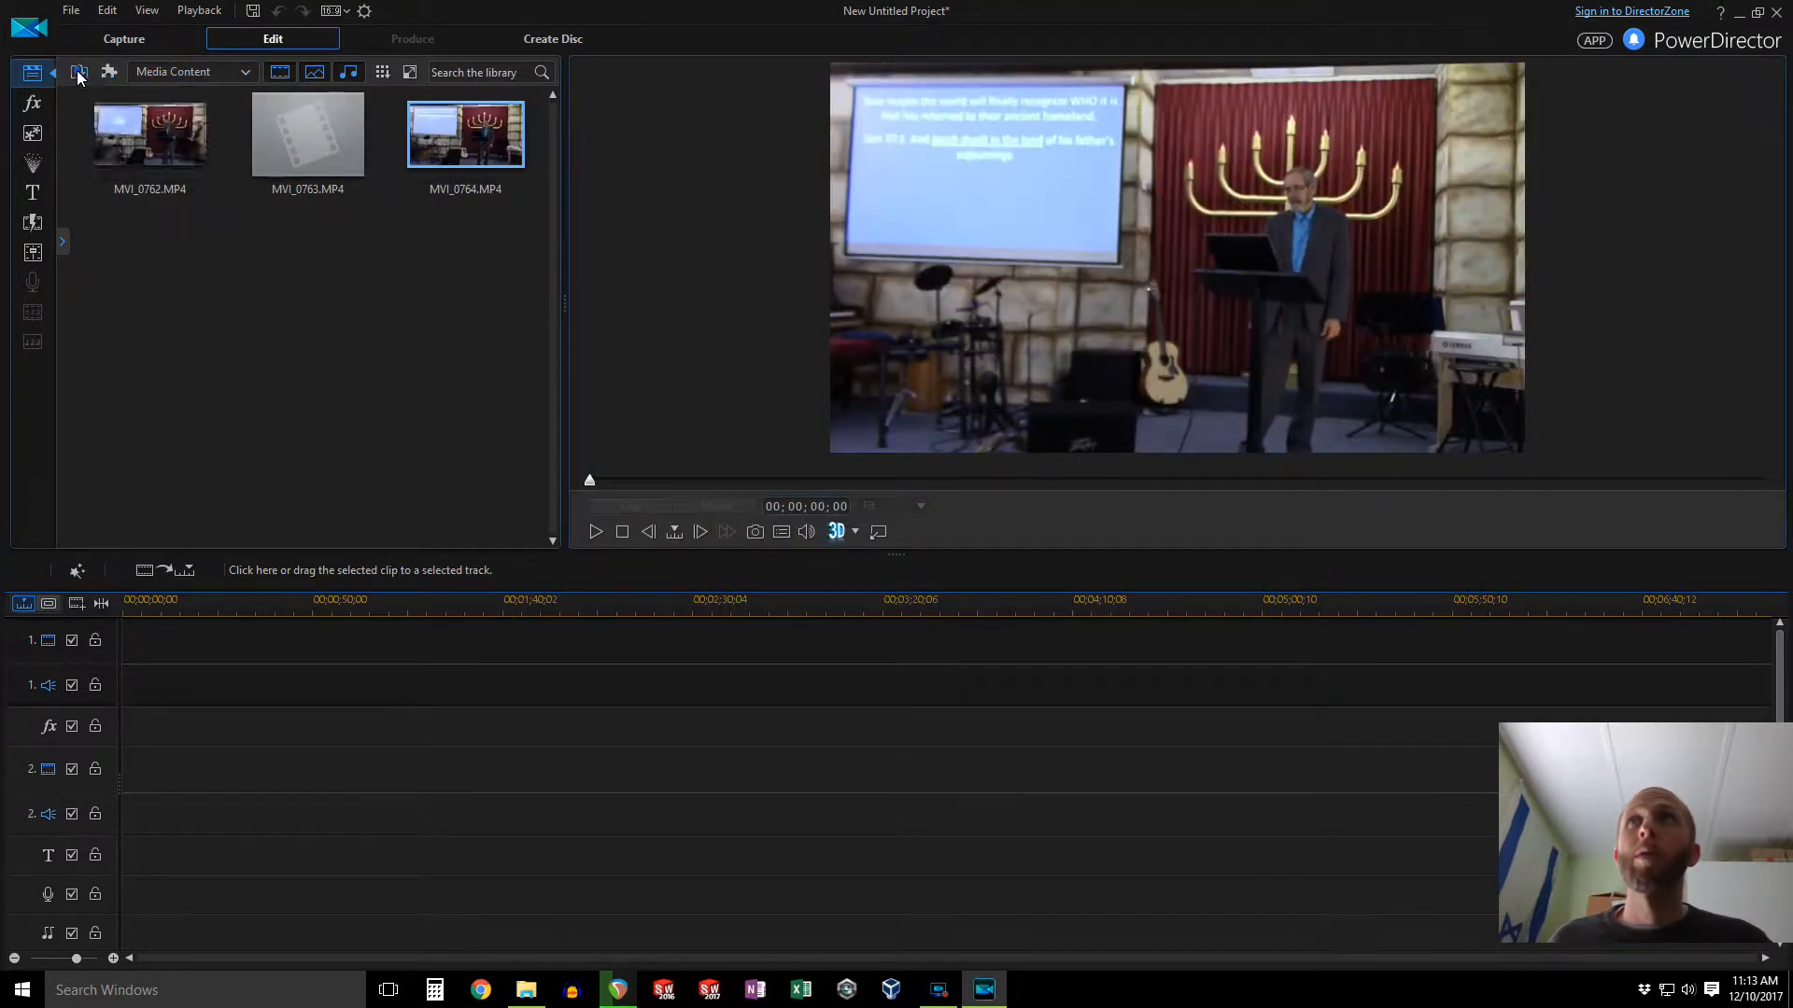
# Step: Import the slide video TeachingPPT .mp4 from Desktop\2017.12.09 into the media library
pyautogui.click(79, 73)
pyautogui.click(82, 90)
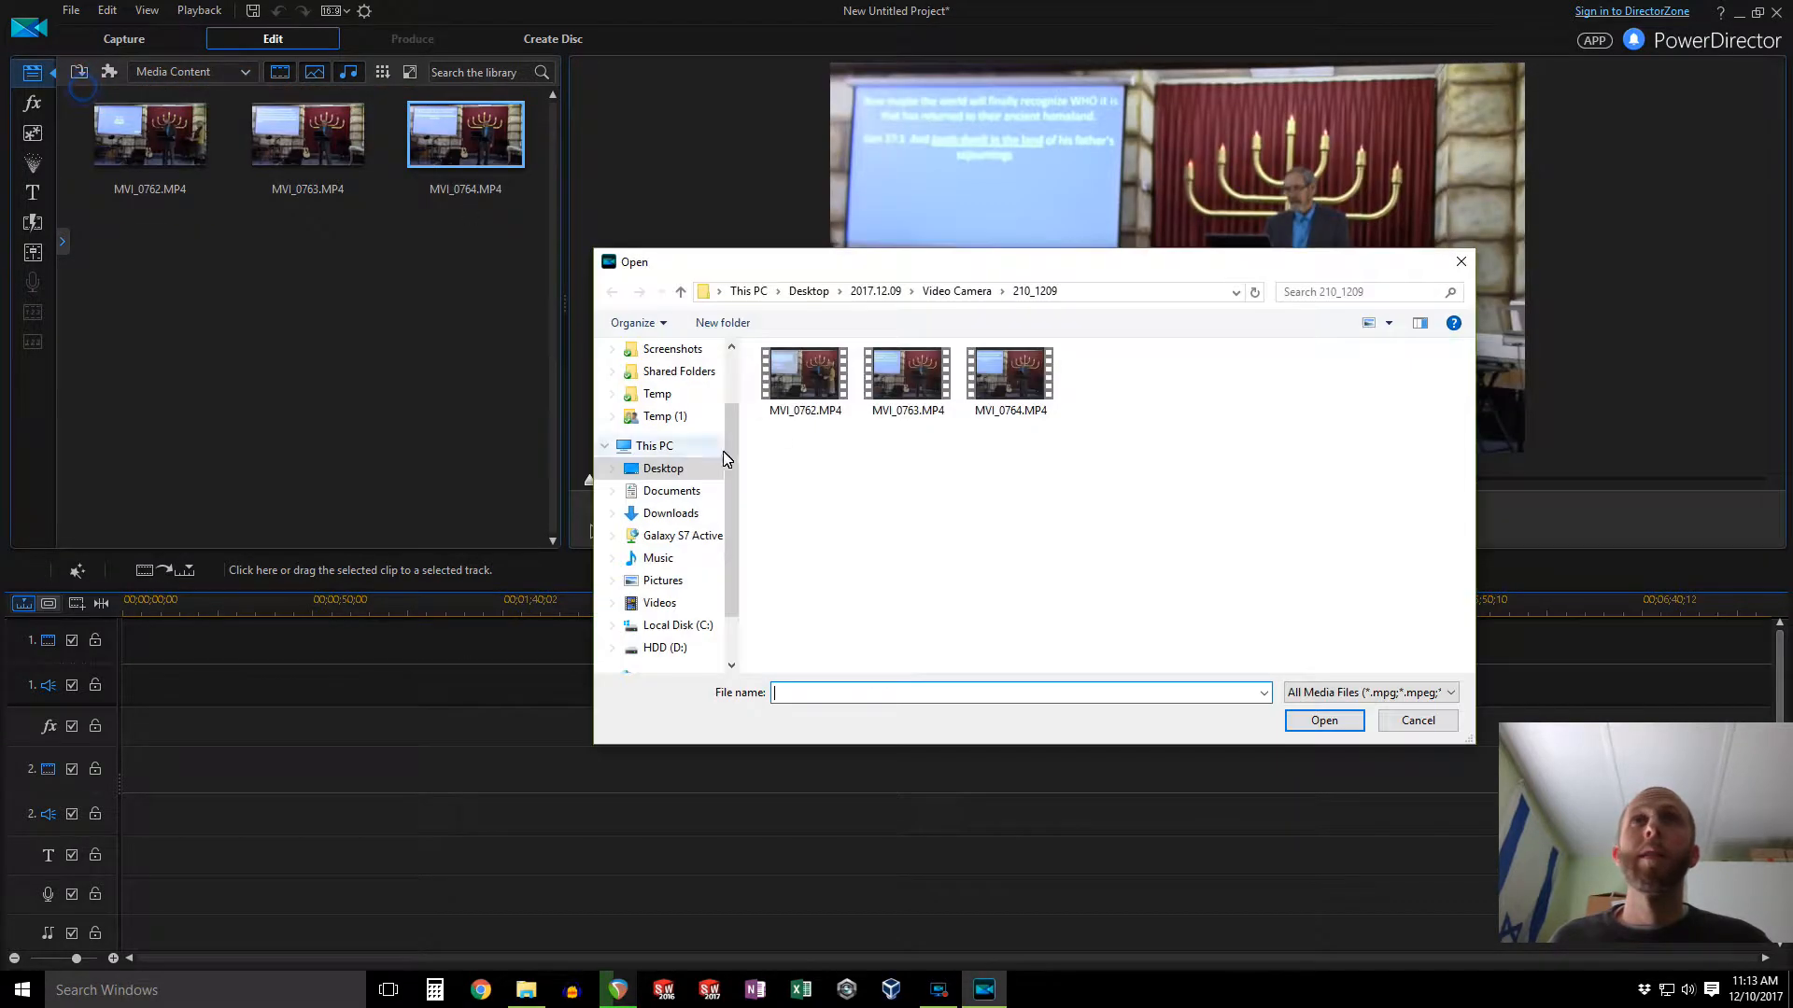
pyautogui.click(876, 292)
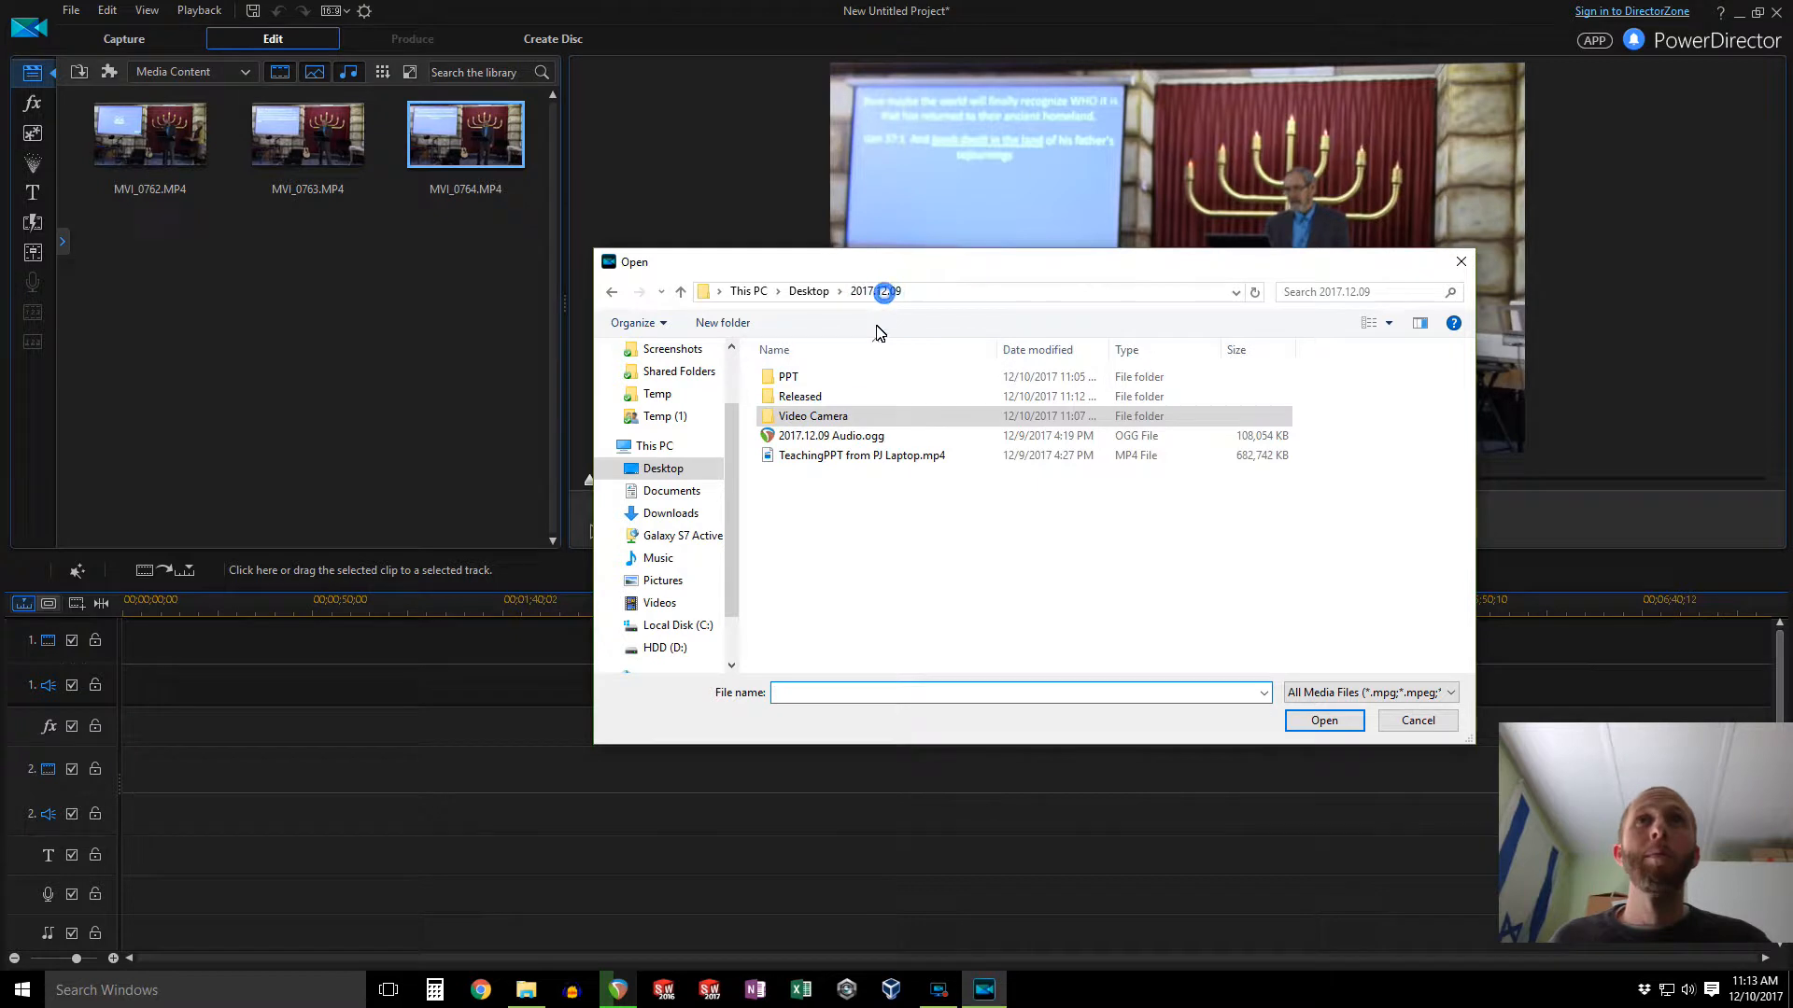
pyautogui.click(845, 458)
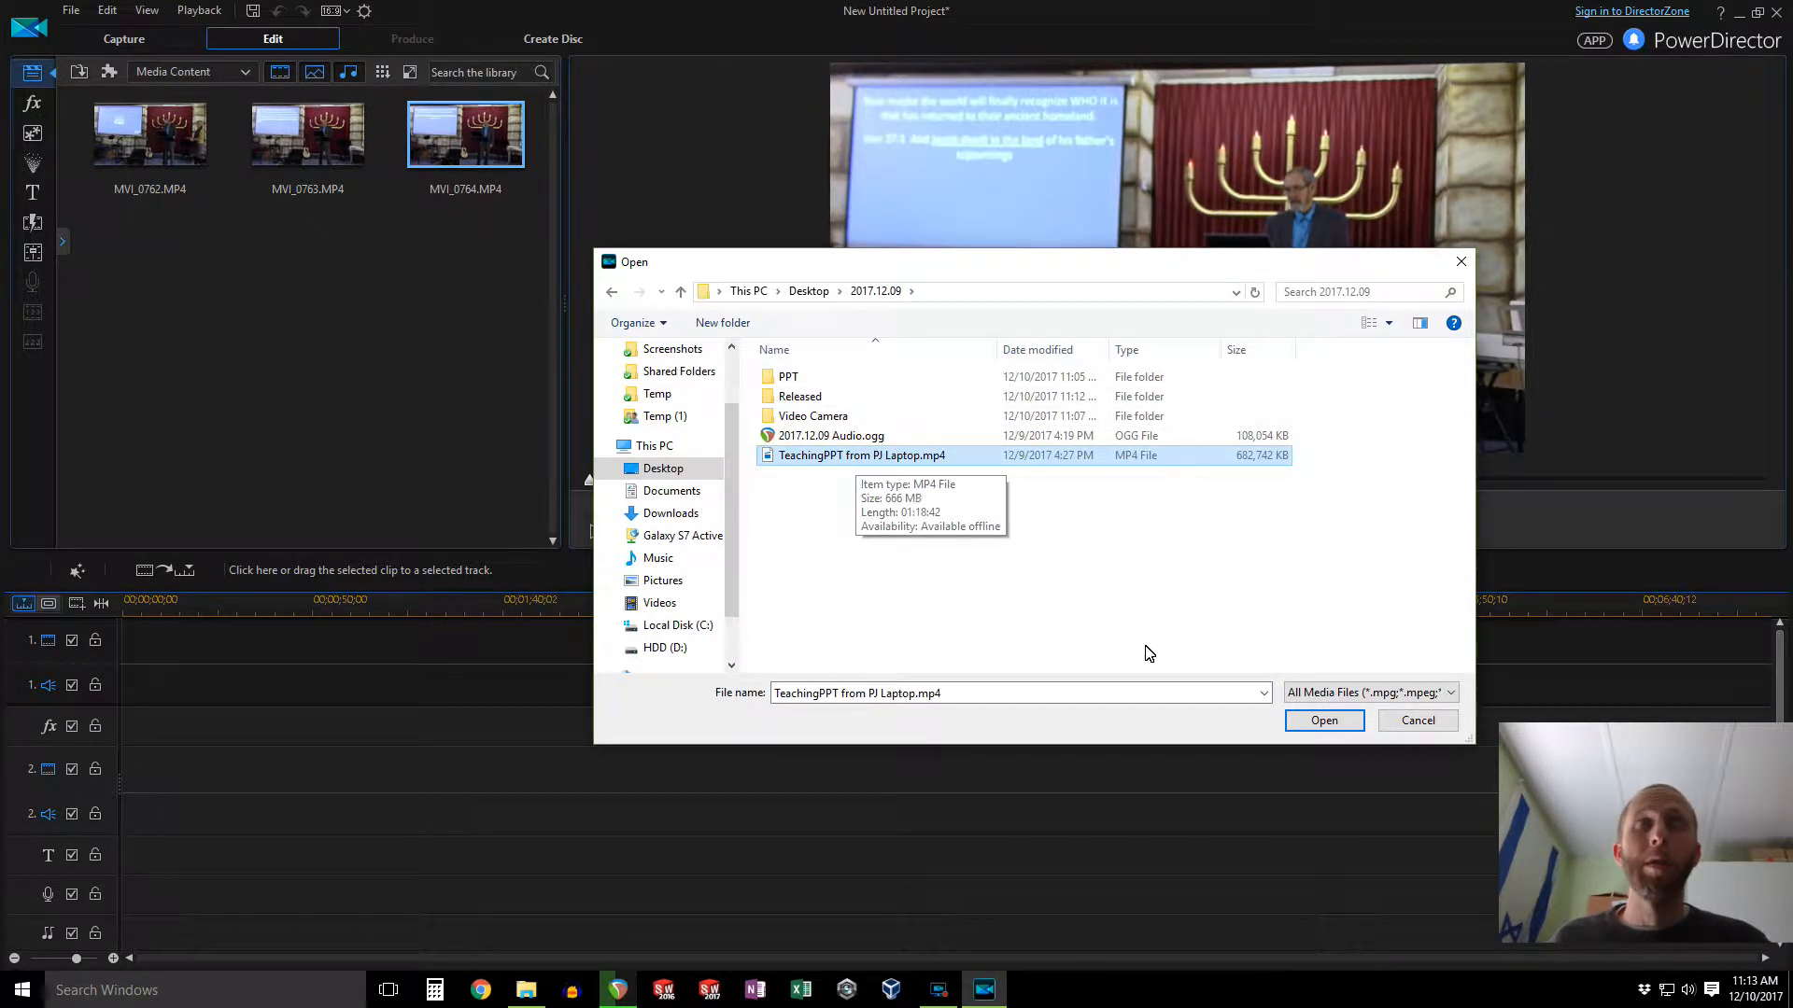
pyautogui.click(1312, 720)
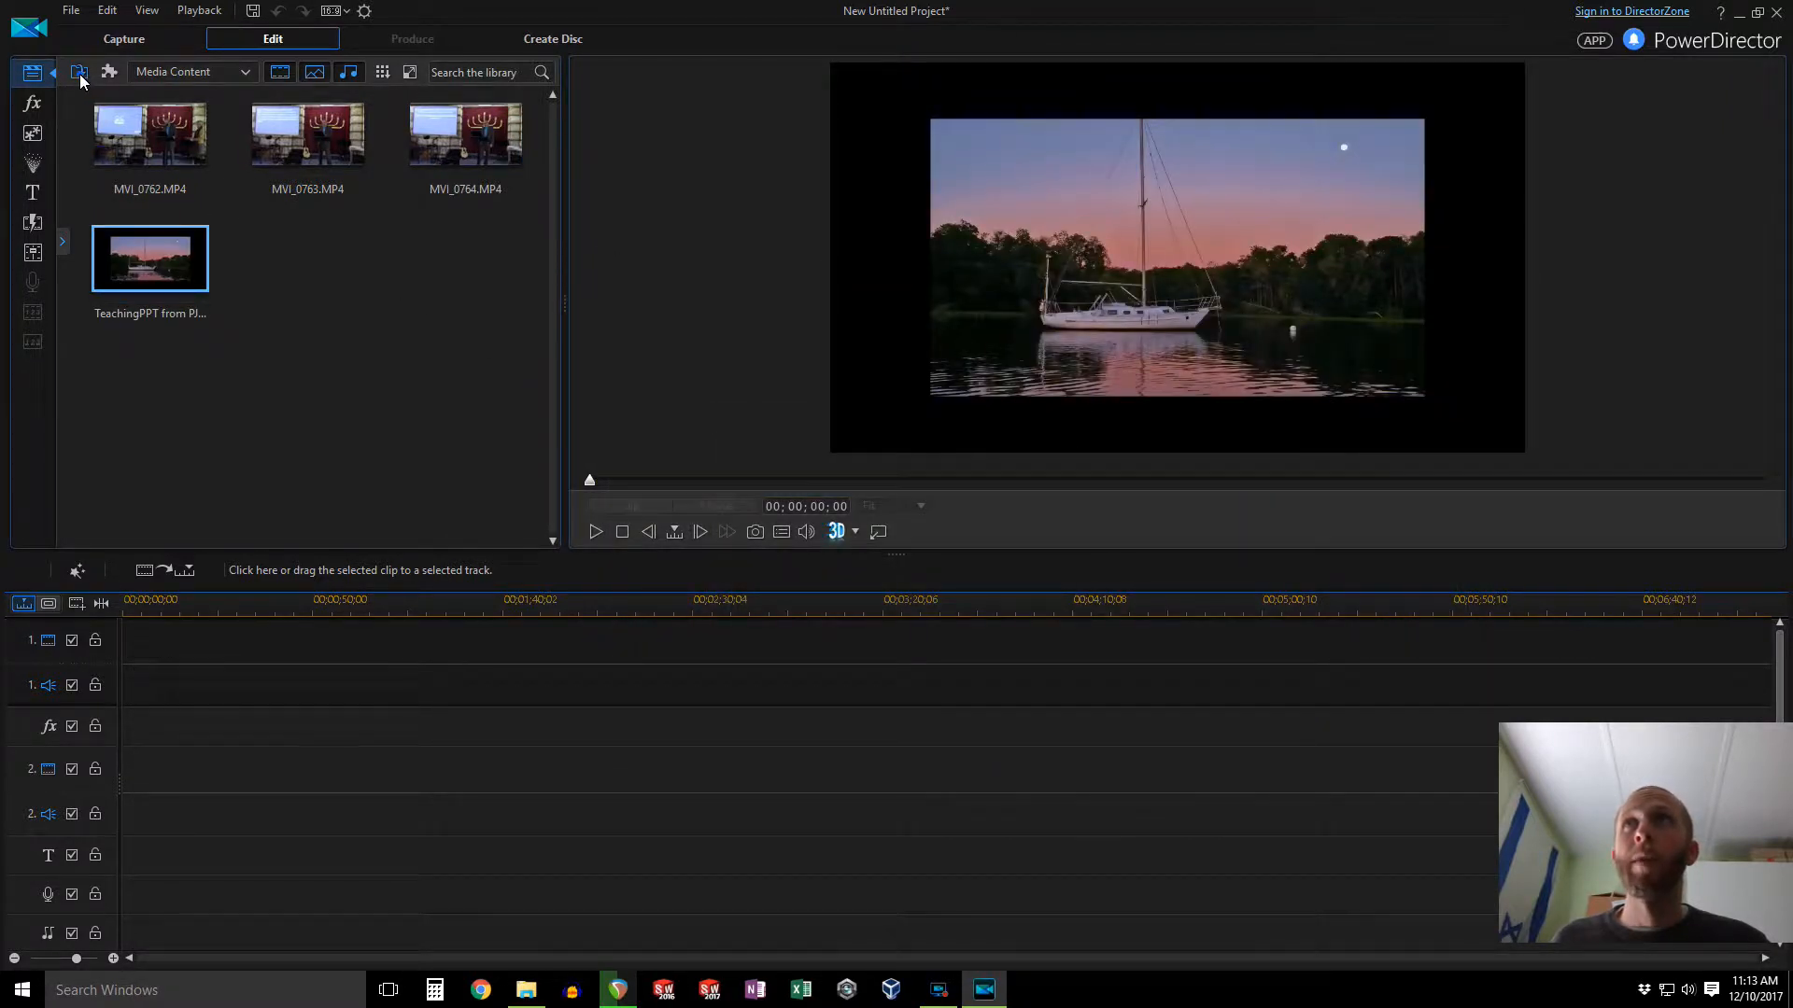
# Step: Check on the MP3 render progress in REAPER and return to PowerDirector
pyautogui.click(79, 72)
pyautogui.click(137, 97)
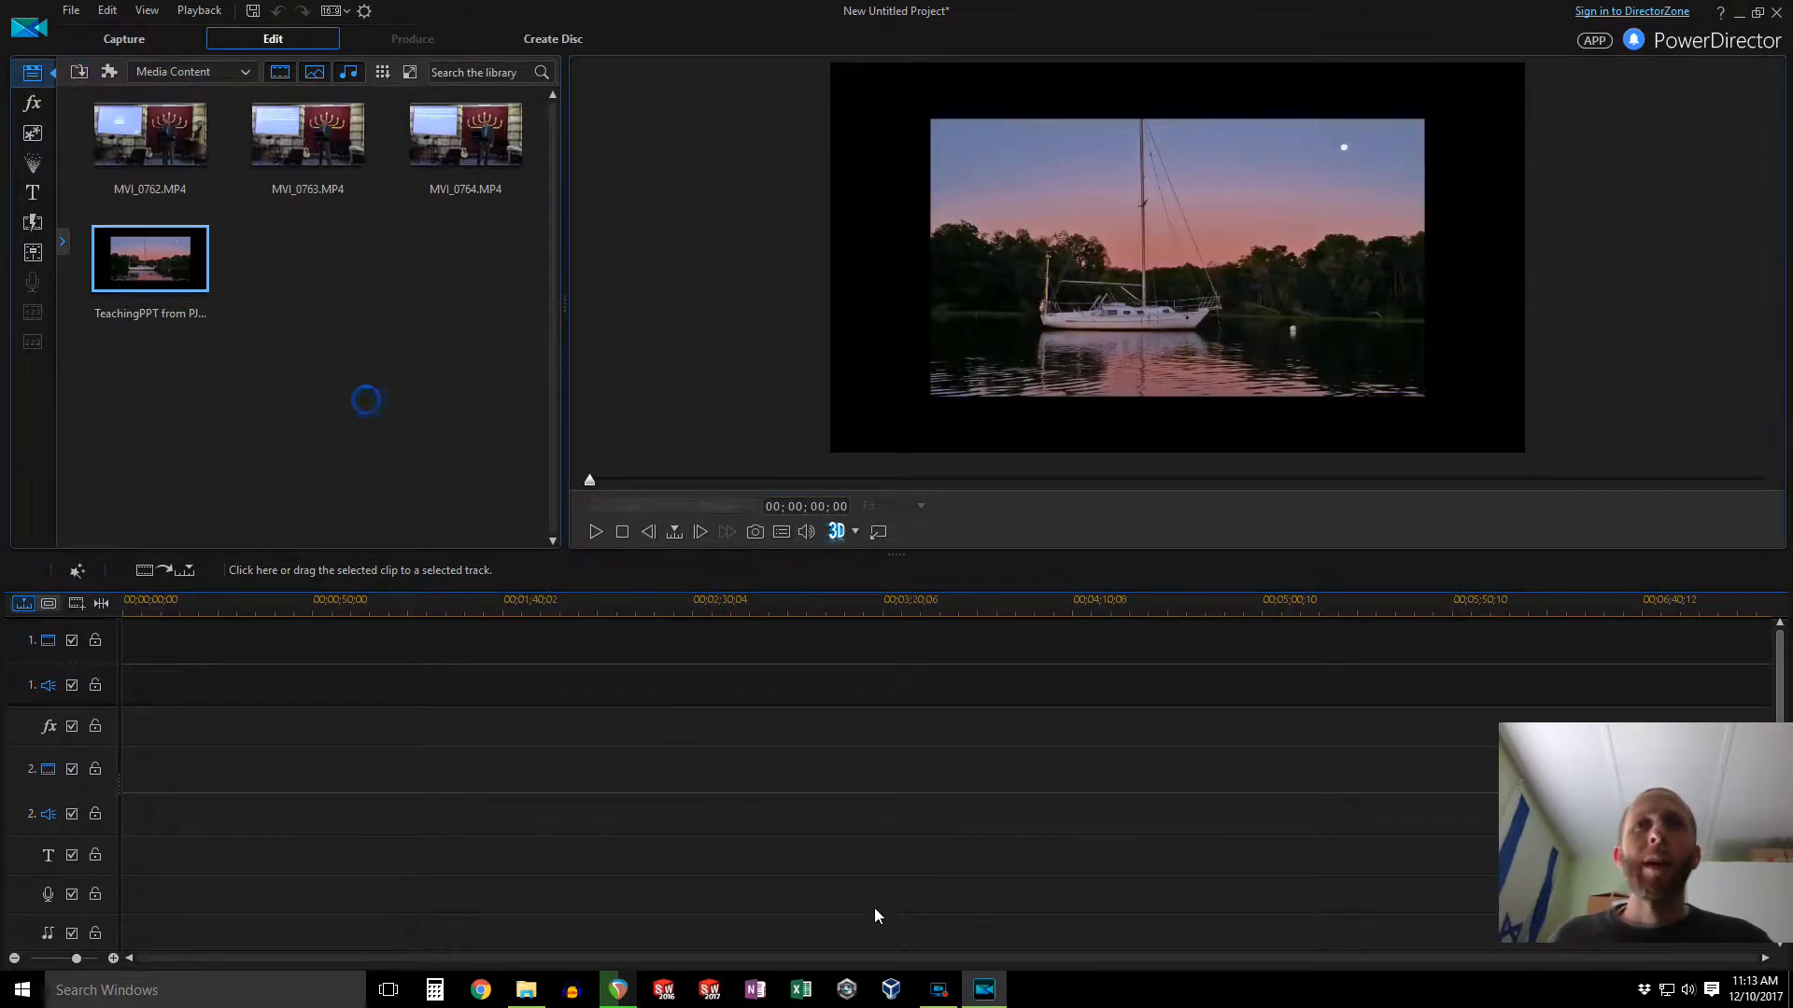
pyautogui.click(618, 990)
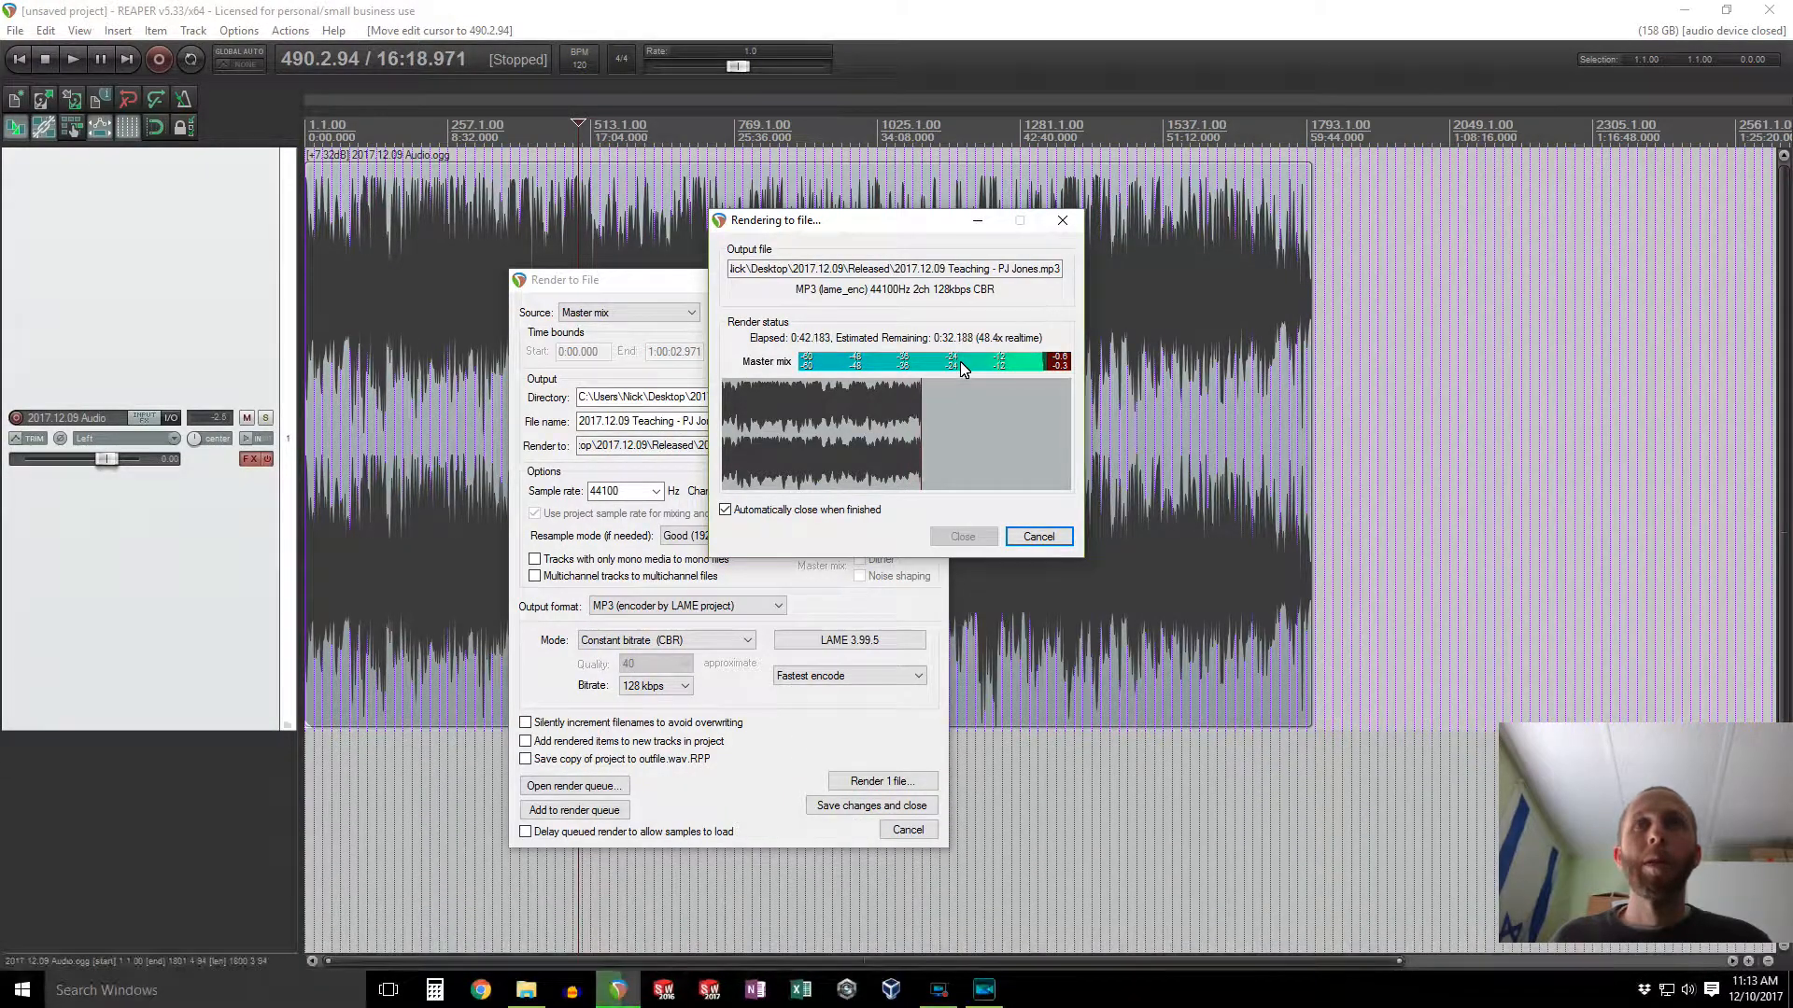
pyautogui.click(987, 997)
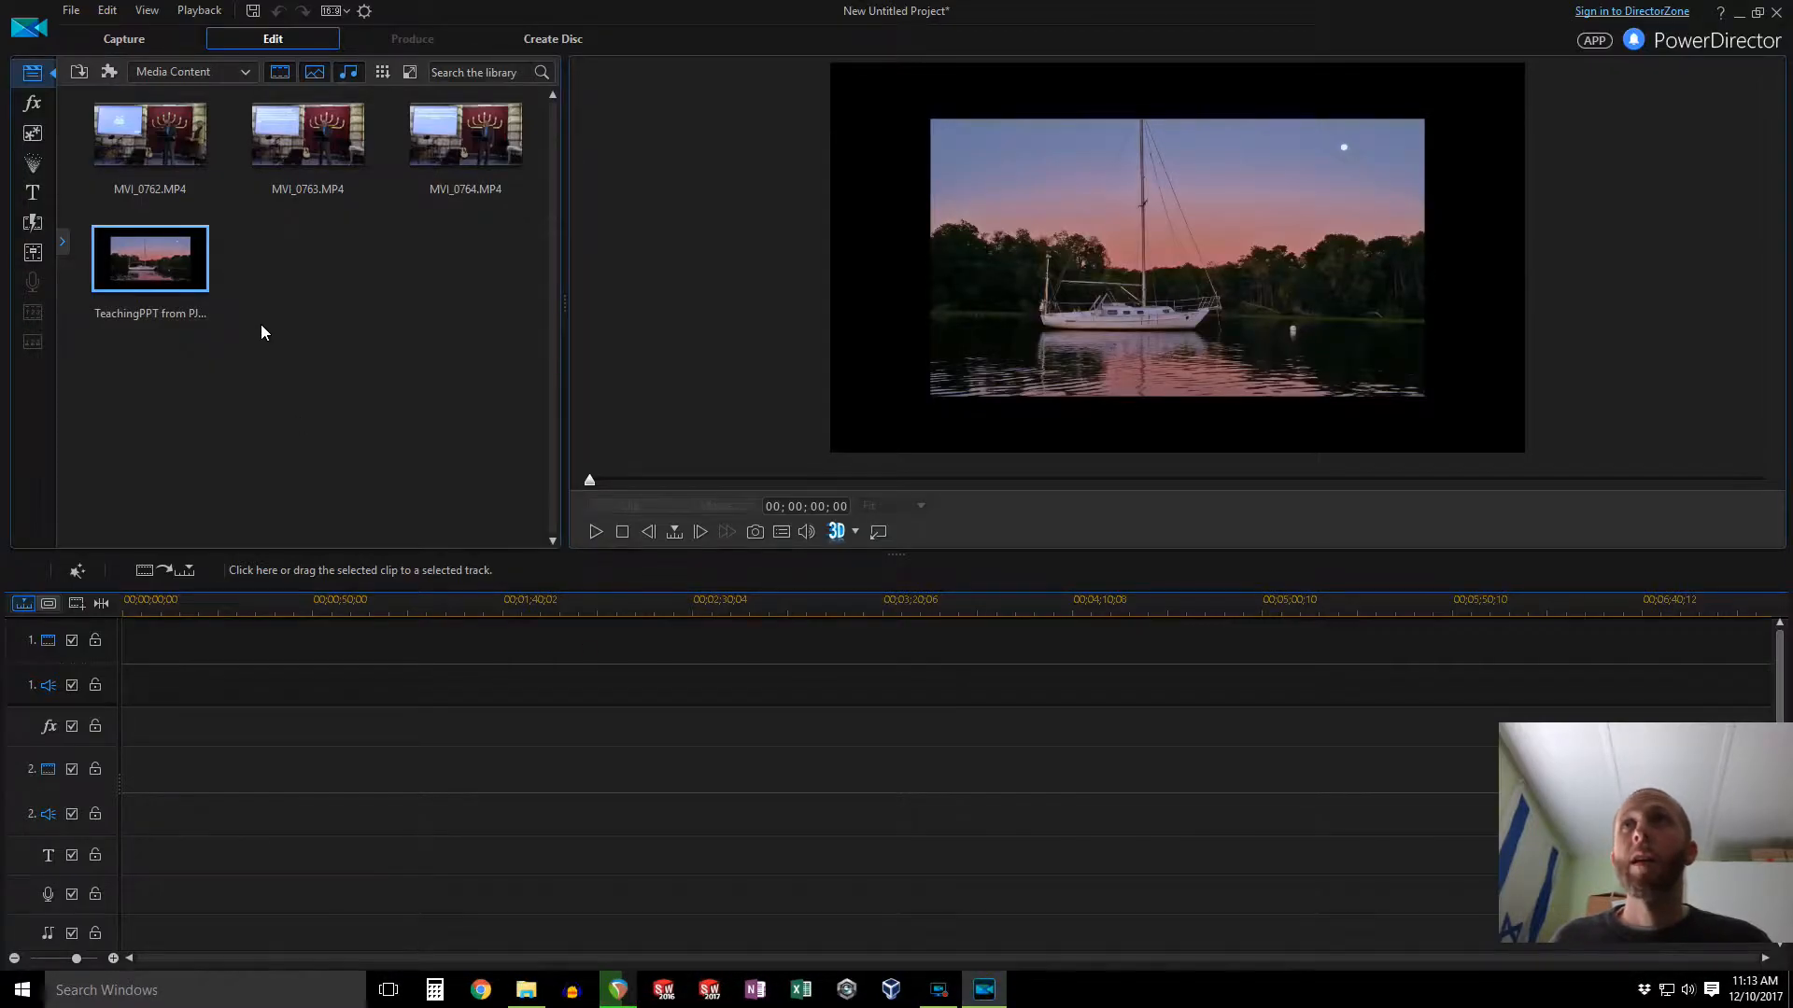
# Step: Browse in File Explorer to Desktop\2017.12.09\Video Camera\210_1209 and look over the camera clips
pyautogui.click(147, 152)
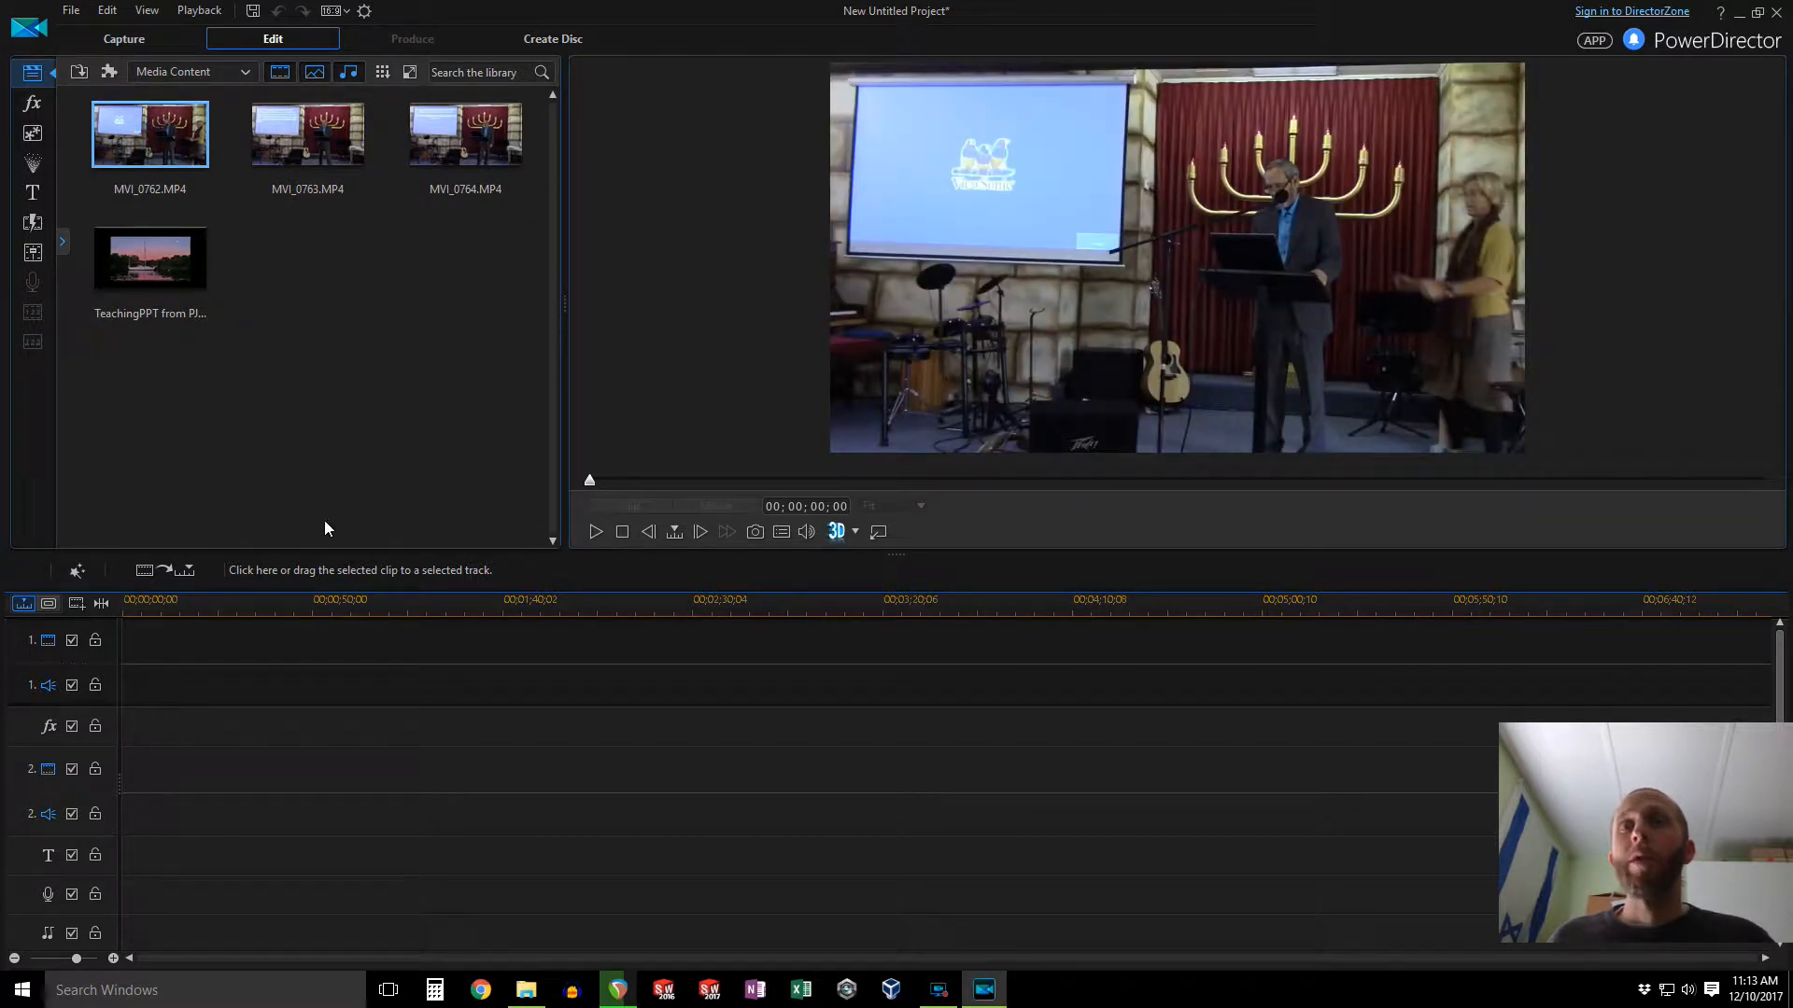
pyautogui.click(525, 990)
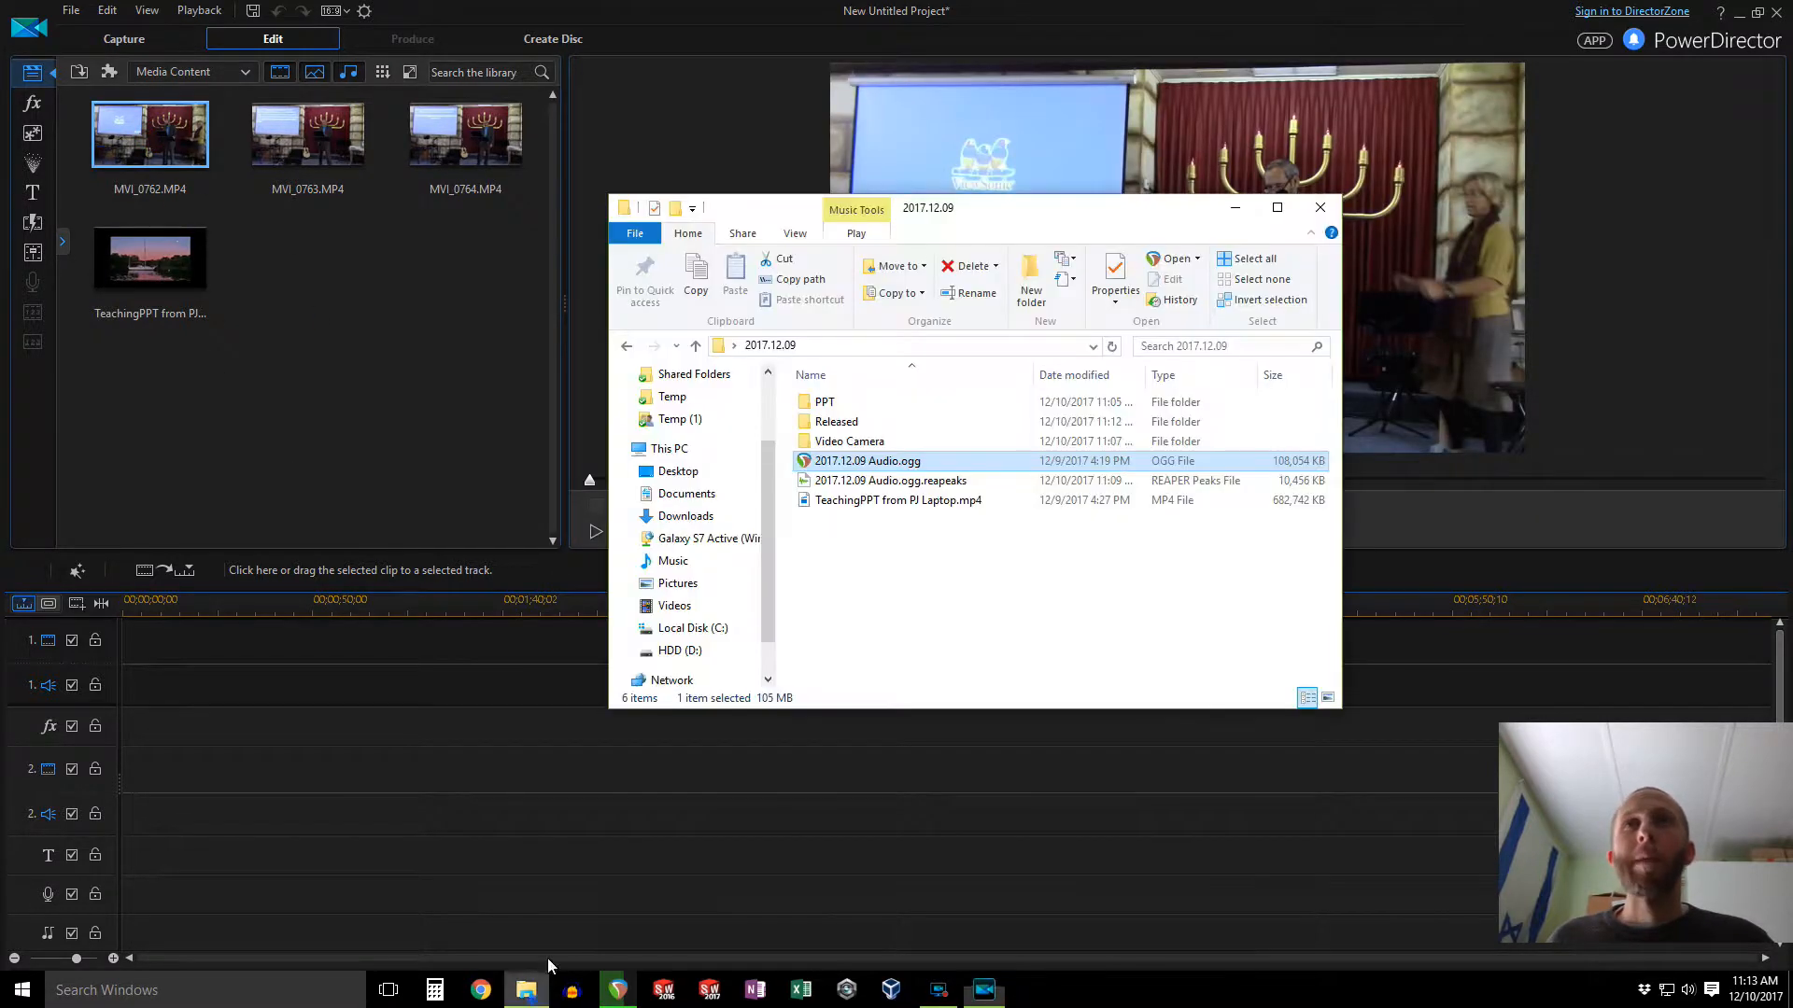
pyautogui.doubleClick(856, 438)
pyautogui.doubleClick(849, 402)
pyautogui.click(863, 415)
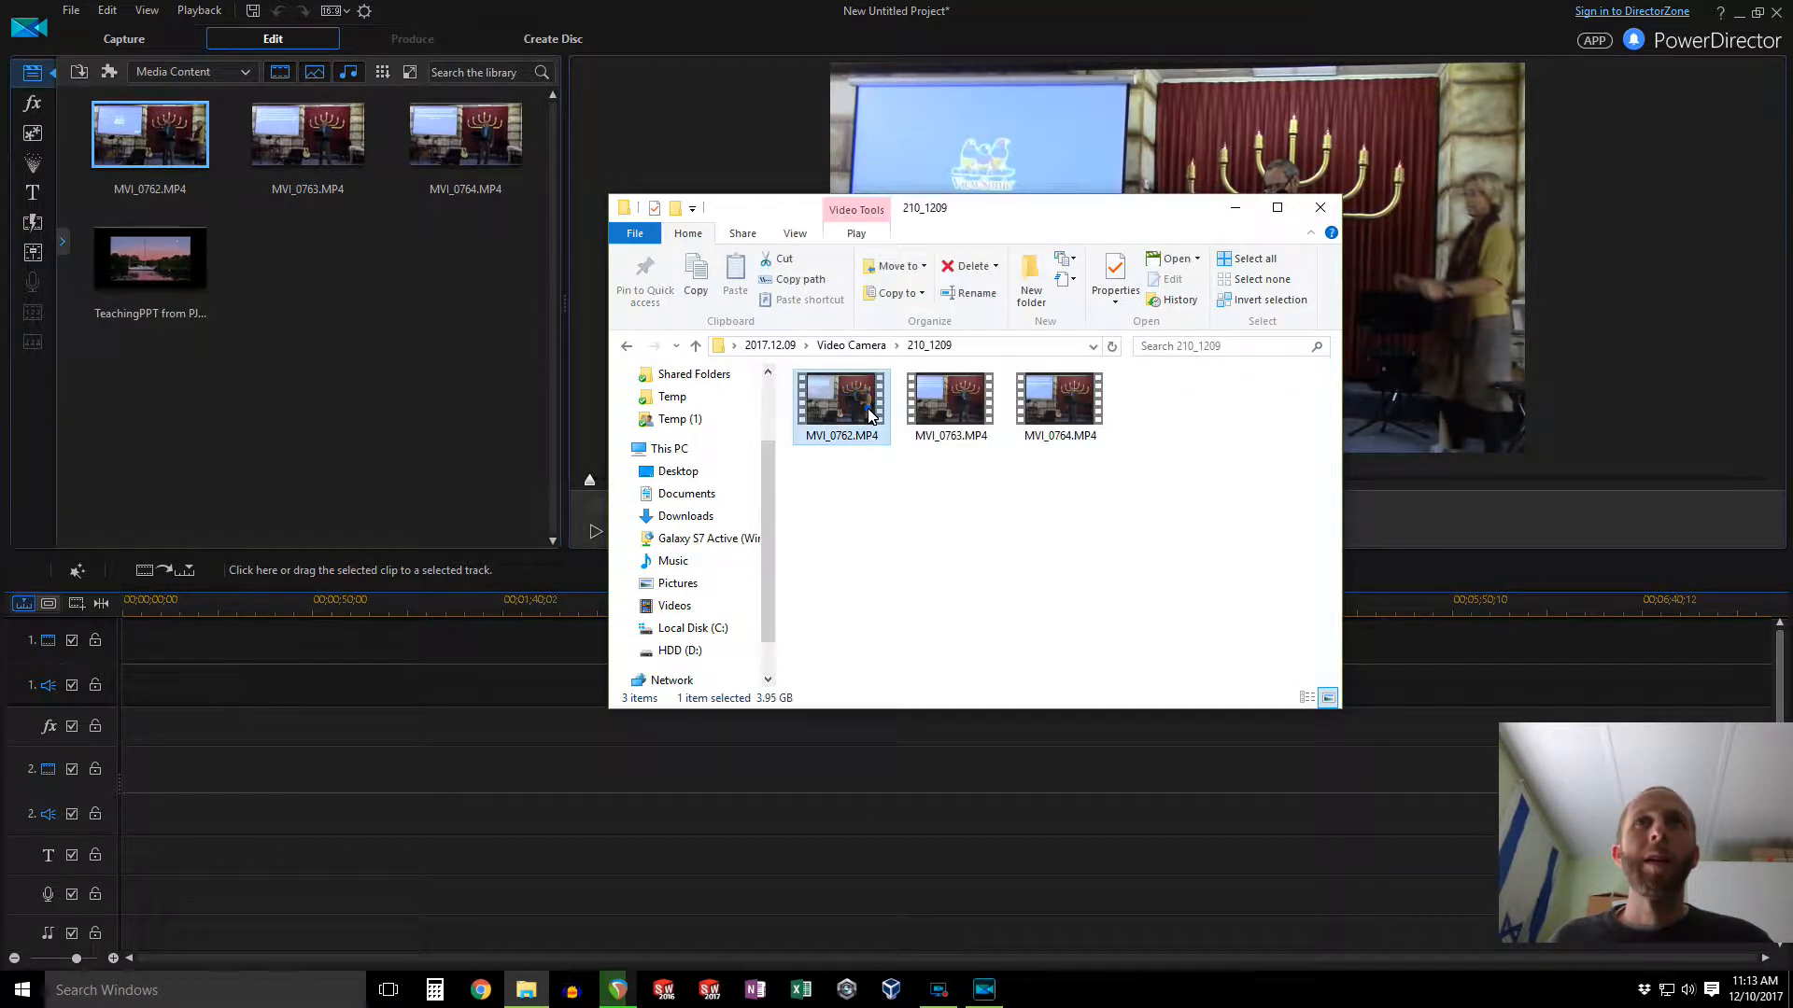
pyautogui.click(956, 404)
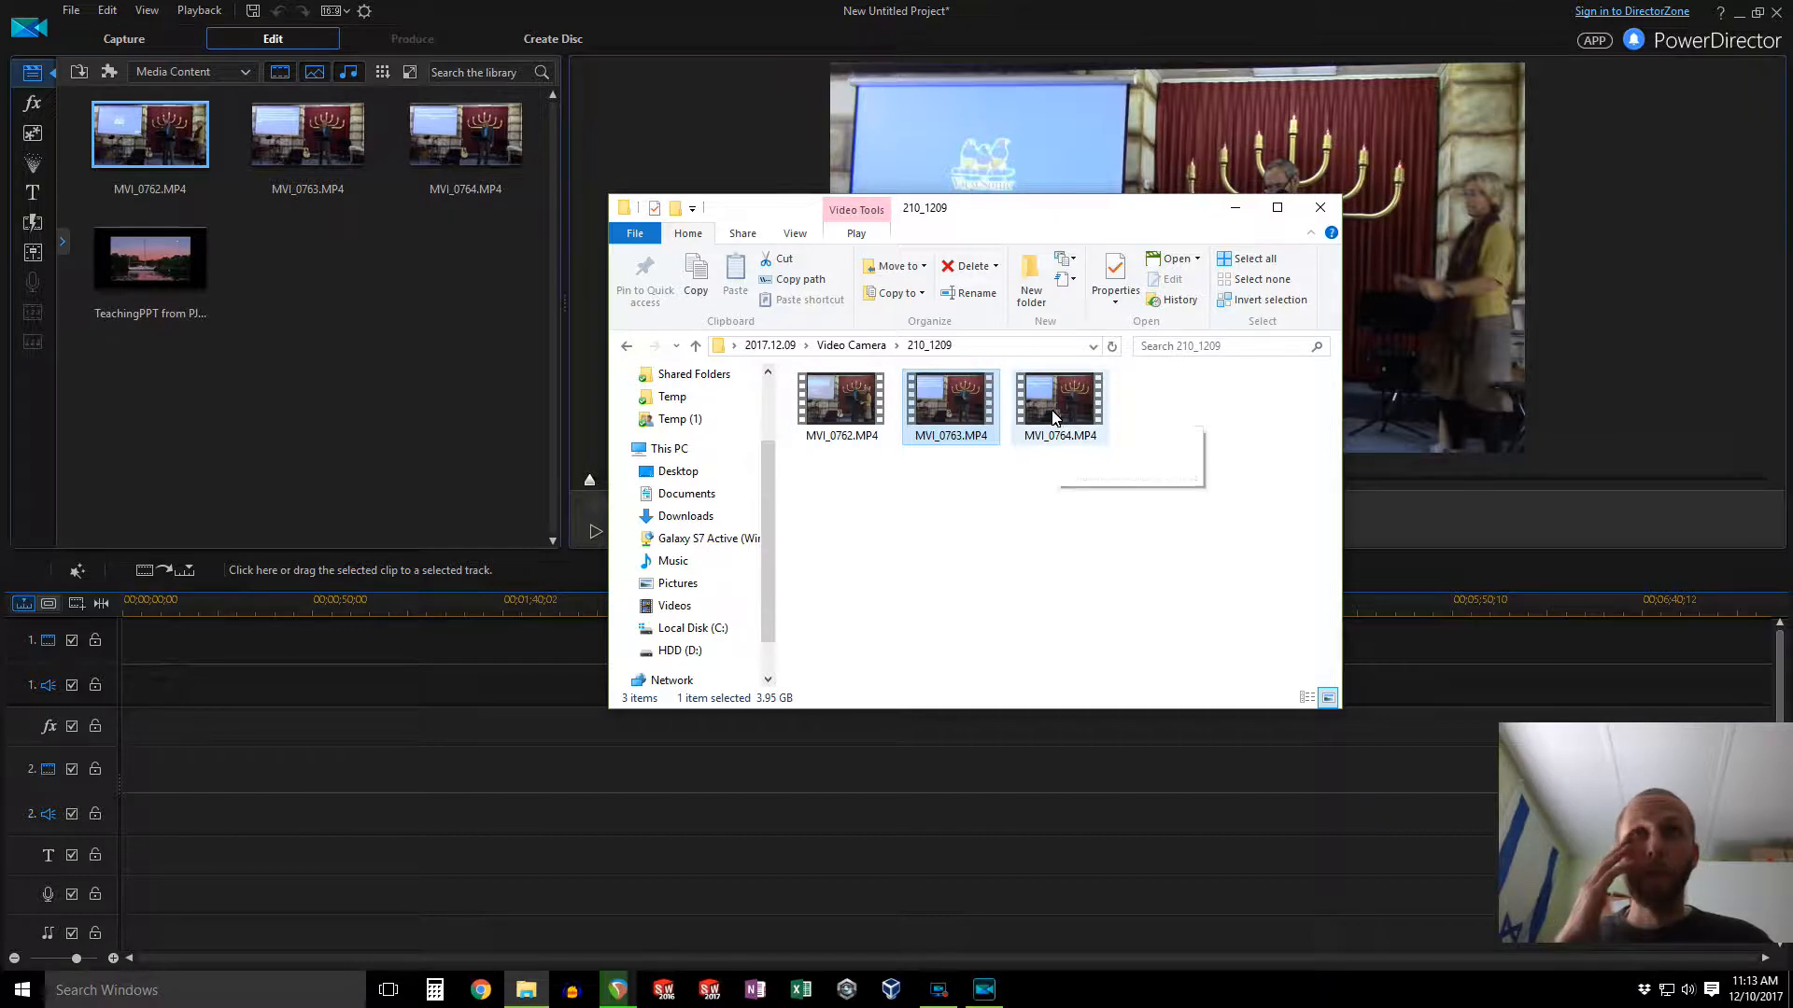
pyautogui.click(845, 416)
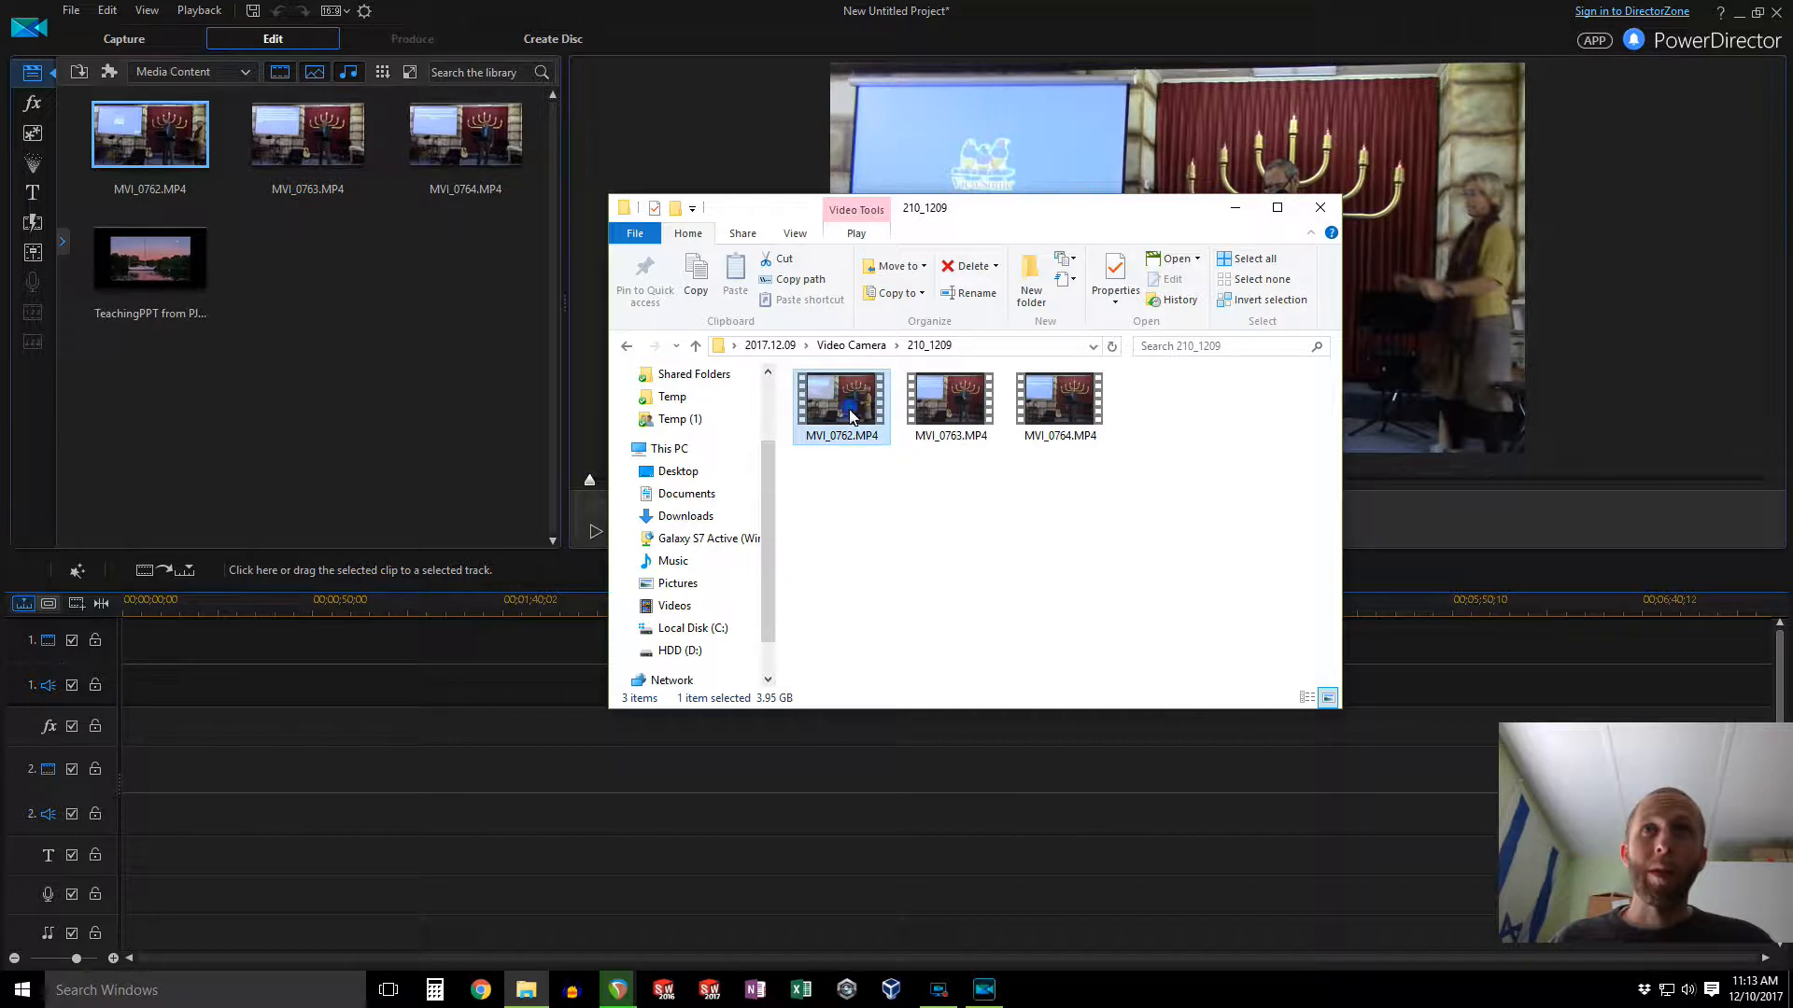
# Step: Open the details of MVI_0762.MP4's properties to examine its length and video settings, then close the window
pyautogui.rightClick(851, 416)
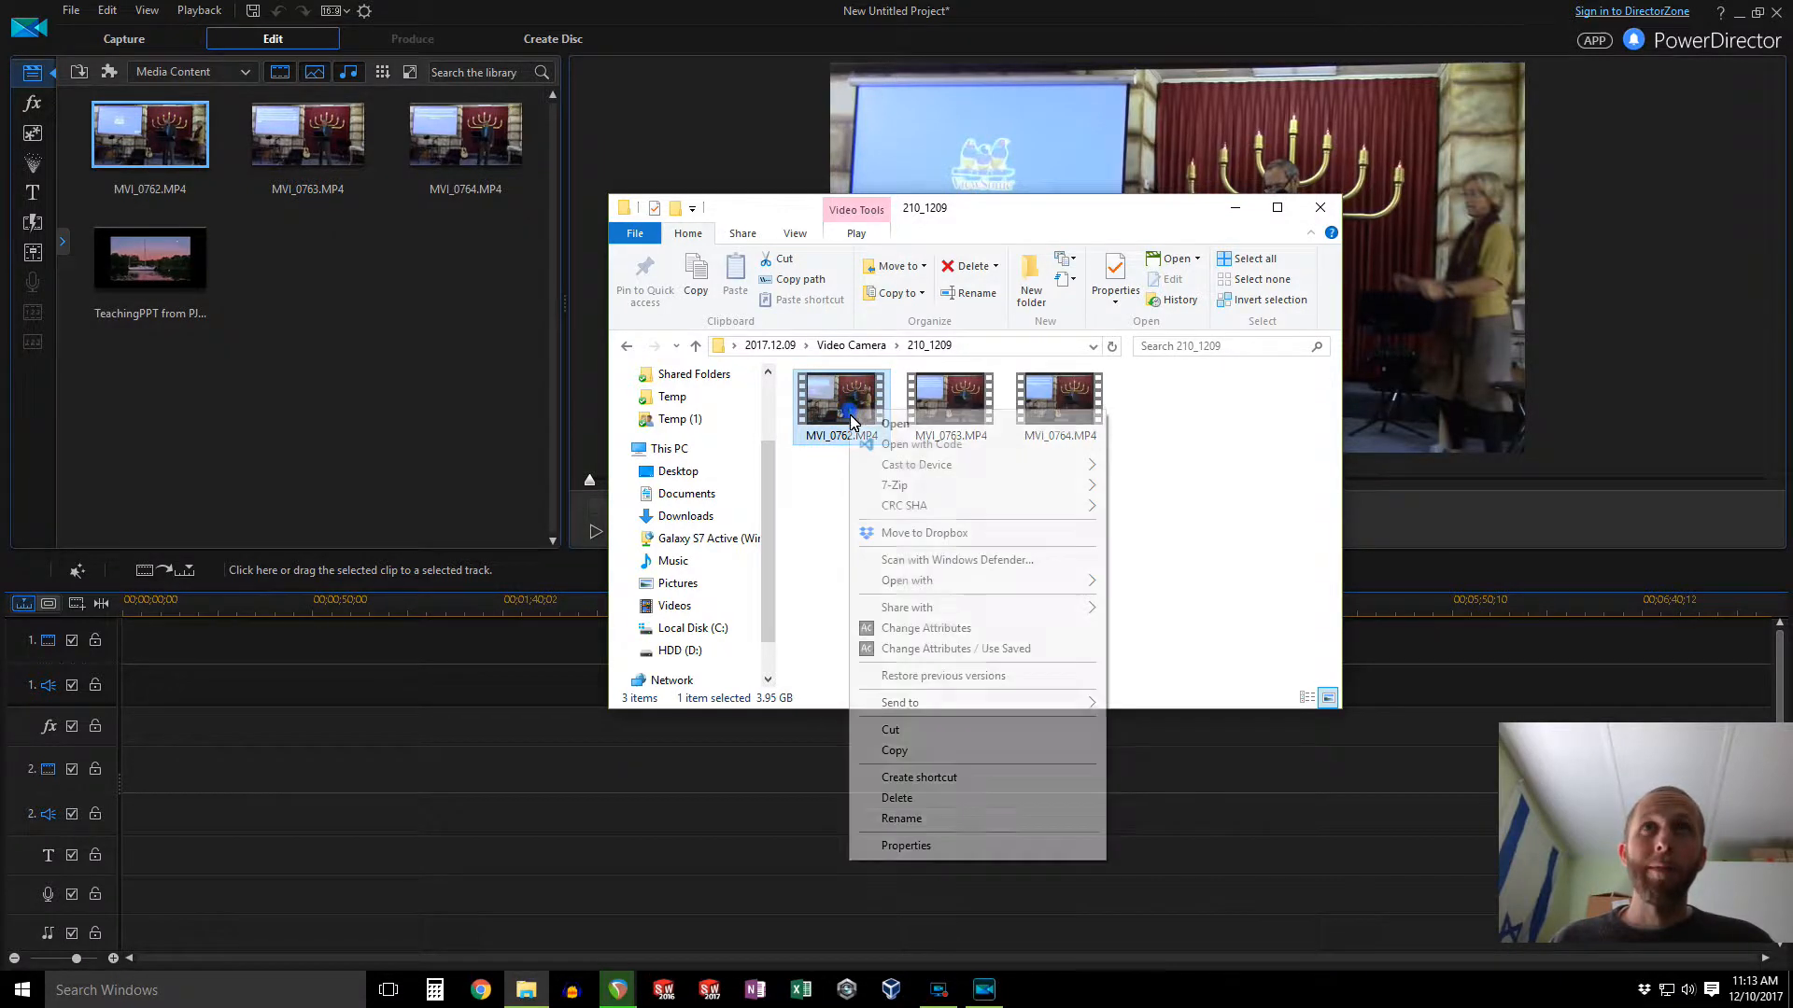
pyautogui.click(965, 847)
pyautogui.click(932, 456)
pyautogui.click(976, 456)
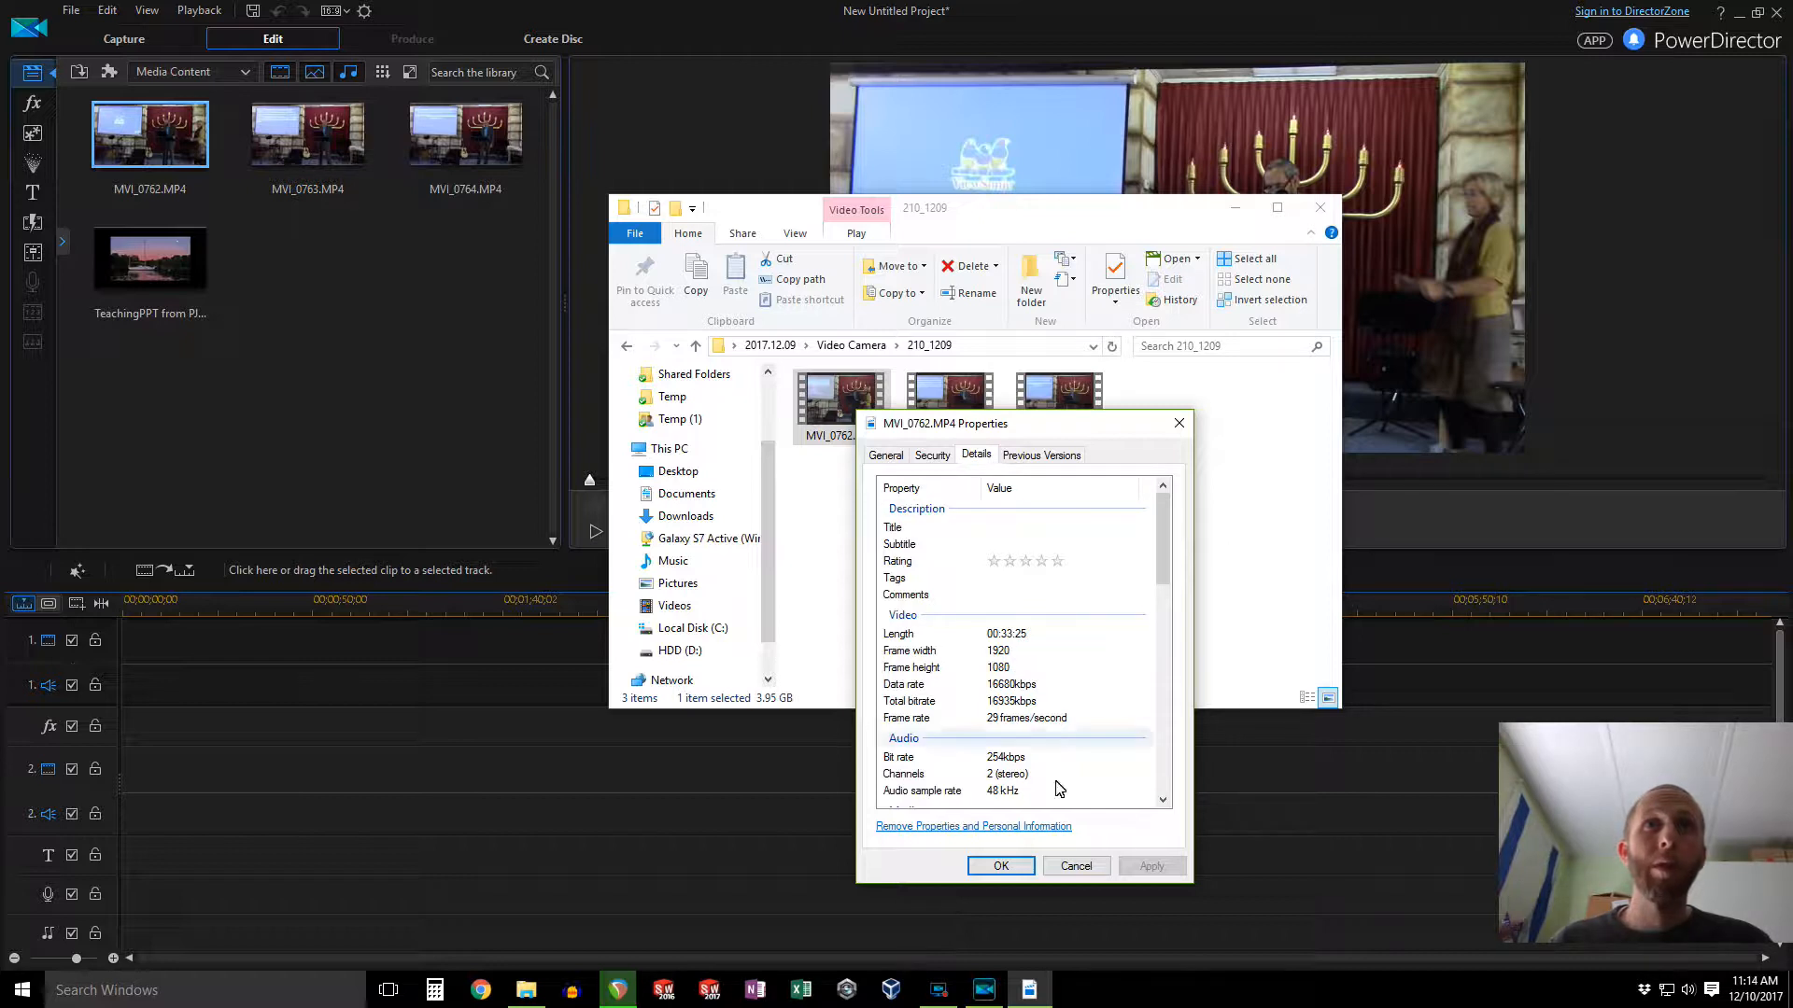
pyautogui.click(1077, 867)
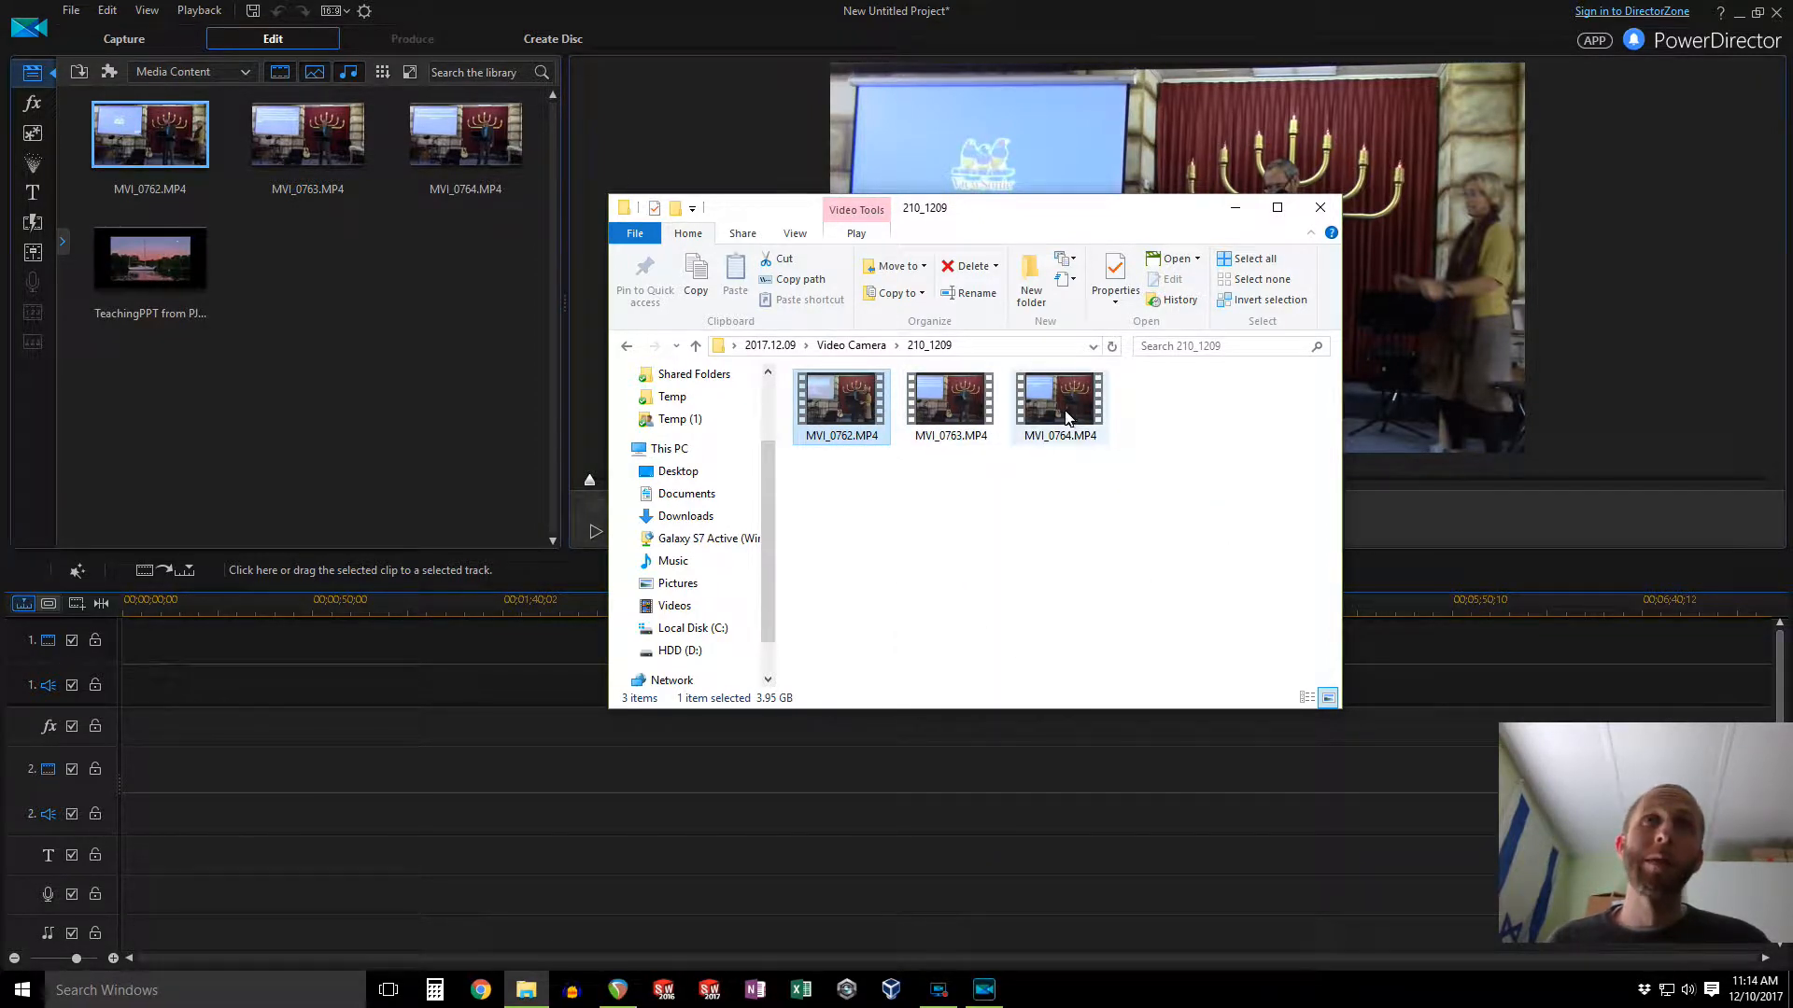
pyautogui.moveTo(873, 437)
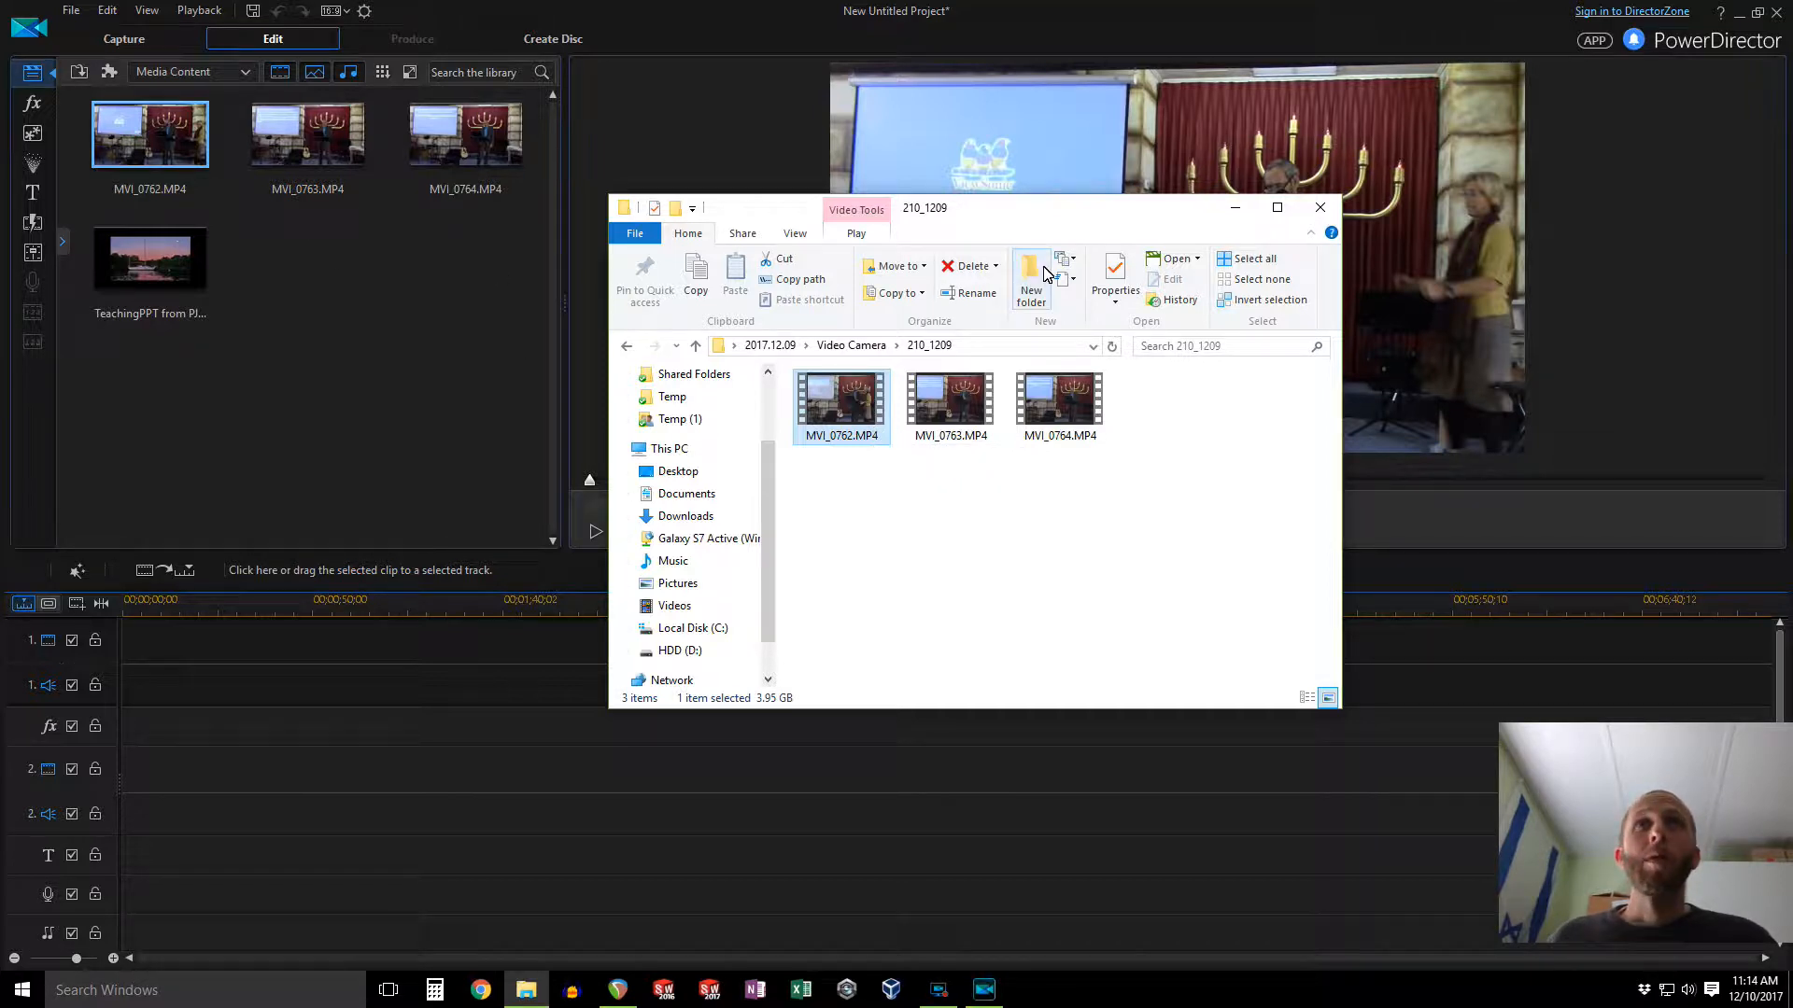
pyautogui.click(1313, 216)
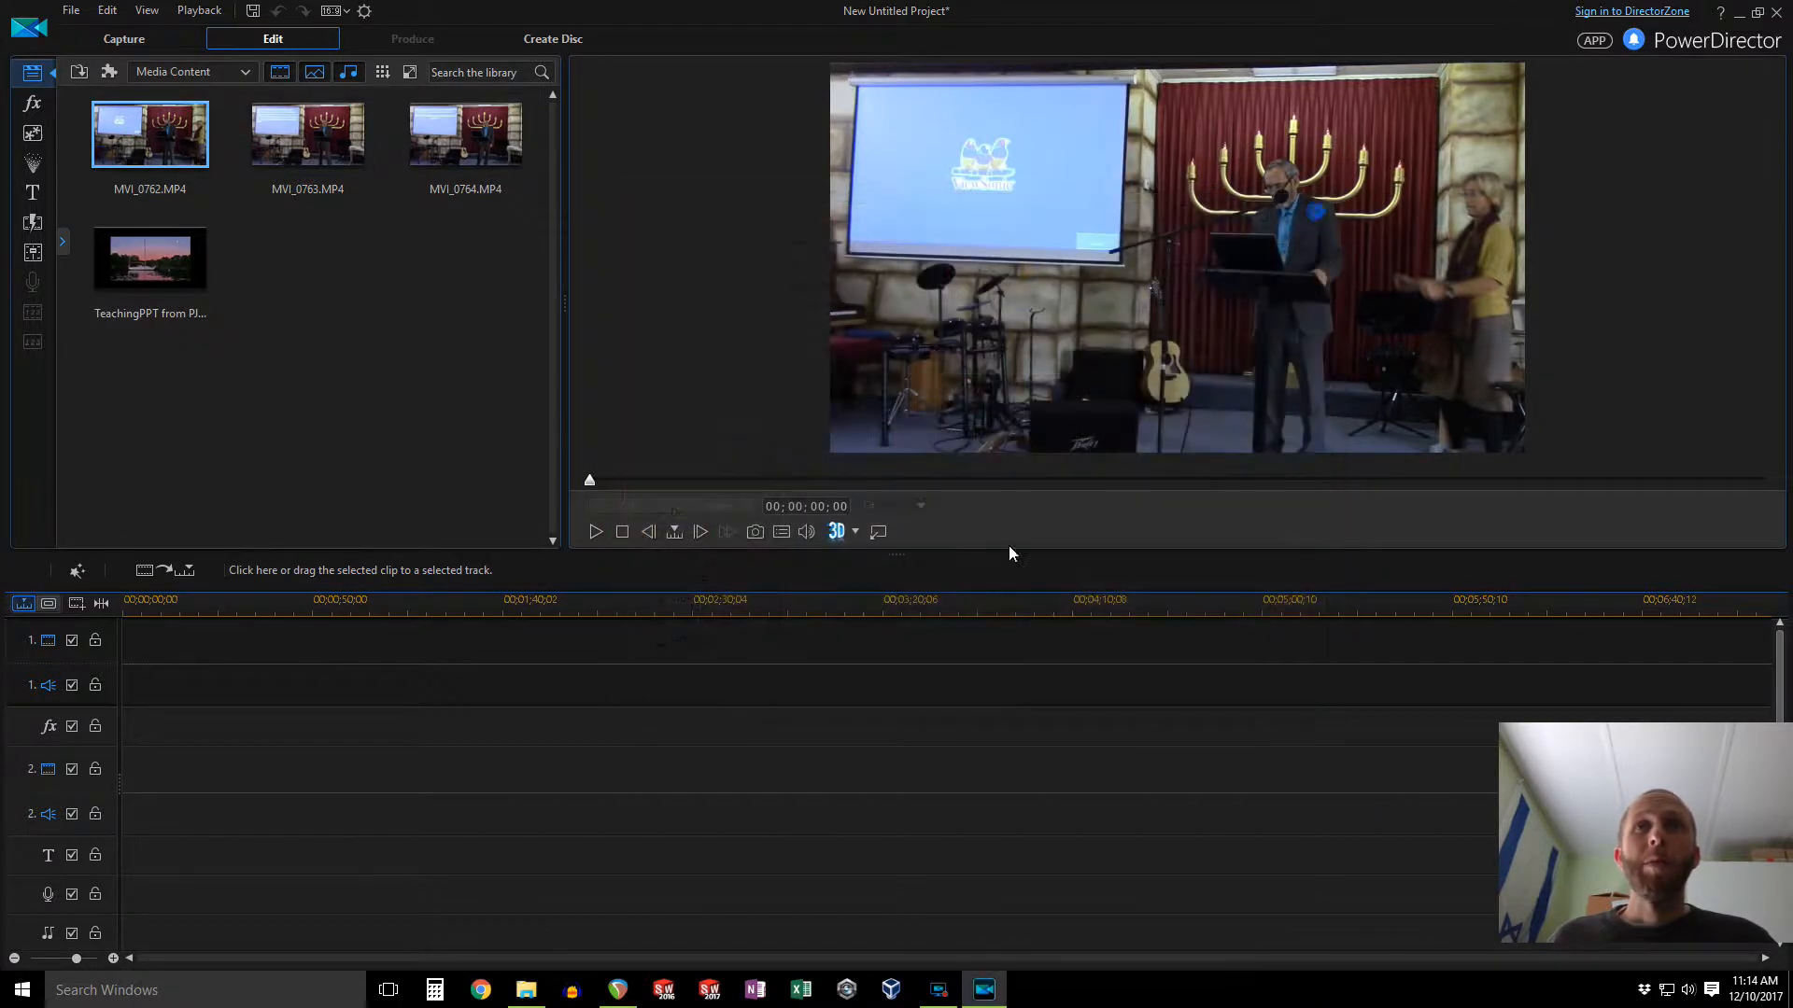
# Step: Close REAPER without saving the project
pyautogui.click(618, 989)
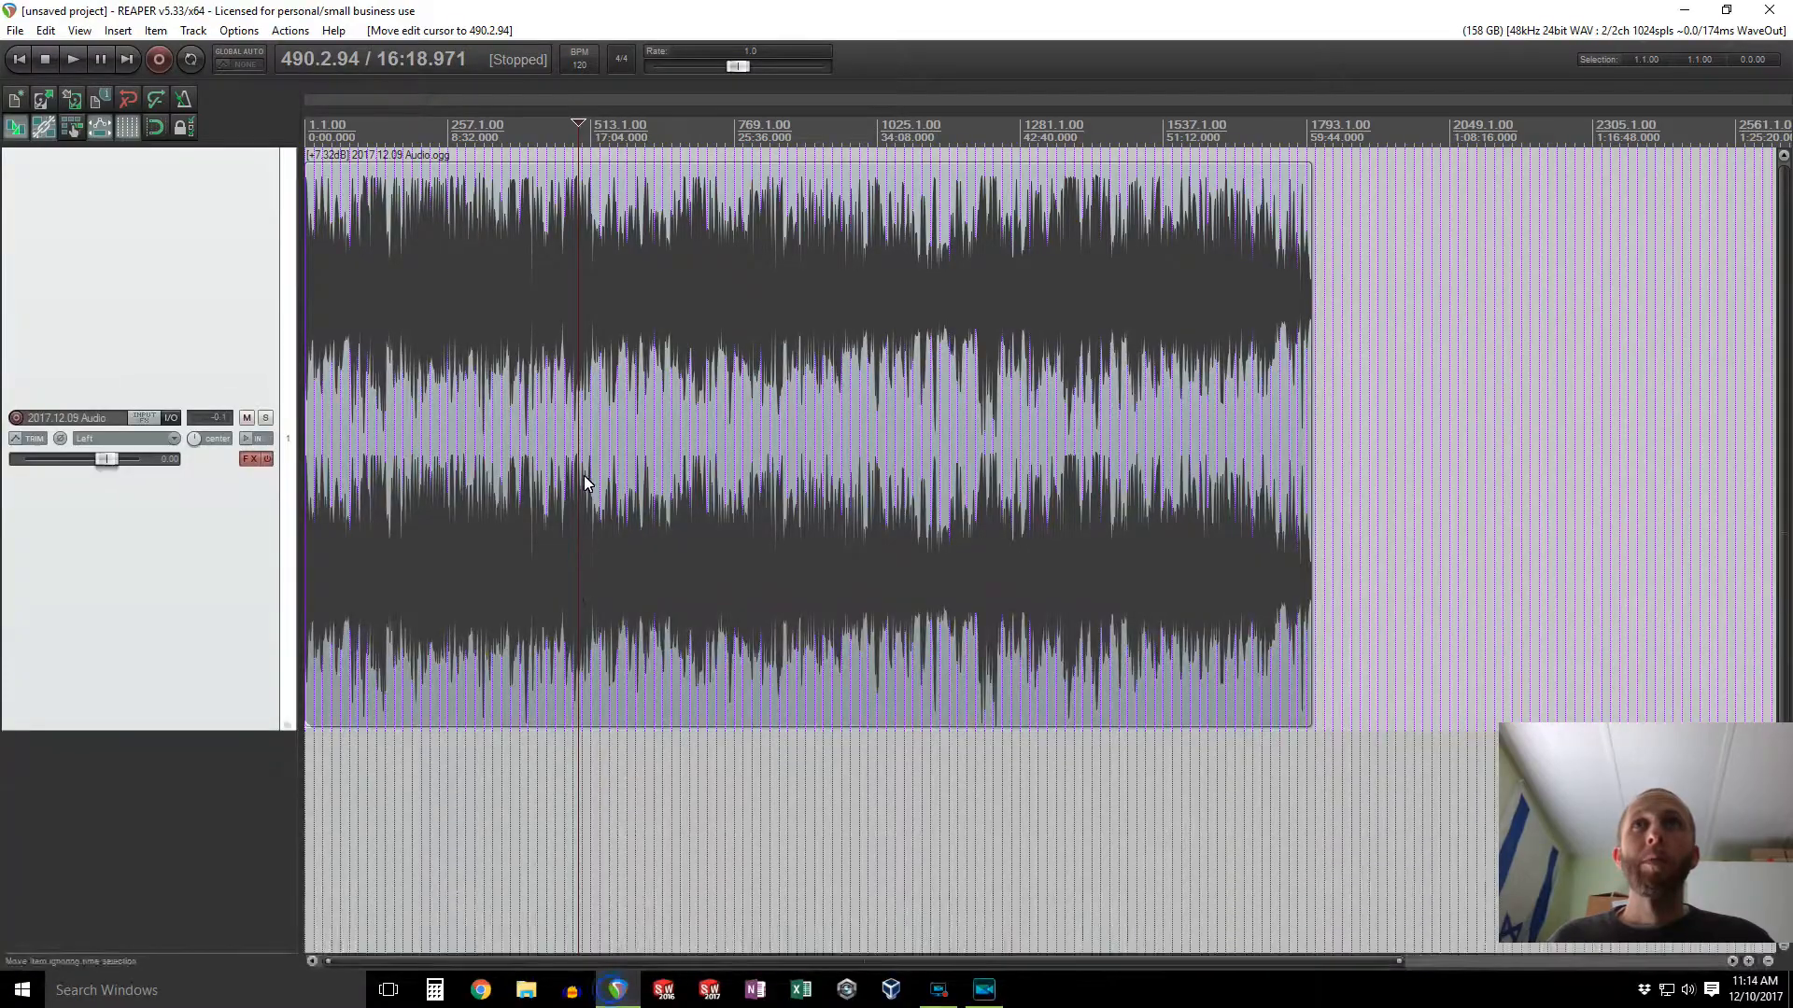
pyautogui.click(1768, 13)
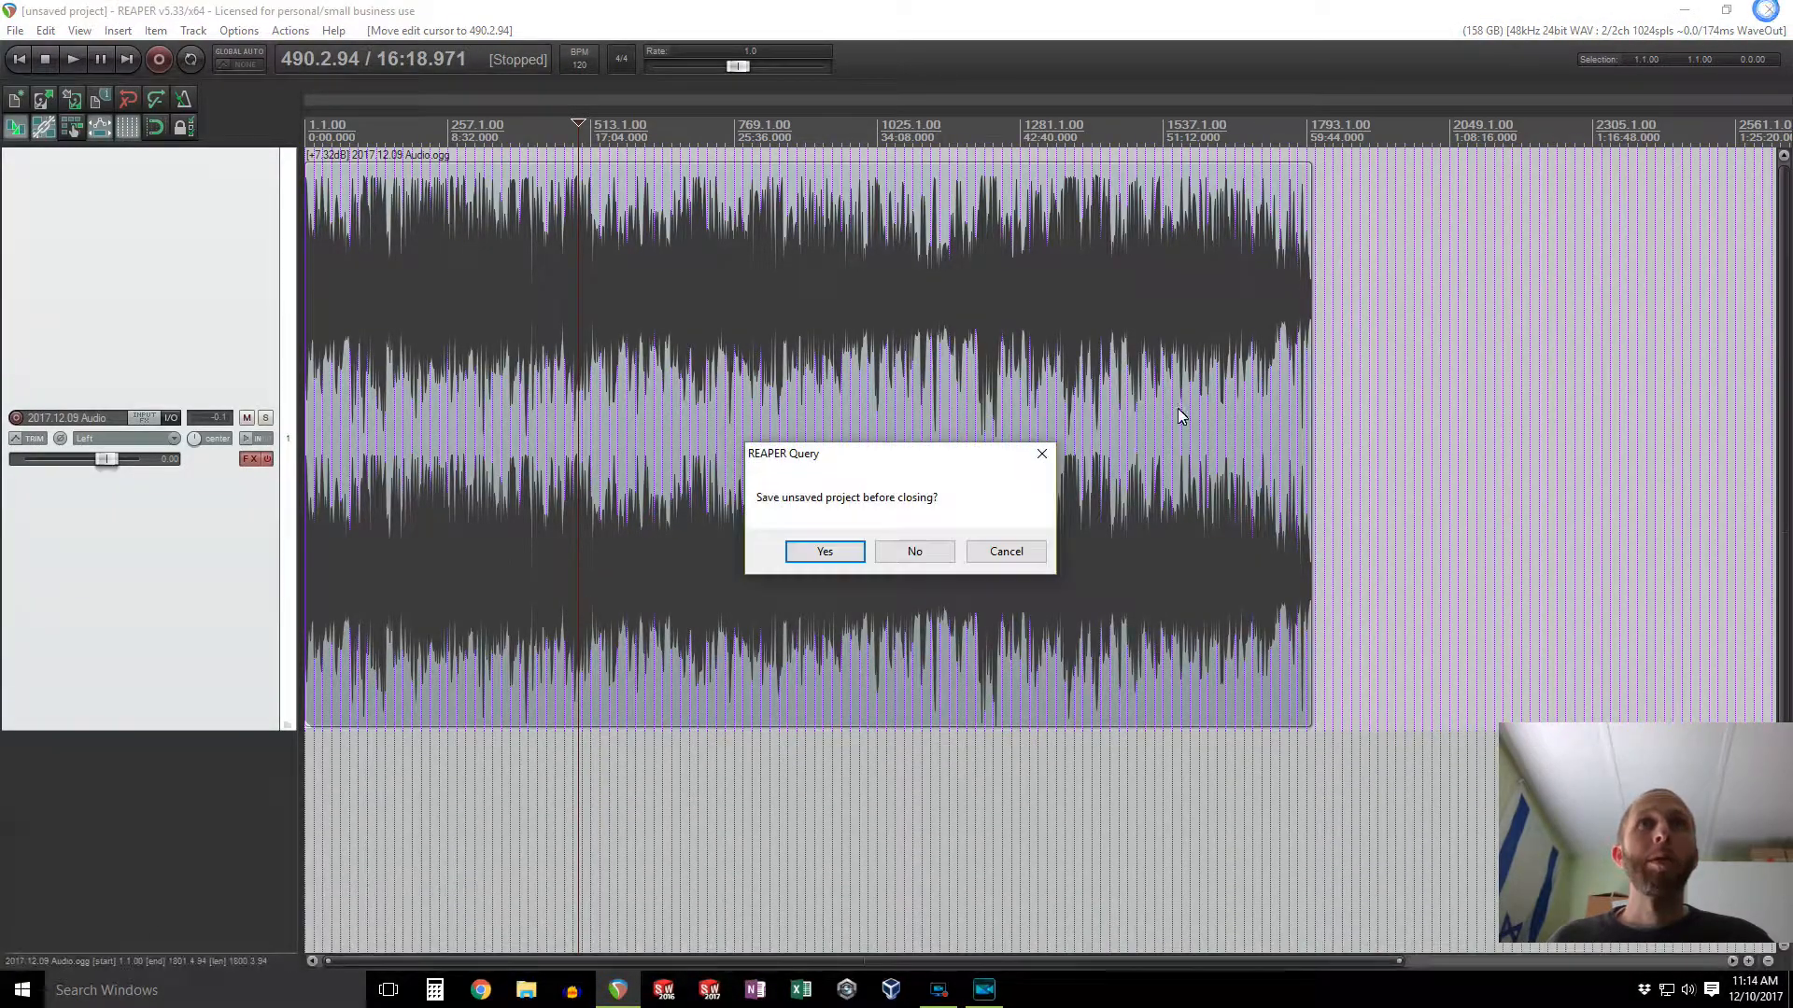
pyautogui.click(919, 550)
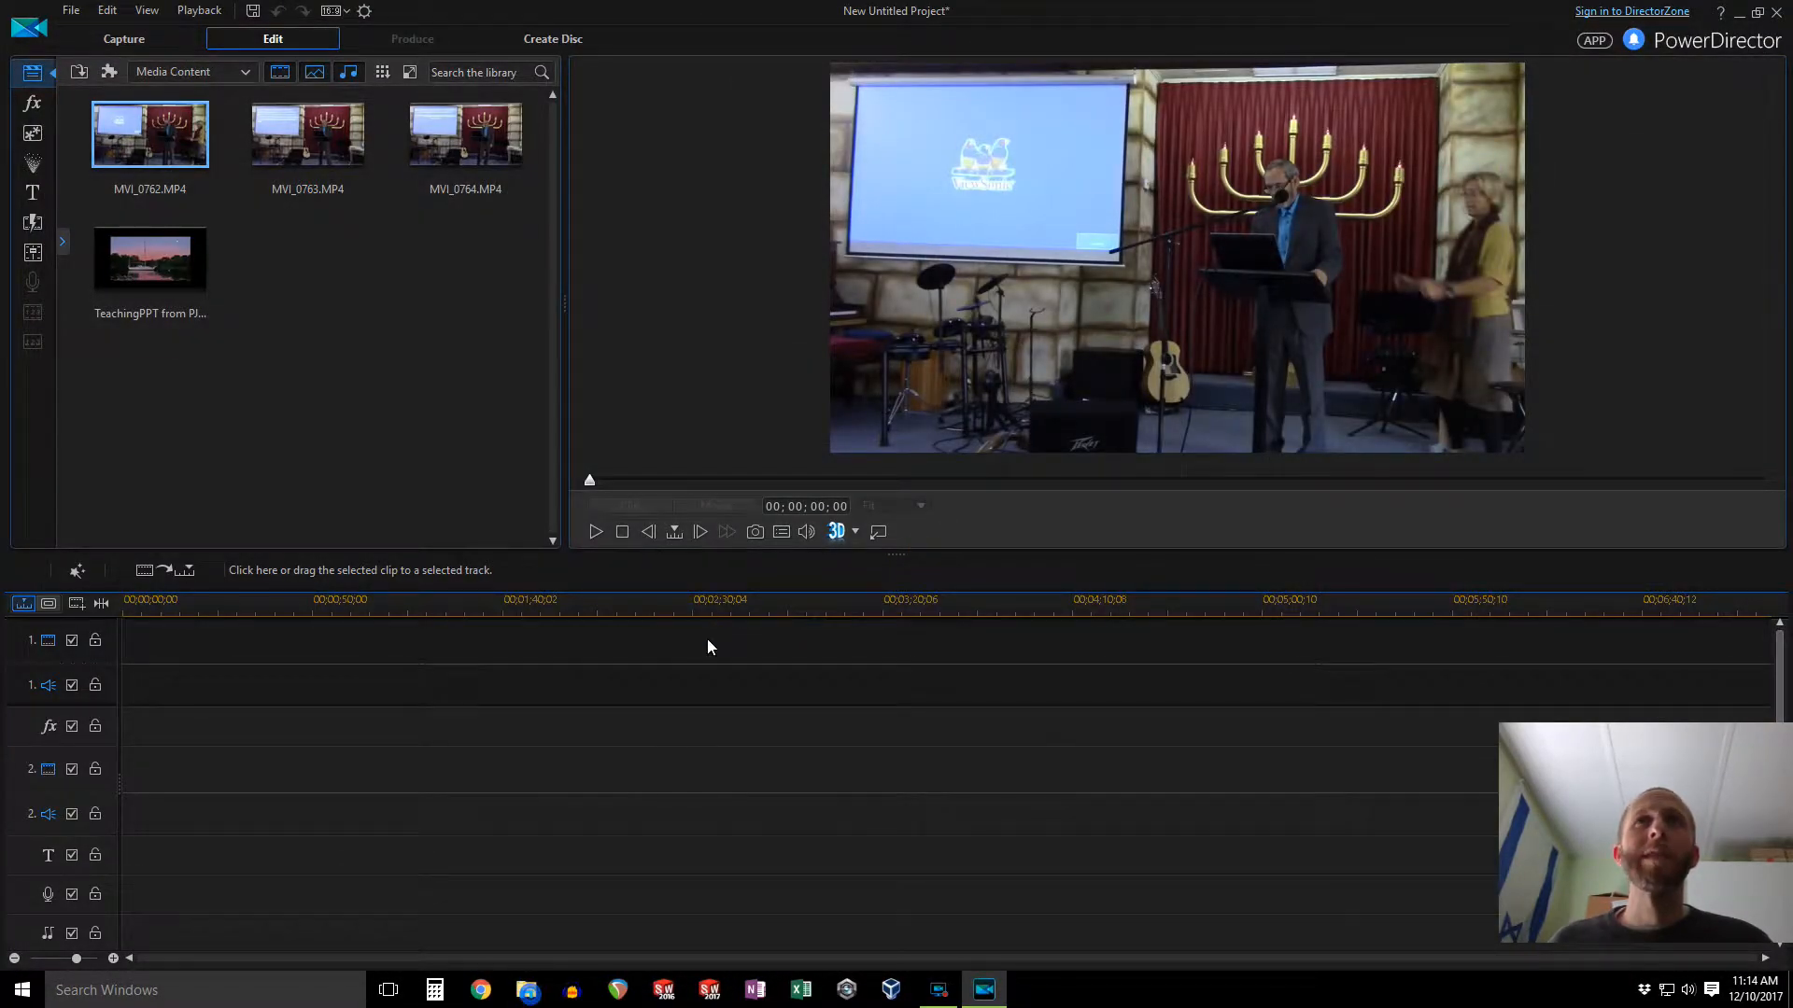
# Step: Open the rendered MP3 from Desktop\2017.12.09\Released and scrub through its playback to check it
pyautogui.press('super+e')
pyautogui.click(678, 470)
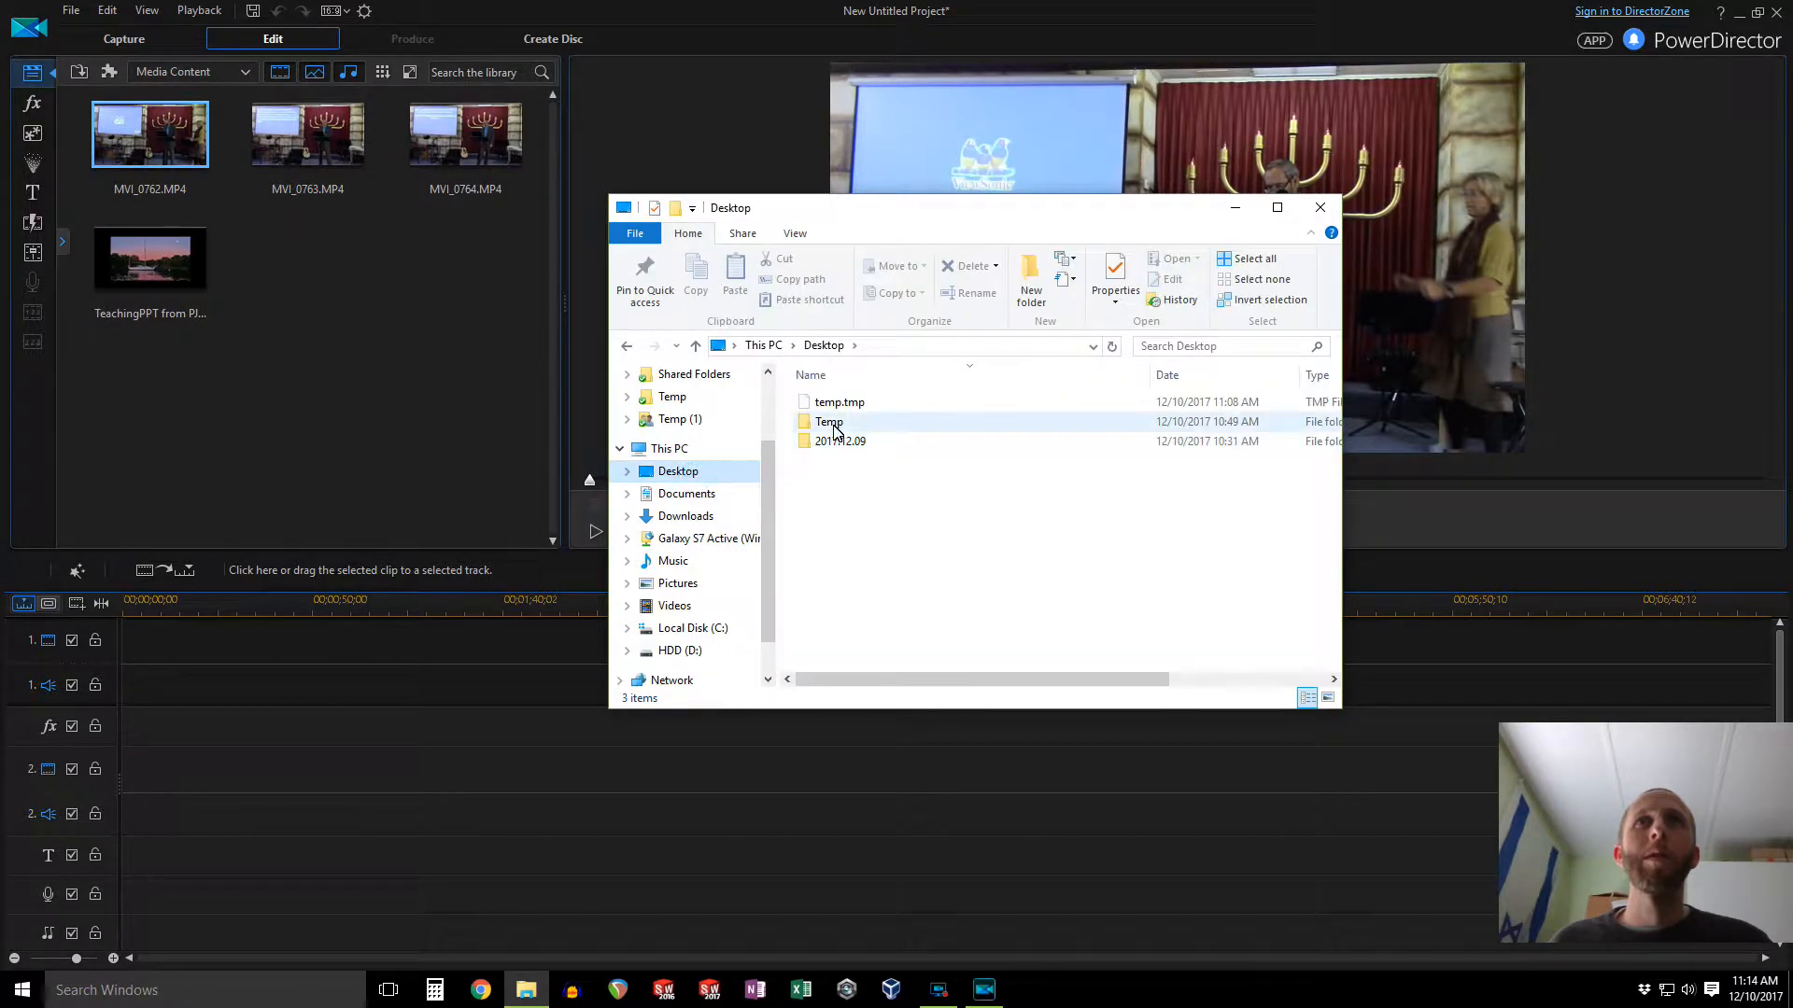
pyautogui.doubleClick(841, 441)
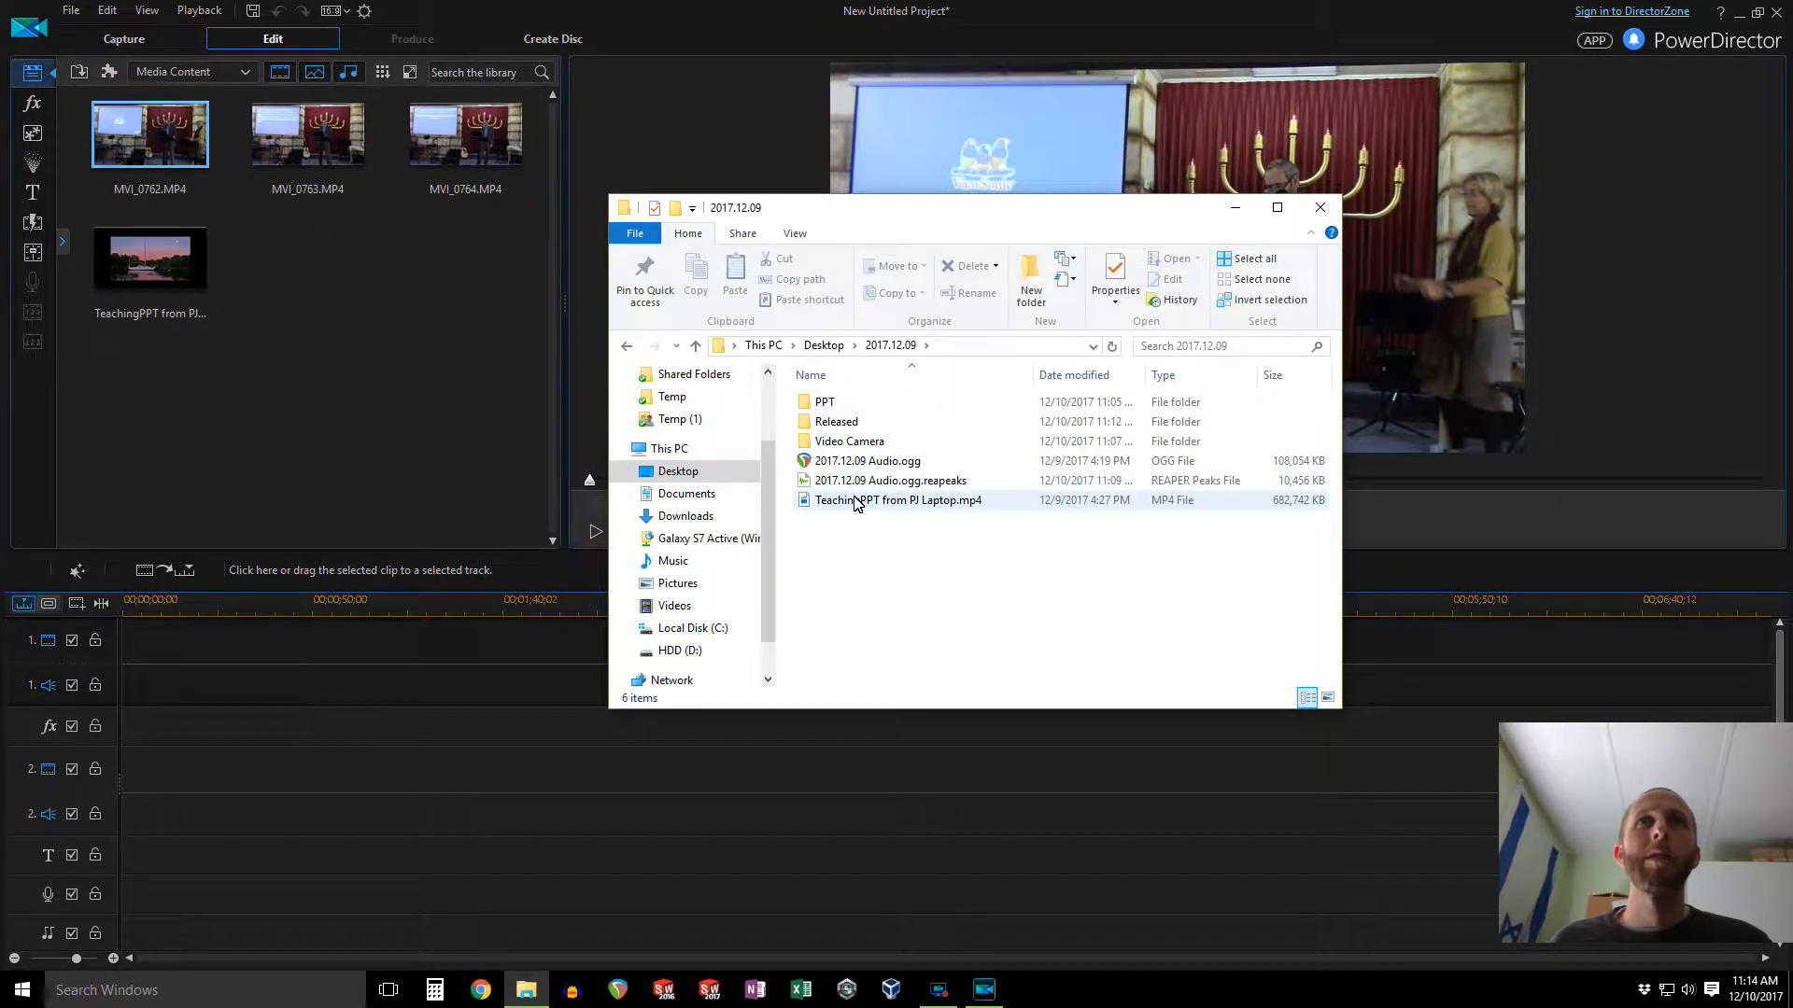
pyautogui.doubleClick(840, 423)
pyautogui.doubleClick(850, 408)
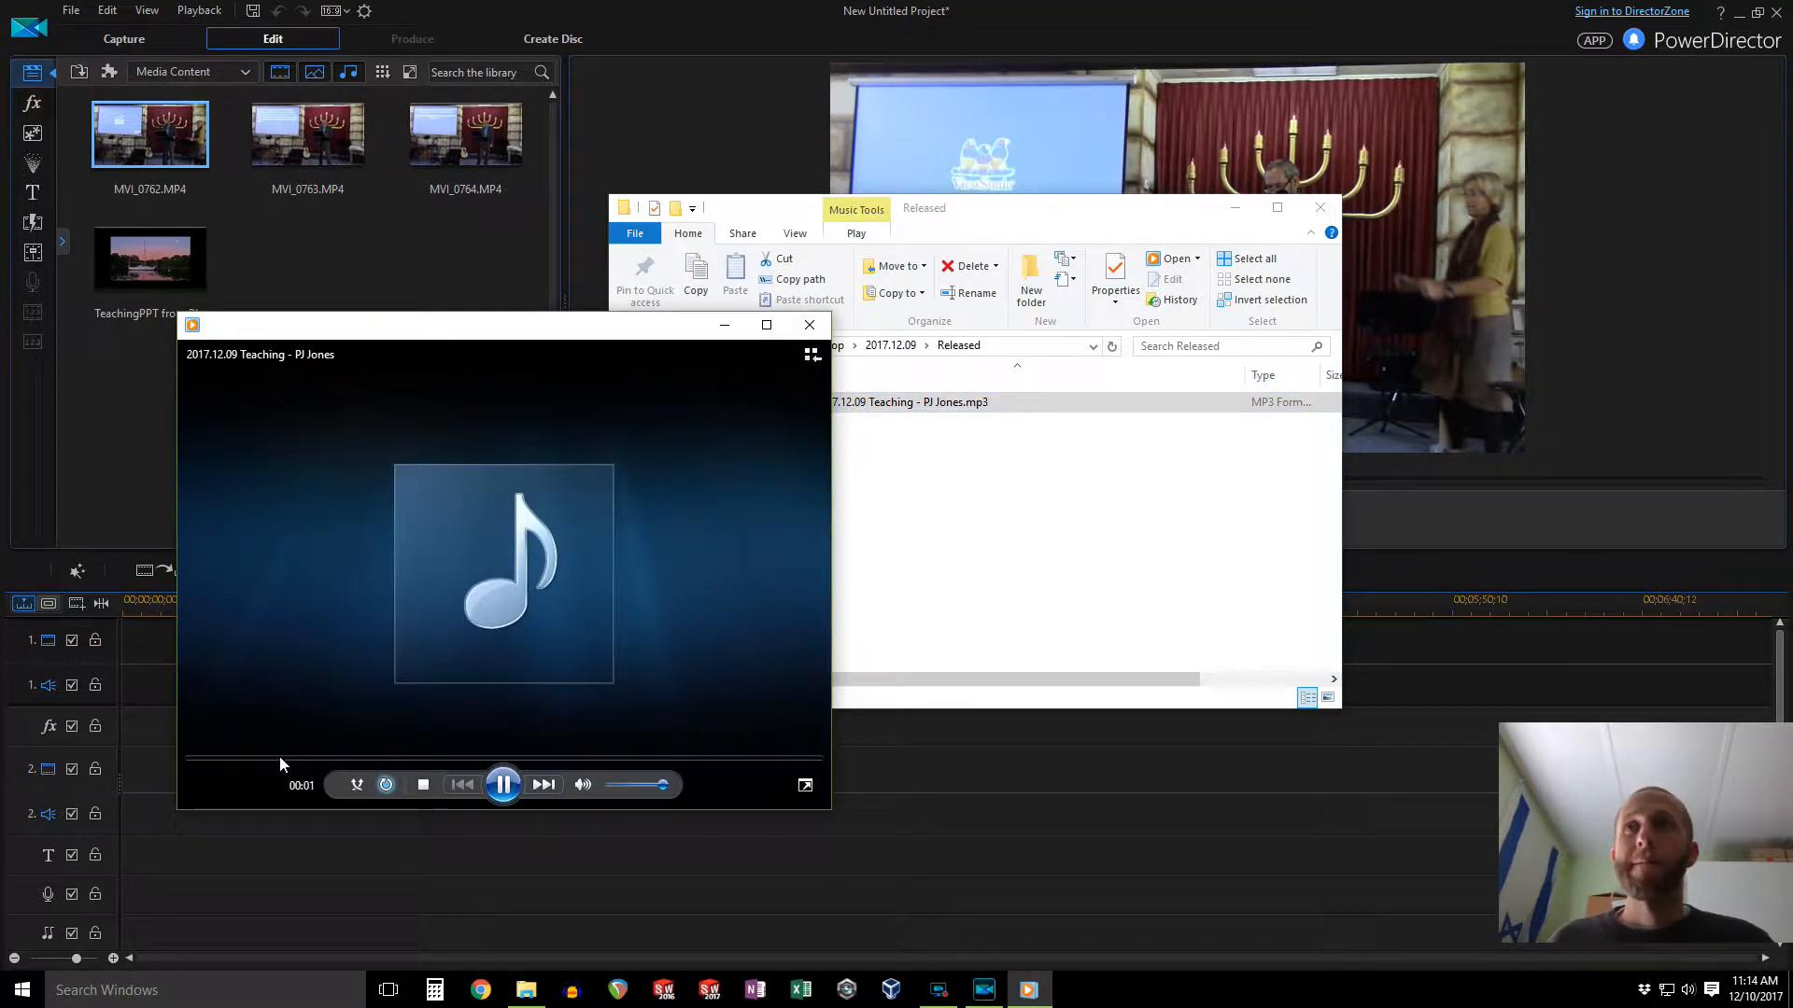
pyautogui.moveTo(282, 756); pyautogui.dragTo(792, 758)
pyautogui.click(815, 329)
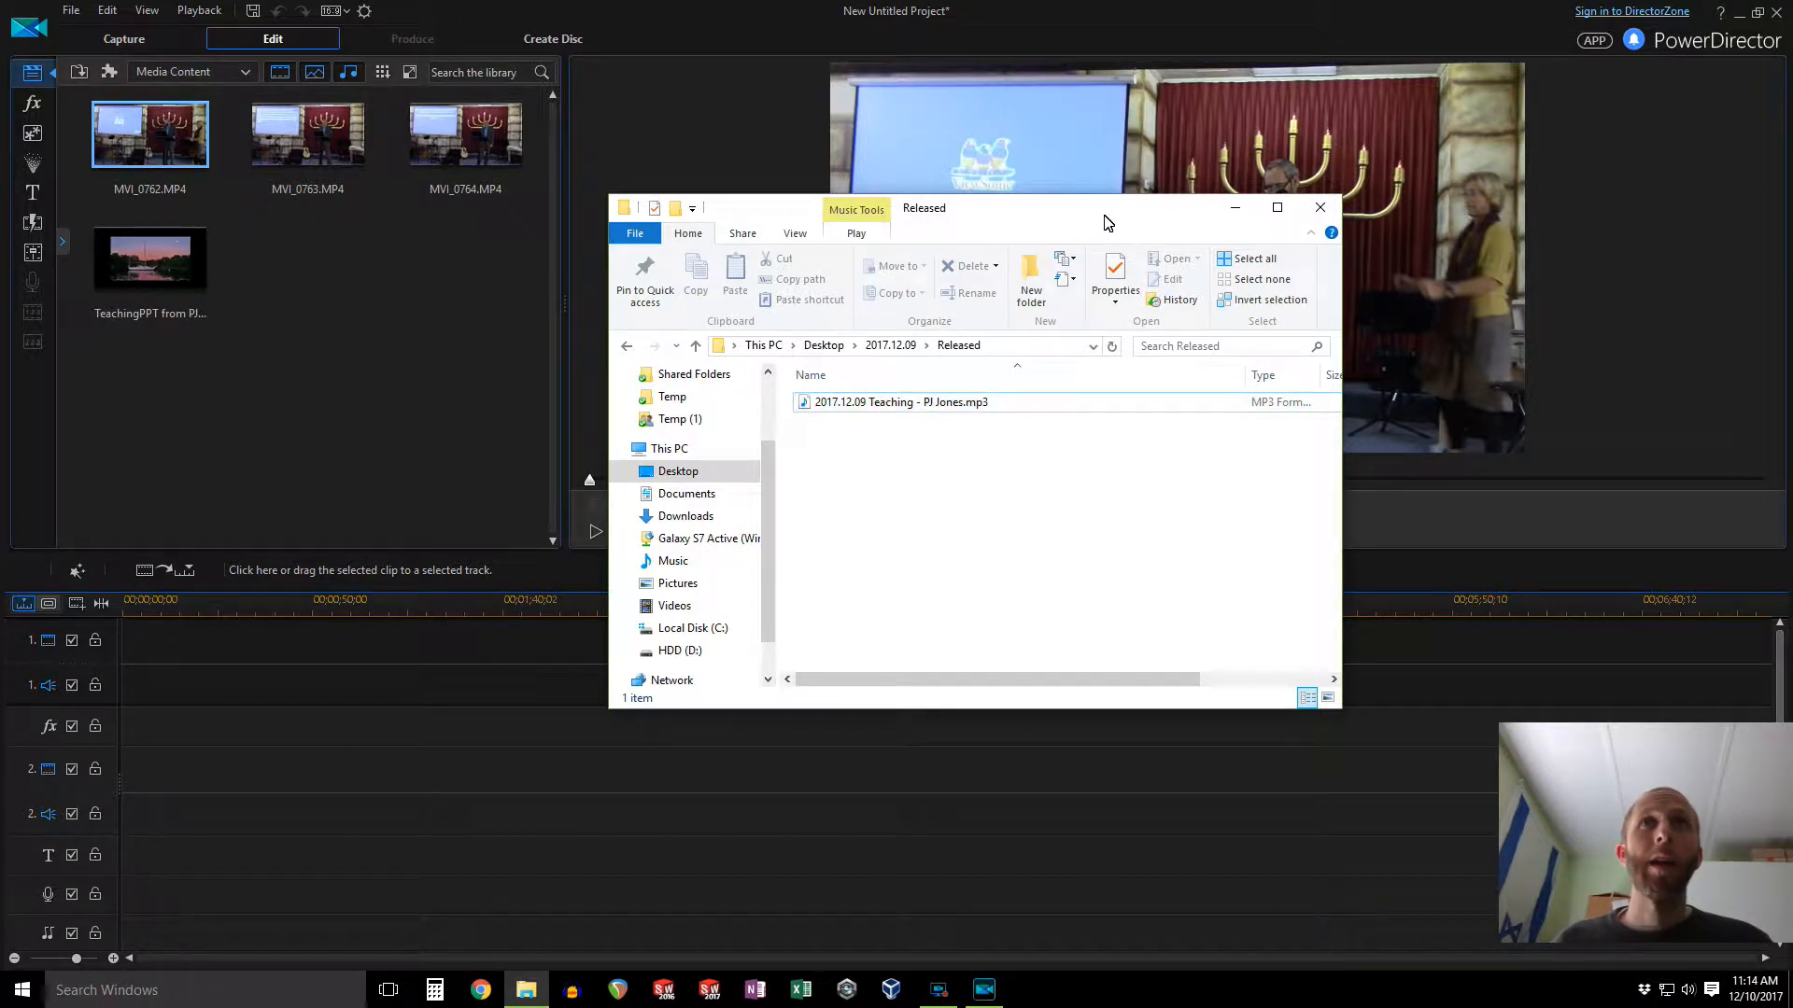
# Step: Import the rendered MP3 into the media library by dragging it in from the Released folder
pyautogui.moveTo(928, 404); pyautogui.dragTo(386, 347)
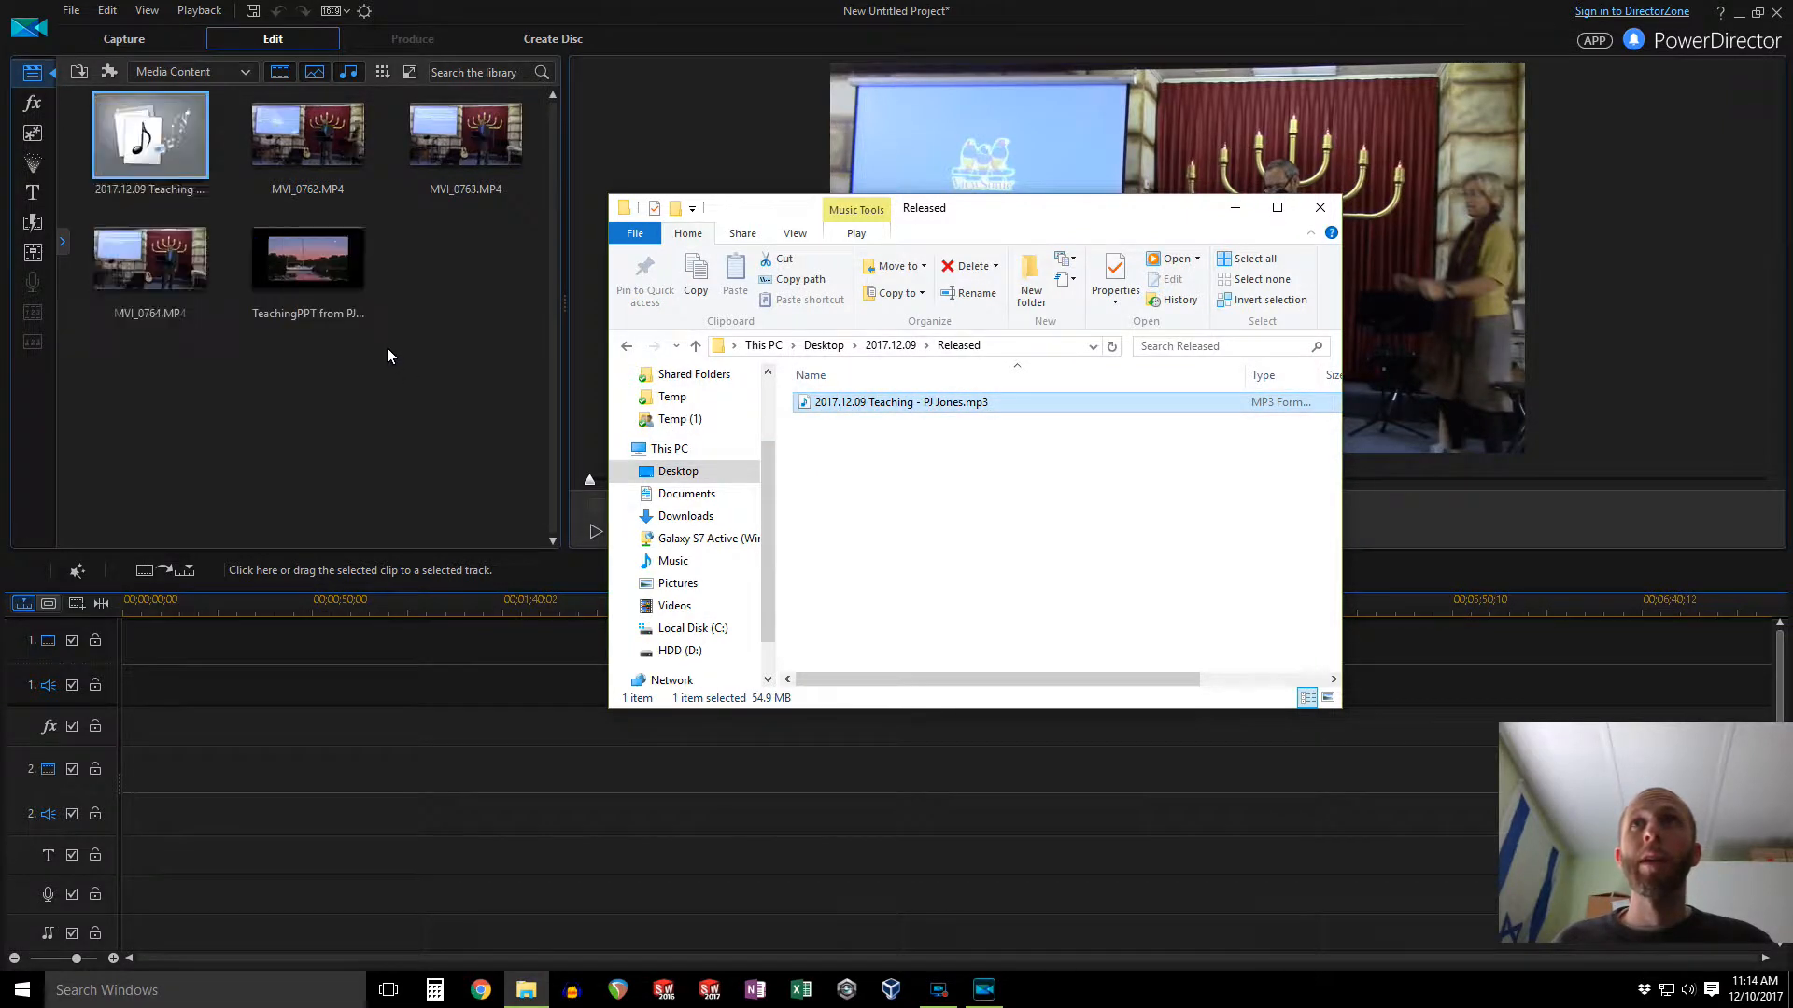
pyautogui.click(433, 327)
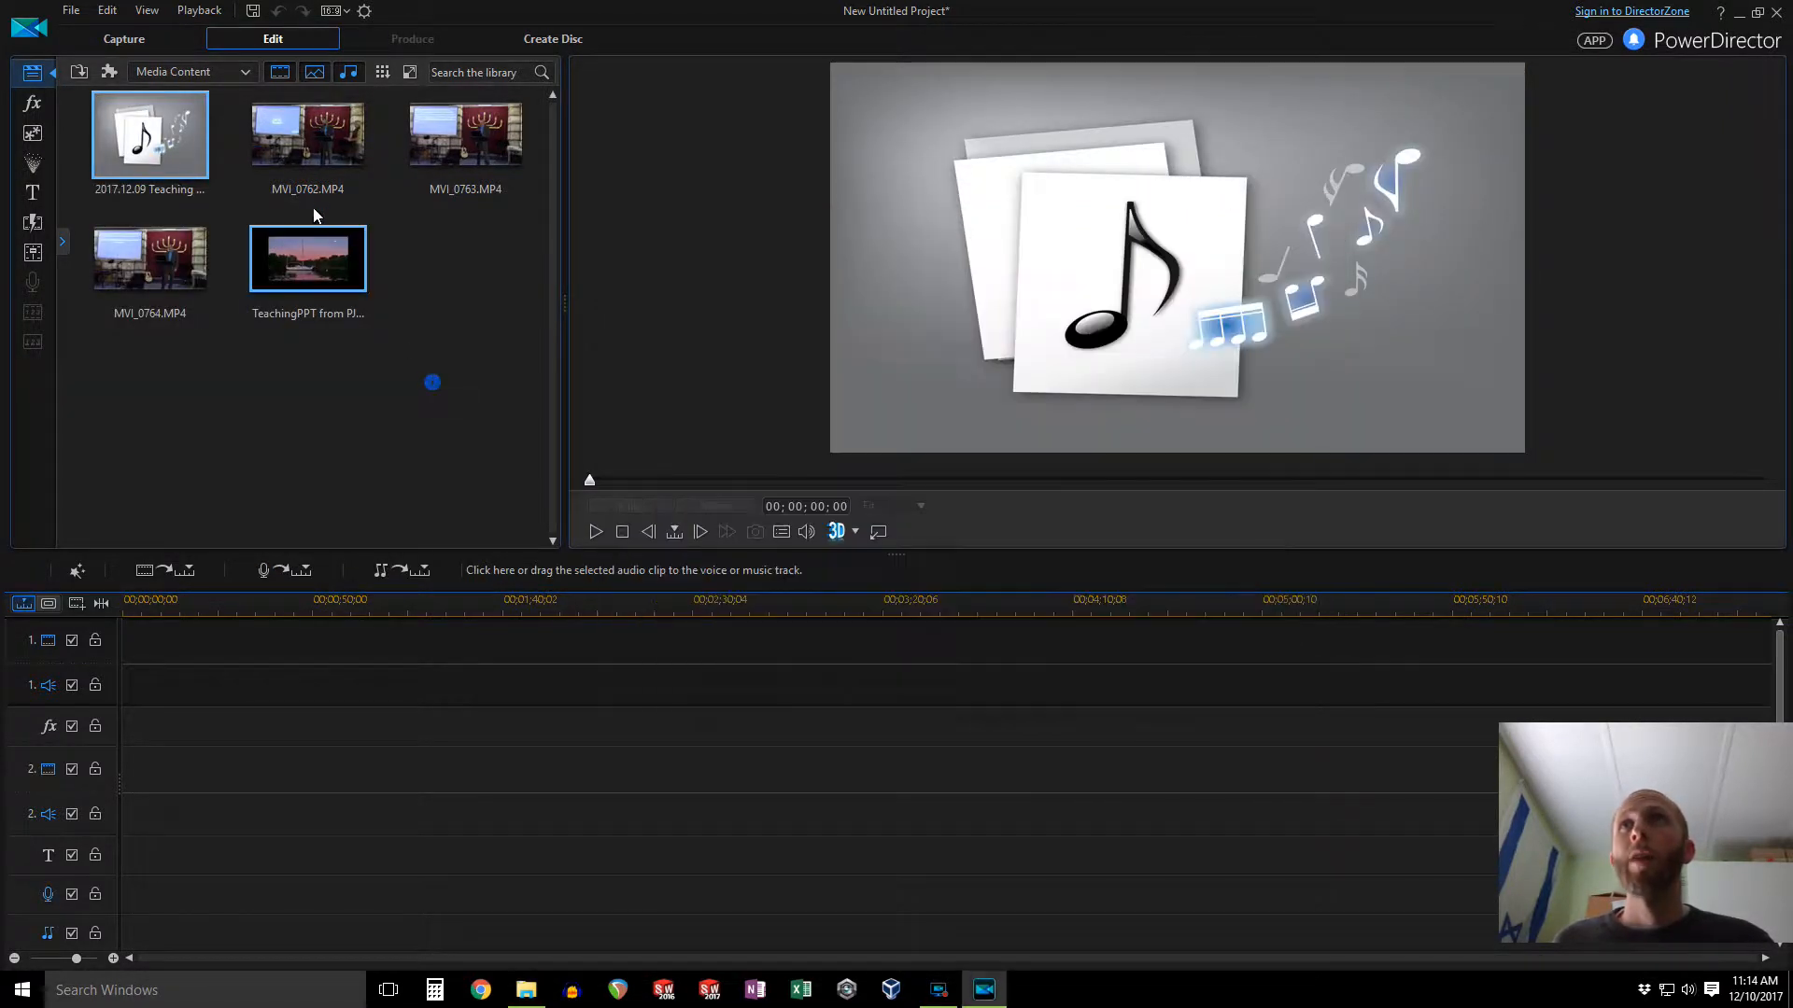
# Step: Select the MP3, MVI_0762 and the TeachingPPT slide video and place them together on the timeline
pyautogui.click(315, 146)
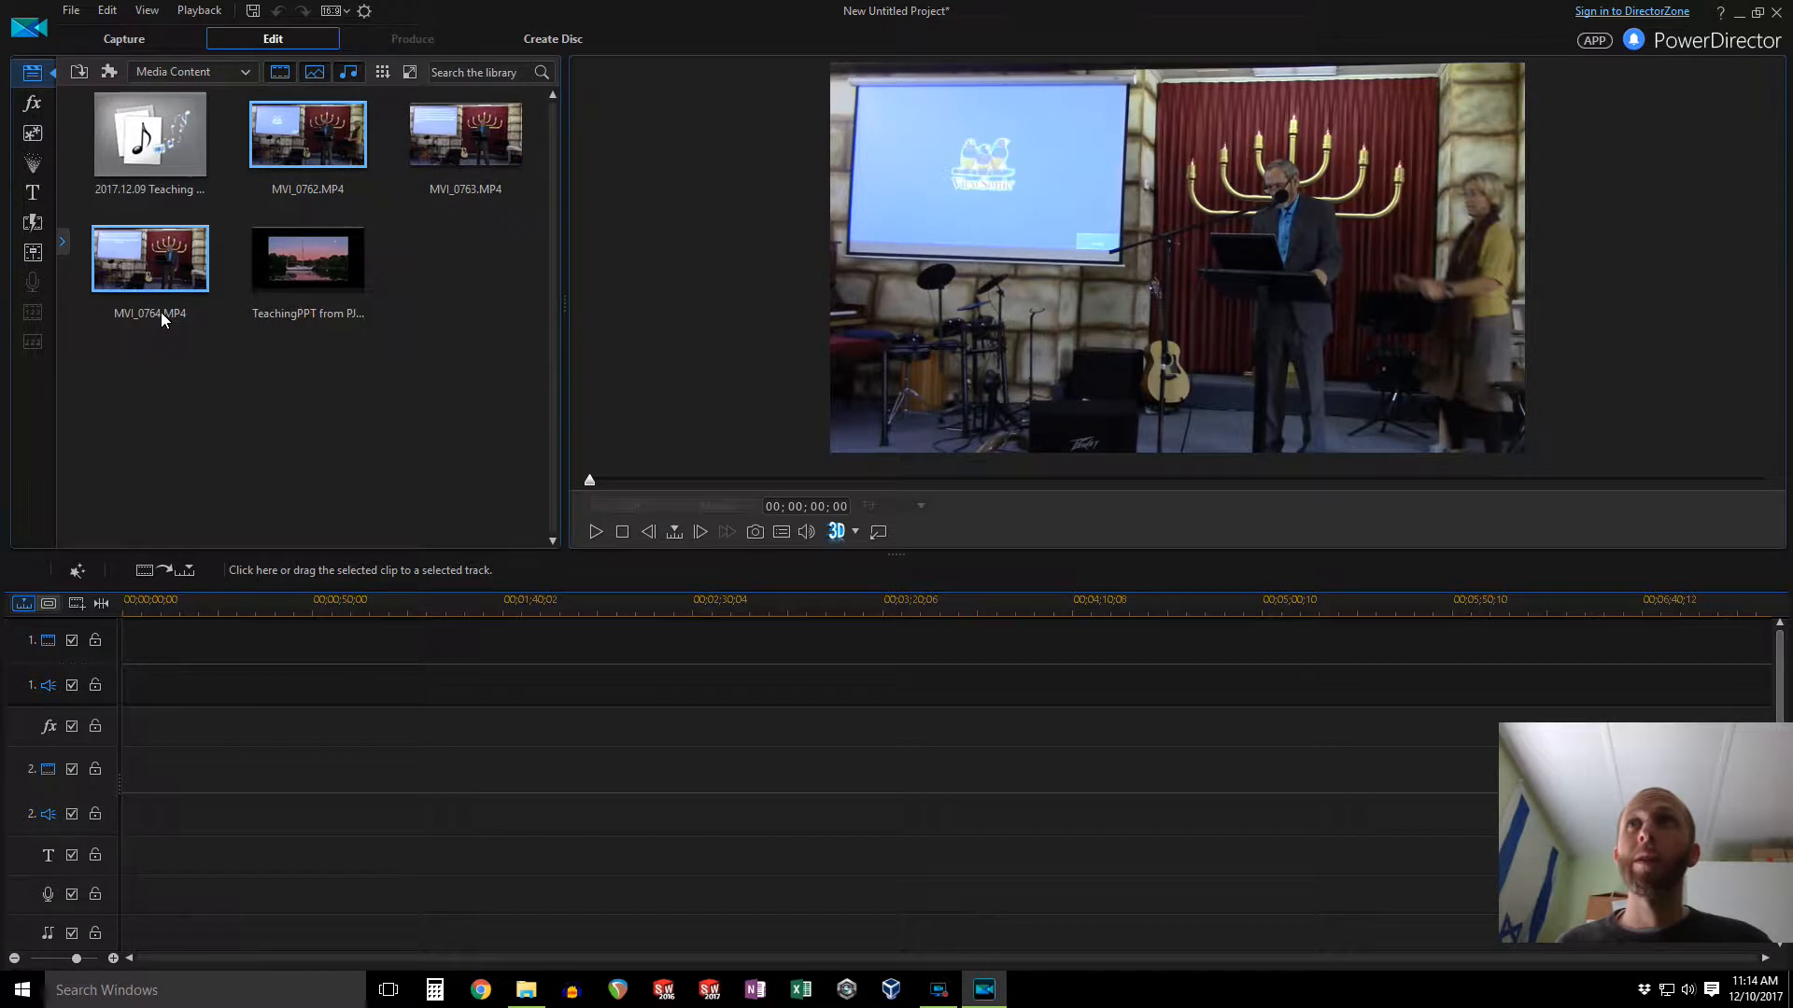
pyautogui.click(164, 160)
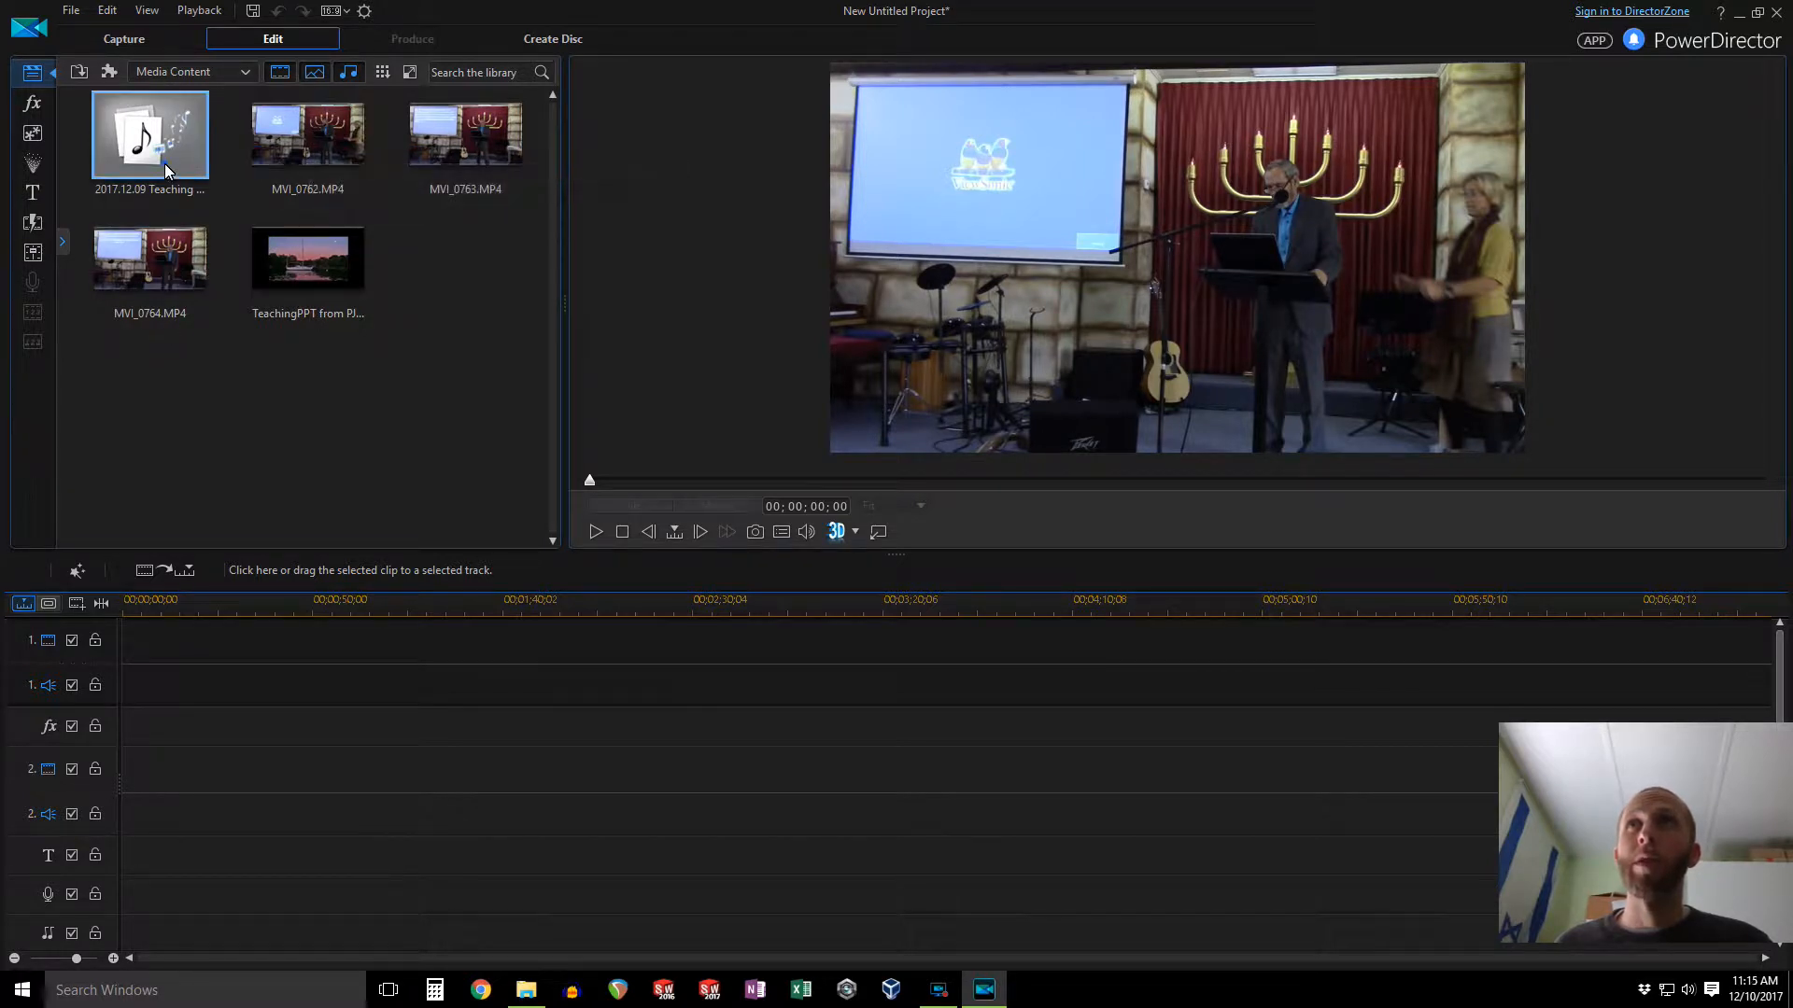
pyautogui.click(266, 154)
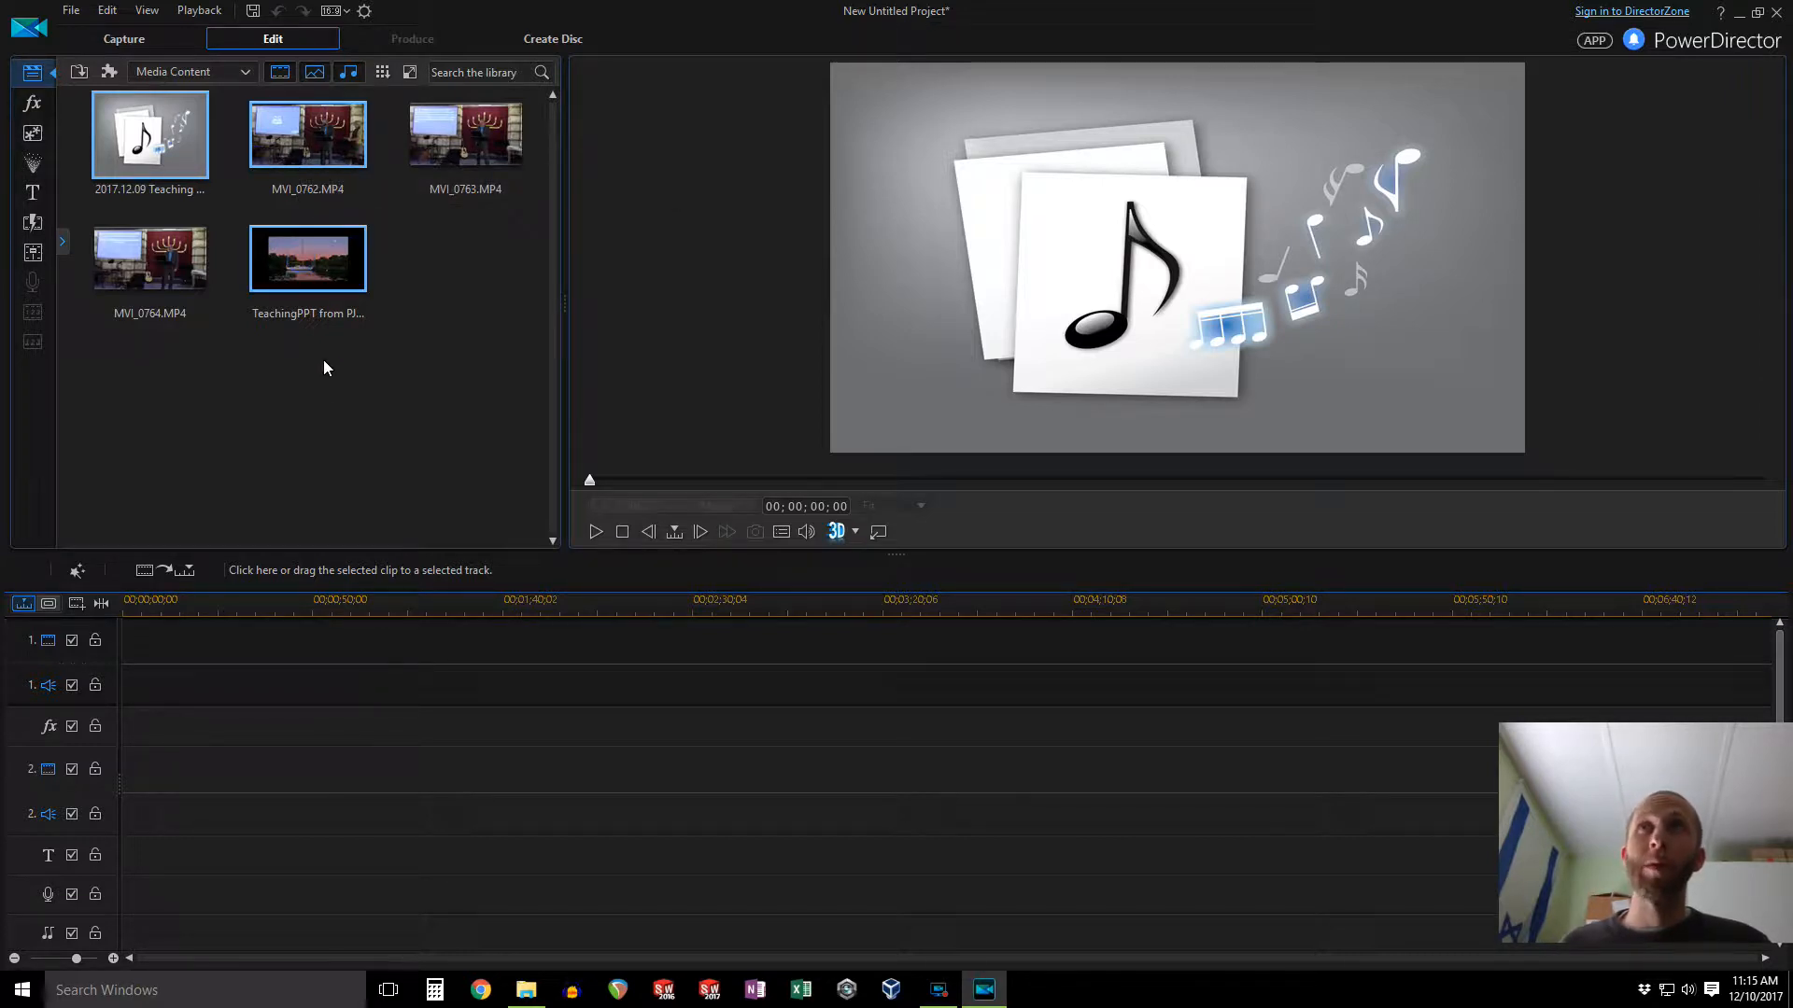
pyautogui.moveTo(304, 260); pyautogui.dragTo(190, 712)
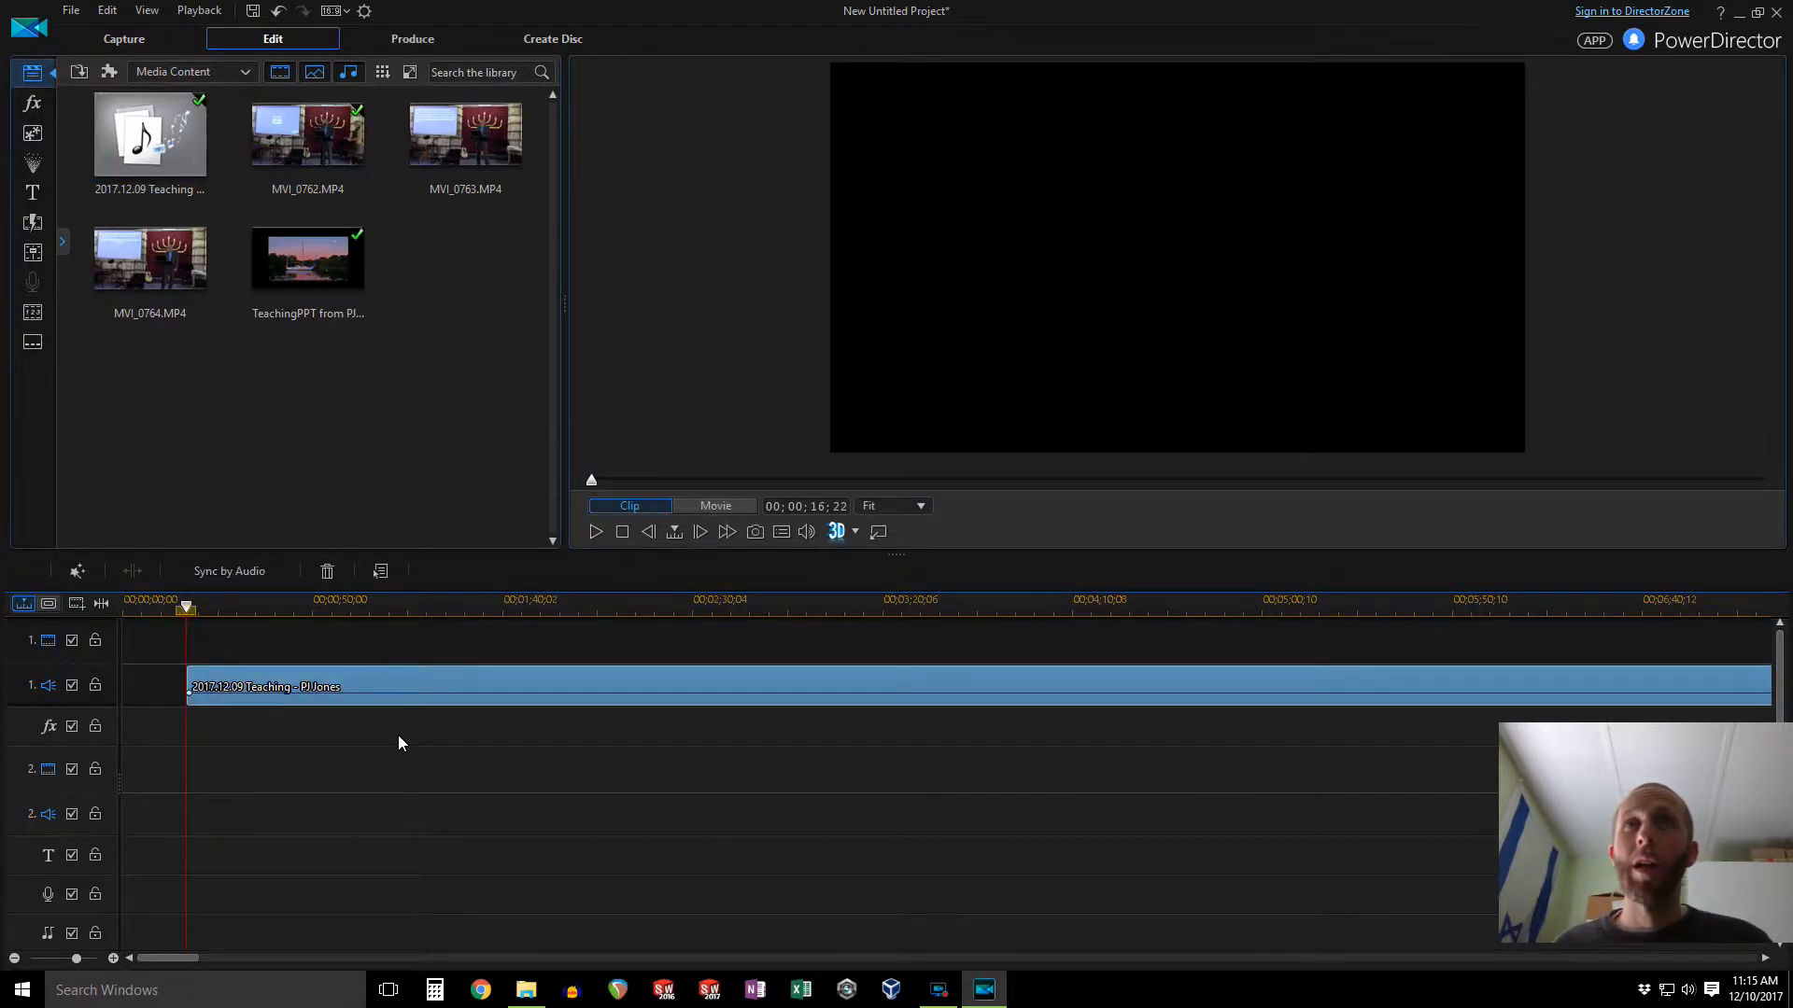
# Step: Synchronize the timeline clips by their audio with Sync by Audio
pyautogui.click(14, 959)
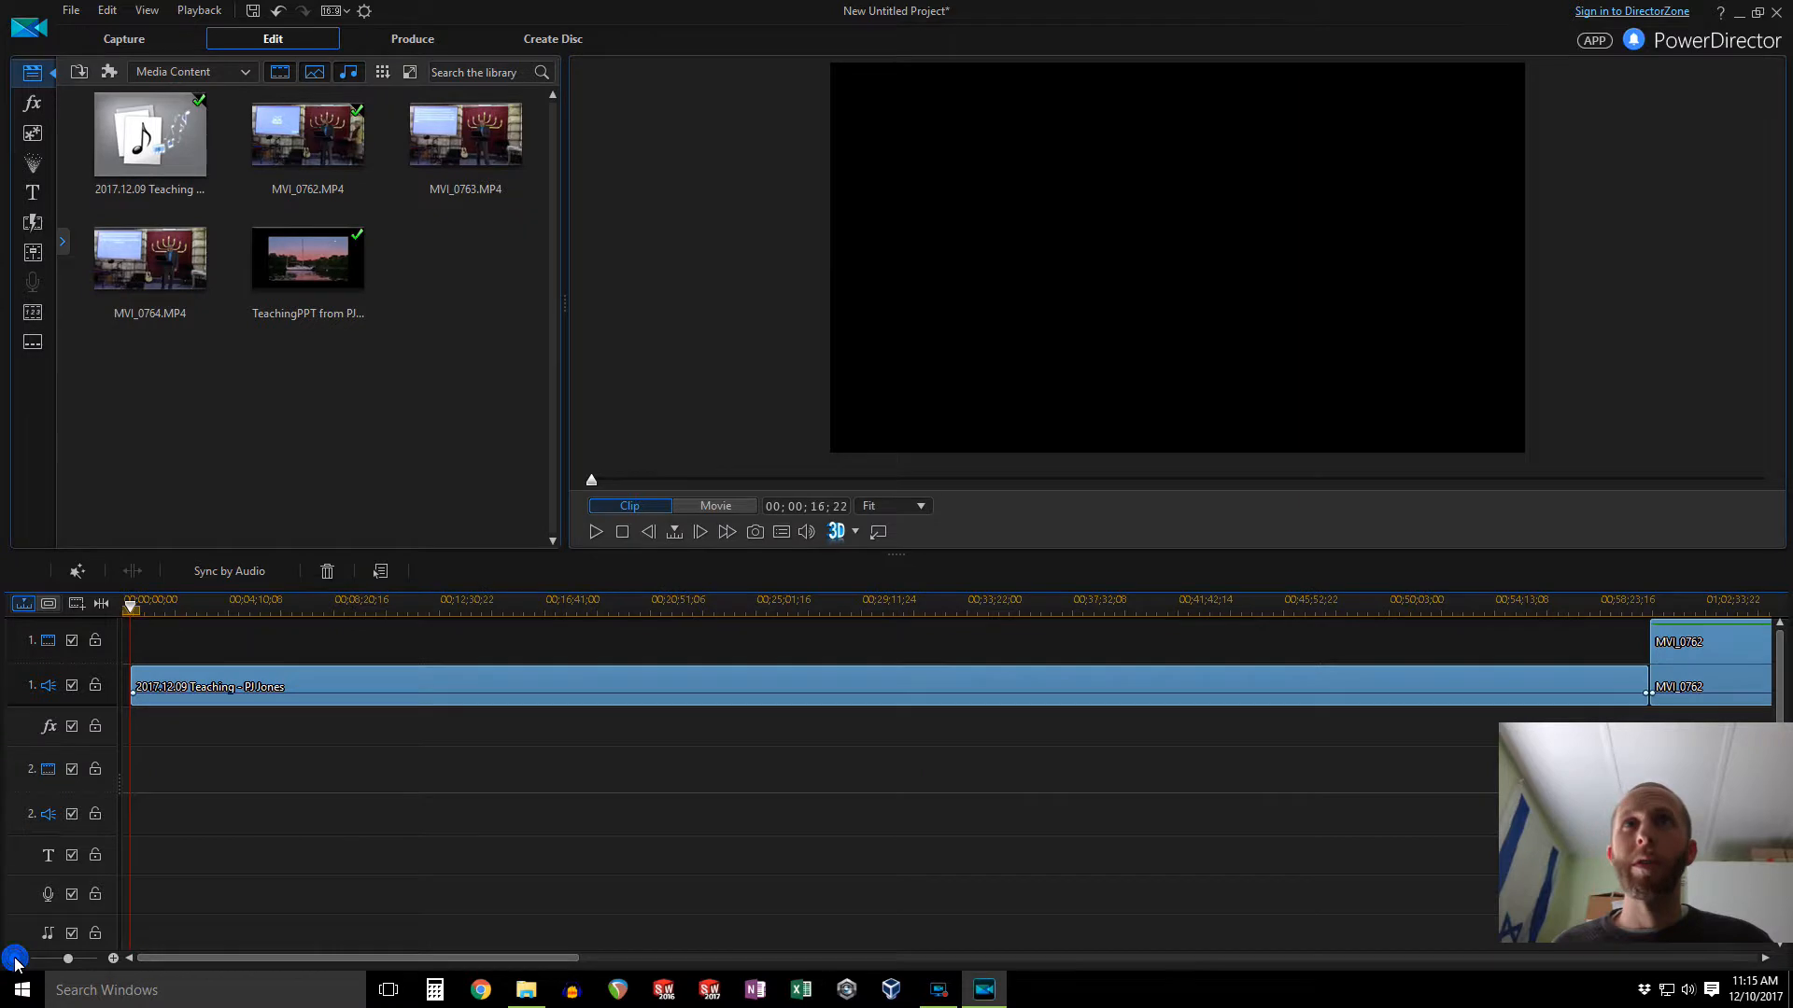
pyautogui.click(14, 958)
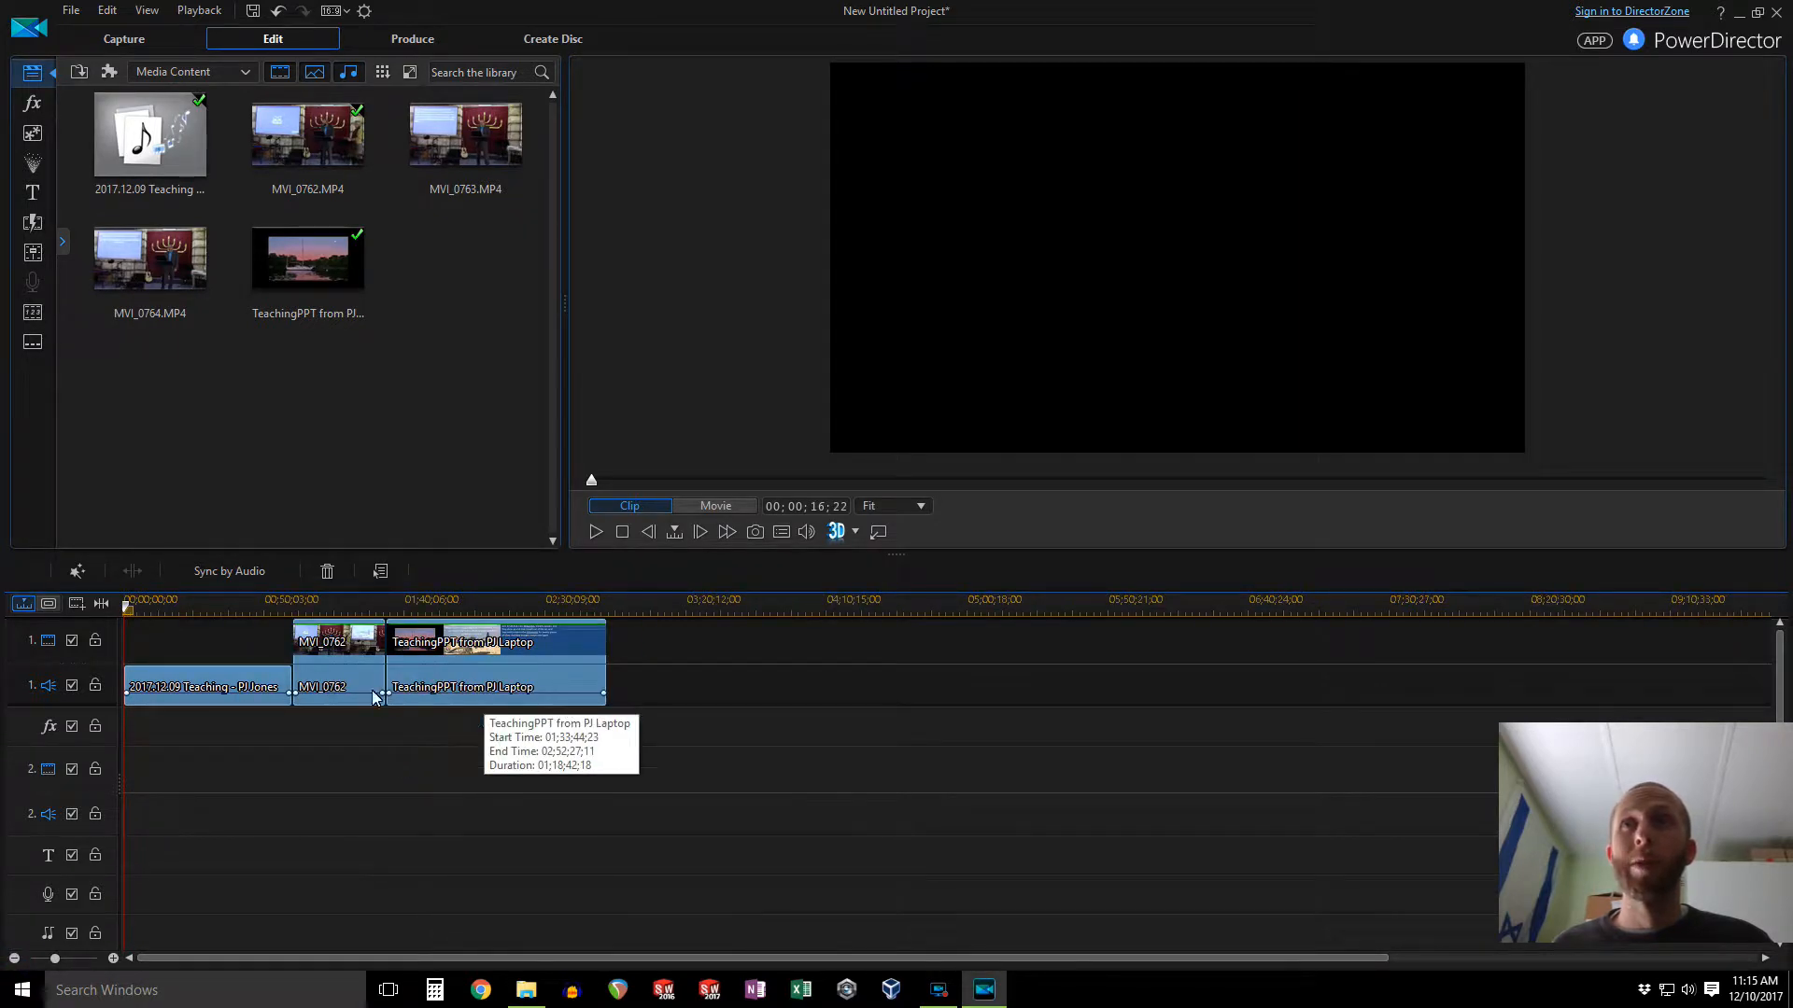
pyautogui.click(232, 573)
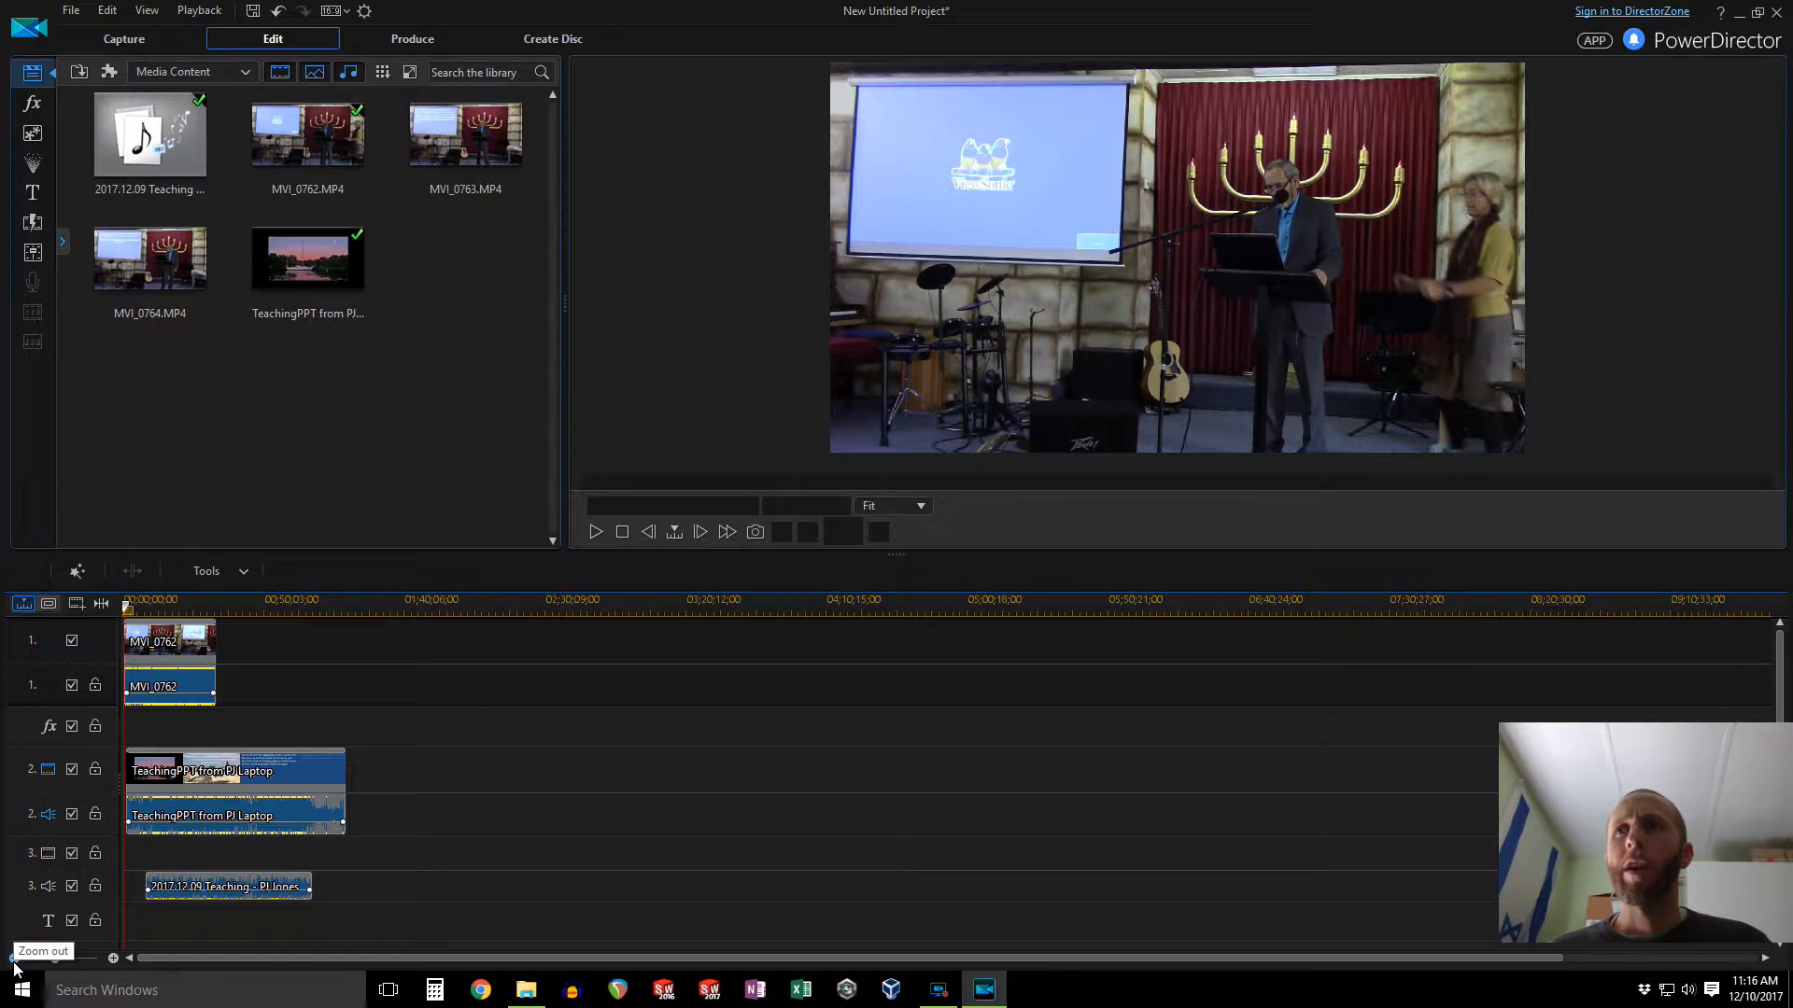
# Step: Disable the audio tracks of the camera clip and the slide video on the timeline
pyautogui.click(113, 958)
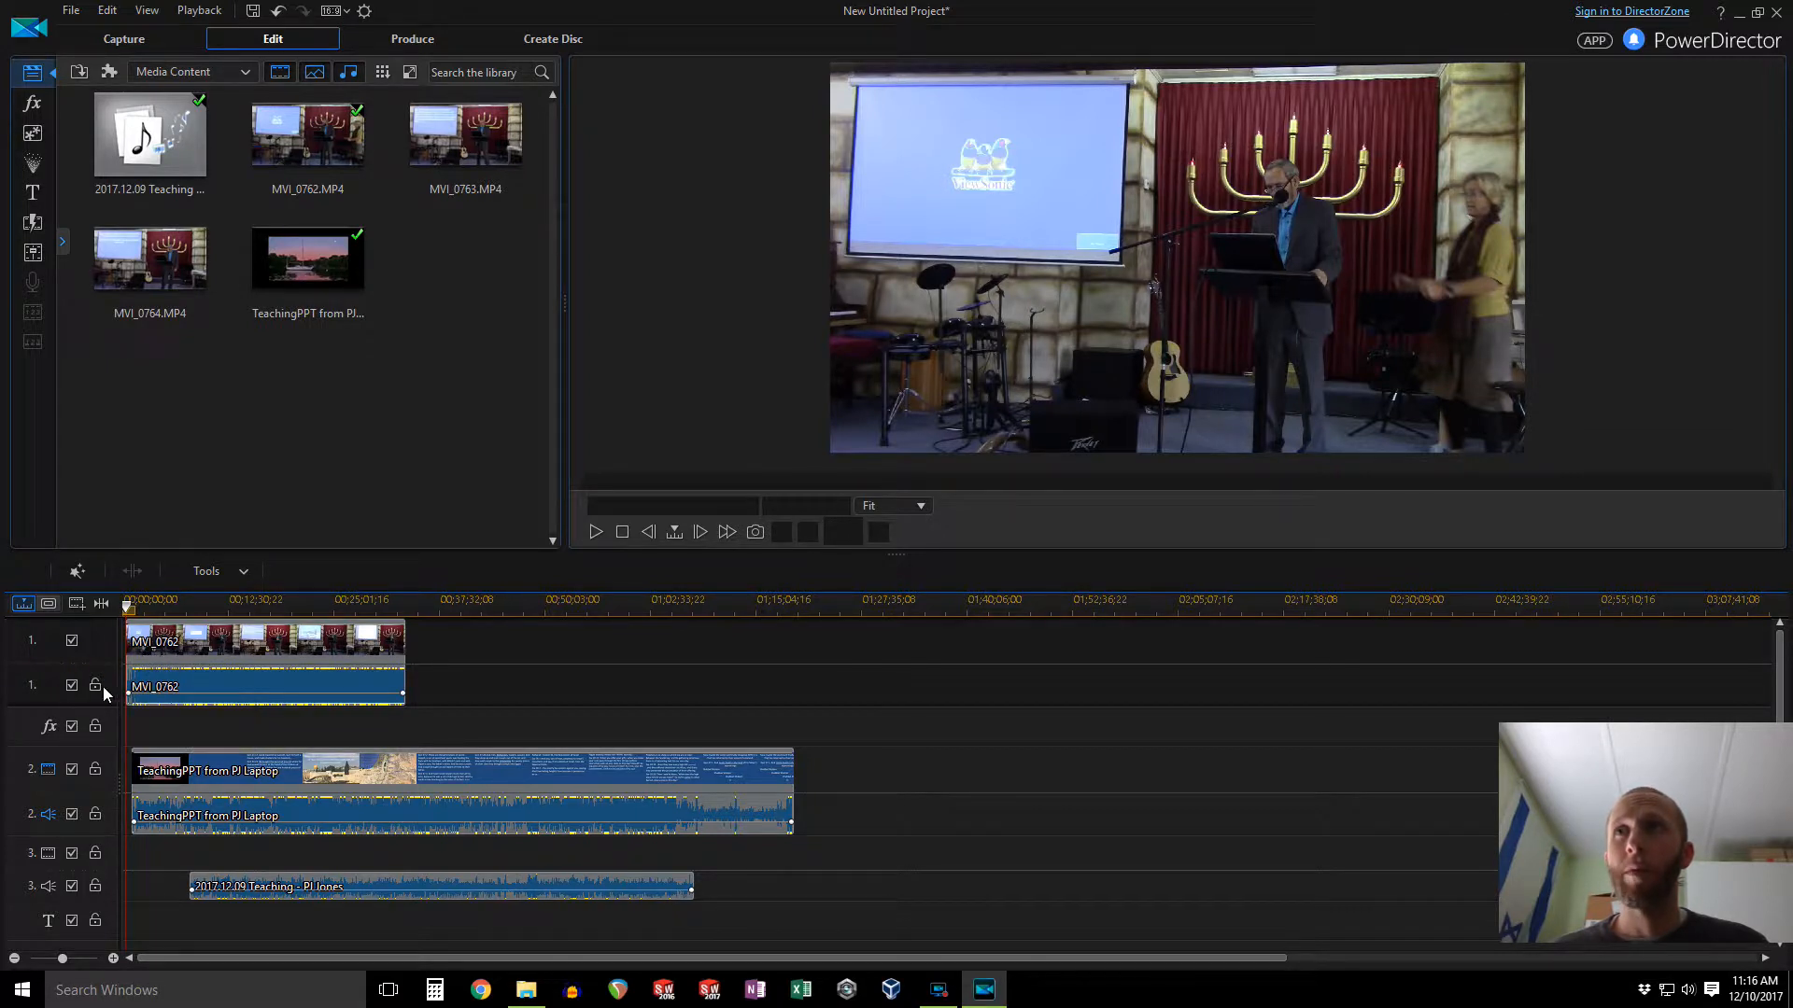
pyautogui.click(72, 686)
pyautogui.click(73, 815)
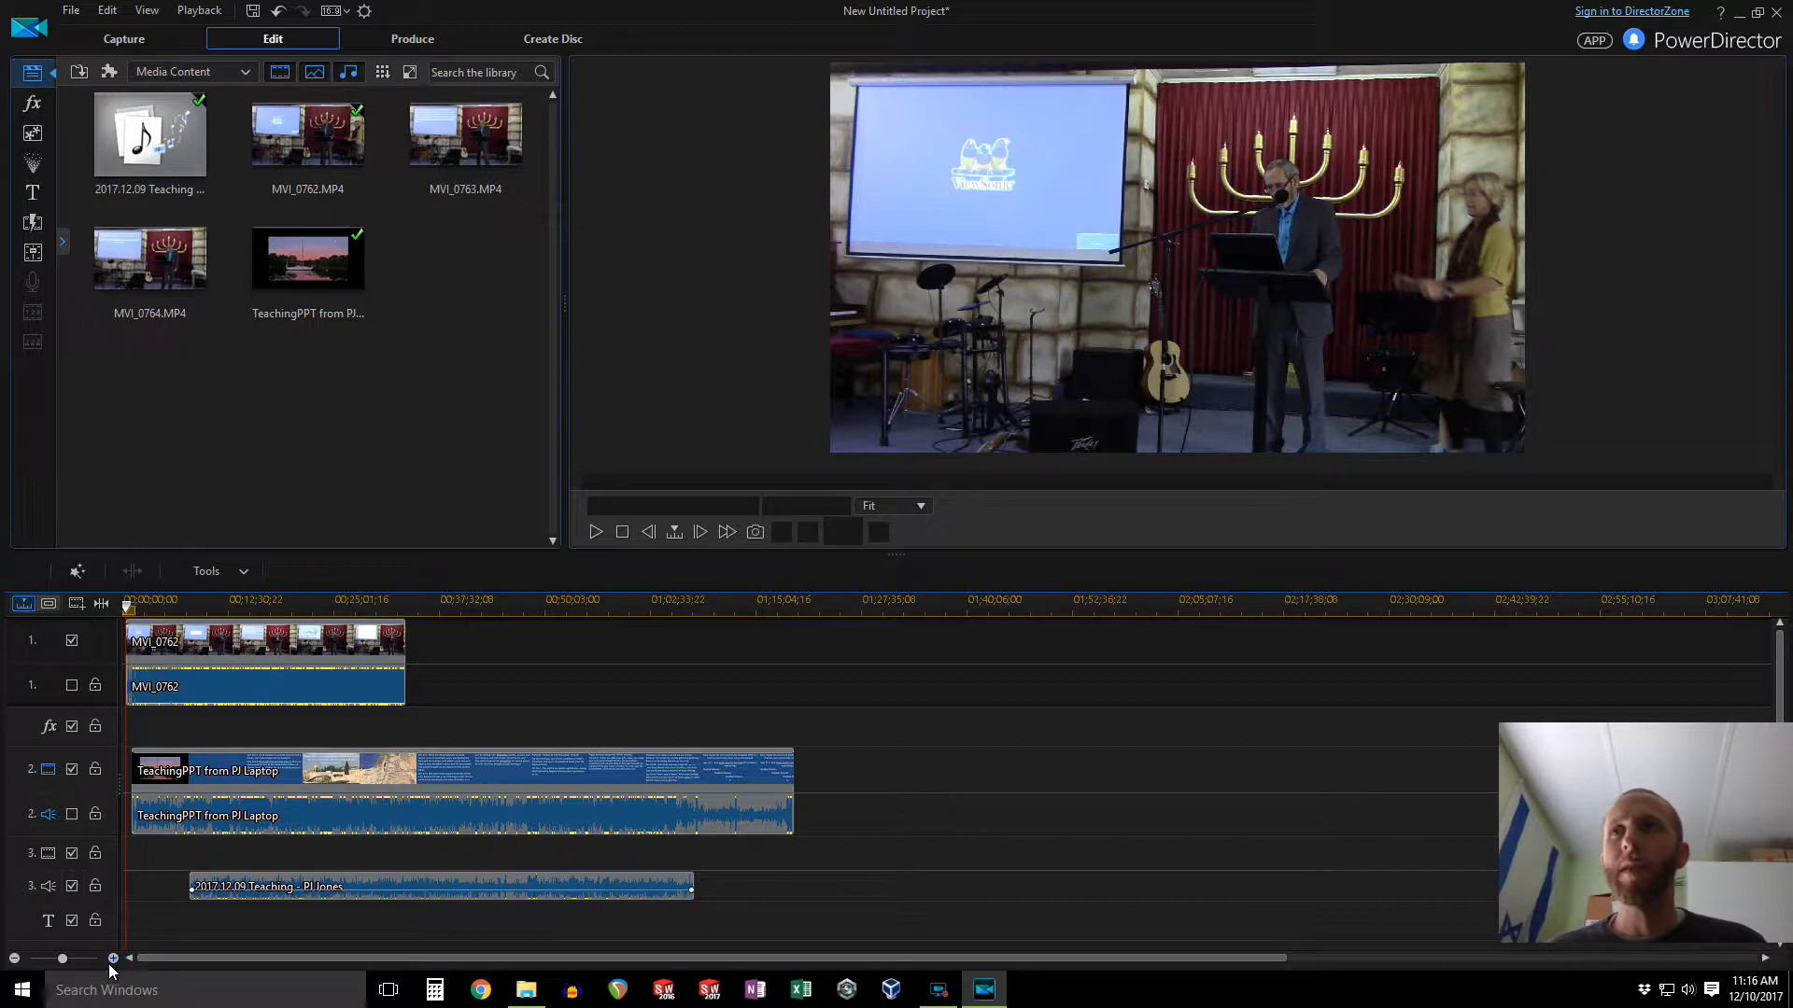
# Step: Trim the start of the slide video so it begins where the MP3 audio starts
pyautogui.click(203, 603)
pyautogui.click(115, 960)
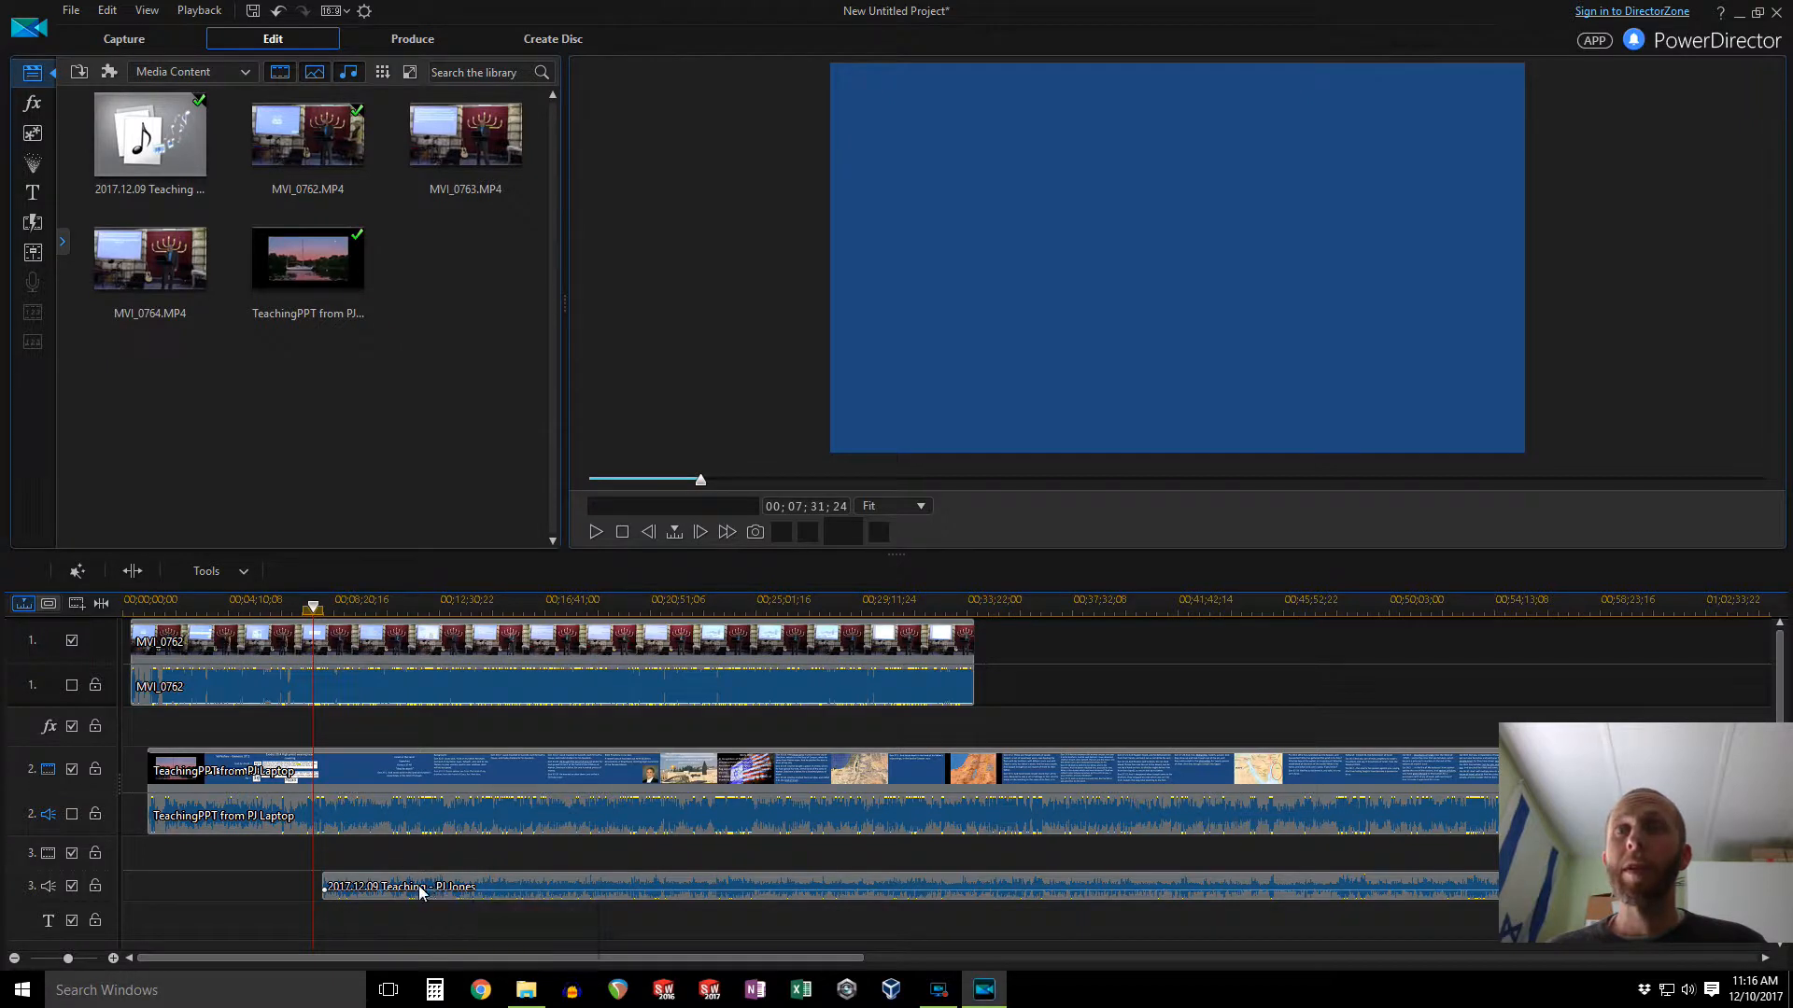
pyautogui.click(248, 775)
pyautogui.moveTo(154, 783); pyautogui.dragTo(324, 786)
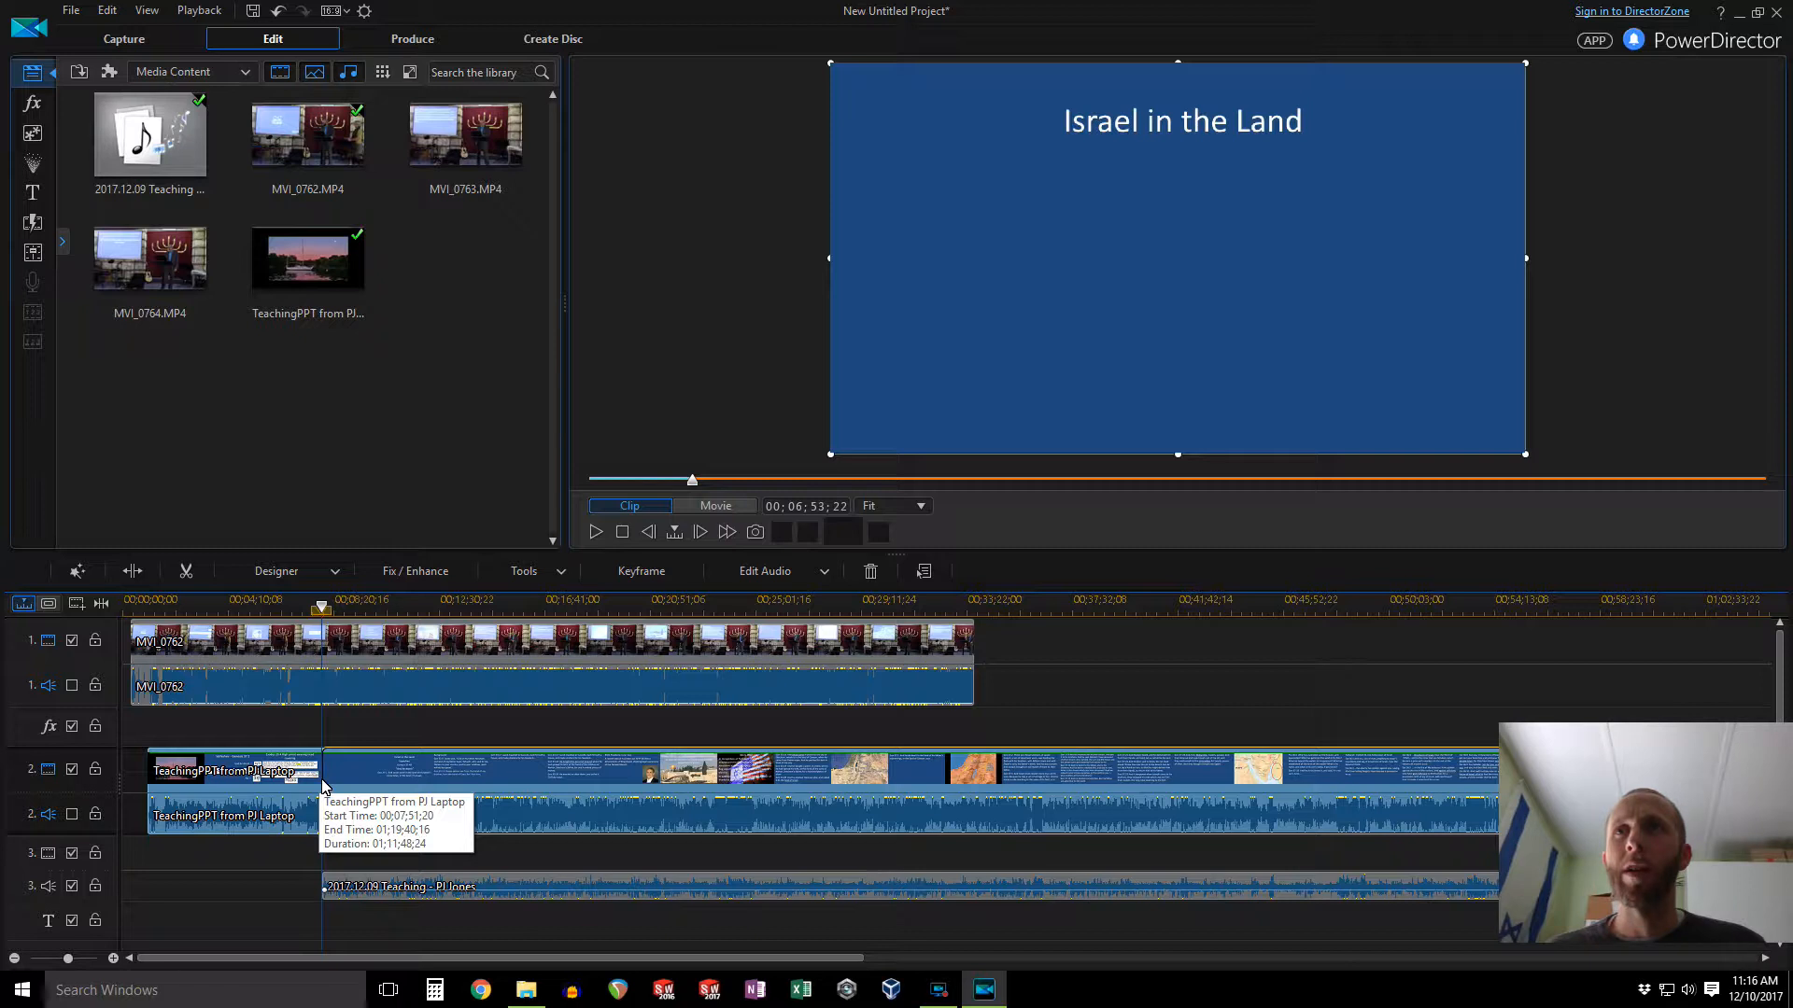
pyautogui.moveTo(324, 785); pyautogui.dragTo(322, 785)
# Step: Trim the start of the MVI_0762 camera clip to the same point where the MP3 audio starts
pyautogui.click(138, 644)
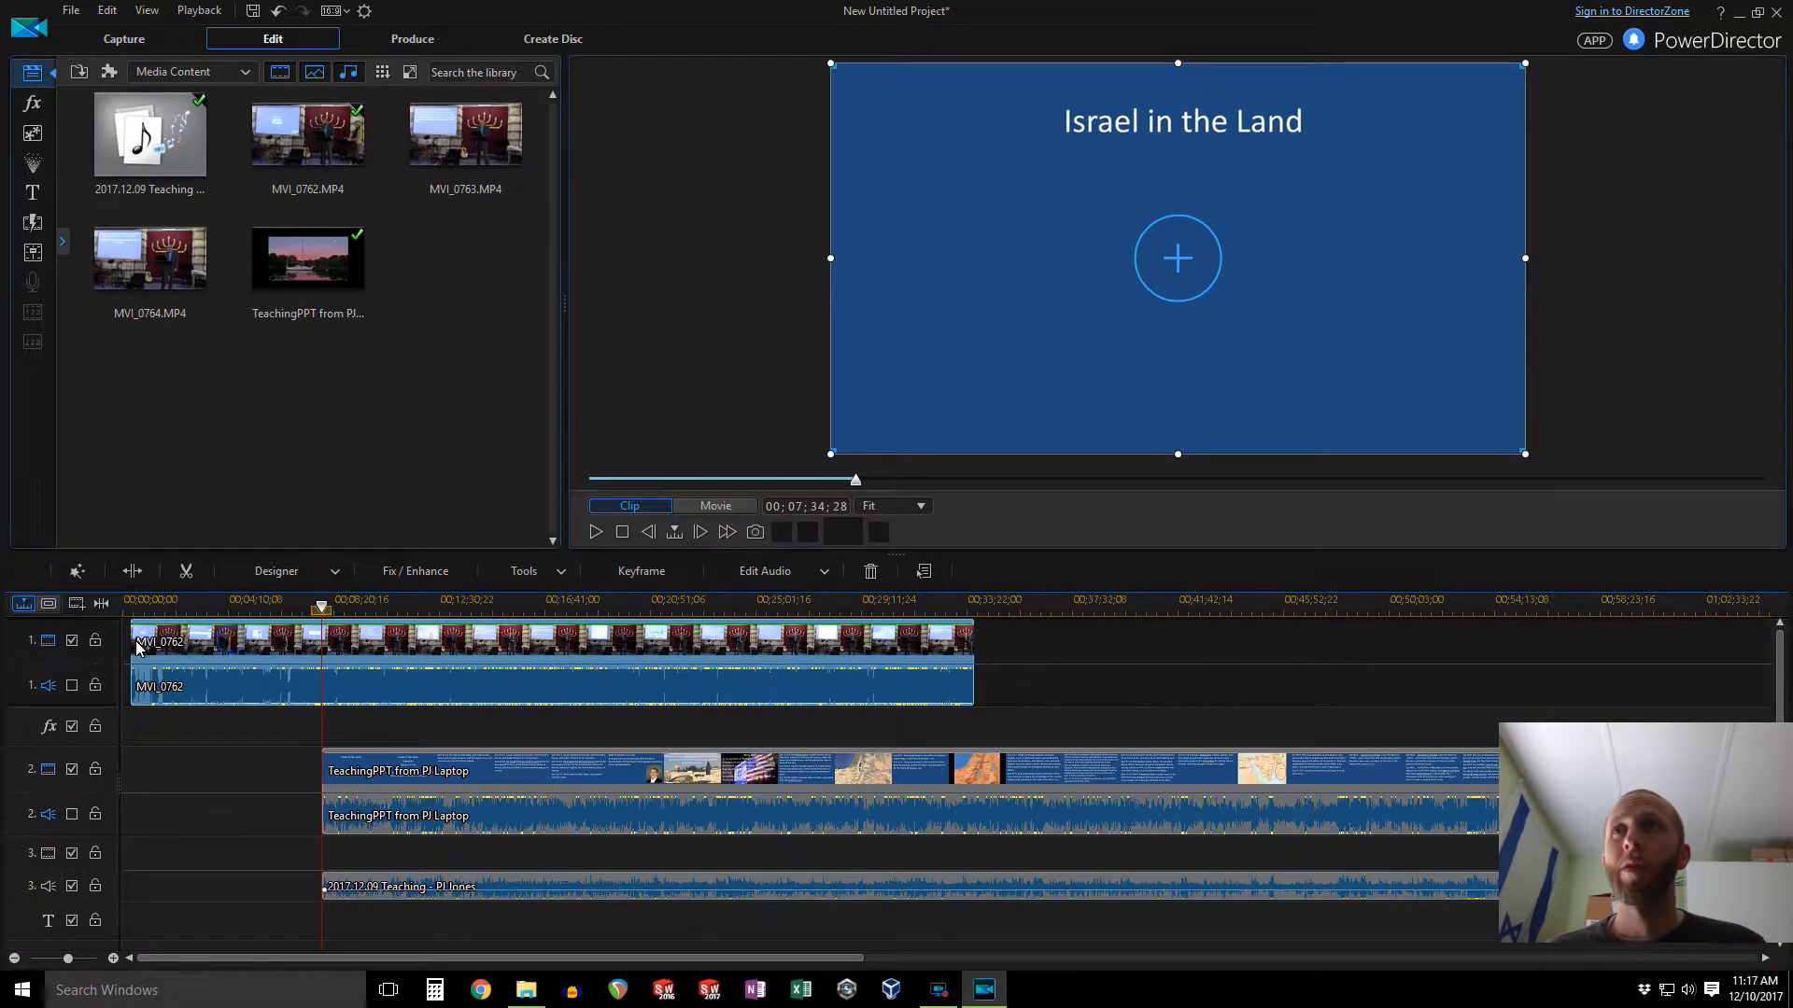
pyautogui.moveTo(135, 649); pyautogui.dragTo(322, 653)
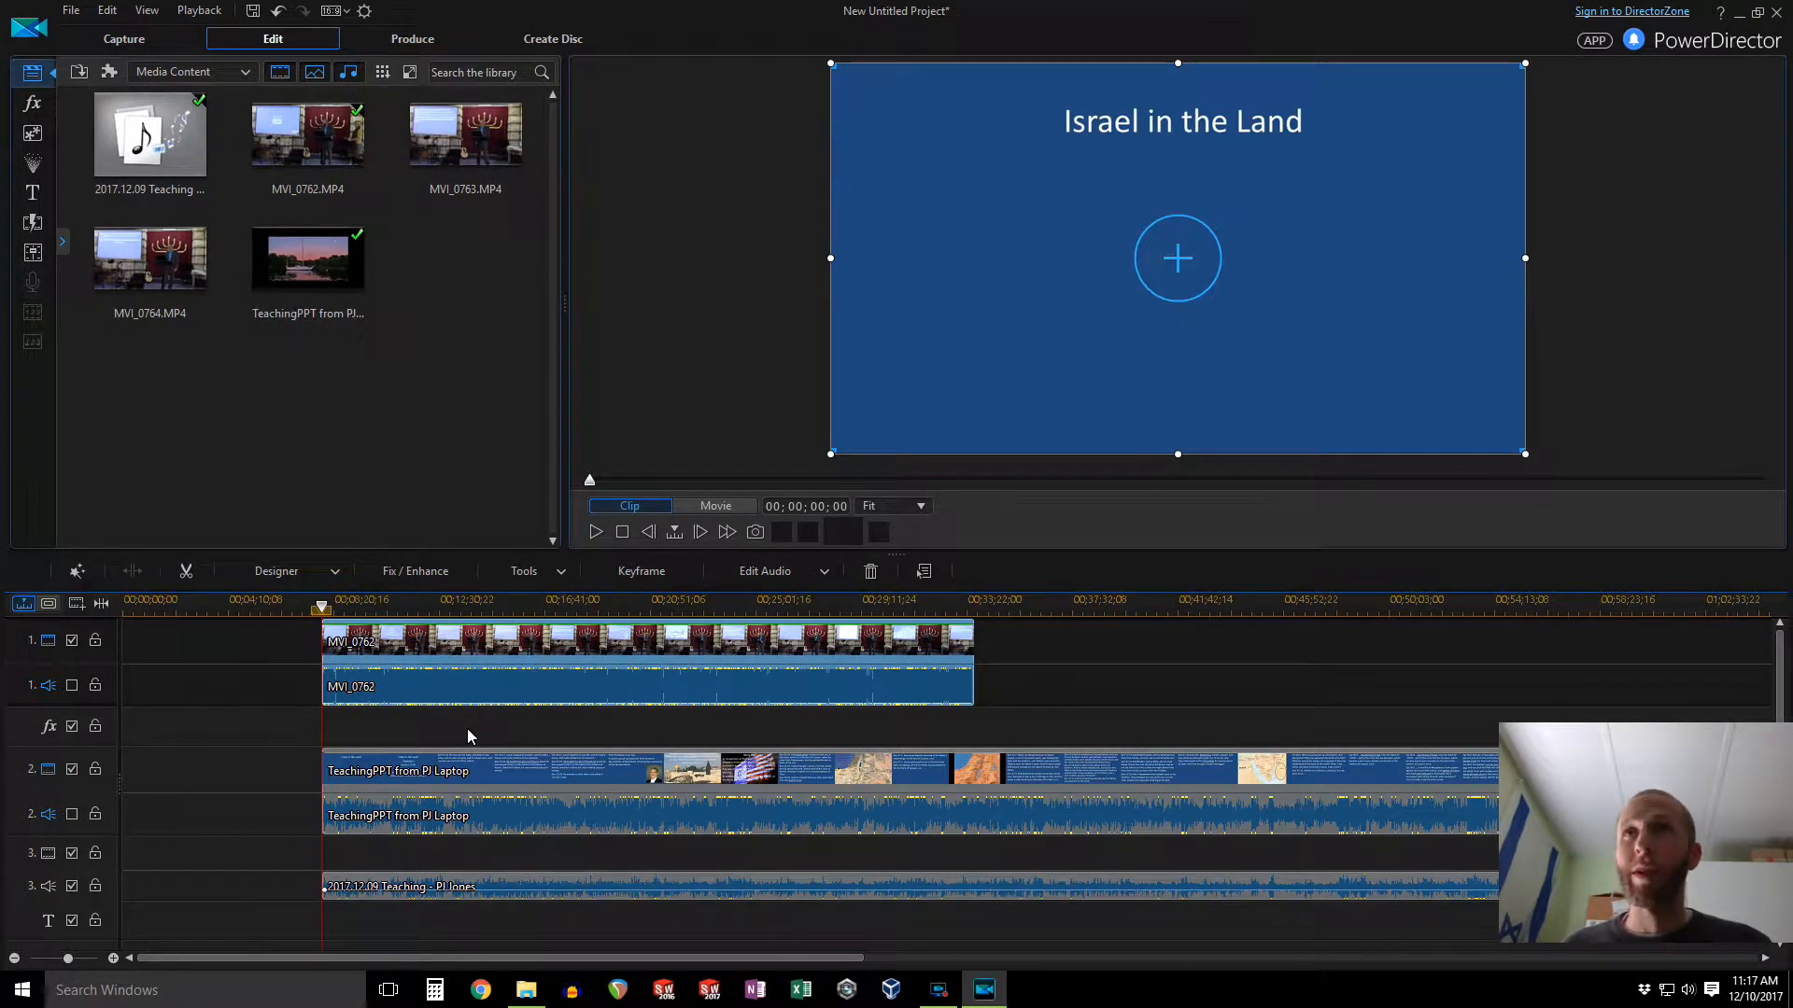
# Step: Shrink the slide video and position it as an overlay over the lower-left area of the camera view
pyautogui.click(487, 773)
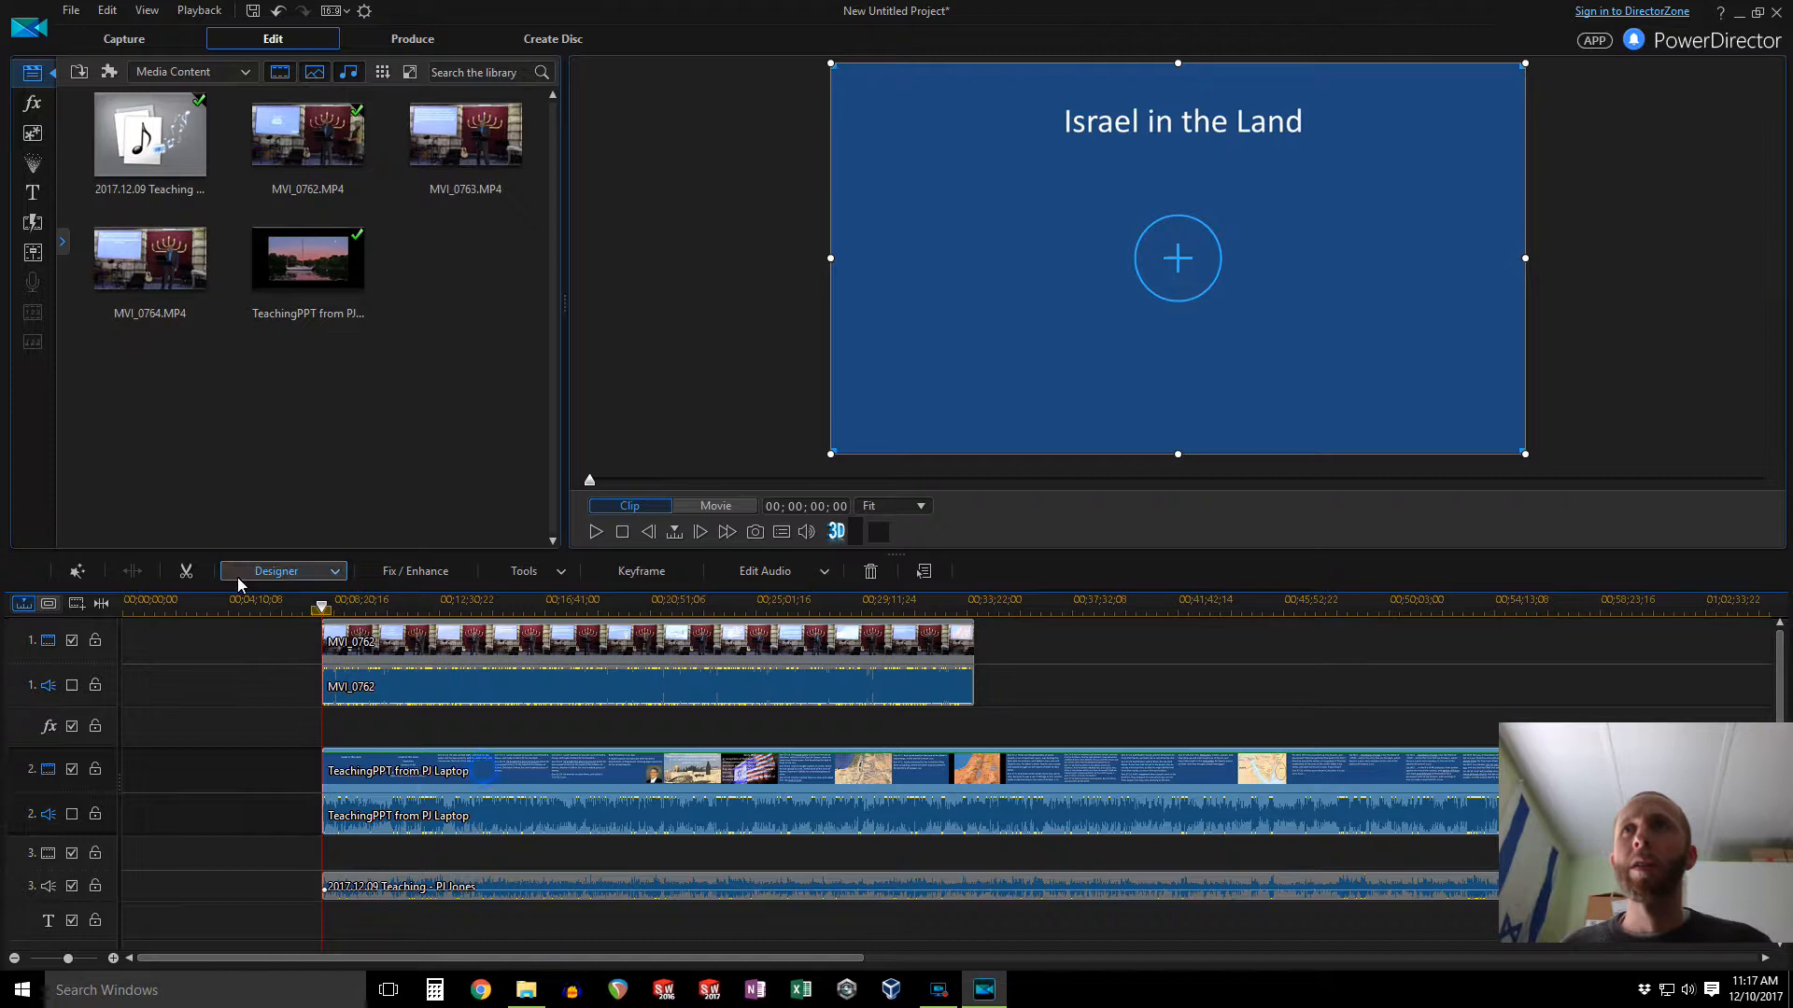
pyautogui.moveTo(831, 455); pyautogui.dragTo(1137, 280)
pyautogui.moveTo(1197, 228); pyautogui.dragTo(1226, 230)
pyautogui.moveTo(1322, 156); pyautogui.dragTo(952, 354)
# Step: Preview the synced clips and scroll the timeline to the end of the MVI_0762 camera clip
pyautogui.click(595, 533)
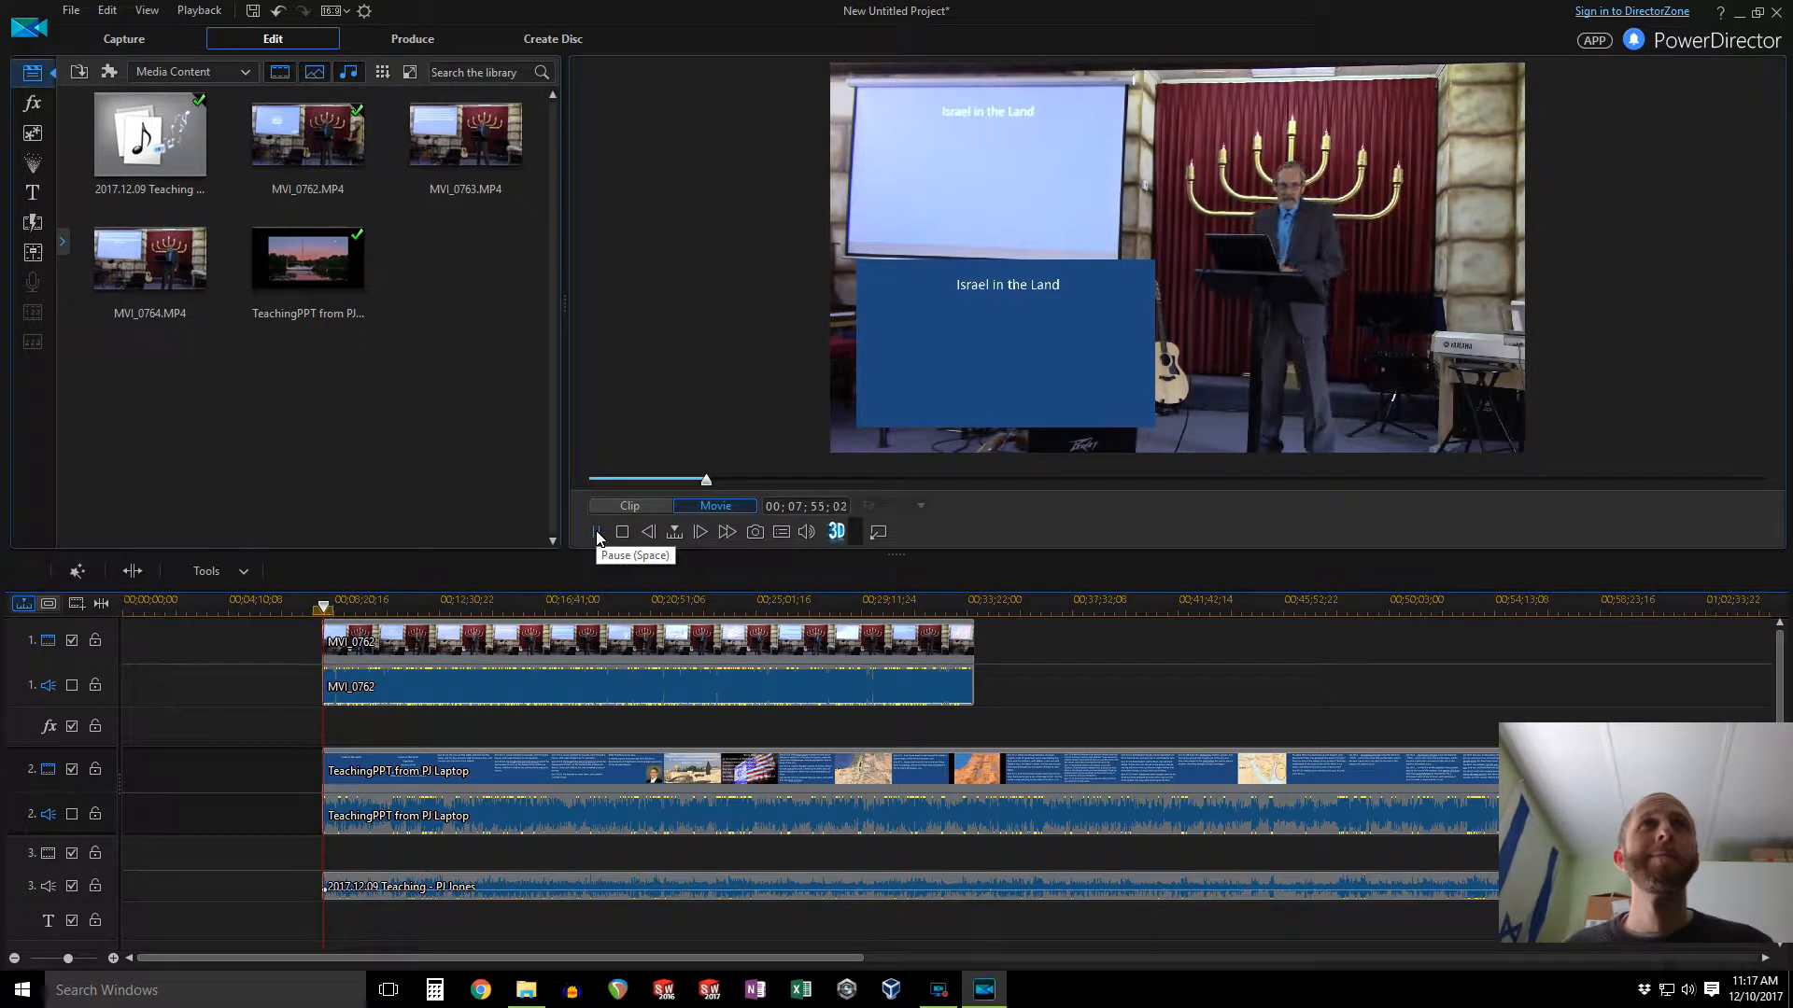
pyautogui.click(622, 532)
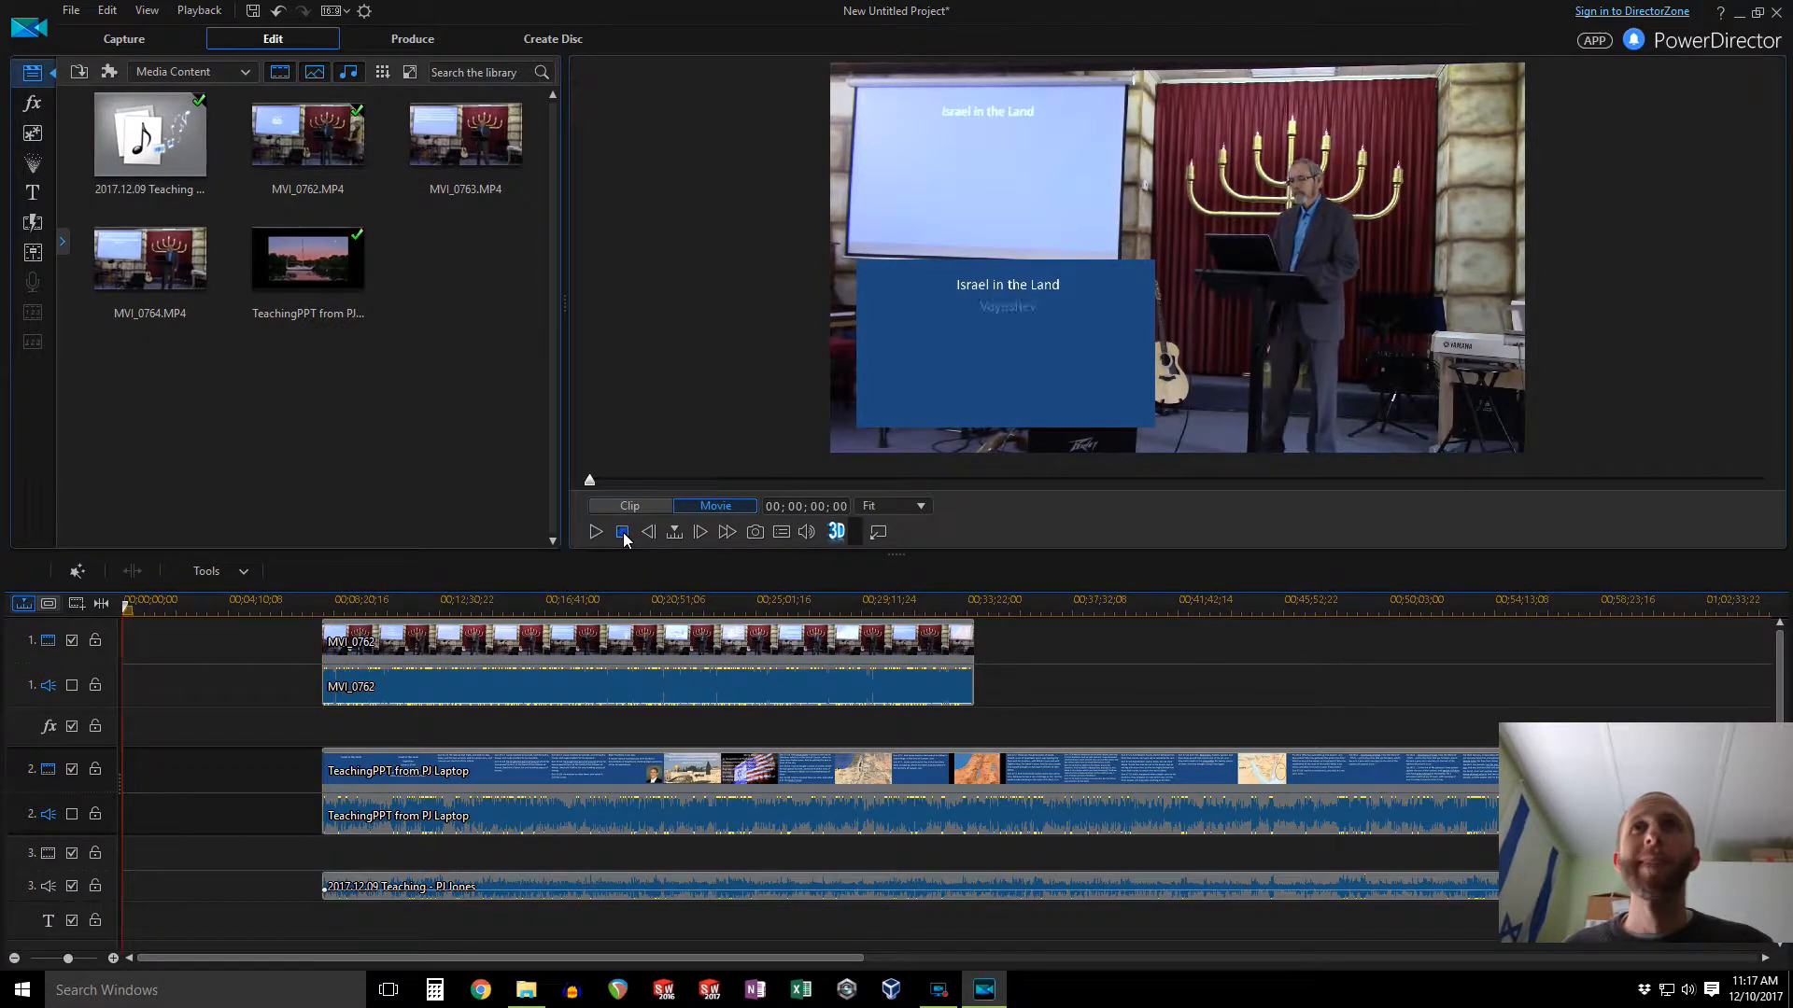
pyautogui.click(521, 645)
pyautogui.keyDown('ctrl'); pyautogui.click(485, 759); pyautogui.keyUp('ctrl')
pyautogui.keyDown('ctrl'); pyautogui.click(493, 885); pyautogui.keyUp('ctrl')
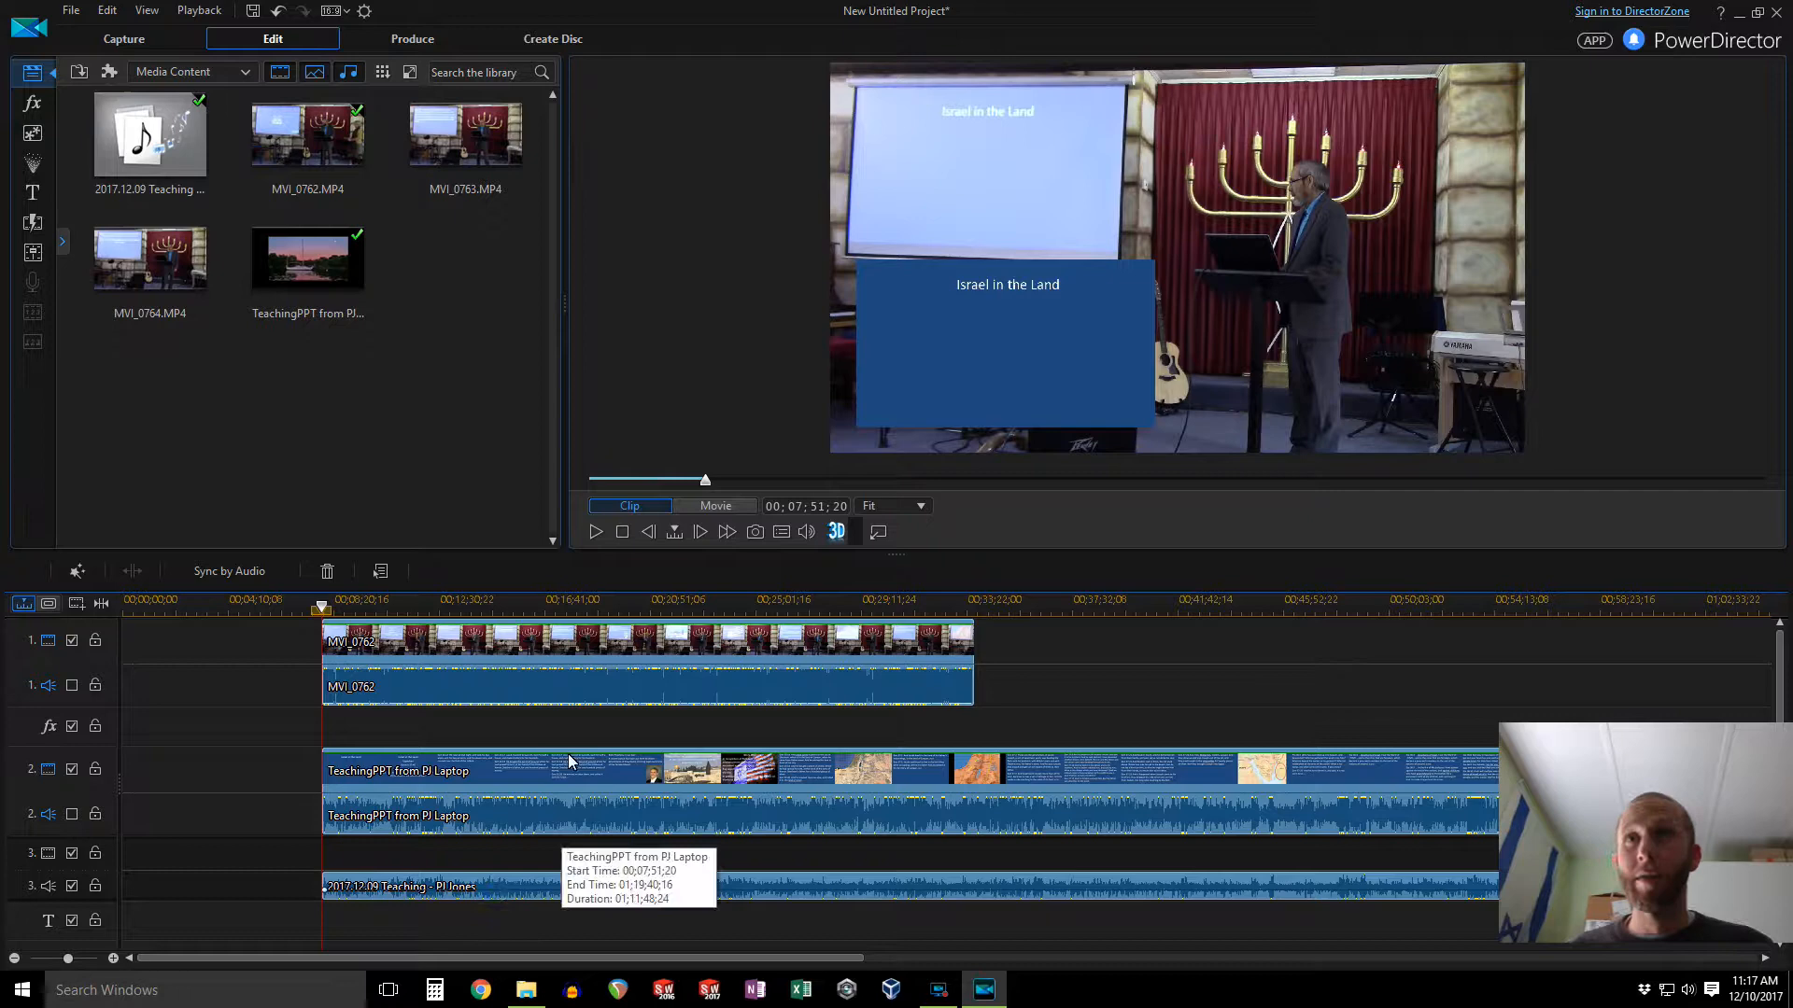
pyautogui.moveTo(607, 656); pyautogui.dragTo(331, 663)
pyautogui.moveTo(361, 954)
pyautogui.mouseDown()
pyautogui.moveTo(747, 976)
pyautogui.moveTo(551, 971)
pyautogui.mouseUp()
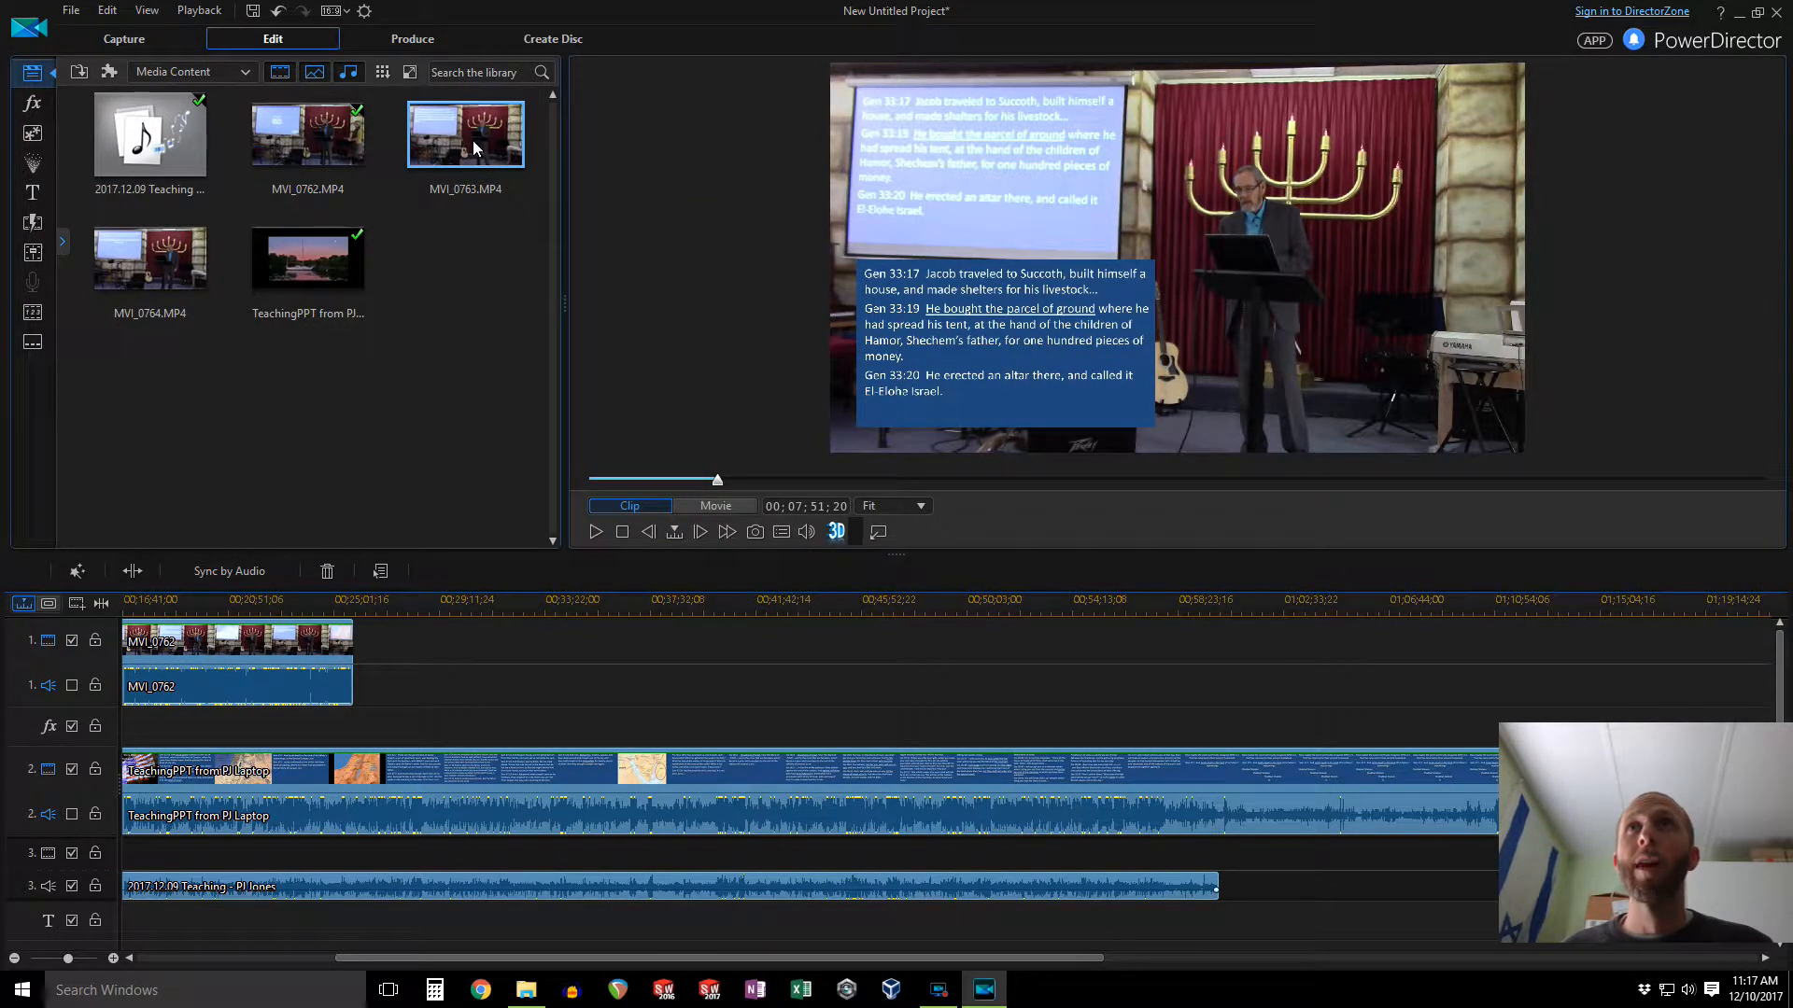
# Step: Append MVI_0763 and MVI_0764 one after another following MVI_0762 on the camera track
pyautogui.moveTo(478, 146); pyautogui.dragTo(359, 667)
pyautogui.moveTo(166, 262); pyautogui.dragTo(1206, 672)
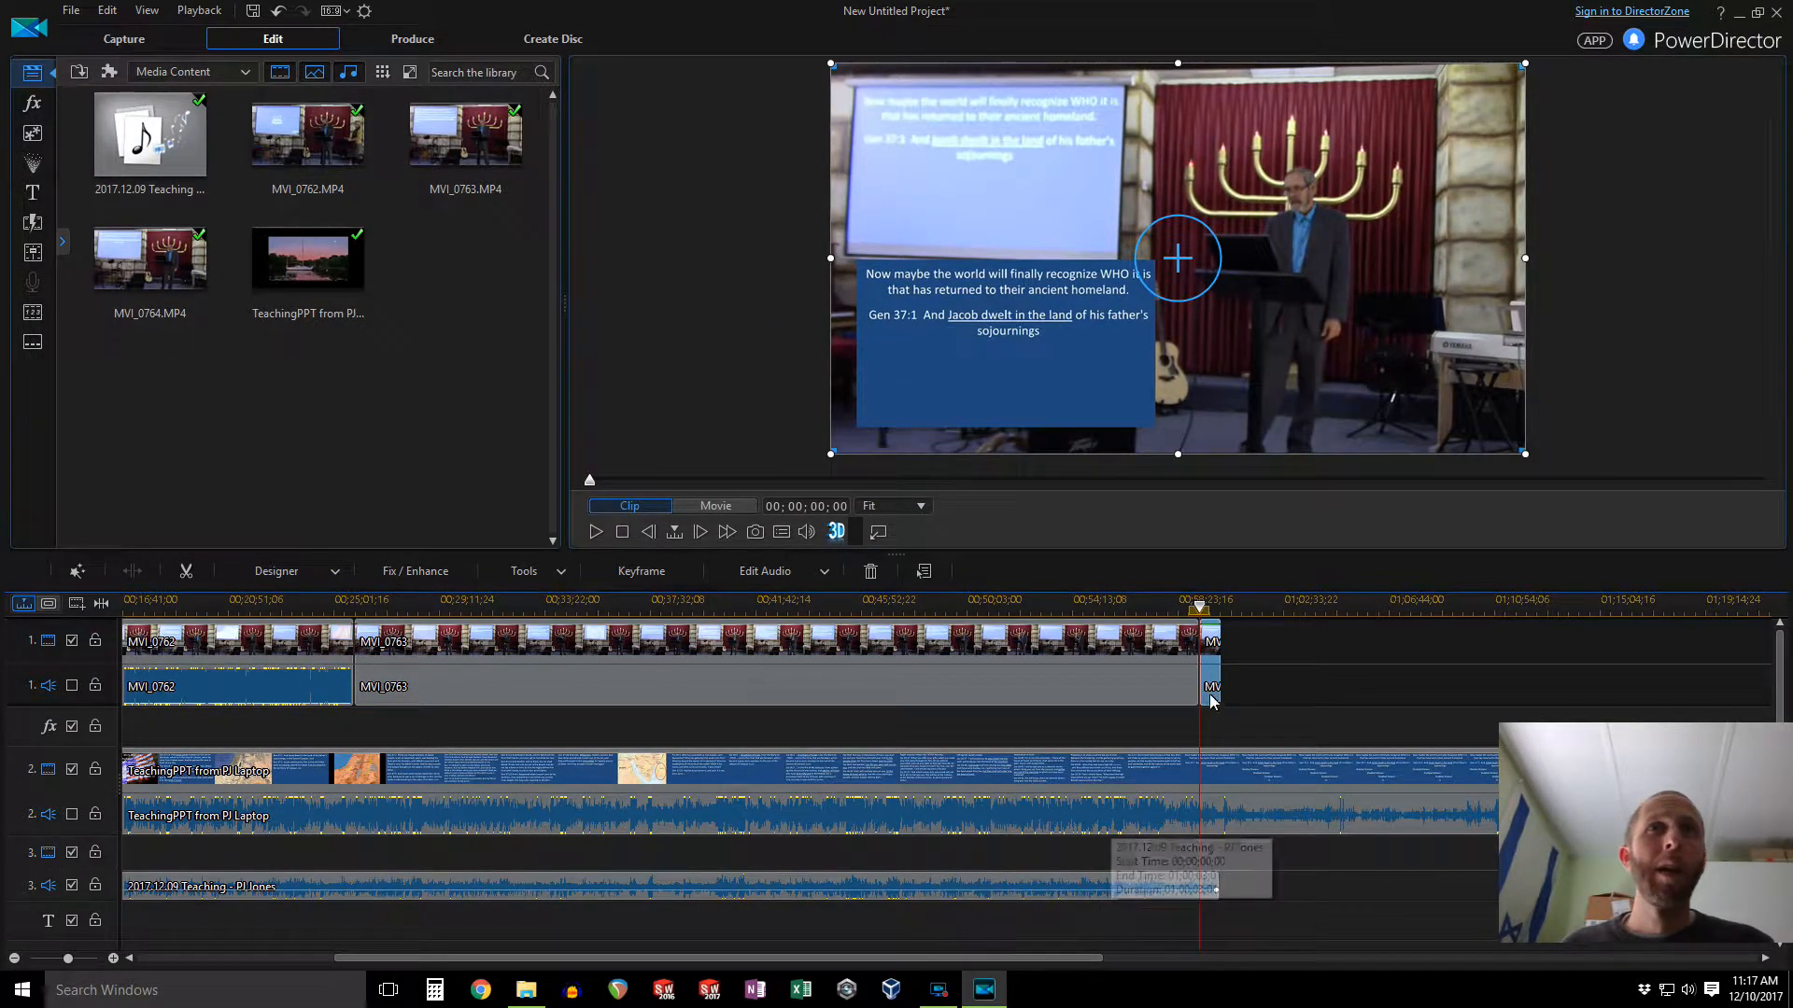
# Step: Trim the end of MVI_0764 so it ends together with the MP3 audio
pyautogui.click(113, 959)
pyautogui.click(113, 959)
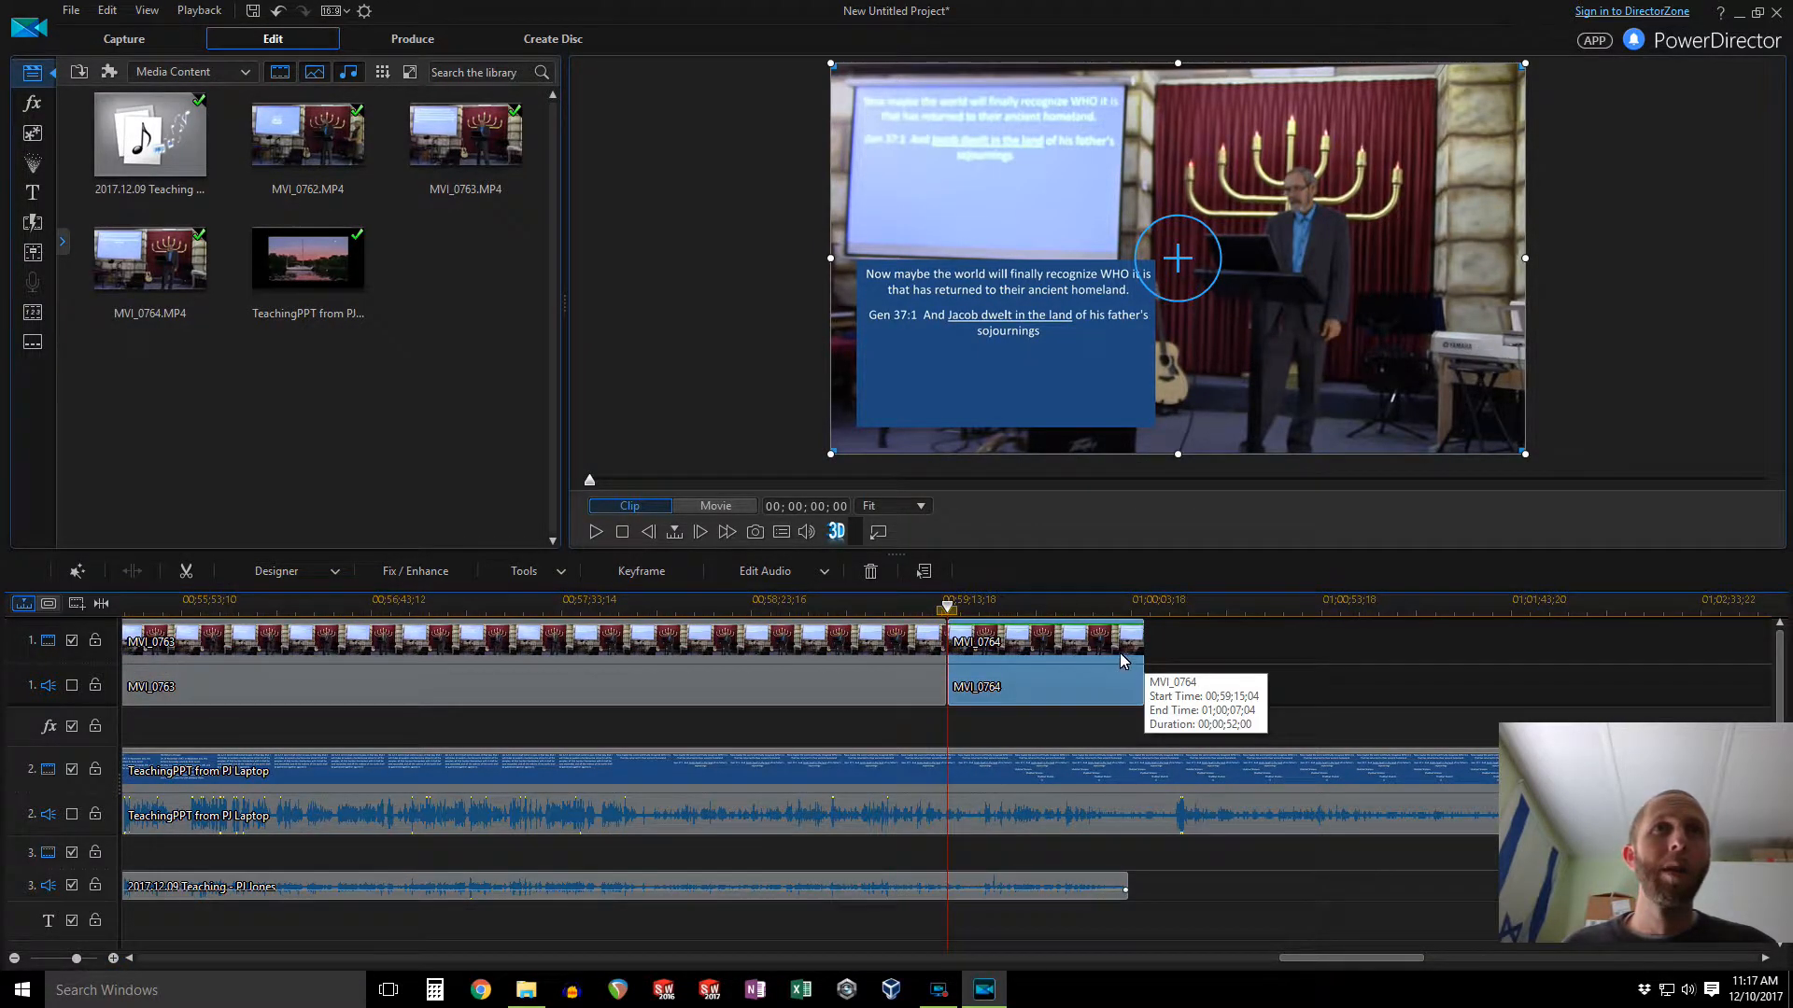
pyautogui.moveTo(1143, 651); pyautogui.dragTo(1132, 657)
pyautogui.moveTo(1288, 959); pyautogui.dragTo(1354, 959)
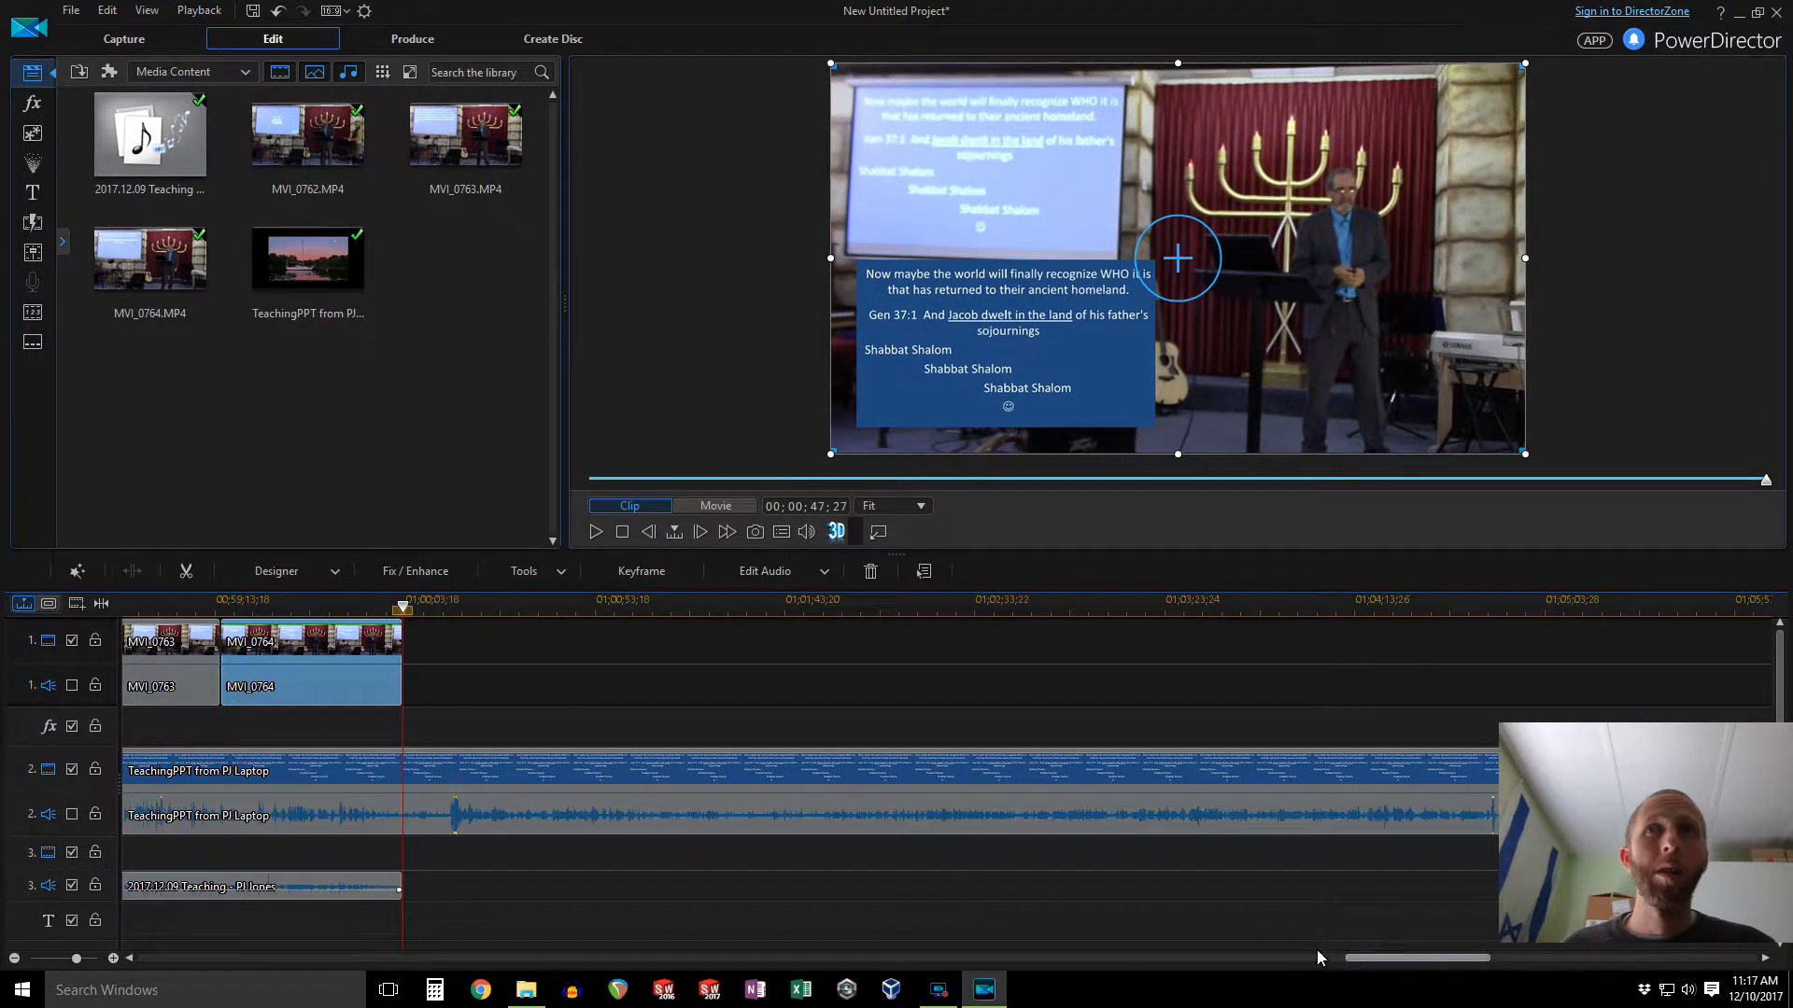
# Step: Trim the end of the slide video to the end of the MP3 audio
pyautogui.click(14, 958)
pyautogui.click(468, 775)
pyautogui.moveTo(1112, 789); pyautogui.dragTo(221, 803)
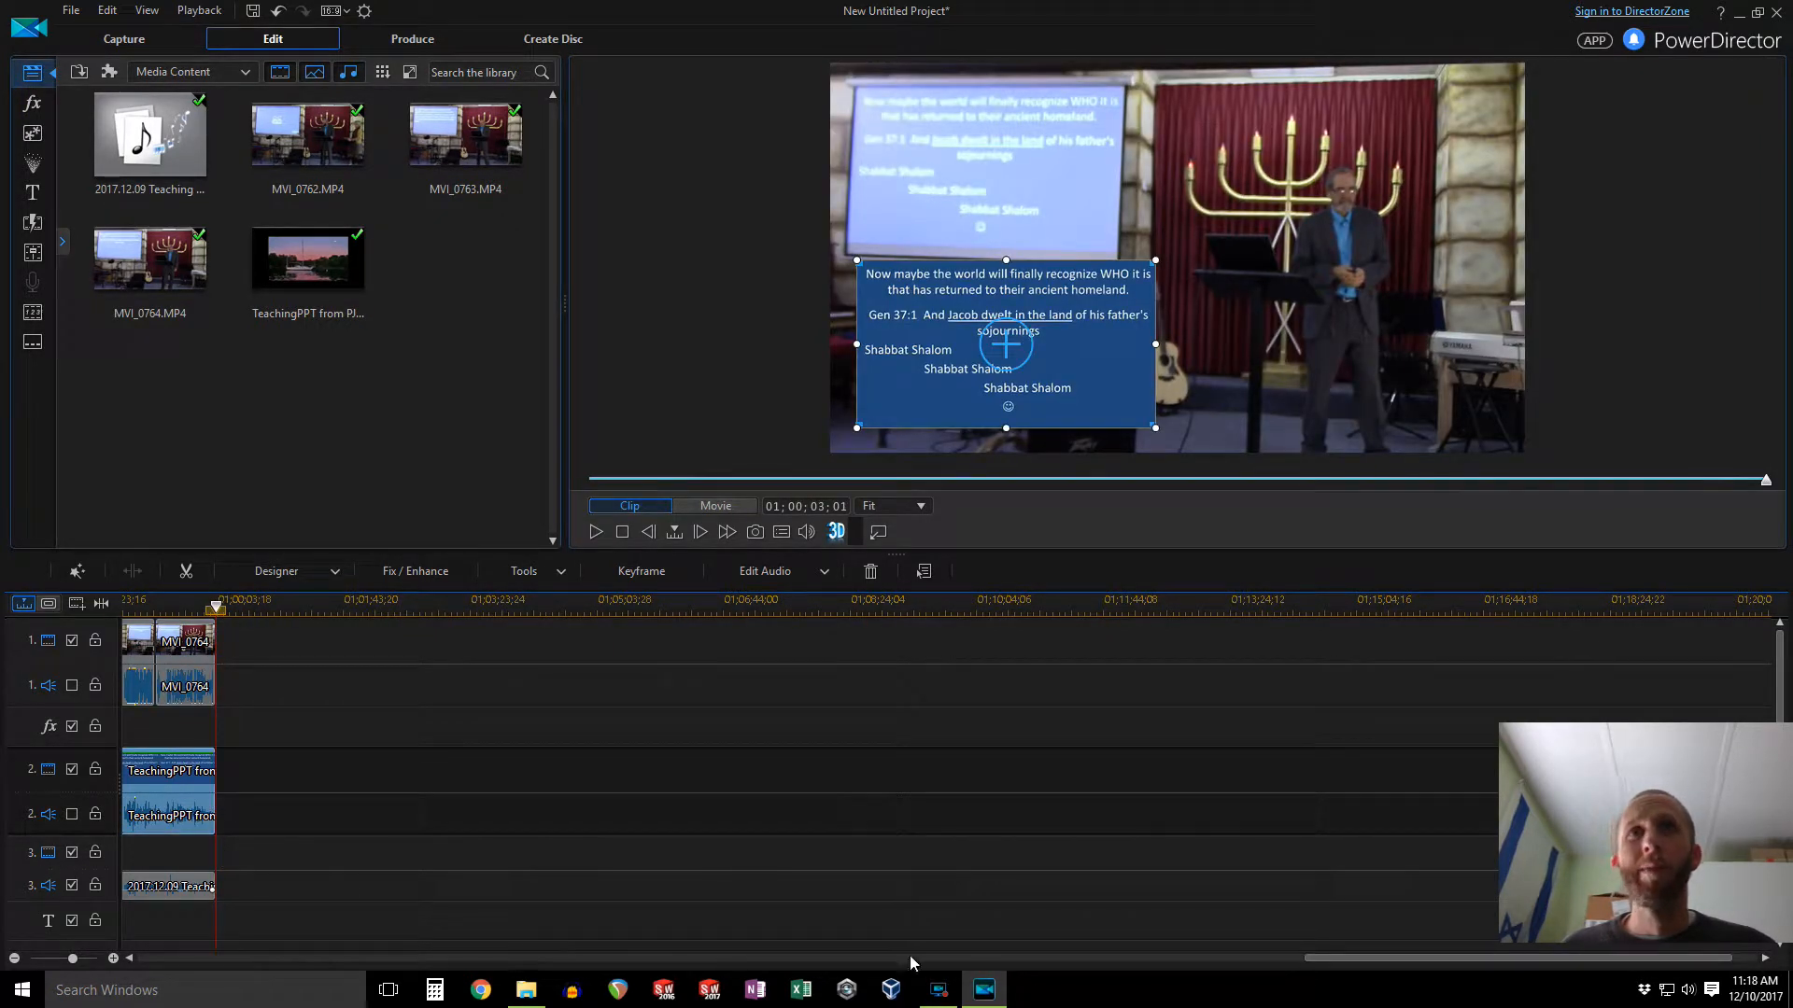
pyautogui.moveTo(1331, 958); pyautogui.dragTo(175, 977)
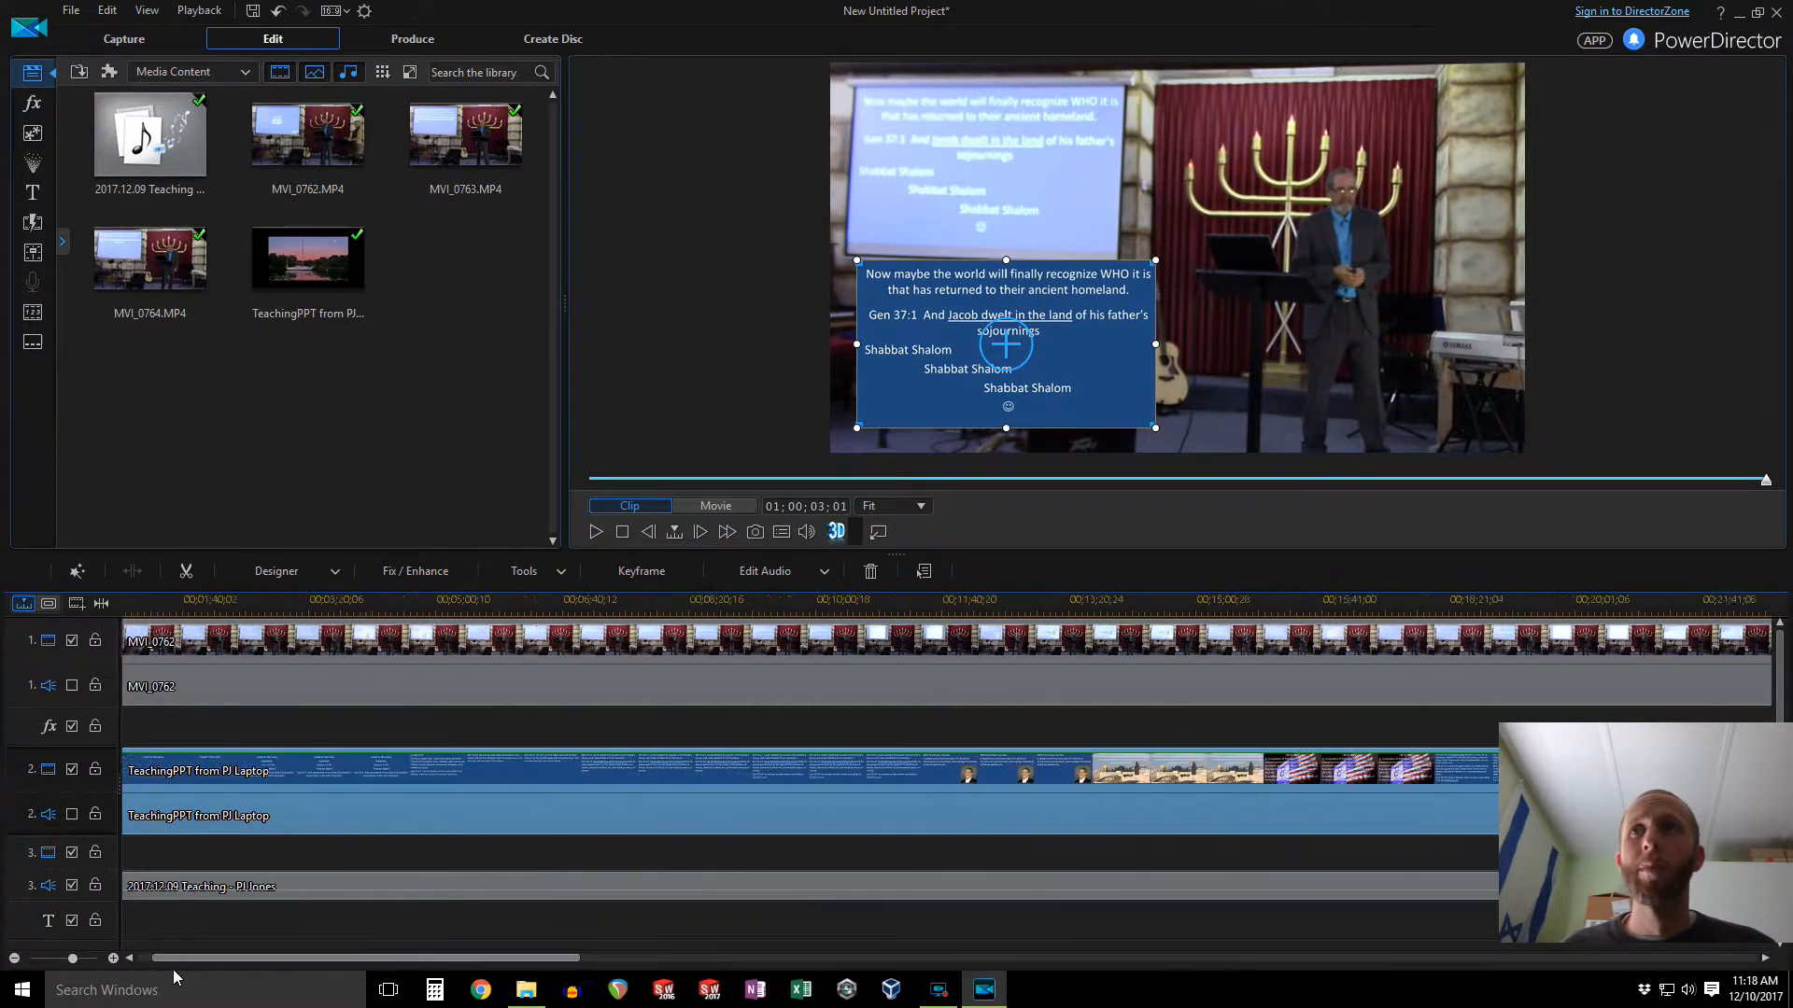
# Step: Open the slide video in PiP Designer and move it up over the projector screen in the camera view
pyautogui.click(295, 576)
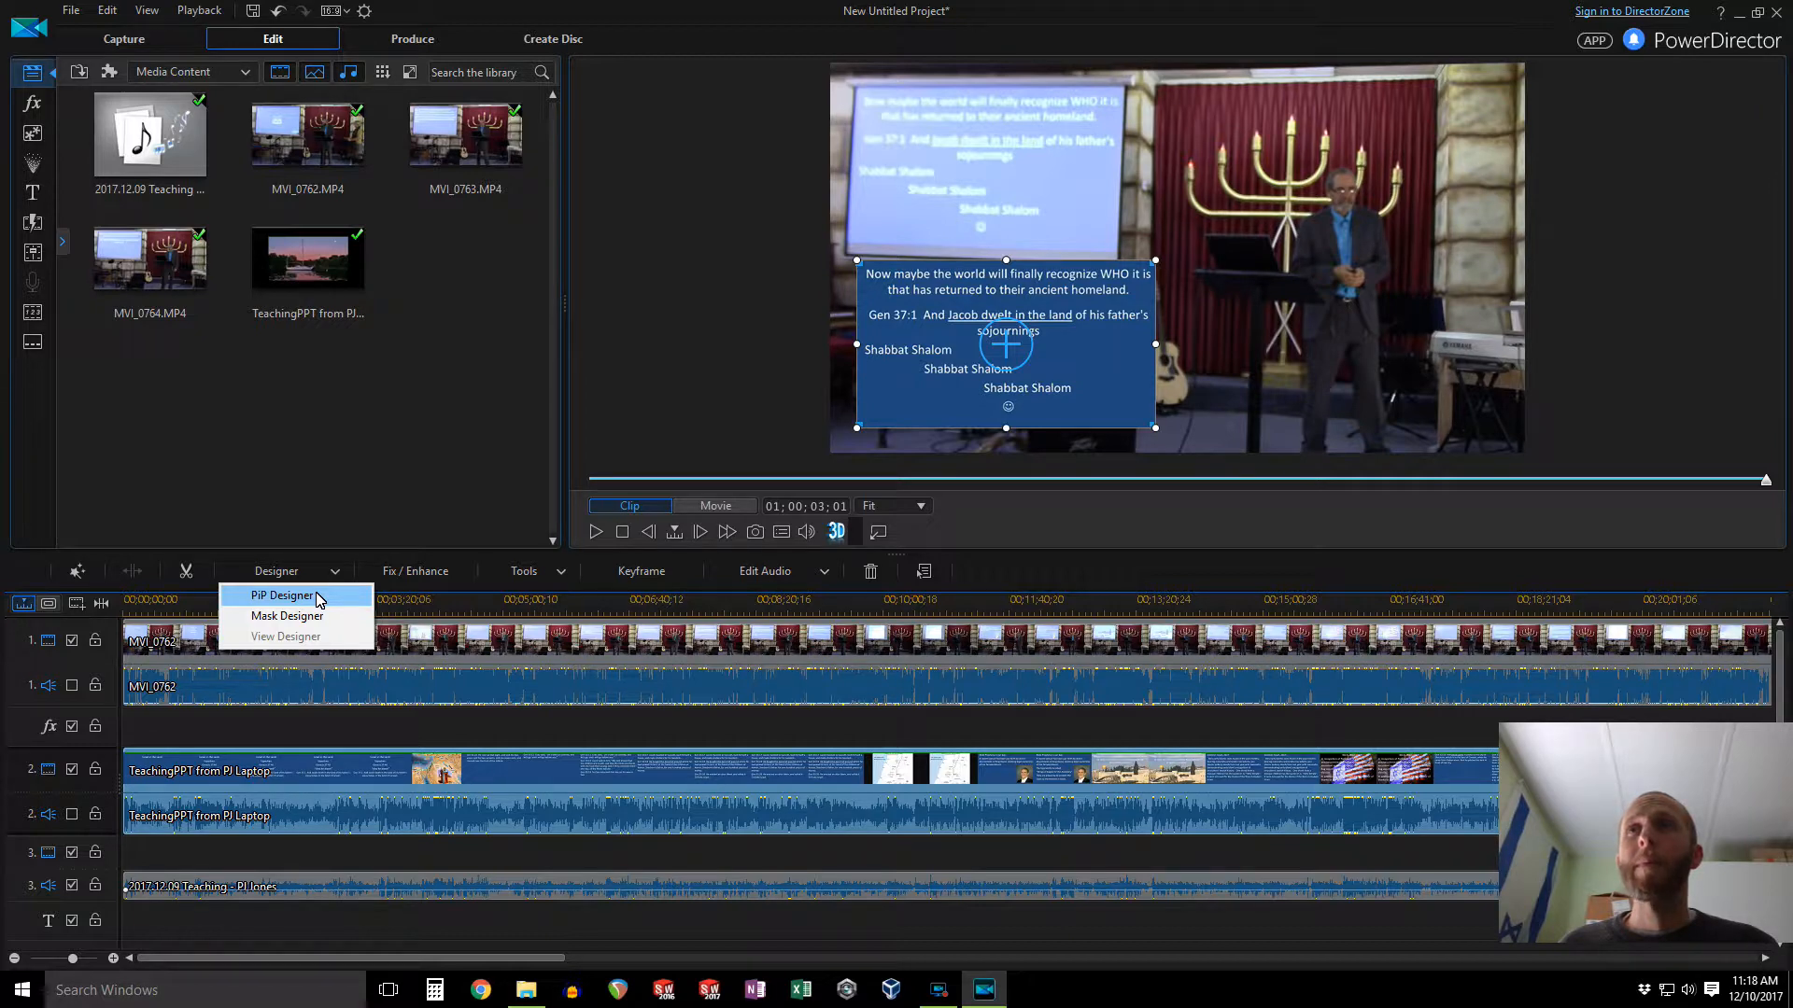
pyautogui.click(318, 601)
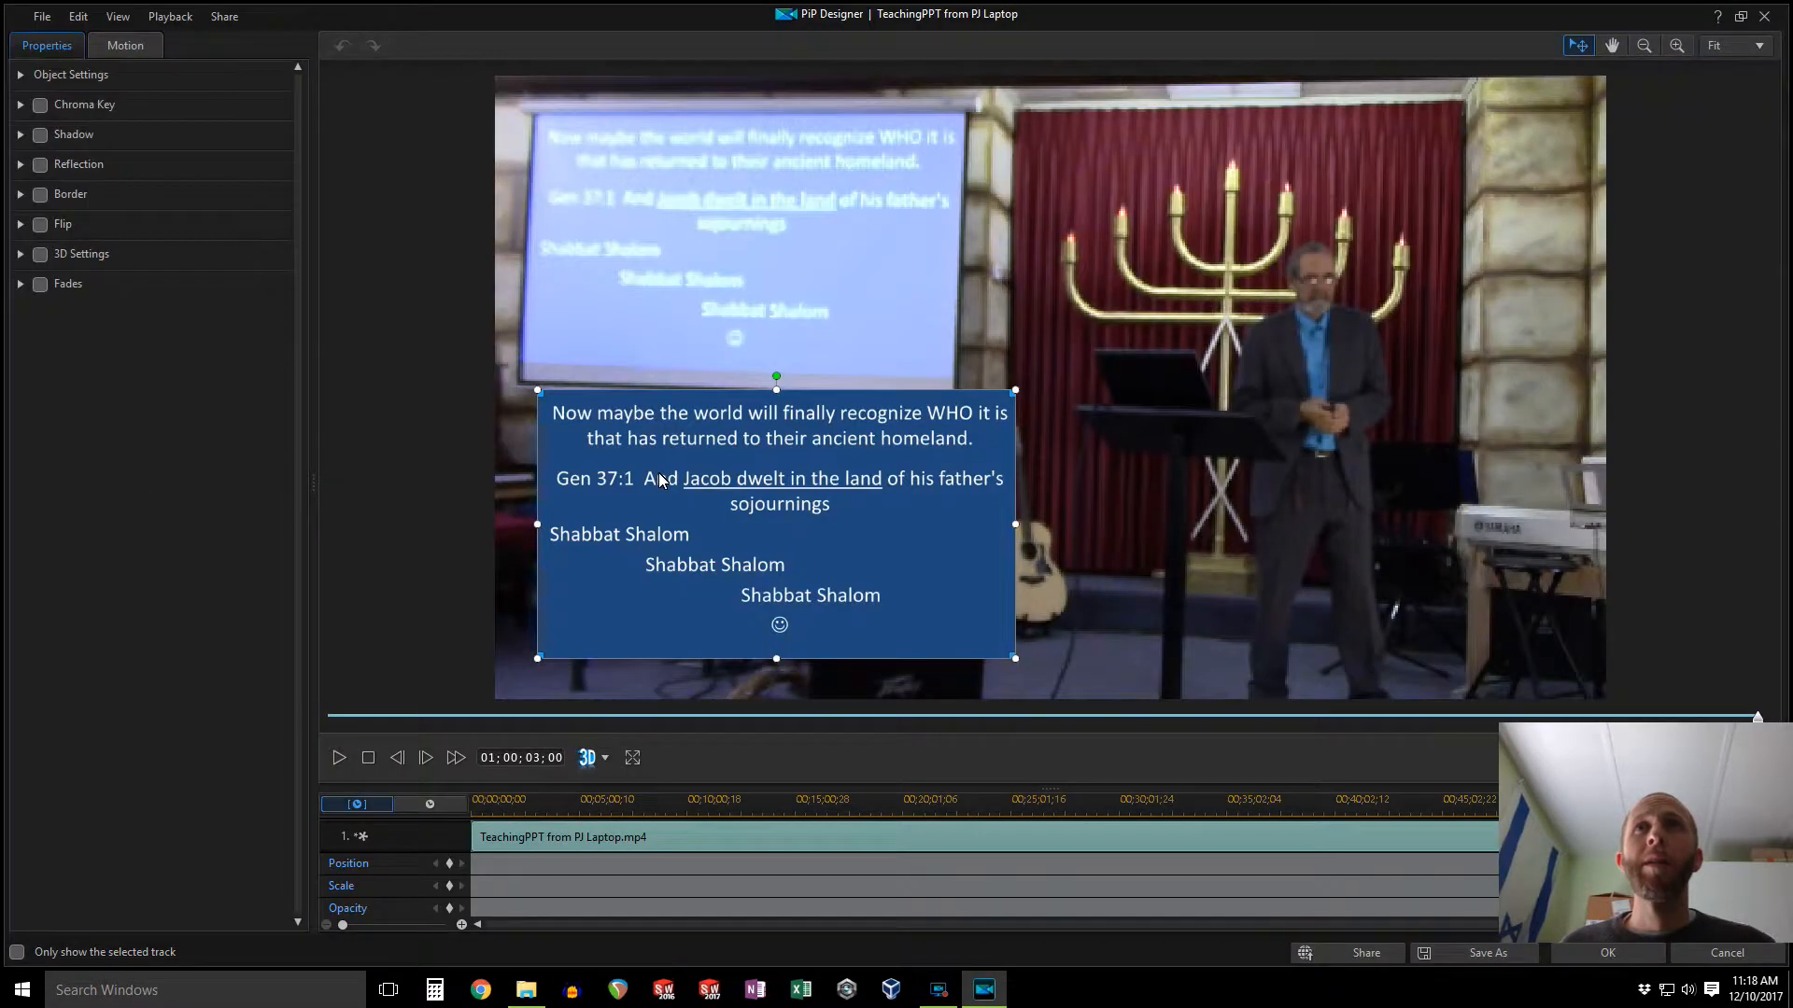
pyautogui.moveTo(714, 560); pyautogui.dragTo(861, 544)
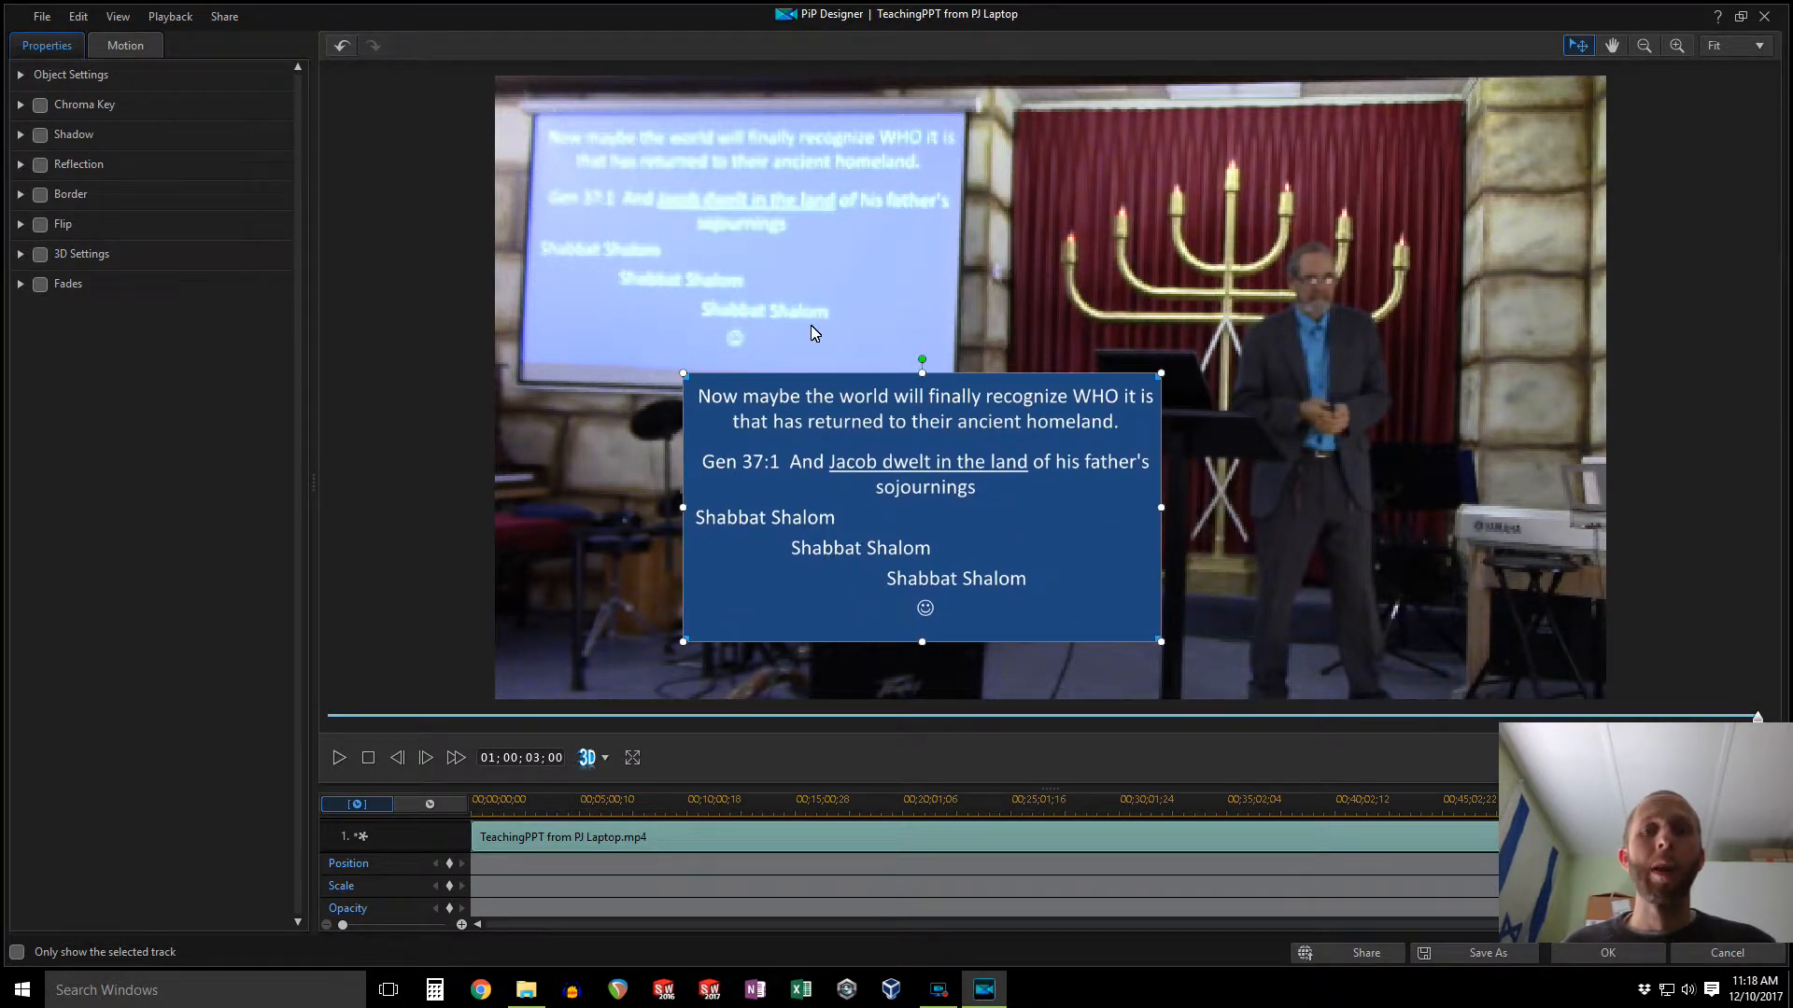
pyautogui.moveTo(898, 468); pyautogui.dragTo(759, 234)
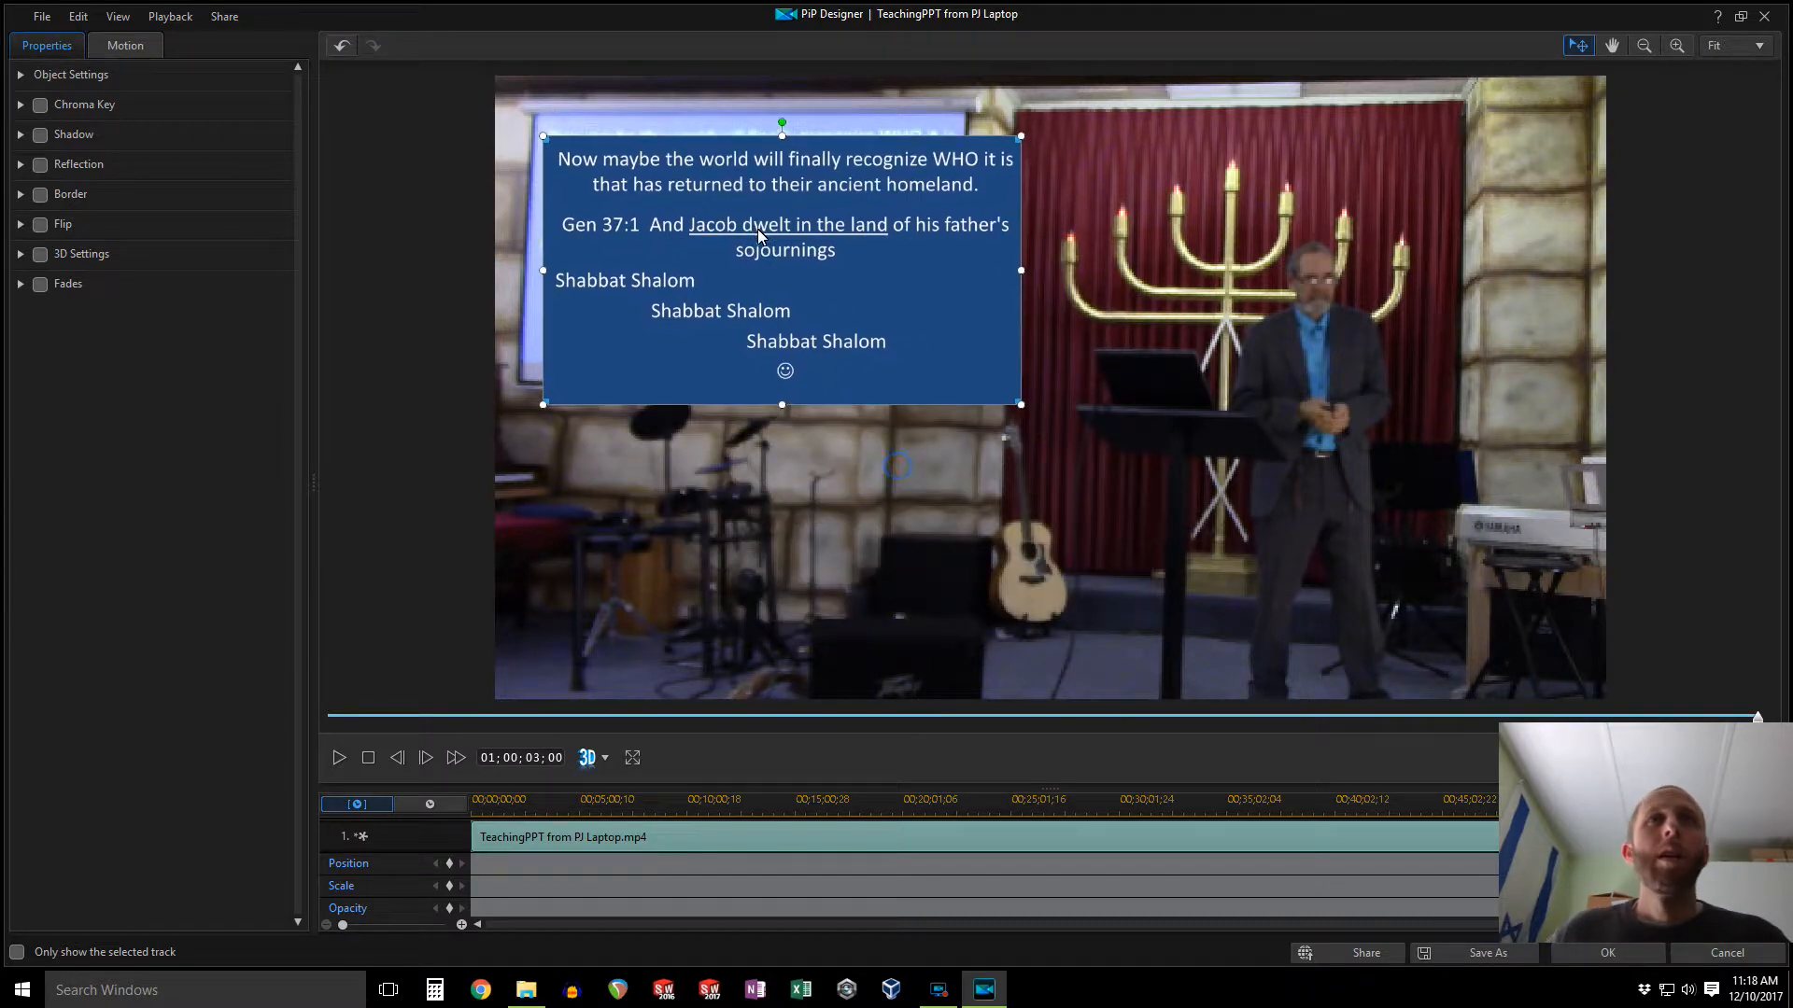
# Step: Zoom the designer view to 400% and scale the slide down to the projector screen's size
pyautogui.click(1736, 45)
pyautogui.scroll(-1, 1739, 194)
pyautogui.click(1739, 196)
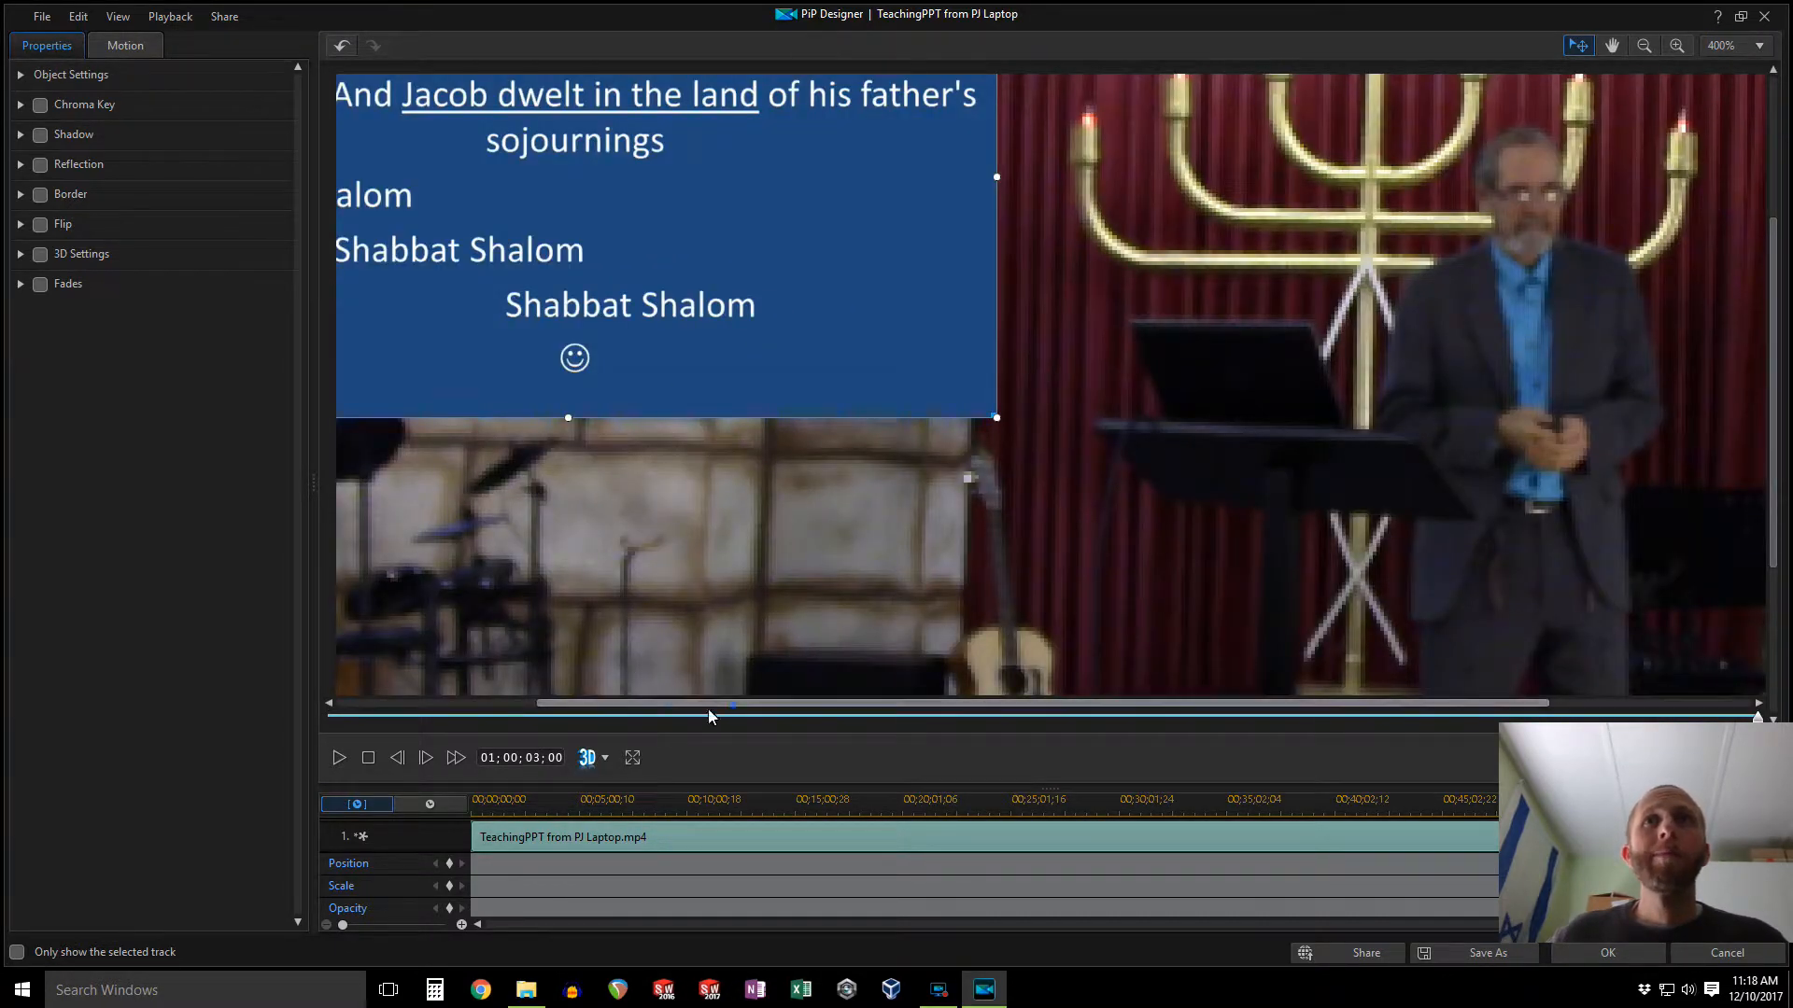
pyautogui.moveTo(732, 707); pyautogui.dragTo(525, 712)
pyautogui.moveTo(1770, 390); pyautogui.dragTo(1767, 220)
pyautogui.moveTo(921, 297); pyautogui.dragTo(904, 294)
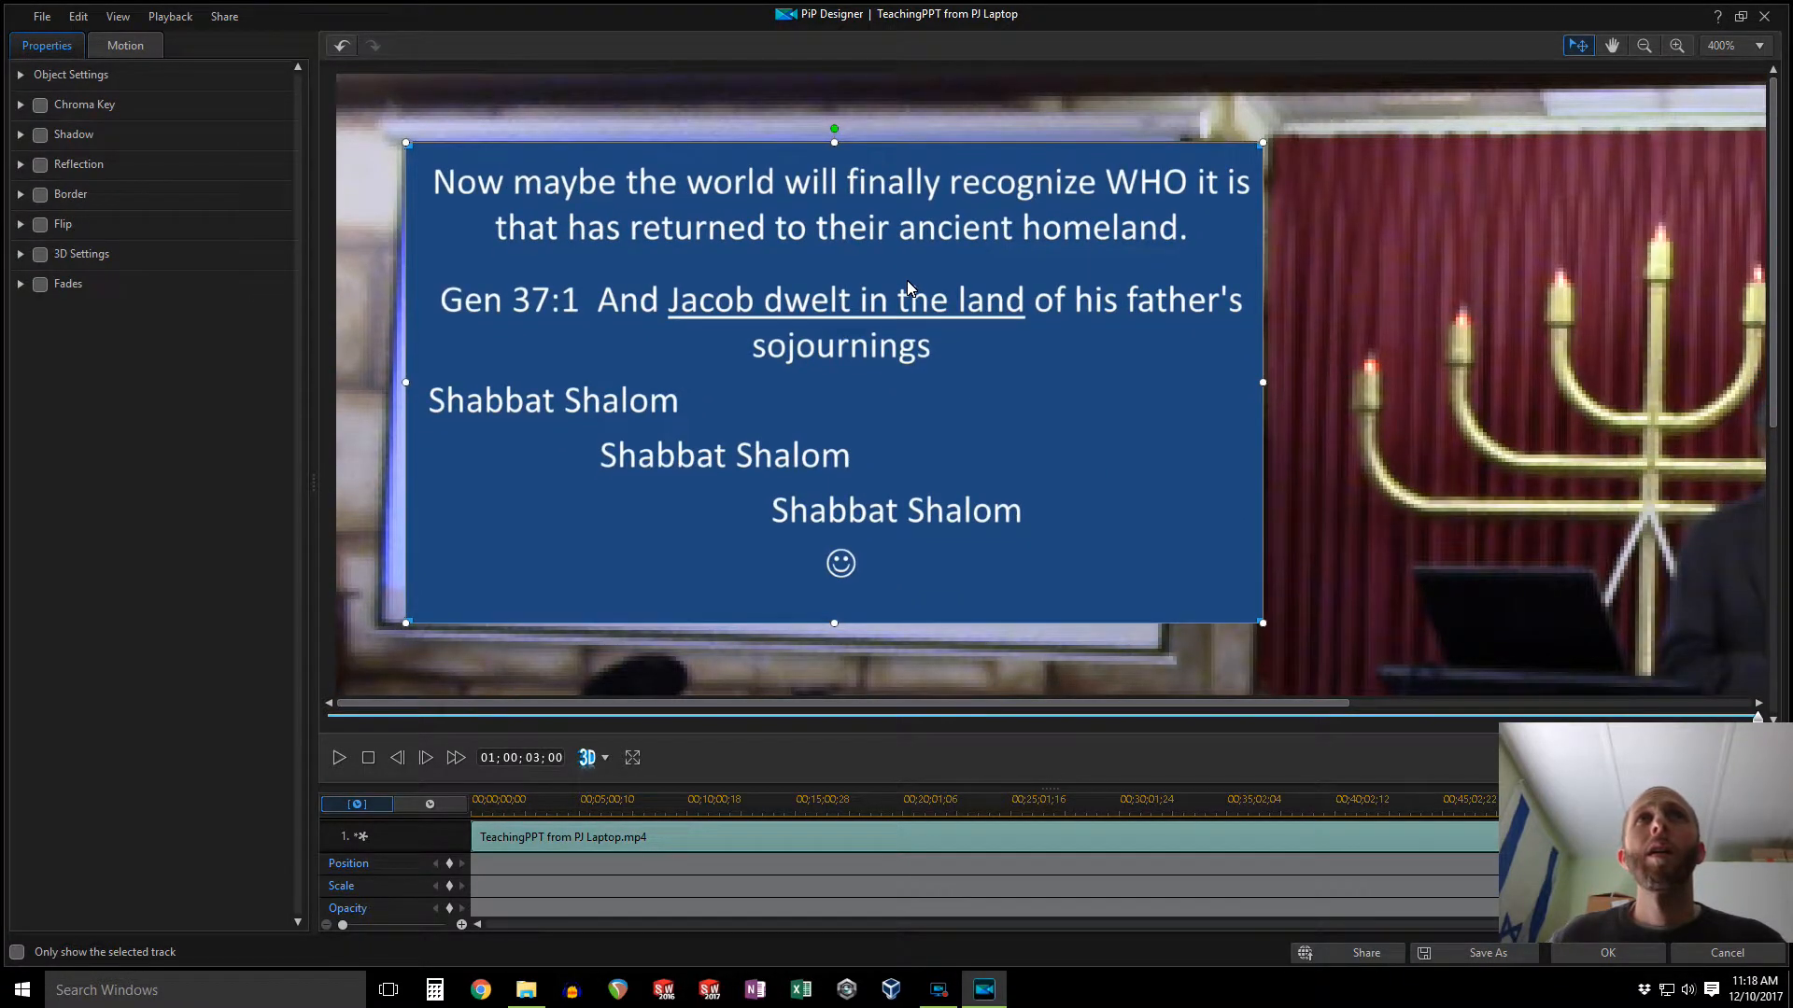
pyautogui.moveTo(1263, 622); pyautogui.dragTo(1162, 569)
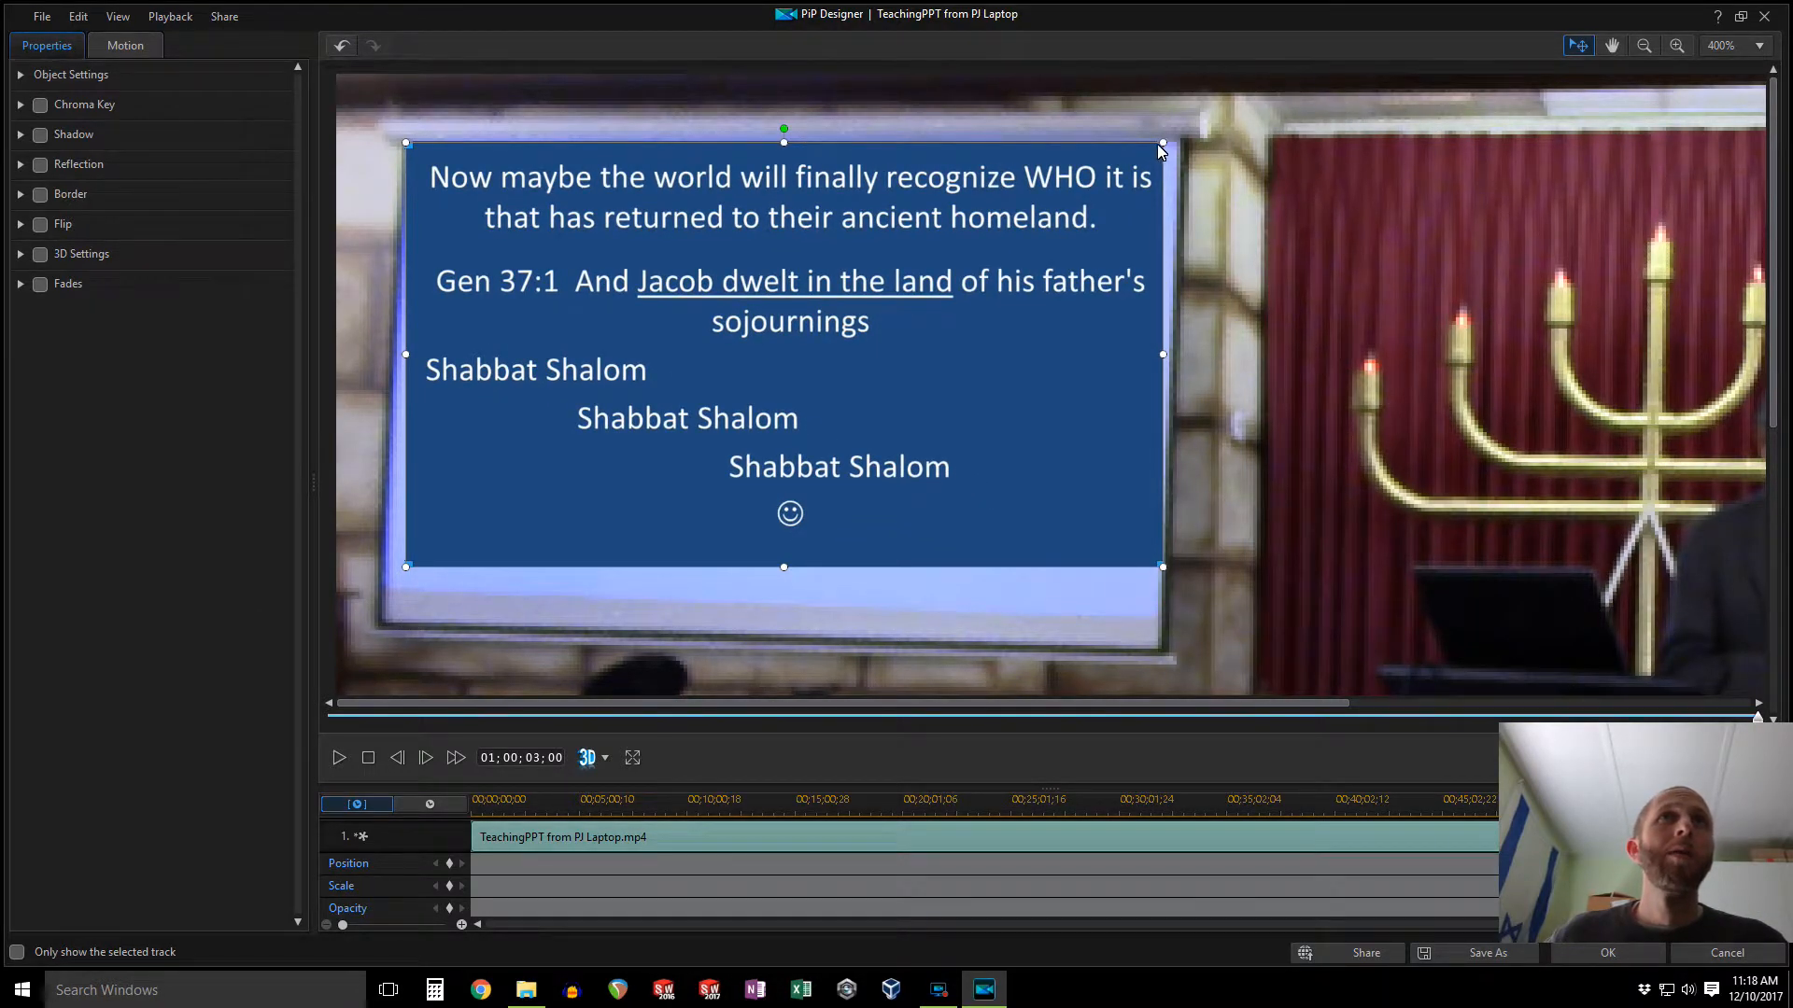
# Step: Adjust the slide's corners and edges to align with the projector screen's outline, then apply the PiP changes
pyautogui.moveTo(1158, 147); pyautogui.dragTo(1174, 148)
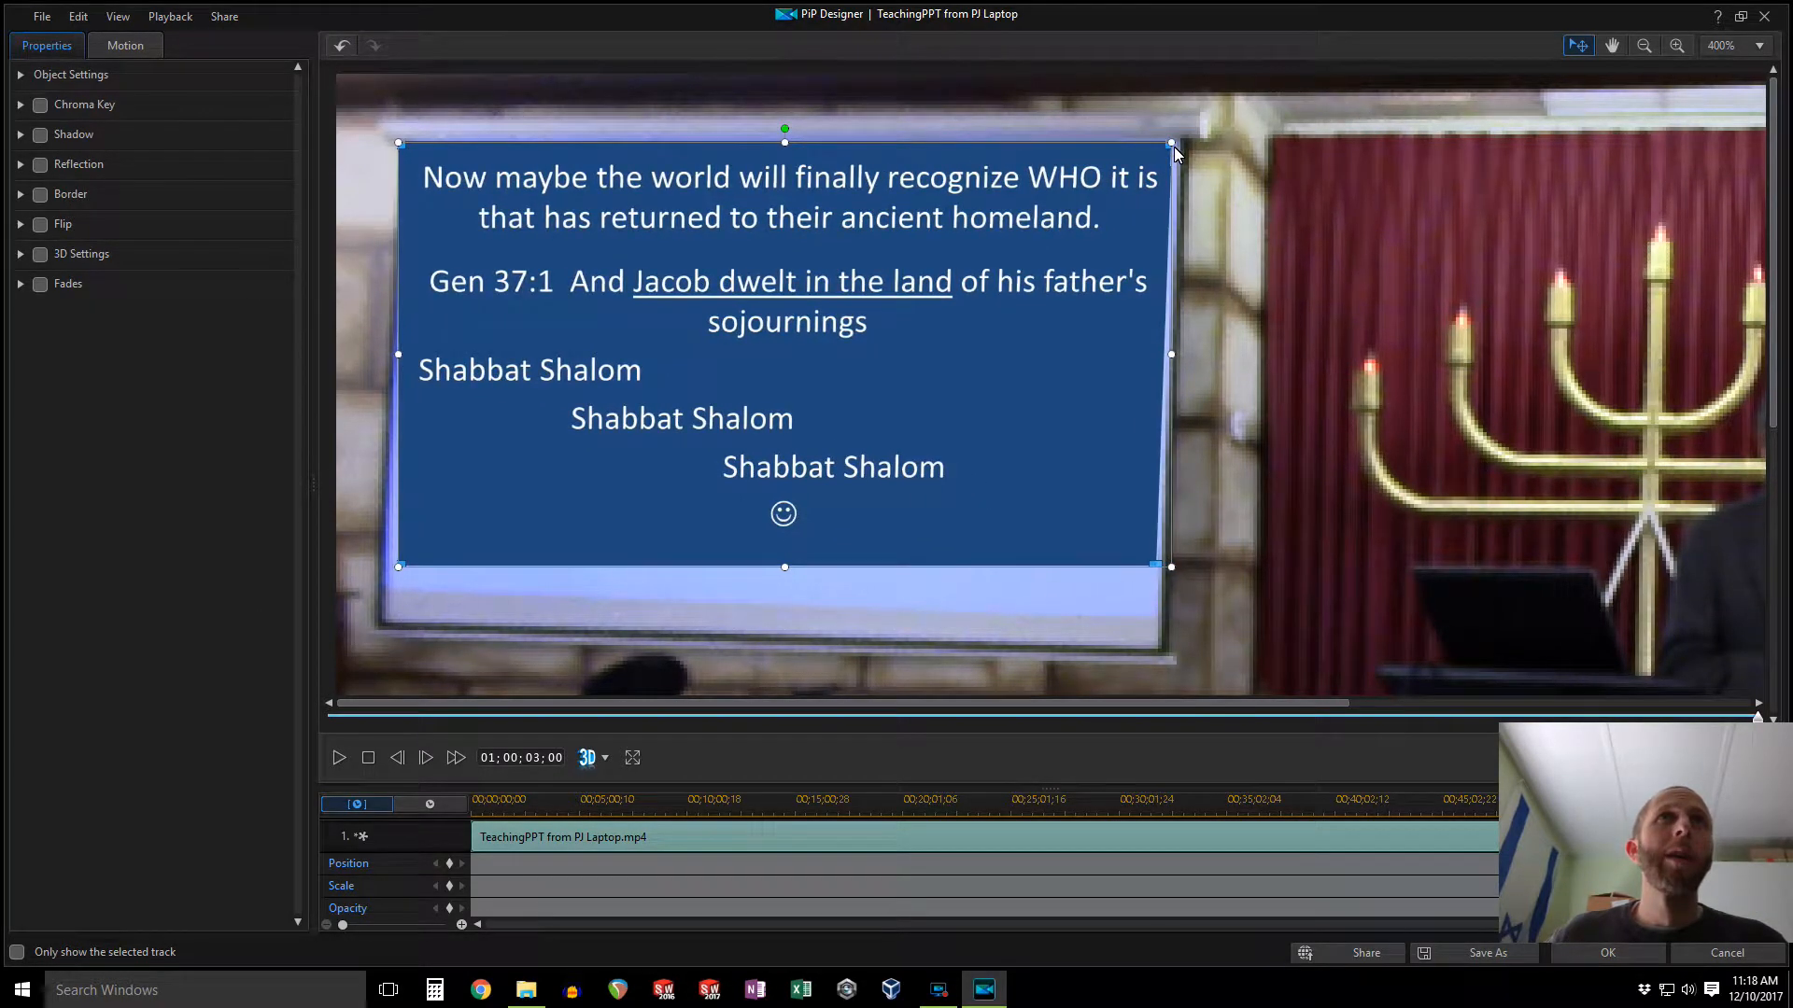
pyautogui.moveTo(1172, 355); pyautogui.dragTo(1179, 355)
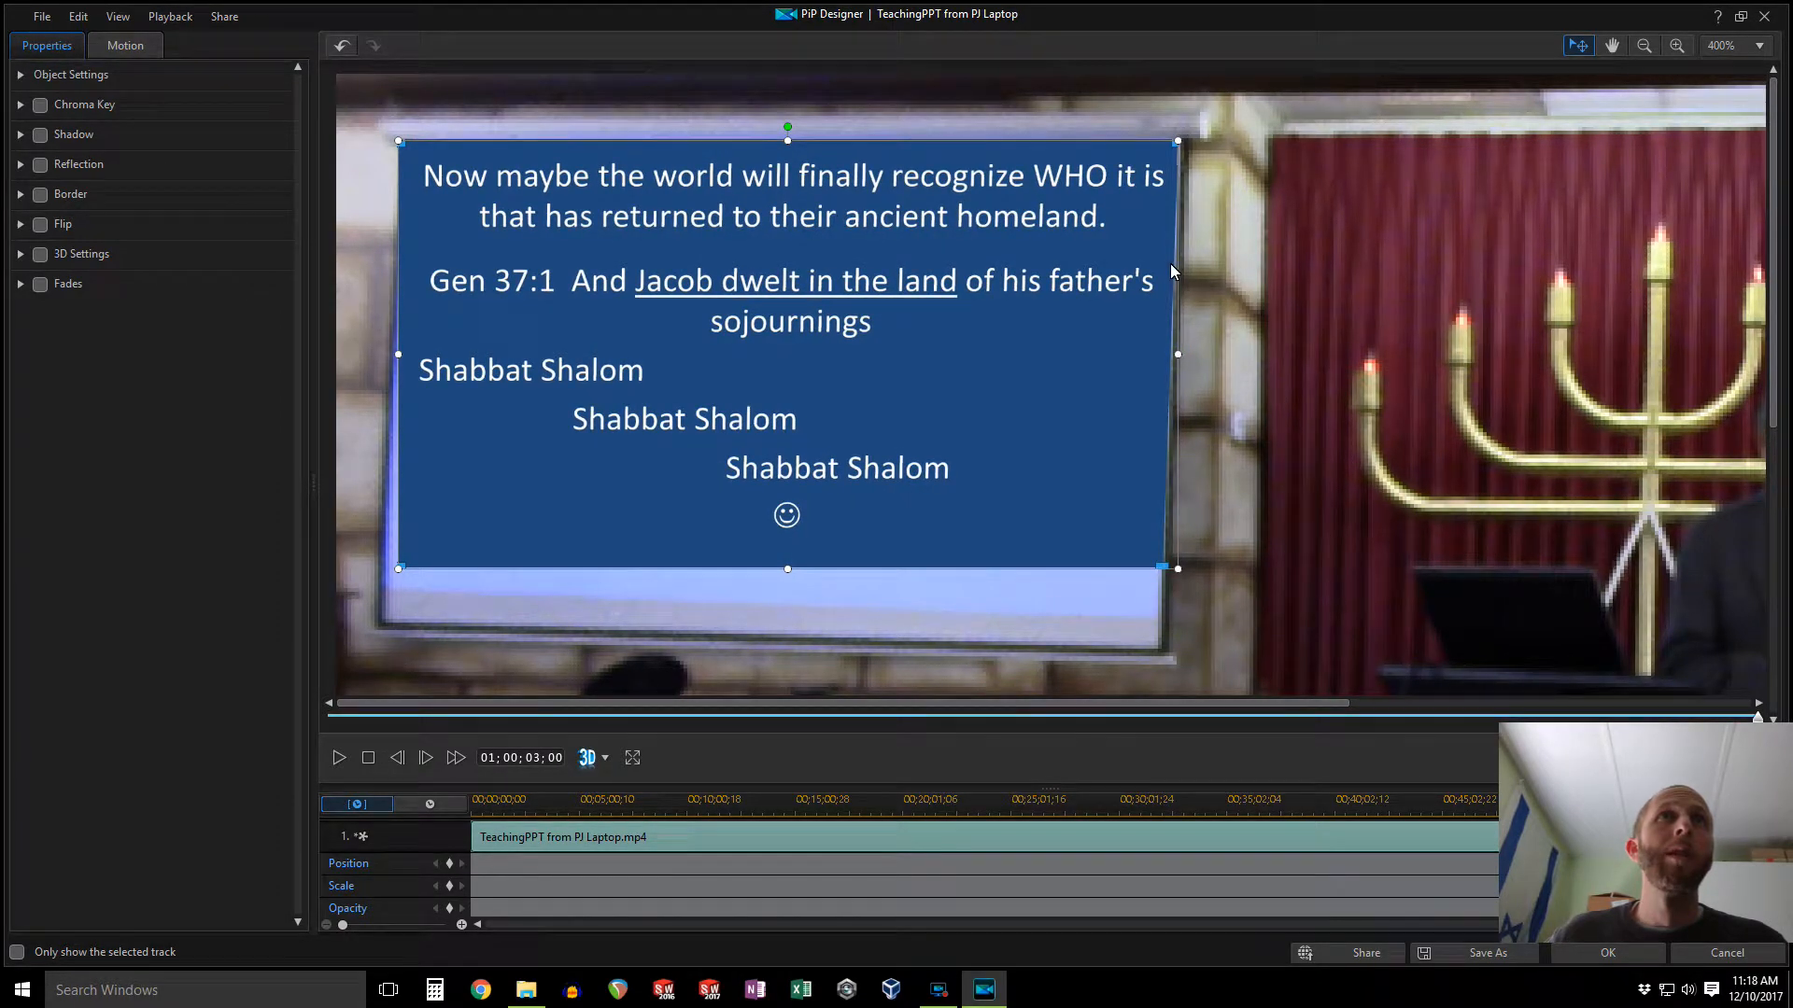
pyautogui.moveTo(1173, 146); pyautogui.dragTo(1174, 145)
pyautogui.moveTo(560, 484); pyautogui.dragTo(572, 486)
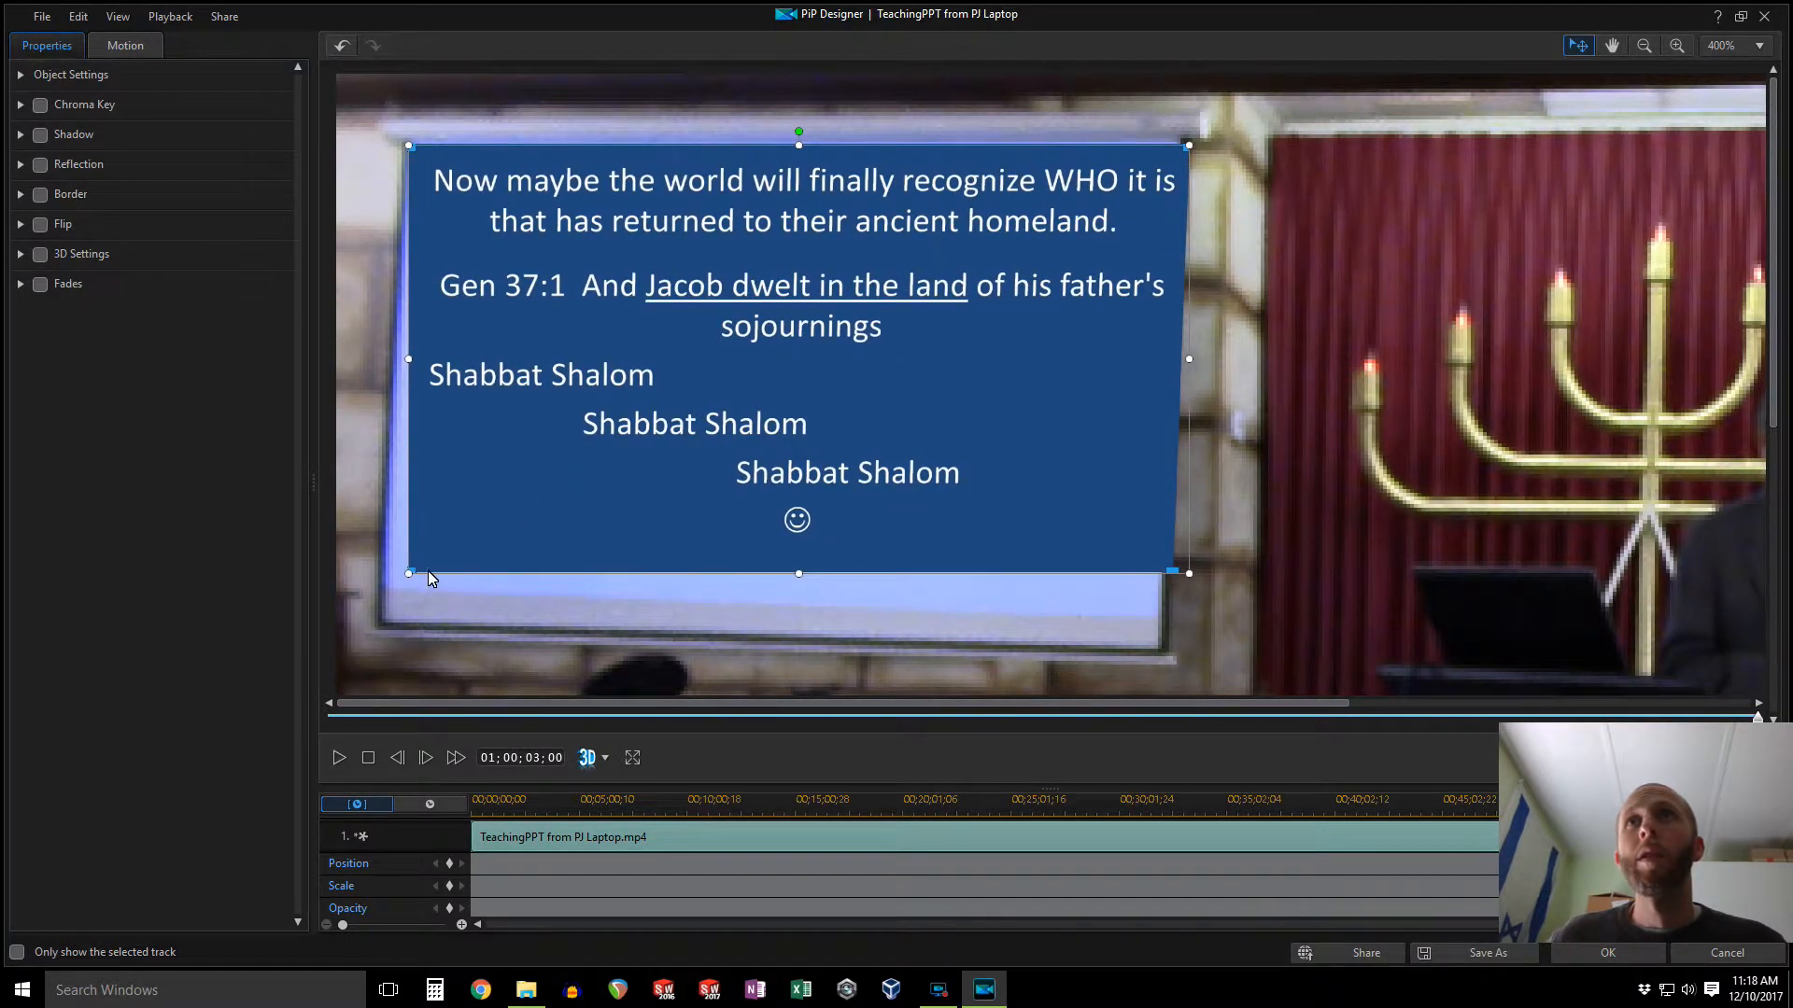
pyautogui.moveTo(412, 573); pyautogui.dragTo(392, 574)
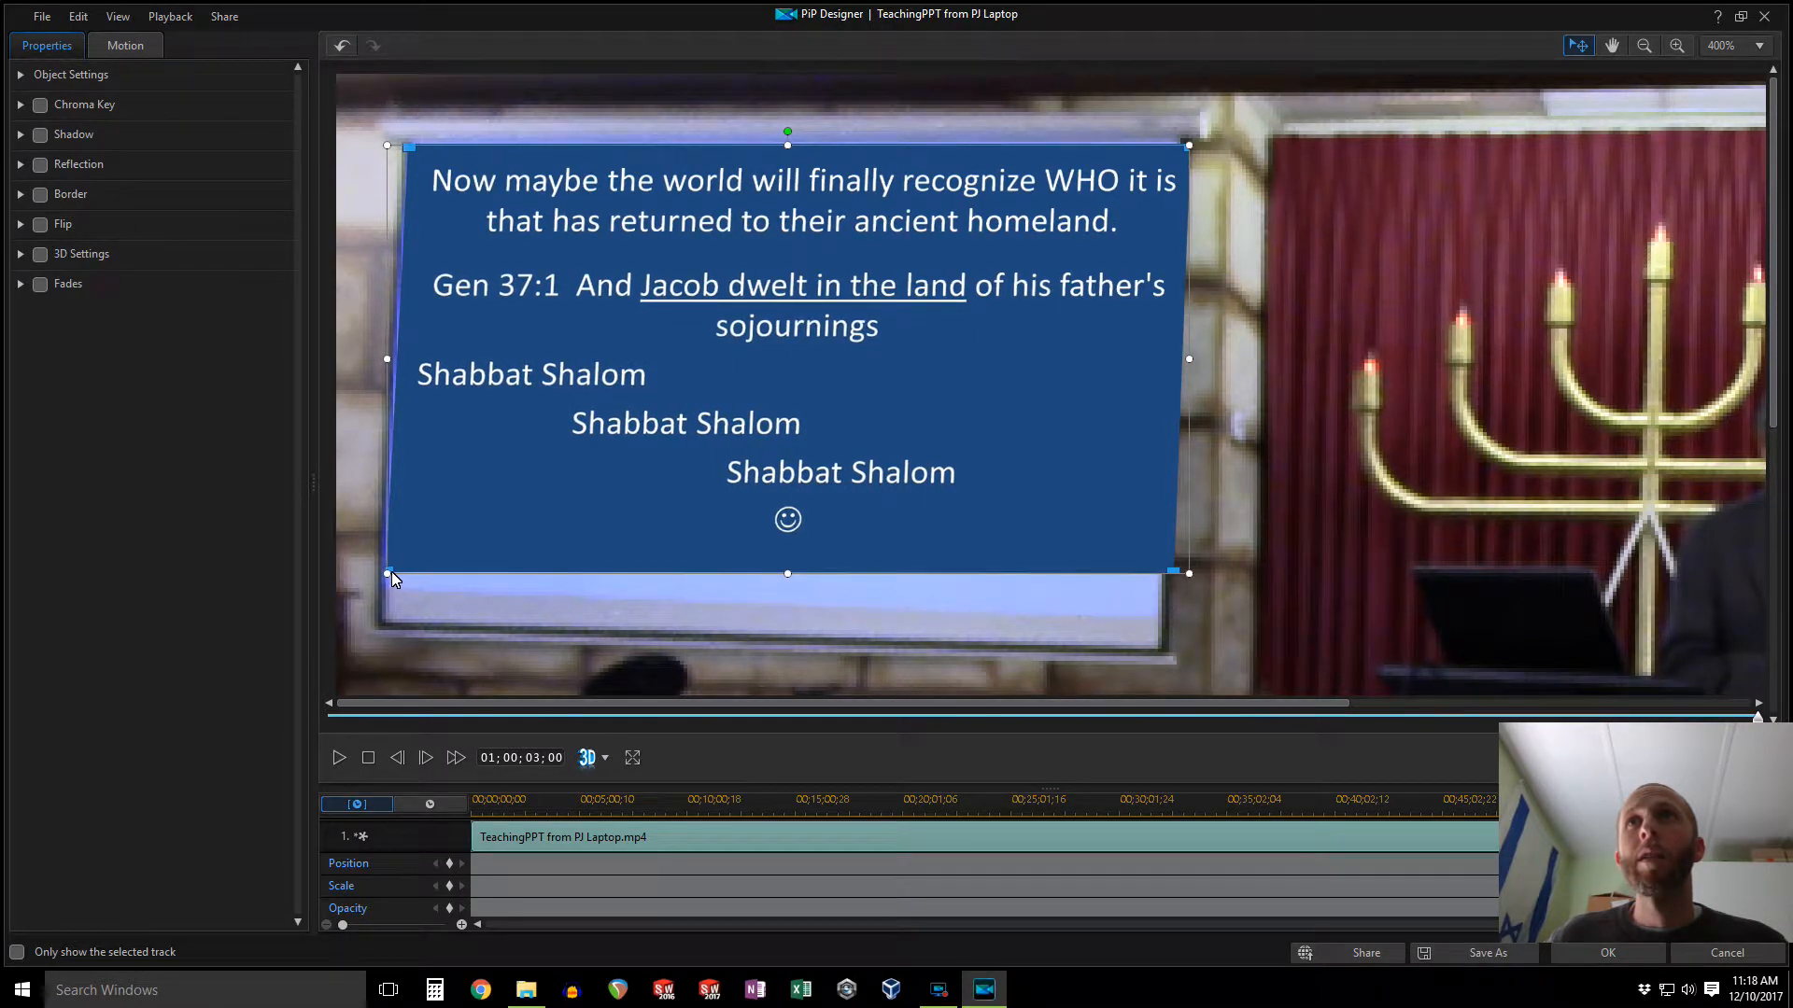
pyautogui.moveTo(506, 547); pyautogui.dragTo(540, 584)
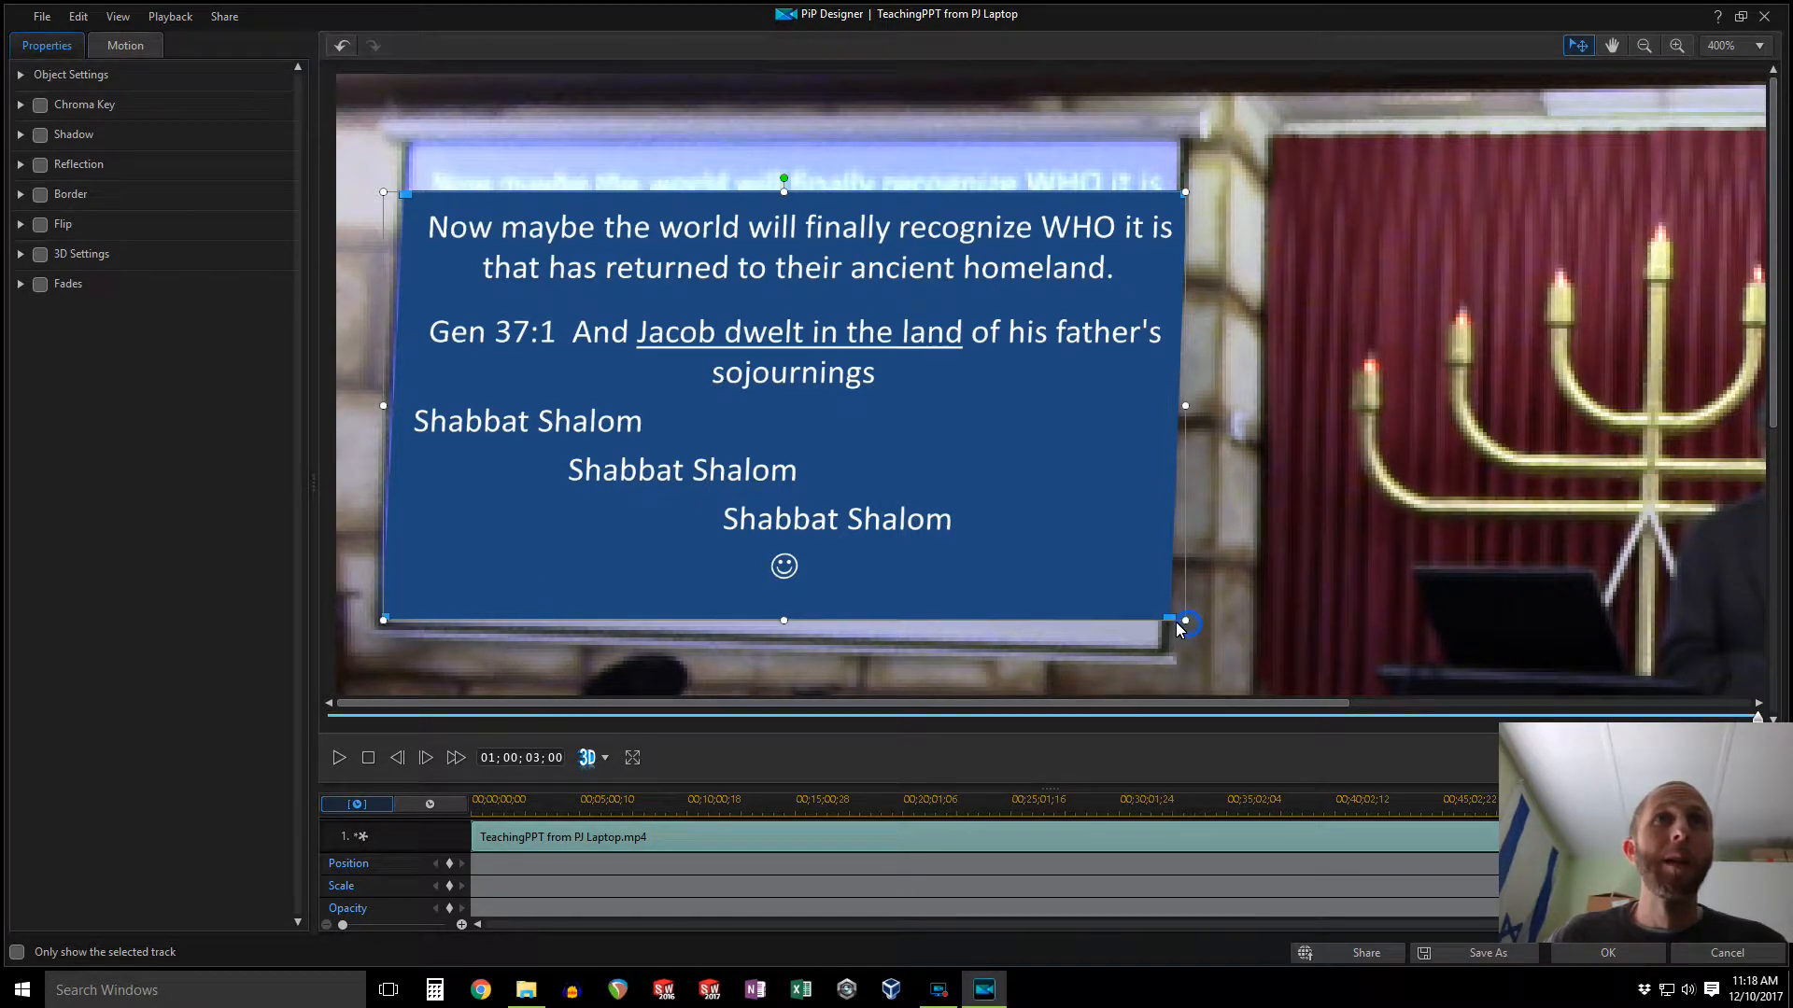
pyautogui.moveTo(1186, 622); pyautogui.dragTo(1154, 629)
pyautogui.moveTo(1075, 564); pyautogui.dragTo(1076, 581)
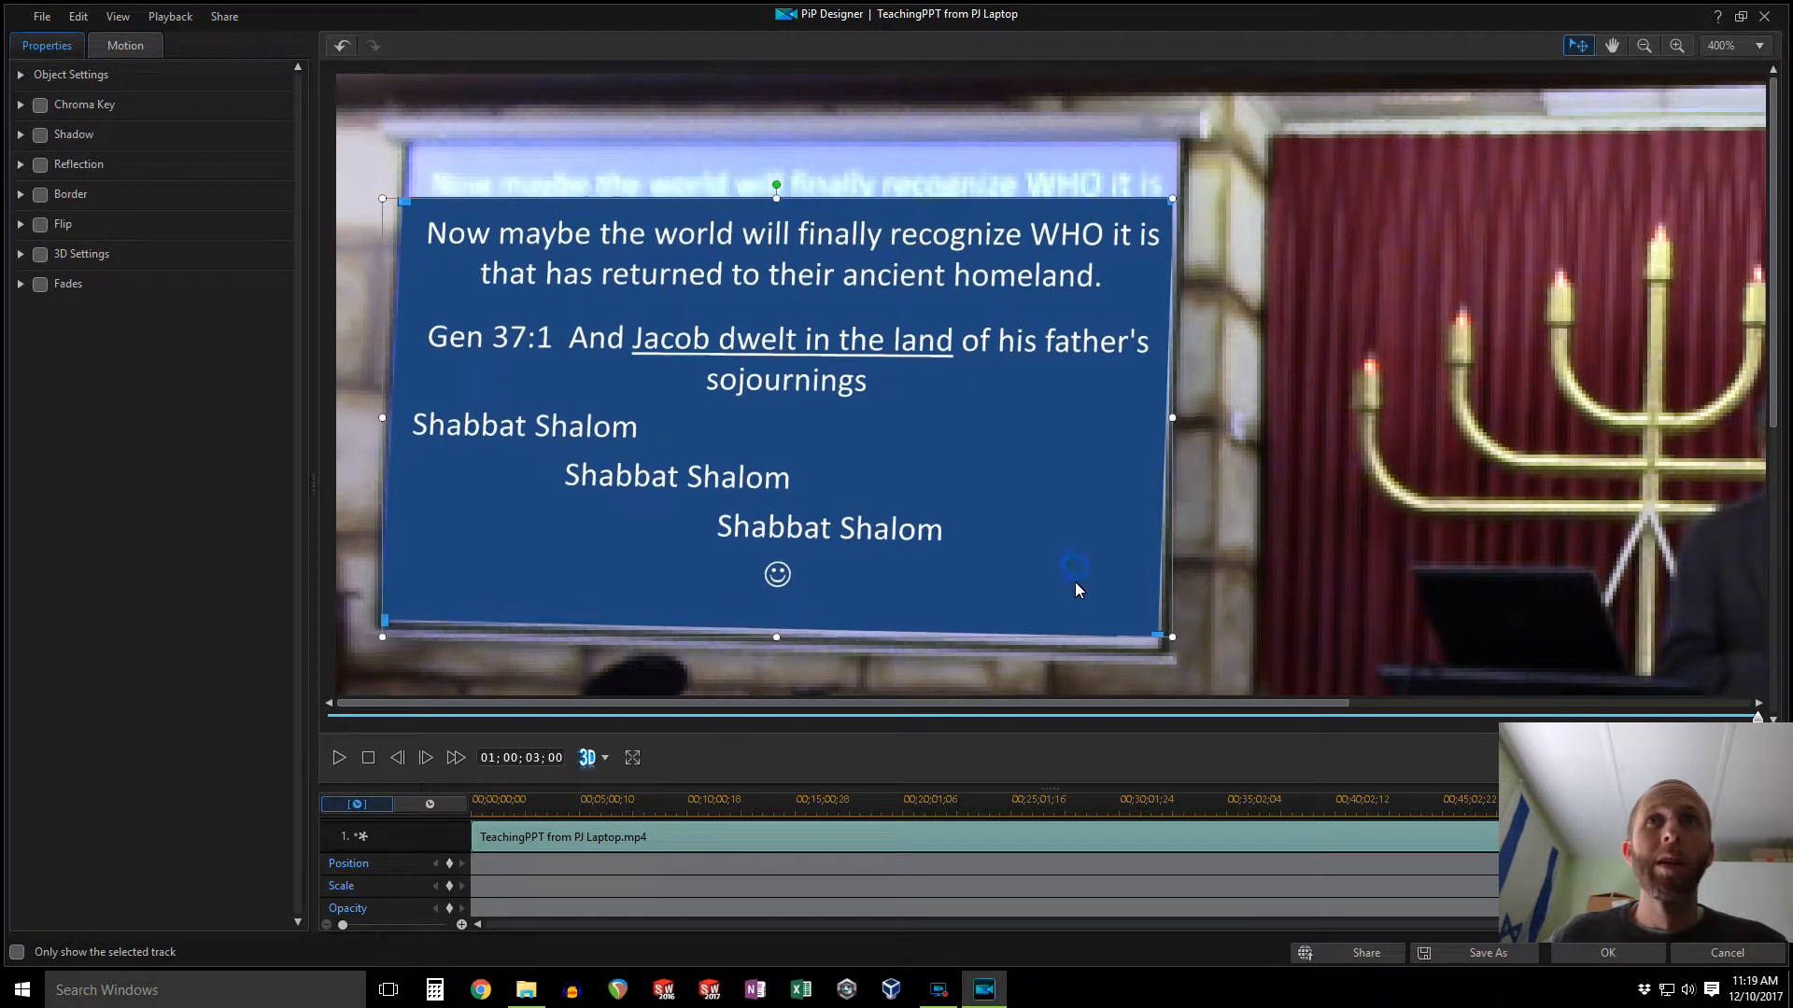
pyautogui.moveTo(1156, 638); pyautogui.dragTo(1157, 641)
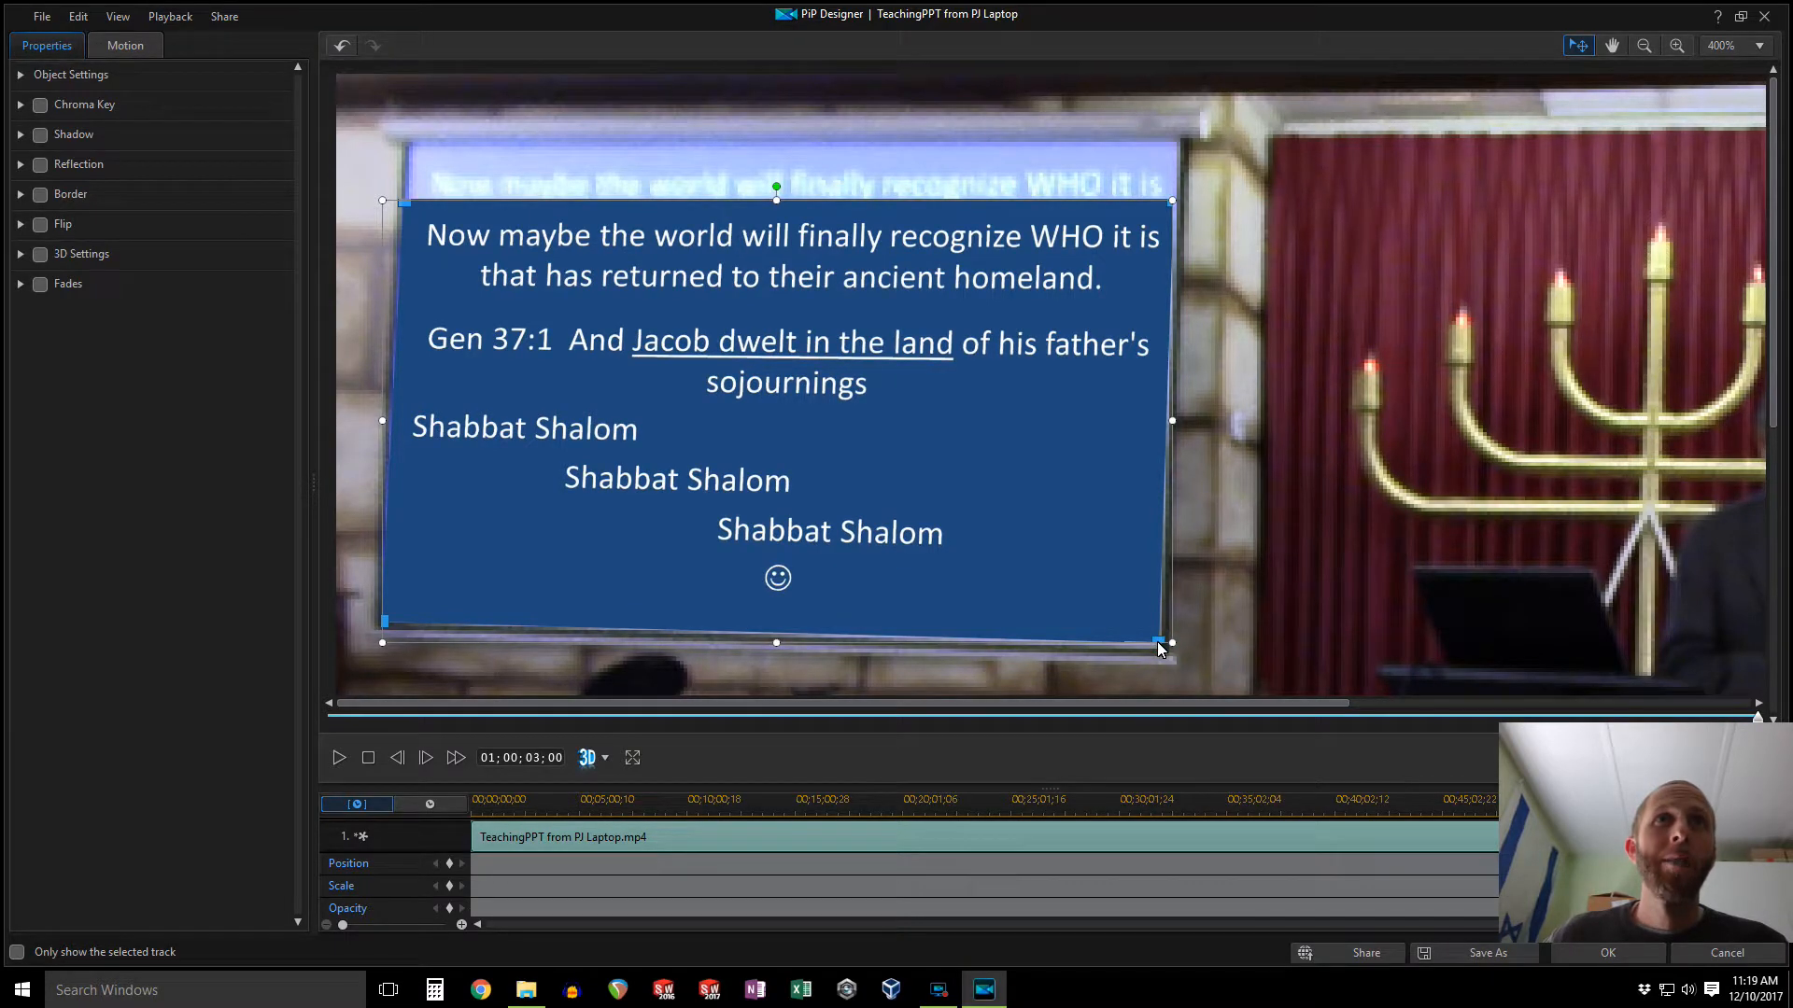
pyautogui.moveTo(1096, 561); pyautogui.dragTo(1100, 507)
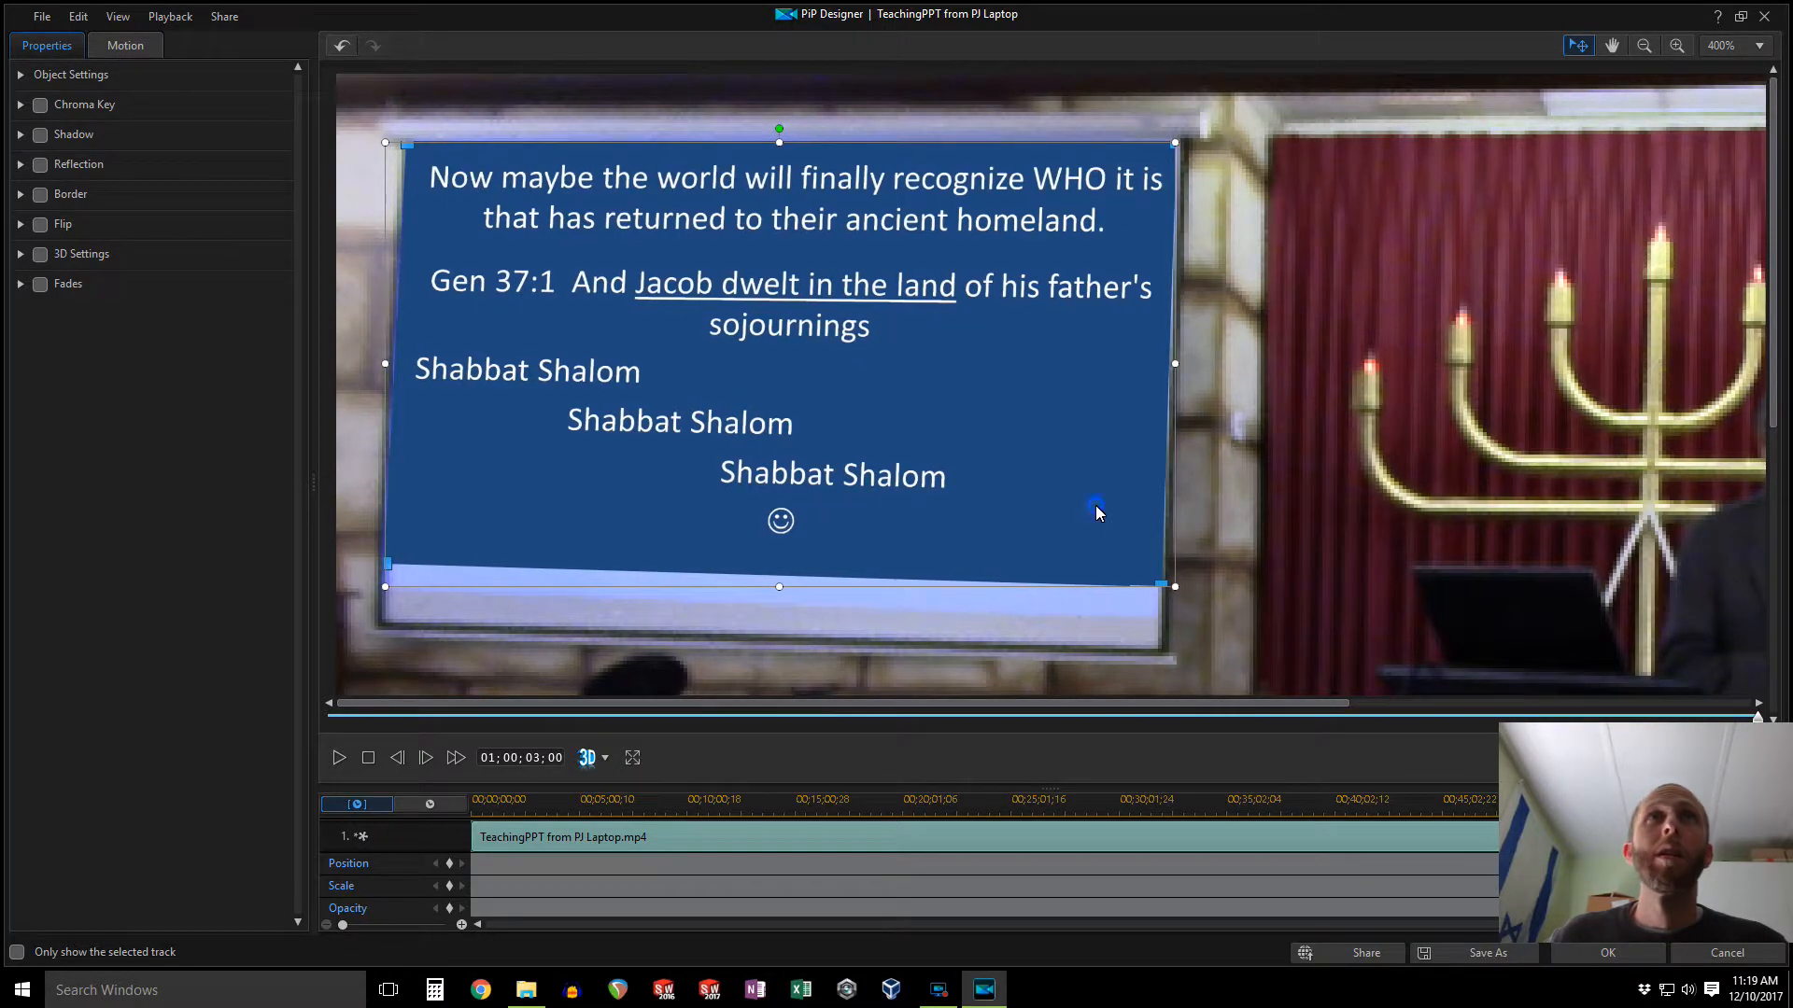
pyautogui.moveTo(1174, 589); pyautogui.dragTo(1182, 596)
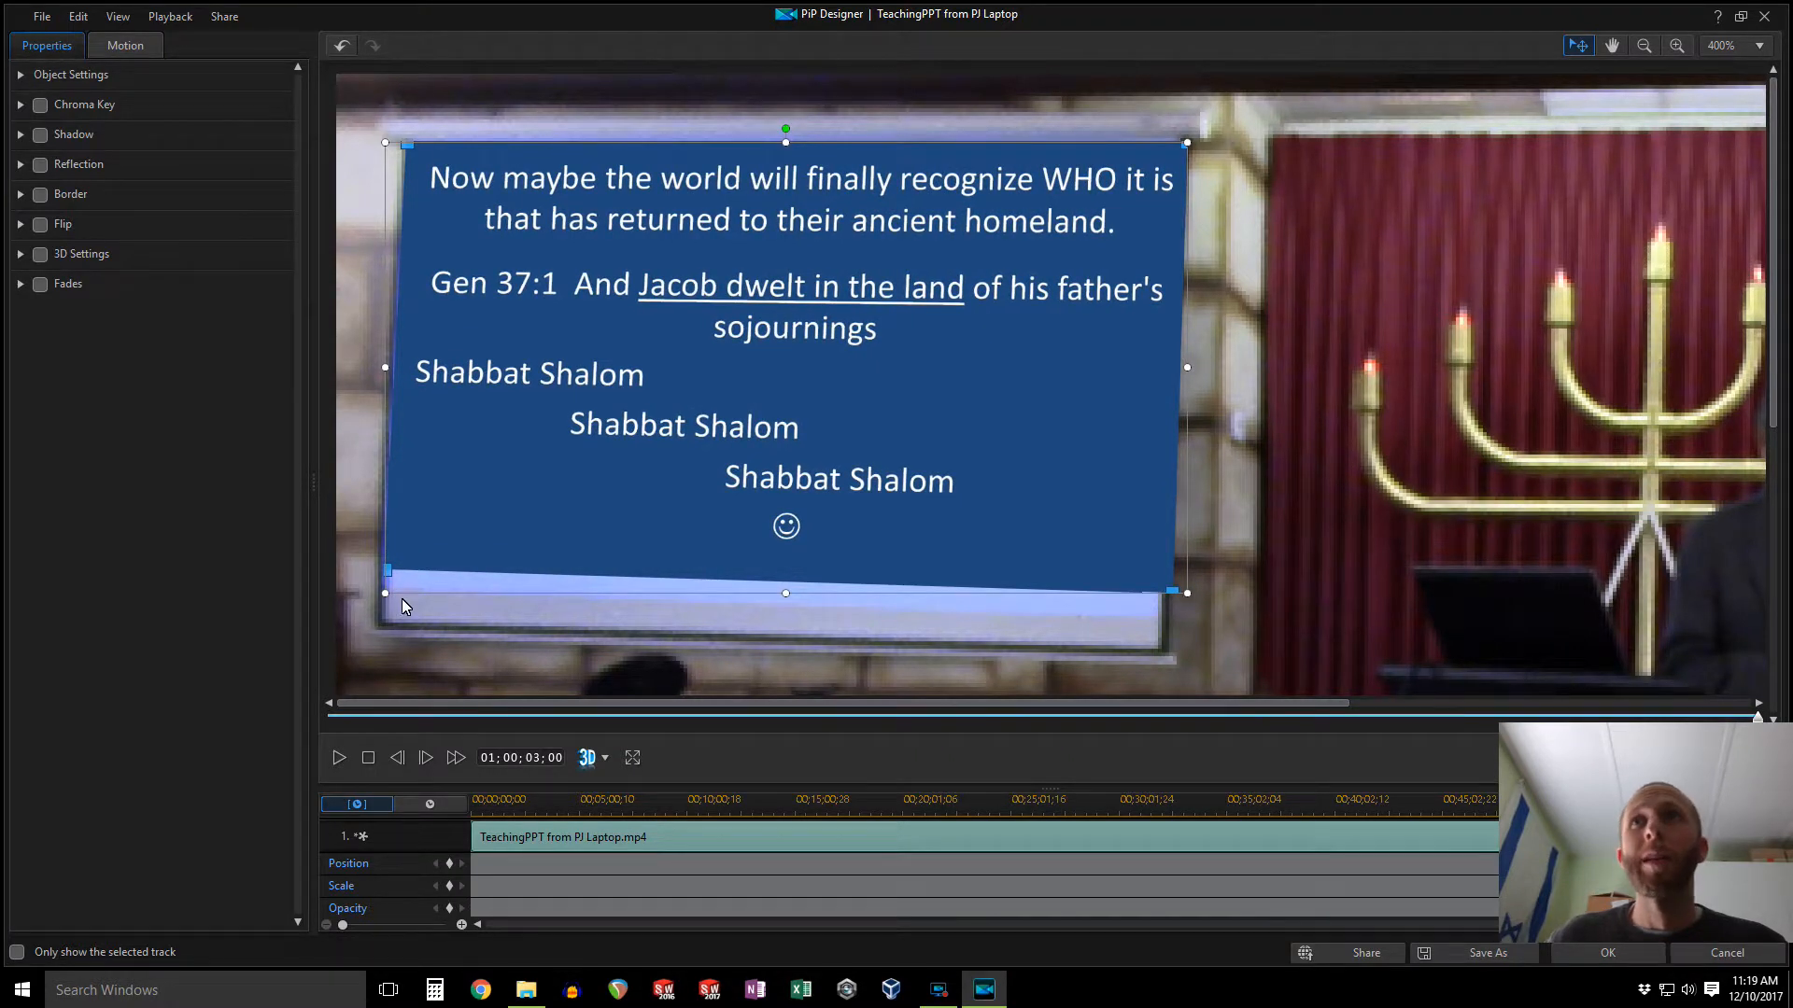
pyautogui.moveTo(384, 595); pyautogui.dragTo(512, 483)
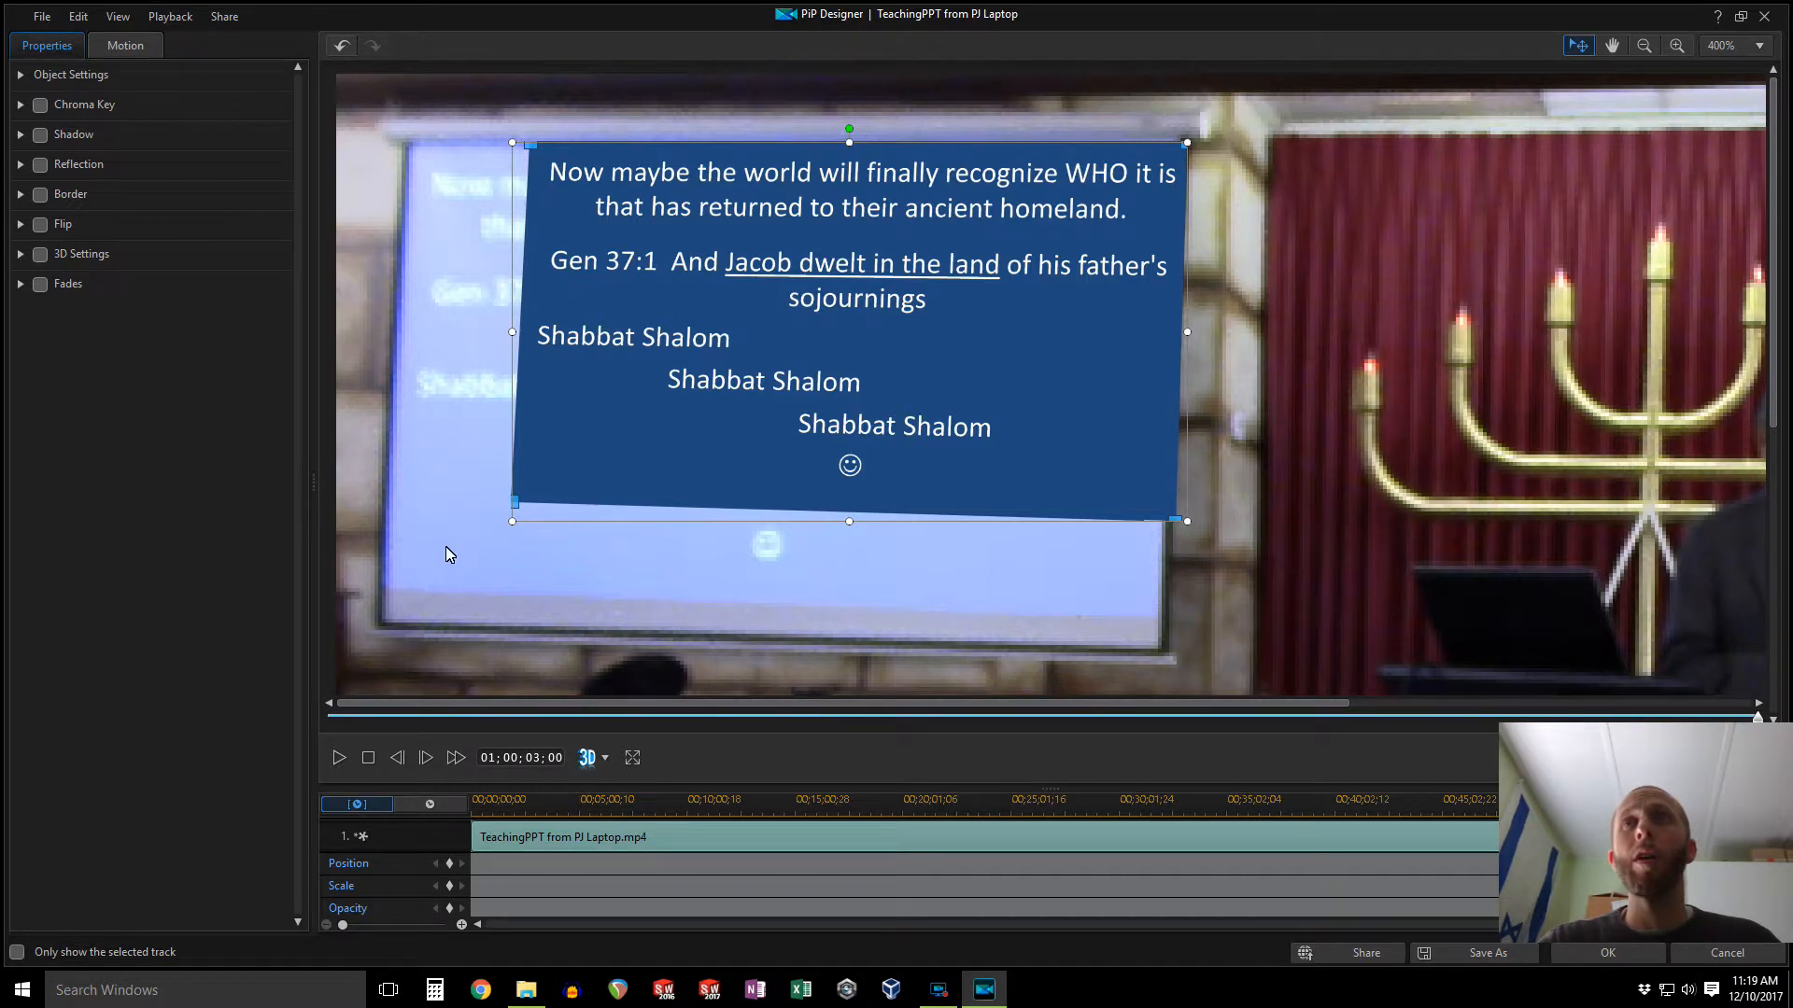
pyautogui.moveTo(513, 524); pyautogui.dragTo(396, 620)
pyautogui.click(1590, 962)
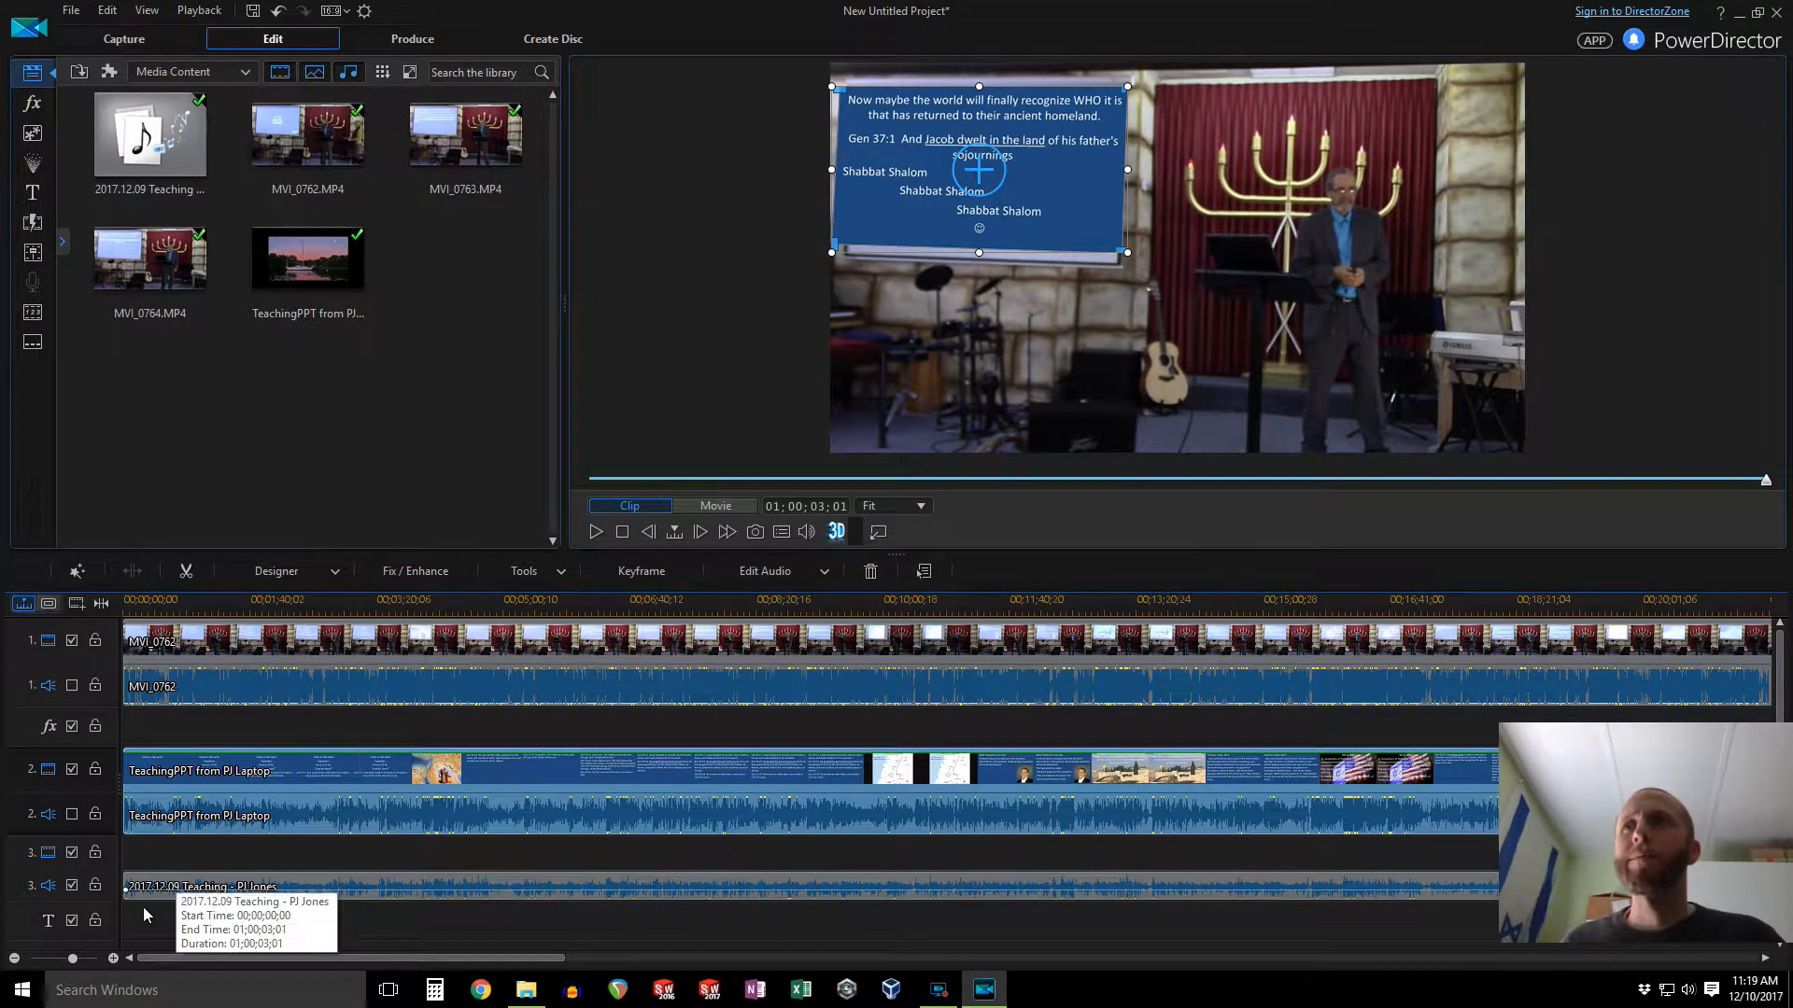
# Step: Open the MVI_0762 camera clip in ColorDirector for color editing
pyautogui.click(14, 958)
pyautogui.click(14, 958)
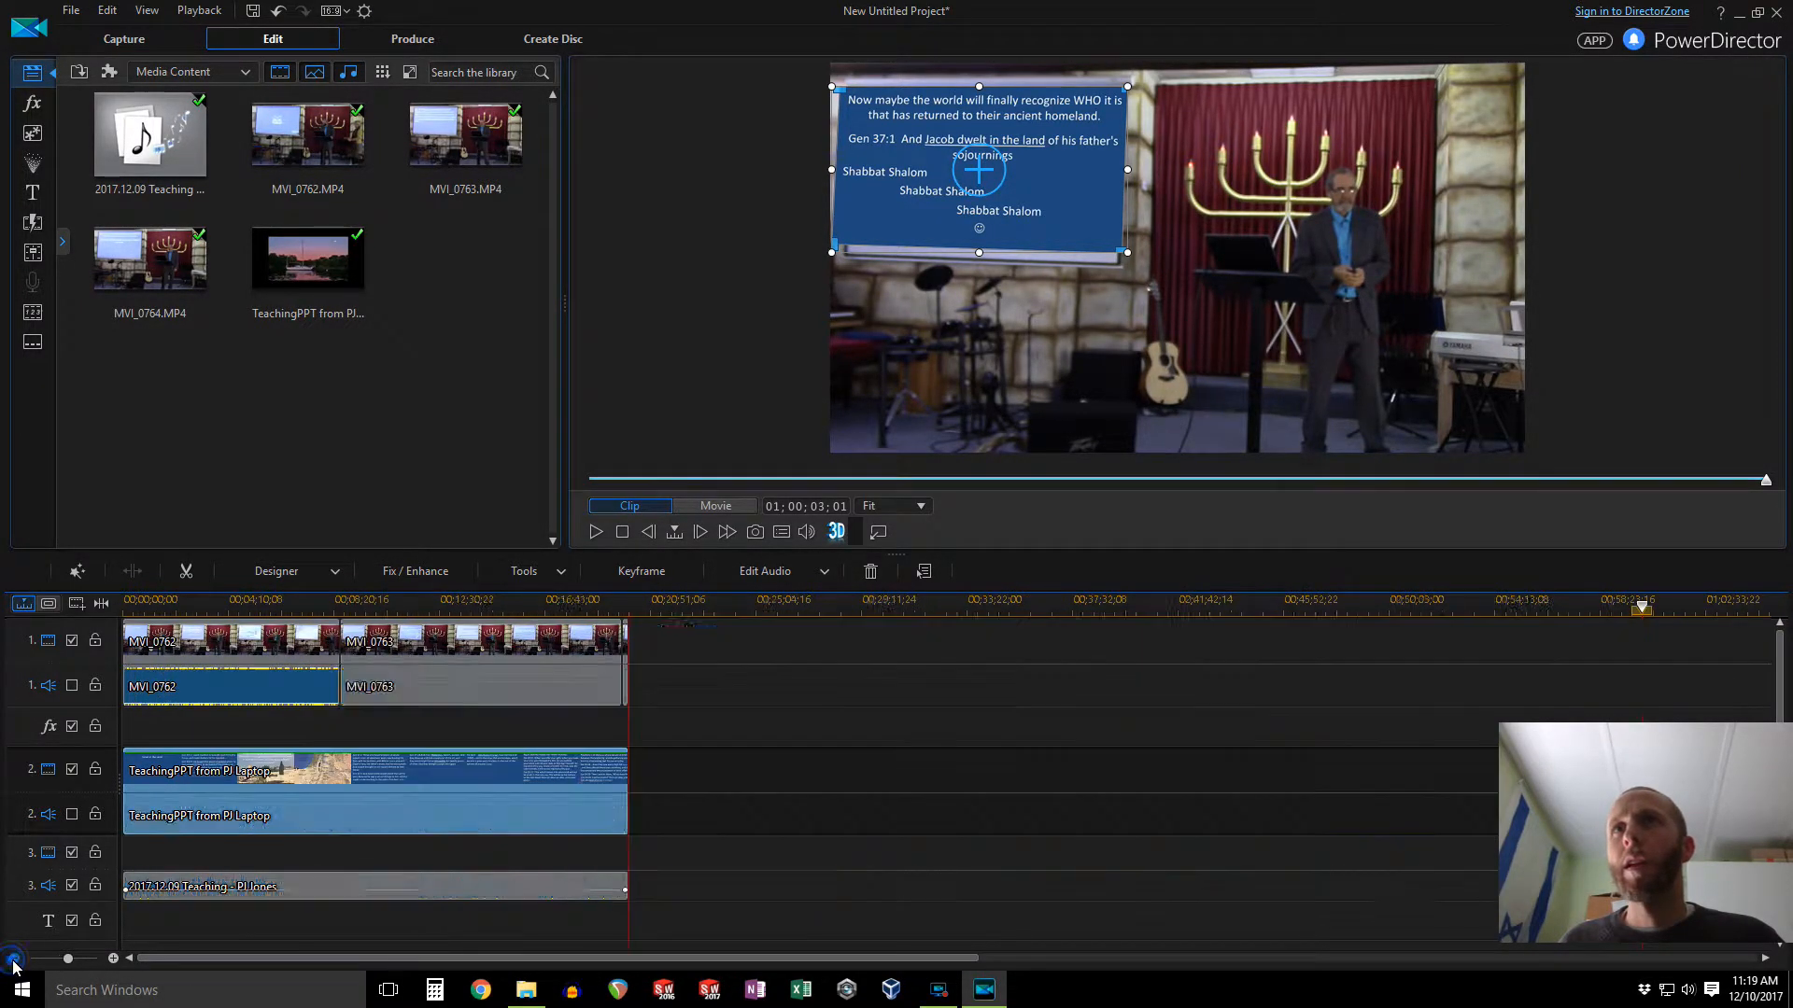
pyautogui.click(264, 652)
pyautogui.rightClick(264, 651)
pyautogui.moveTo(447, 532)
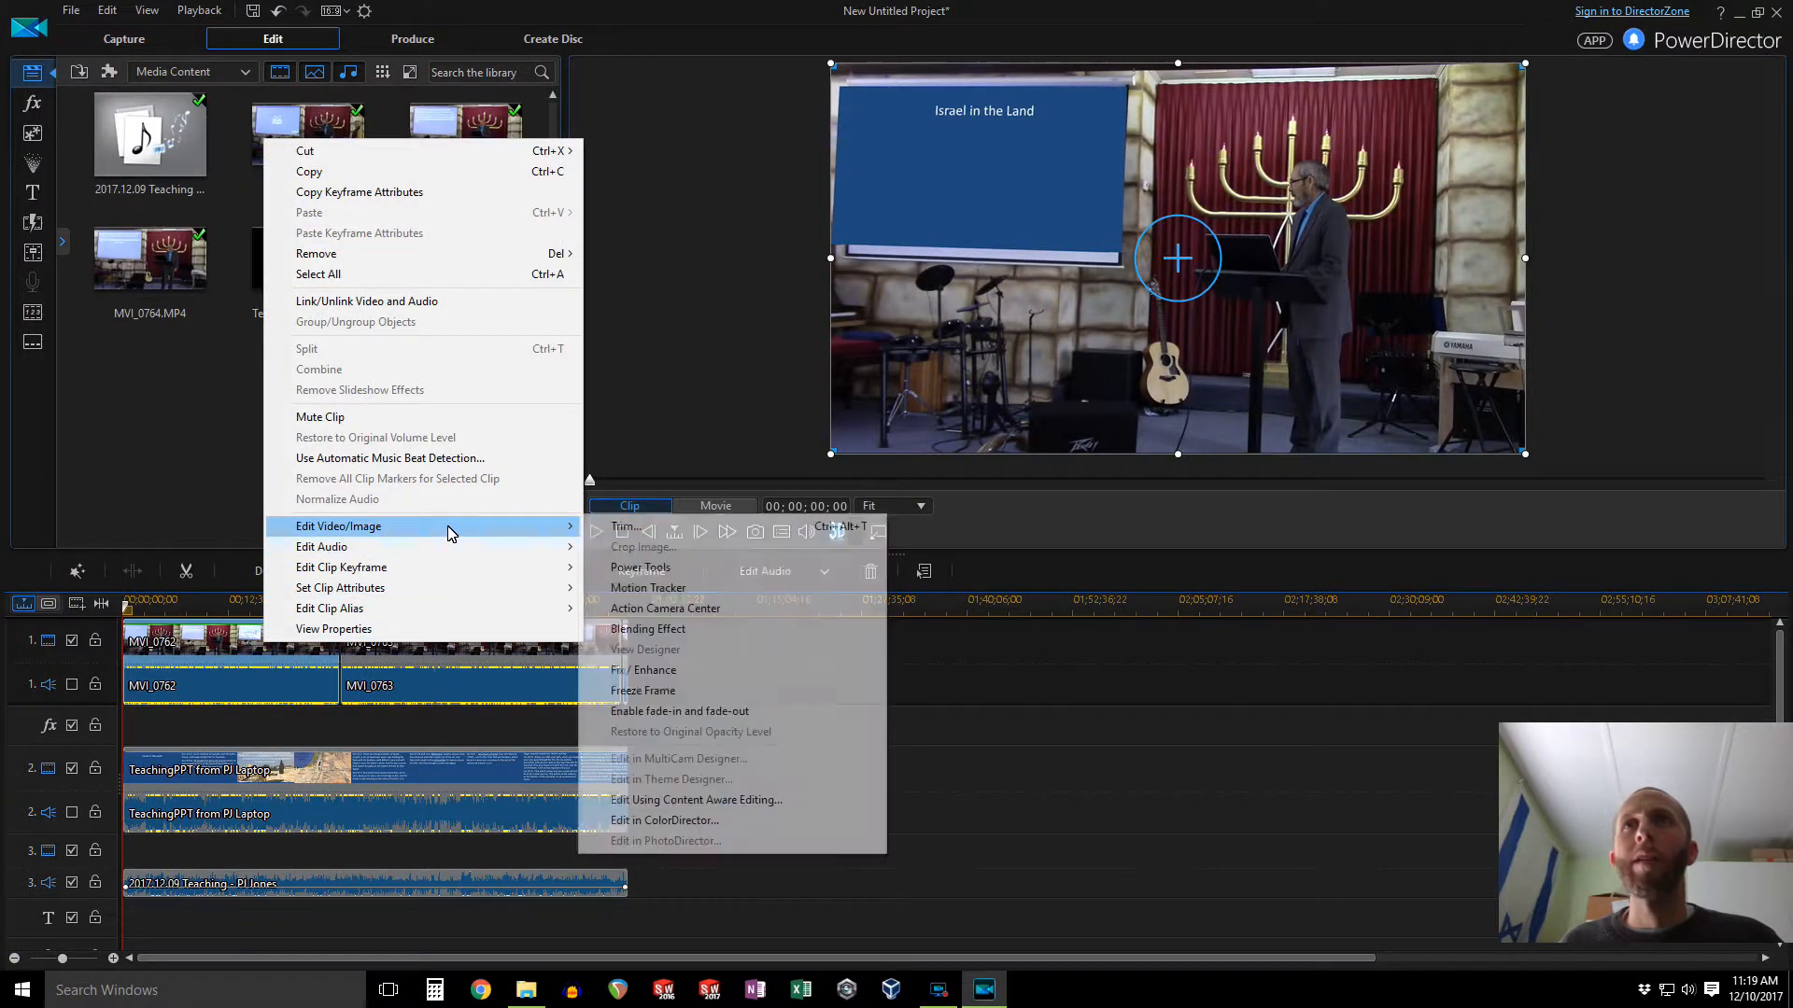
pyautogui.click(695, 821)
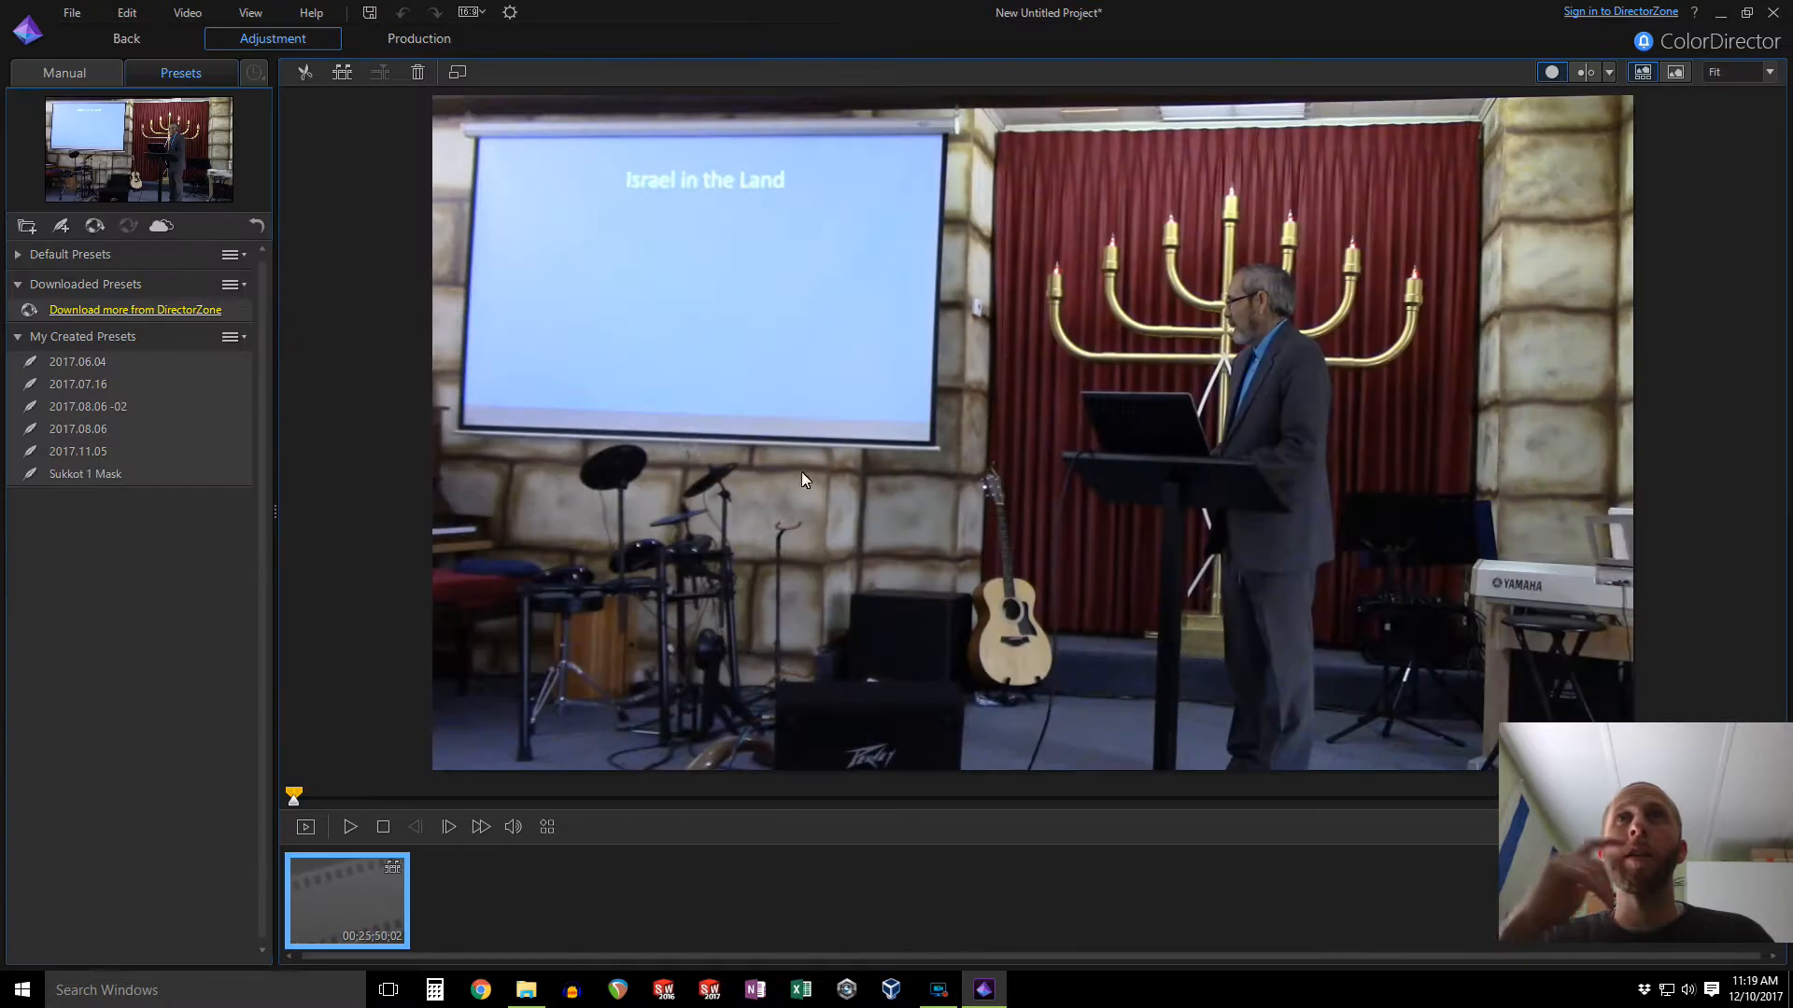
# Step: Apply the 2017.11.05 color preset to the MVI_0762 clip and return to PowerDirector
pyautogui.click(75, 75)
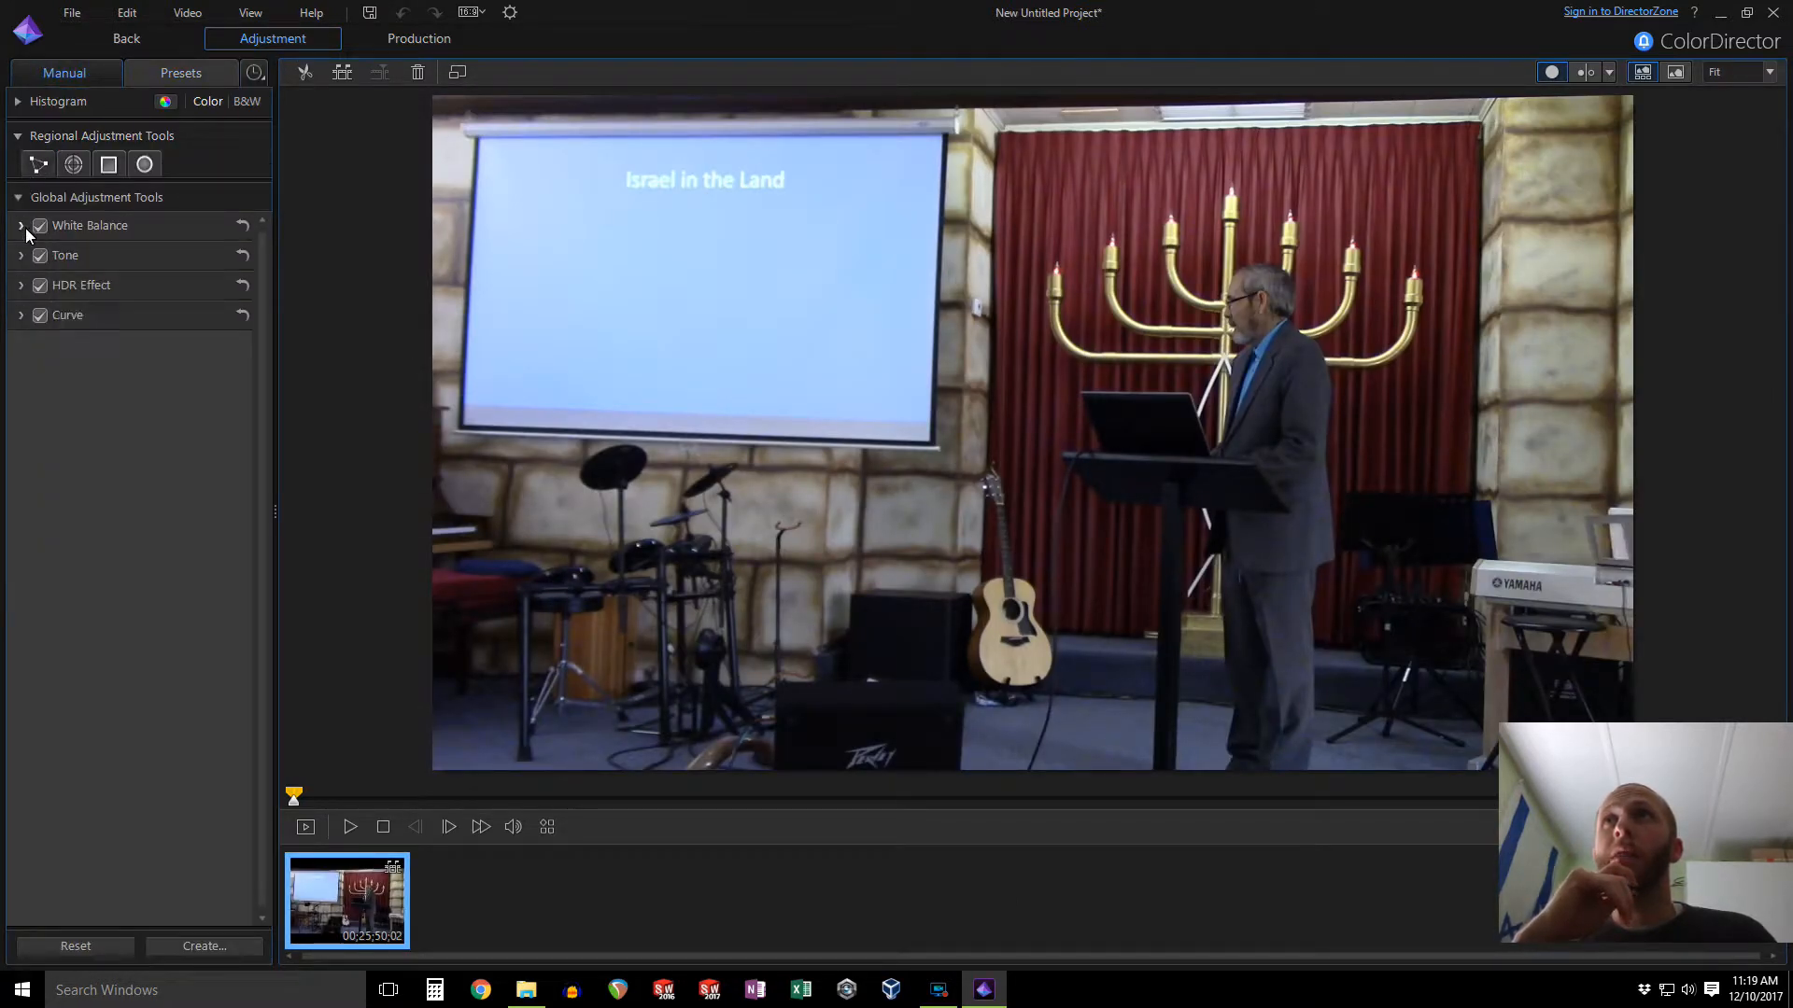
pyautogui.click(19, 198)
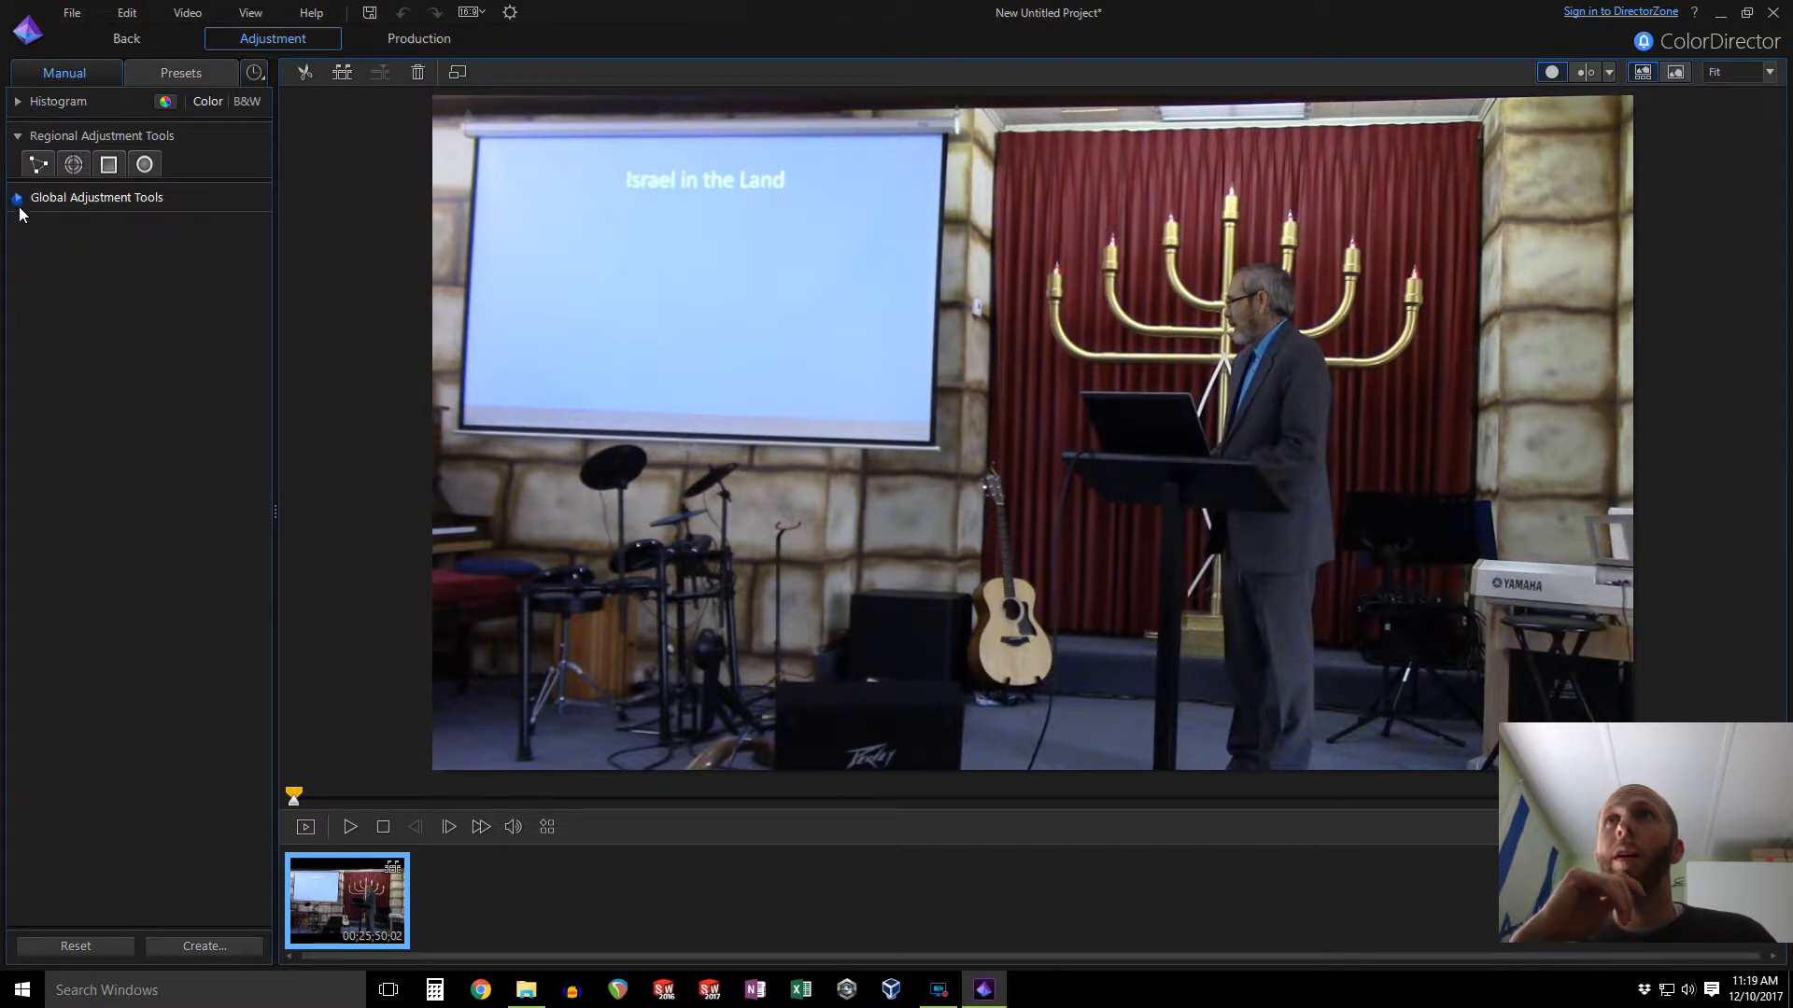
pyautogui.click(19, 204)
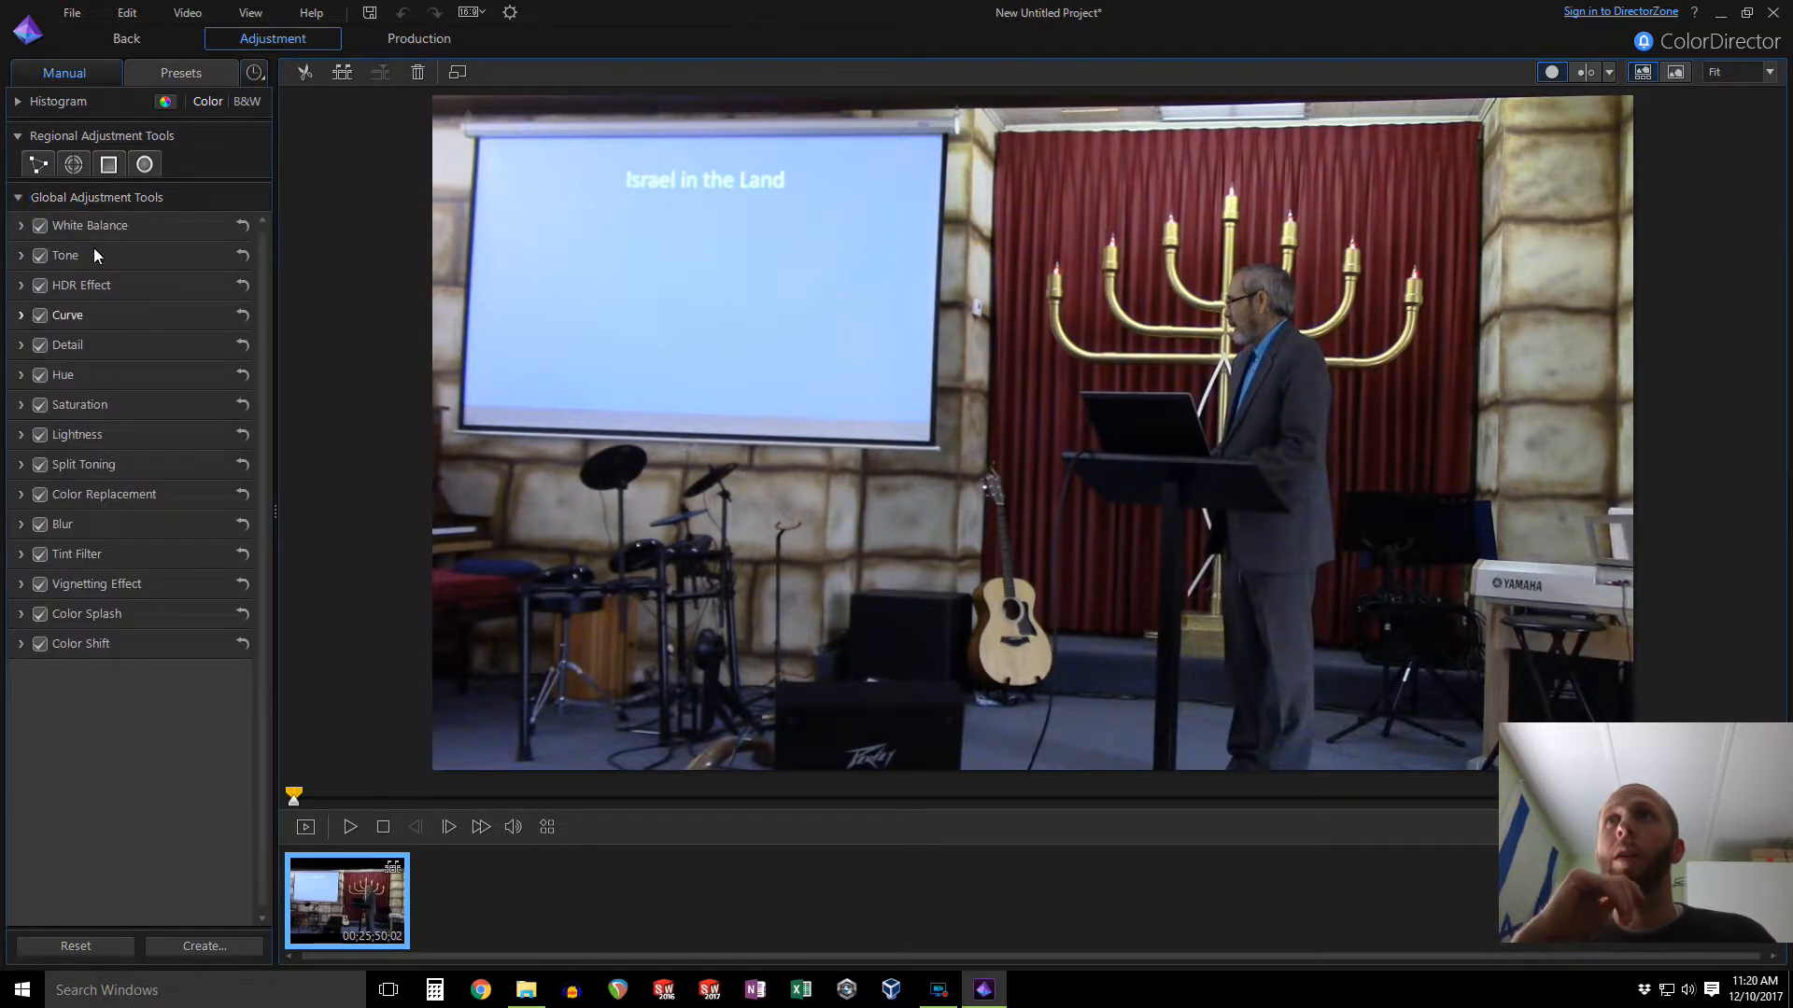
pyautogui.click(20, 255)
pyautogui.click(20, 226)
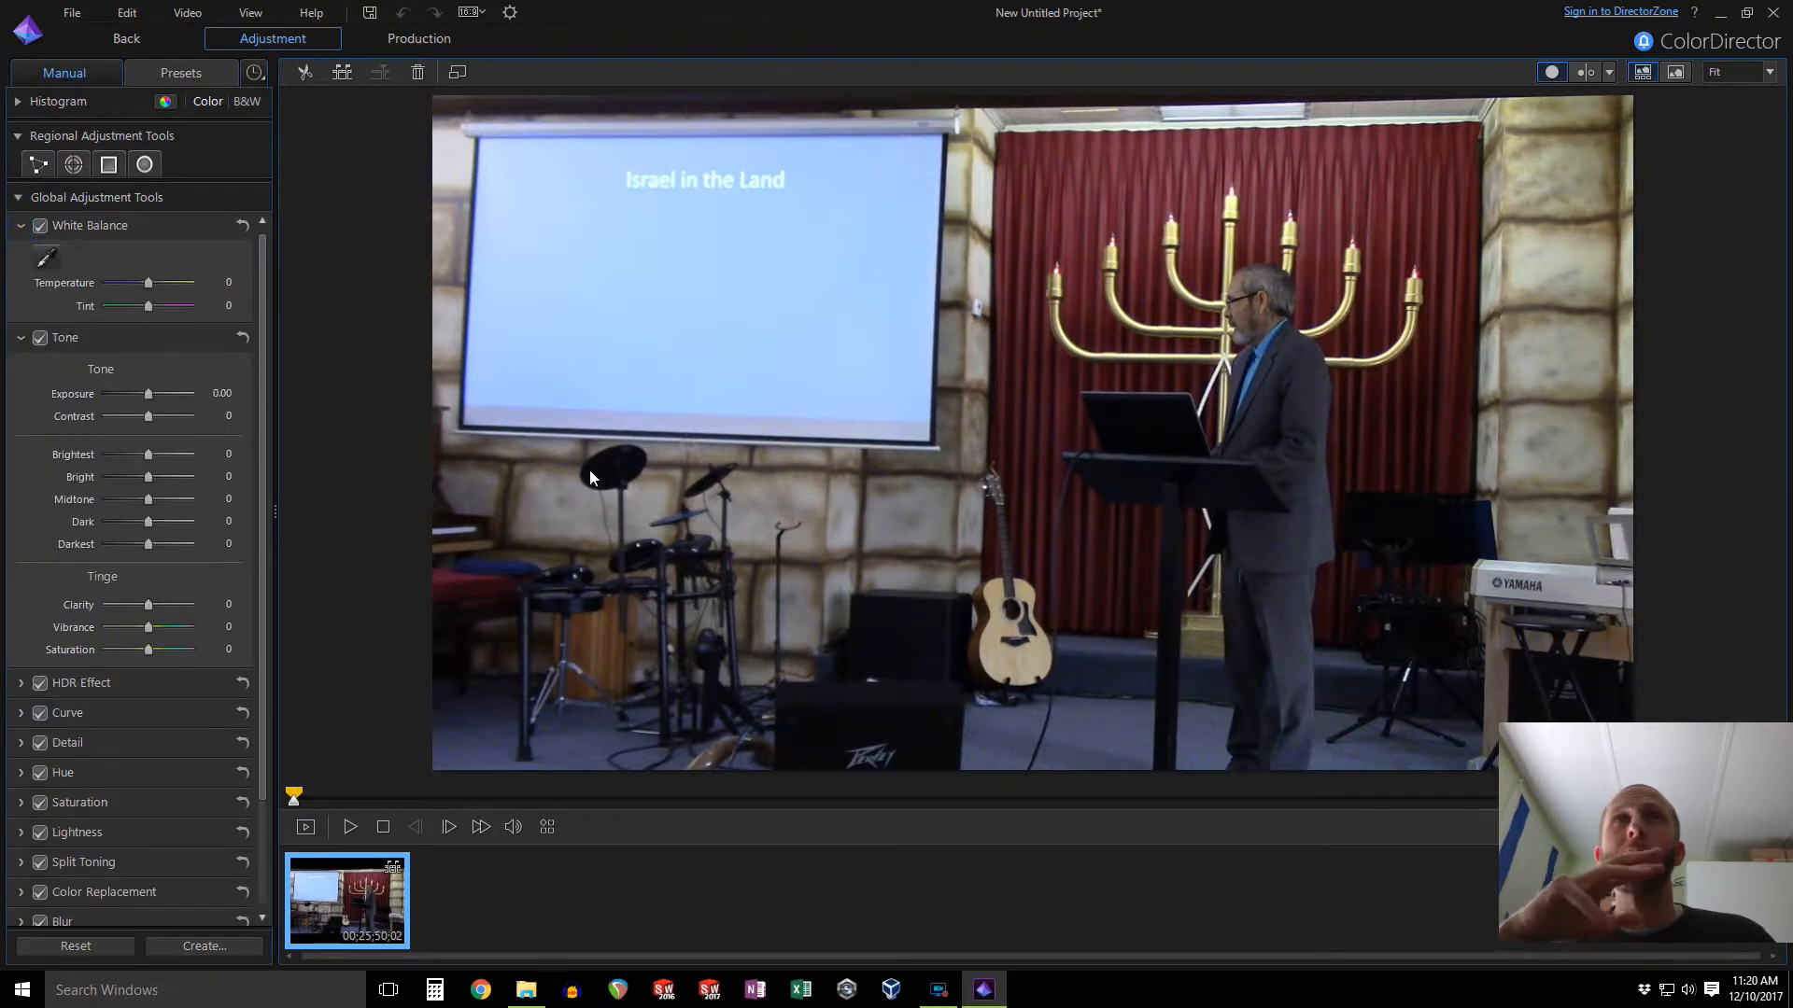
pyautogui.click(187, 75)
pyautogui.click(47, 453)
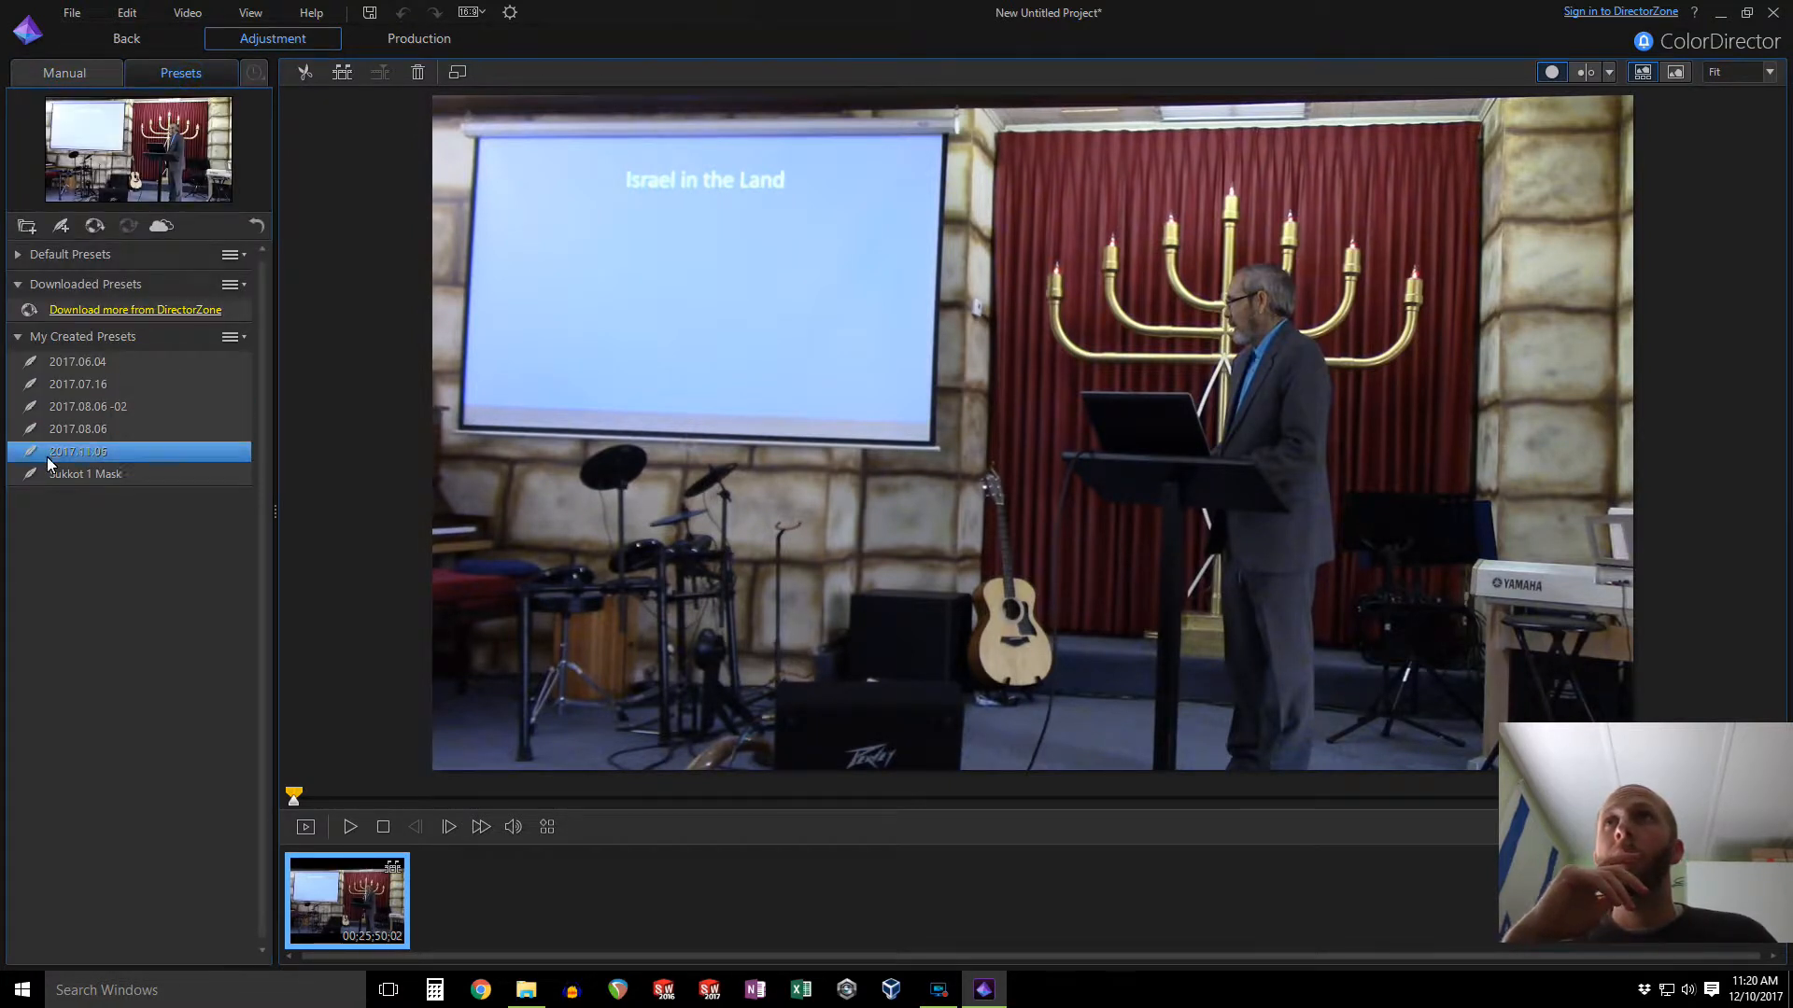
pyautogui.doubleClick(87, 454)
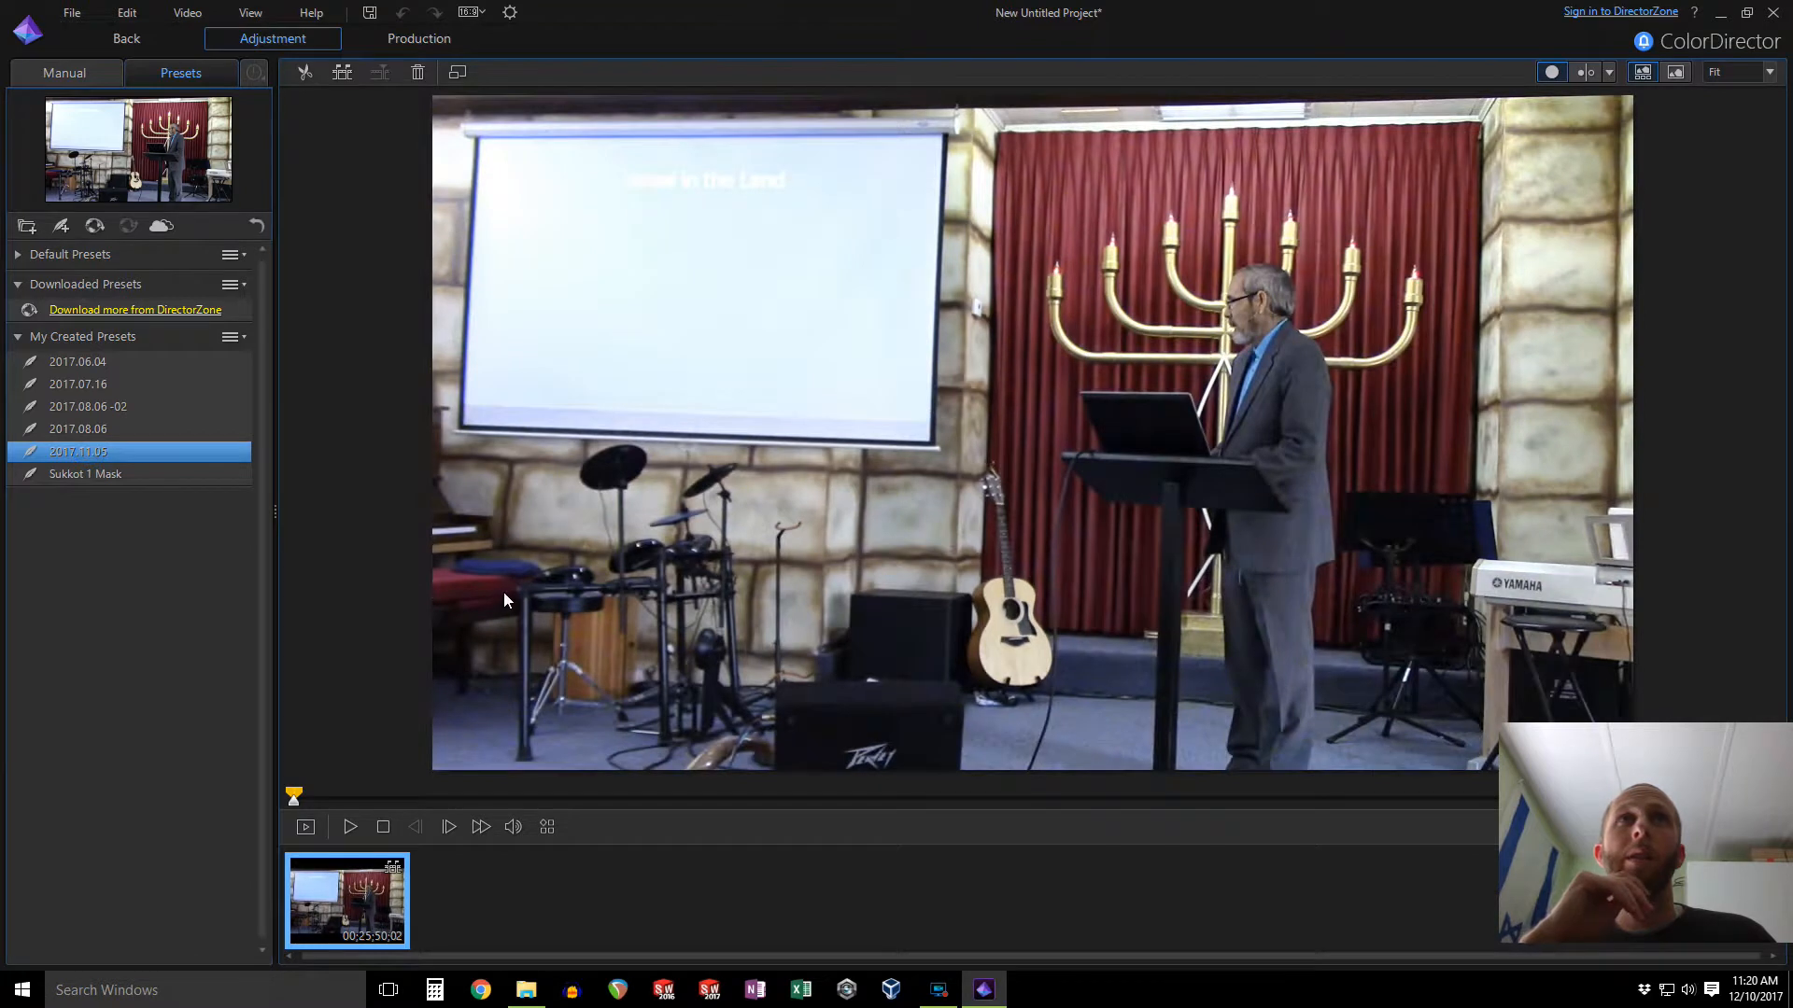
pyautogui.click(134, 41)
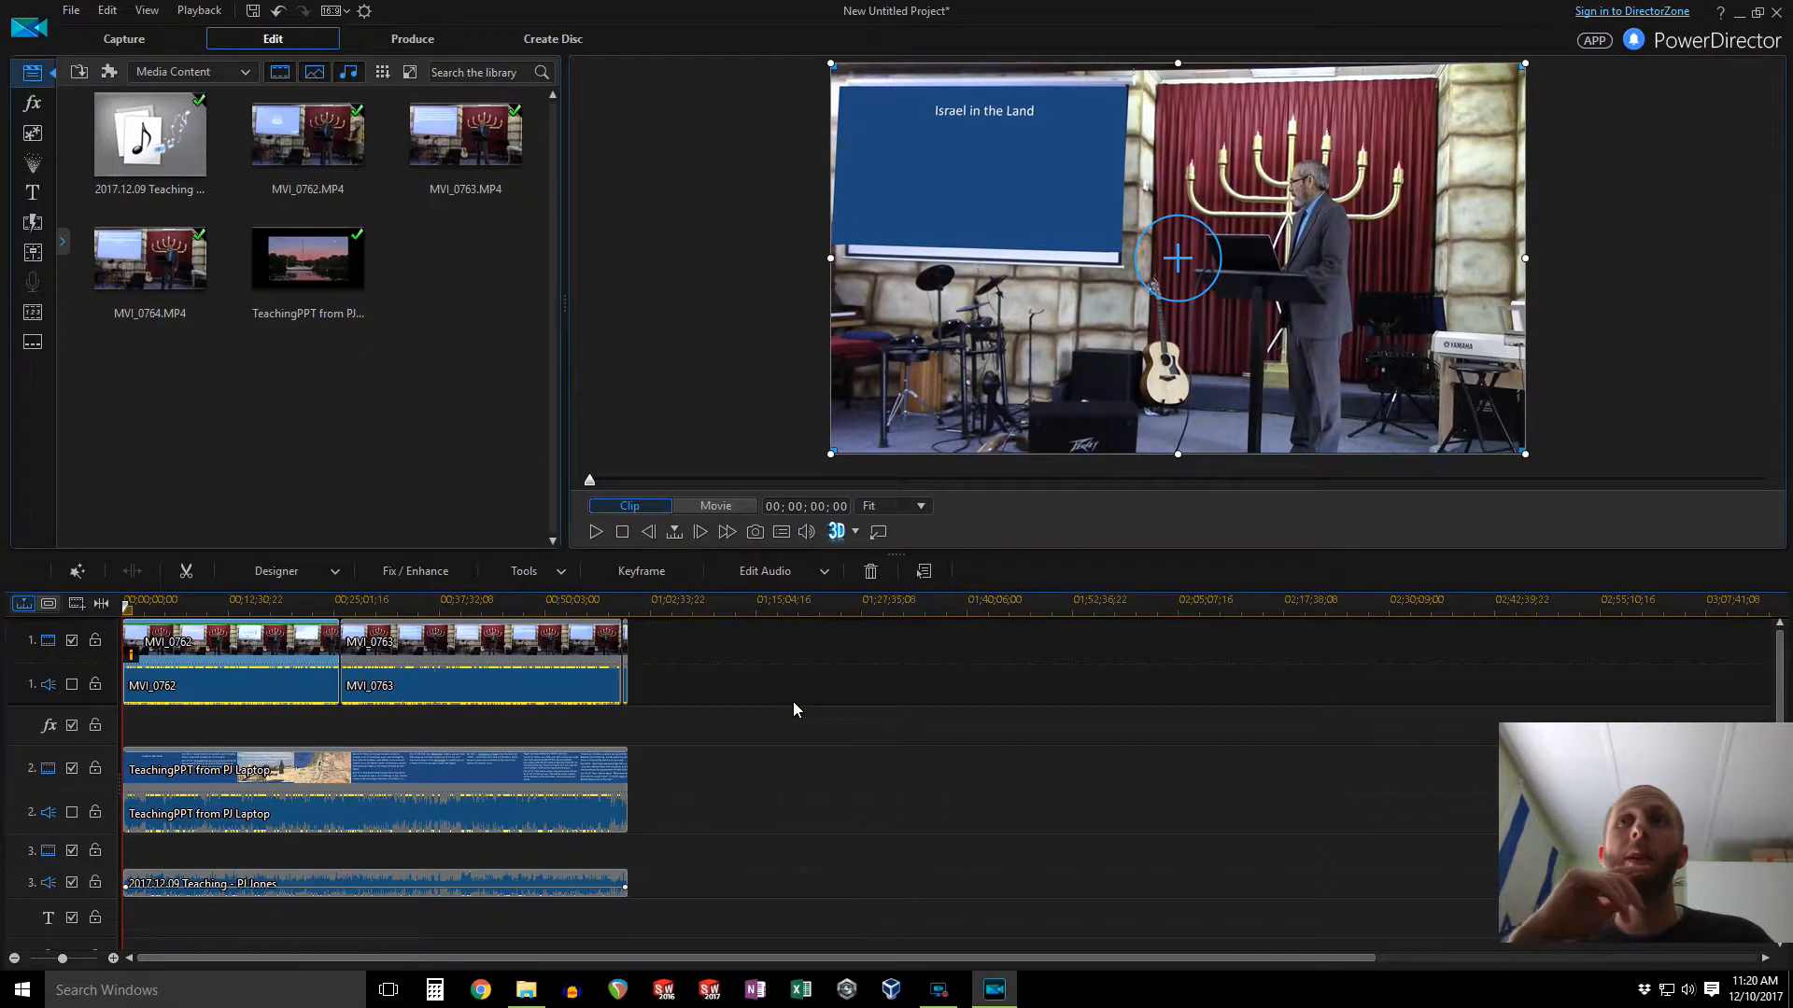
pyautogui.rightClick(432, 639)
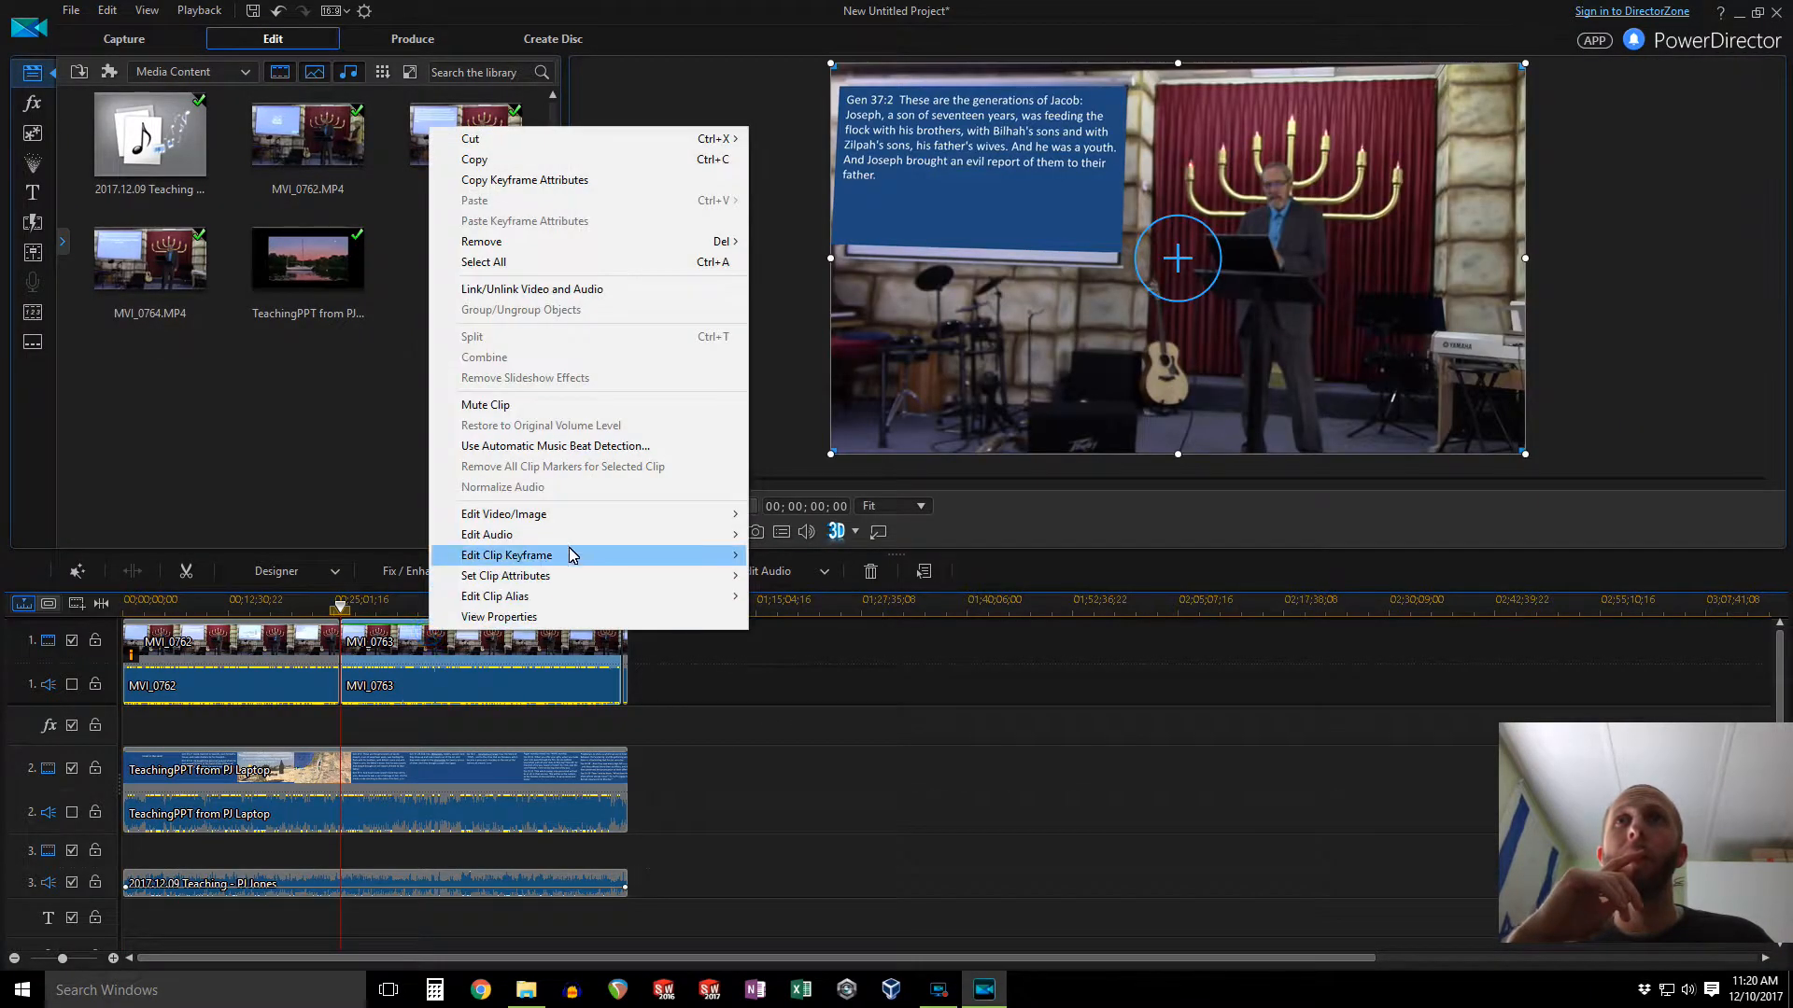
pyautogui.moveTo(696, 523)
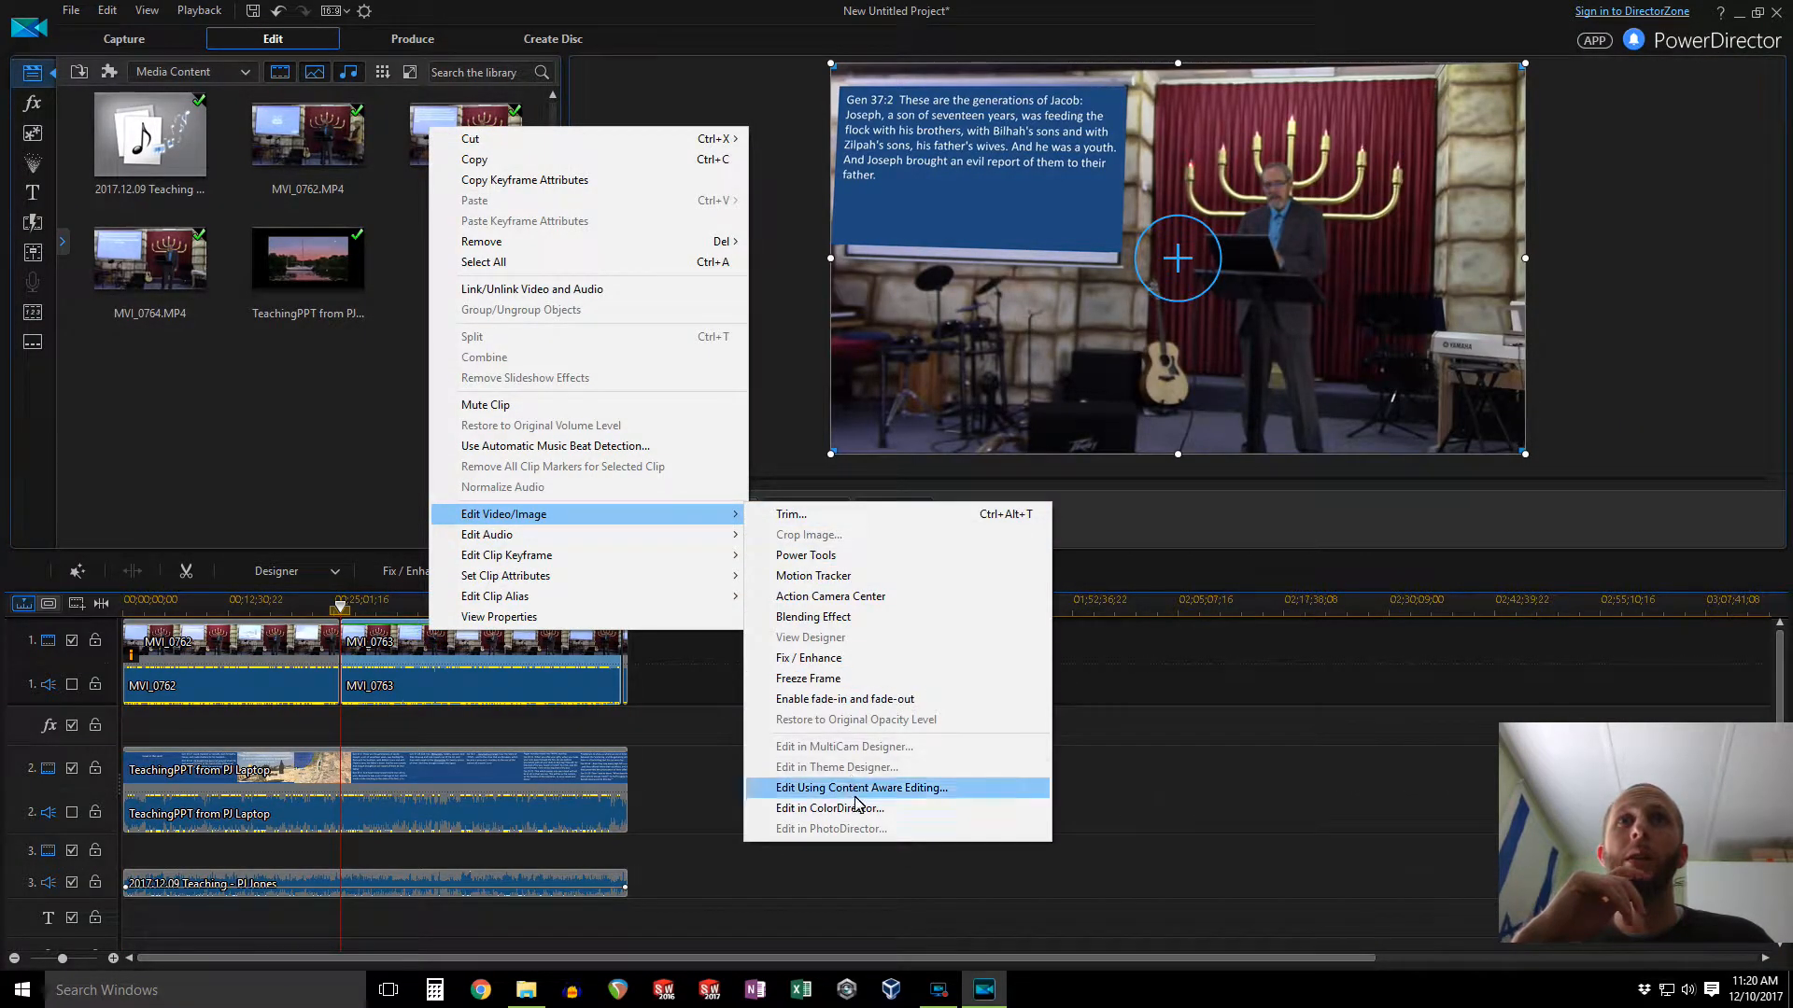
pyautogui.click(829, 808)
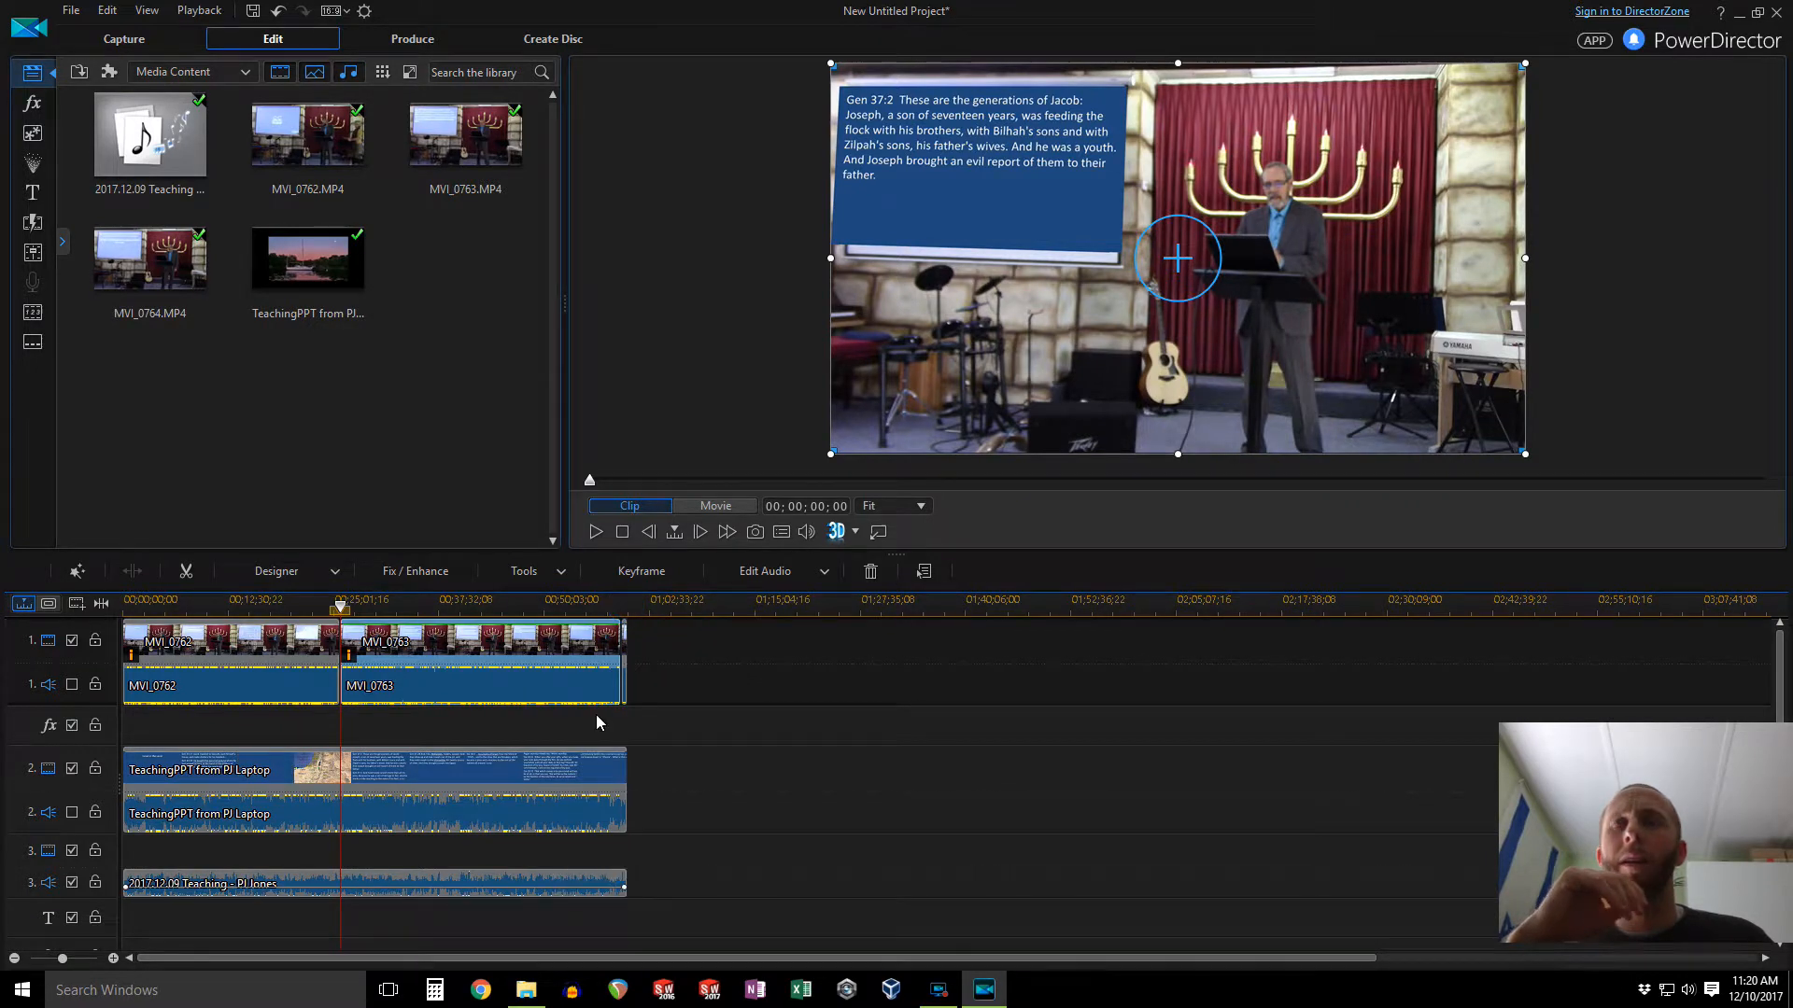
pyautogui.hotkey('ctrl', 'z')
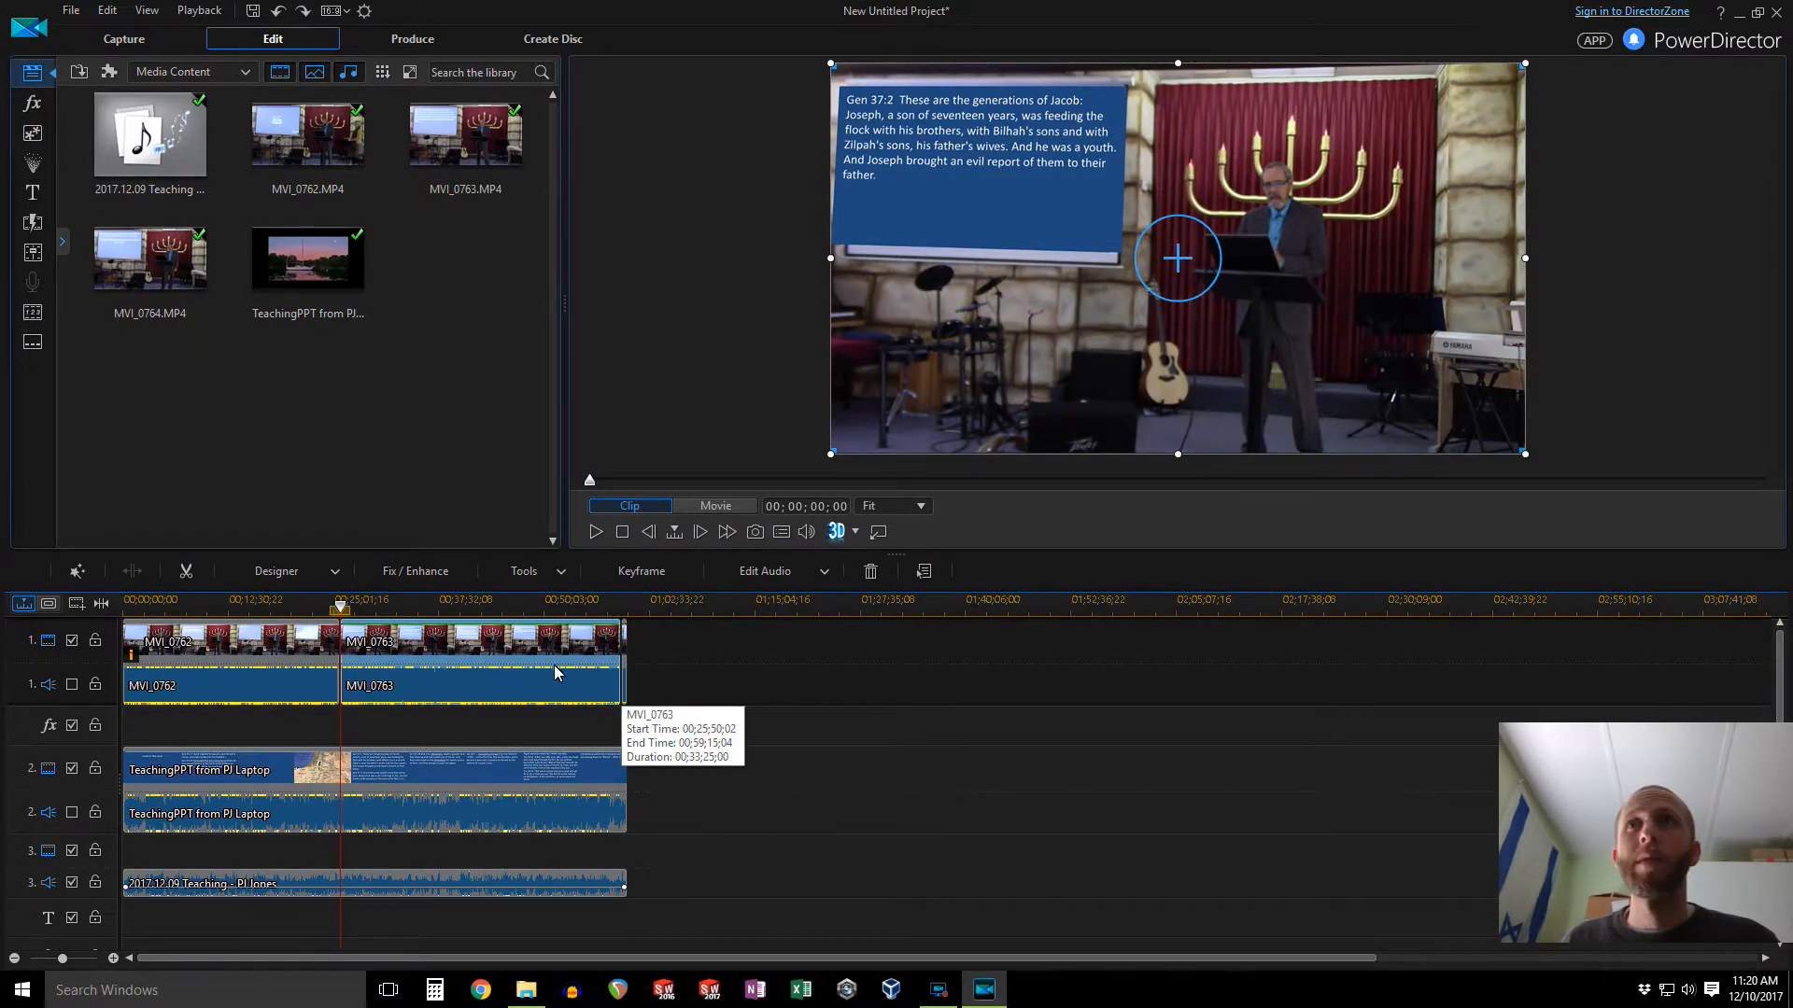
# Step: Open the MVI_0763 clip in ColorDirector and apply the 2017.11.05 color preset
pyautogui.rightClick(551, 648)
pyautogui.moveTo(723, 525)
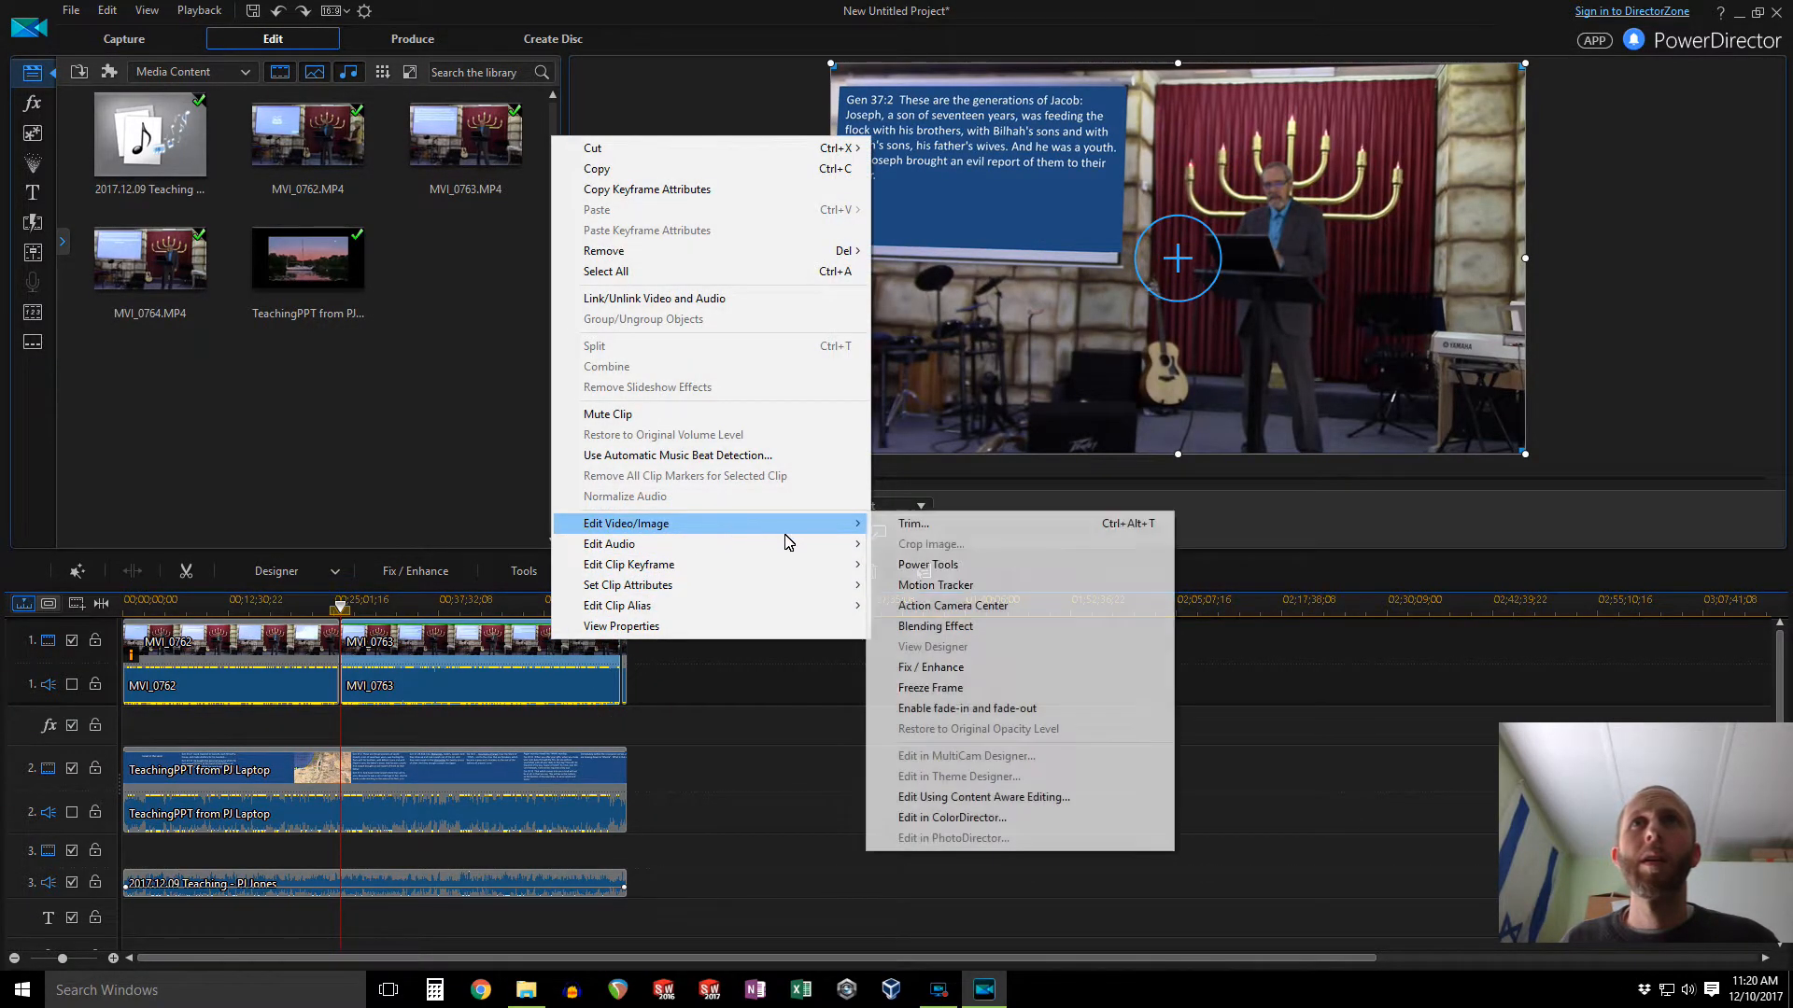
pyautogui.click(953, 817)
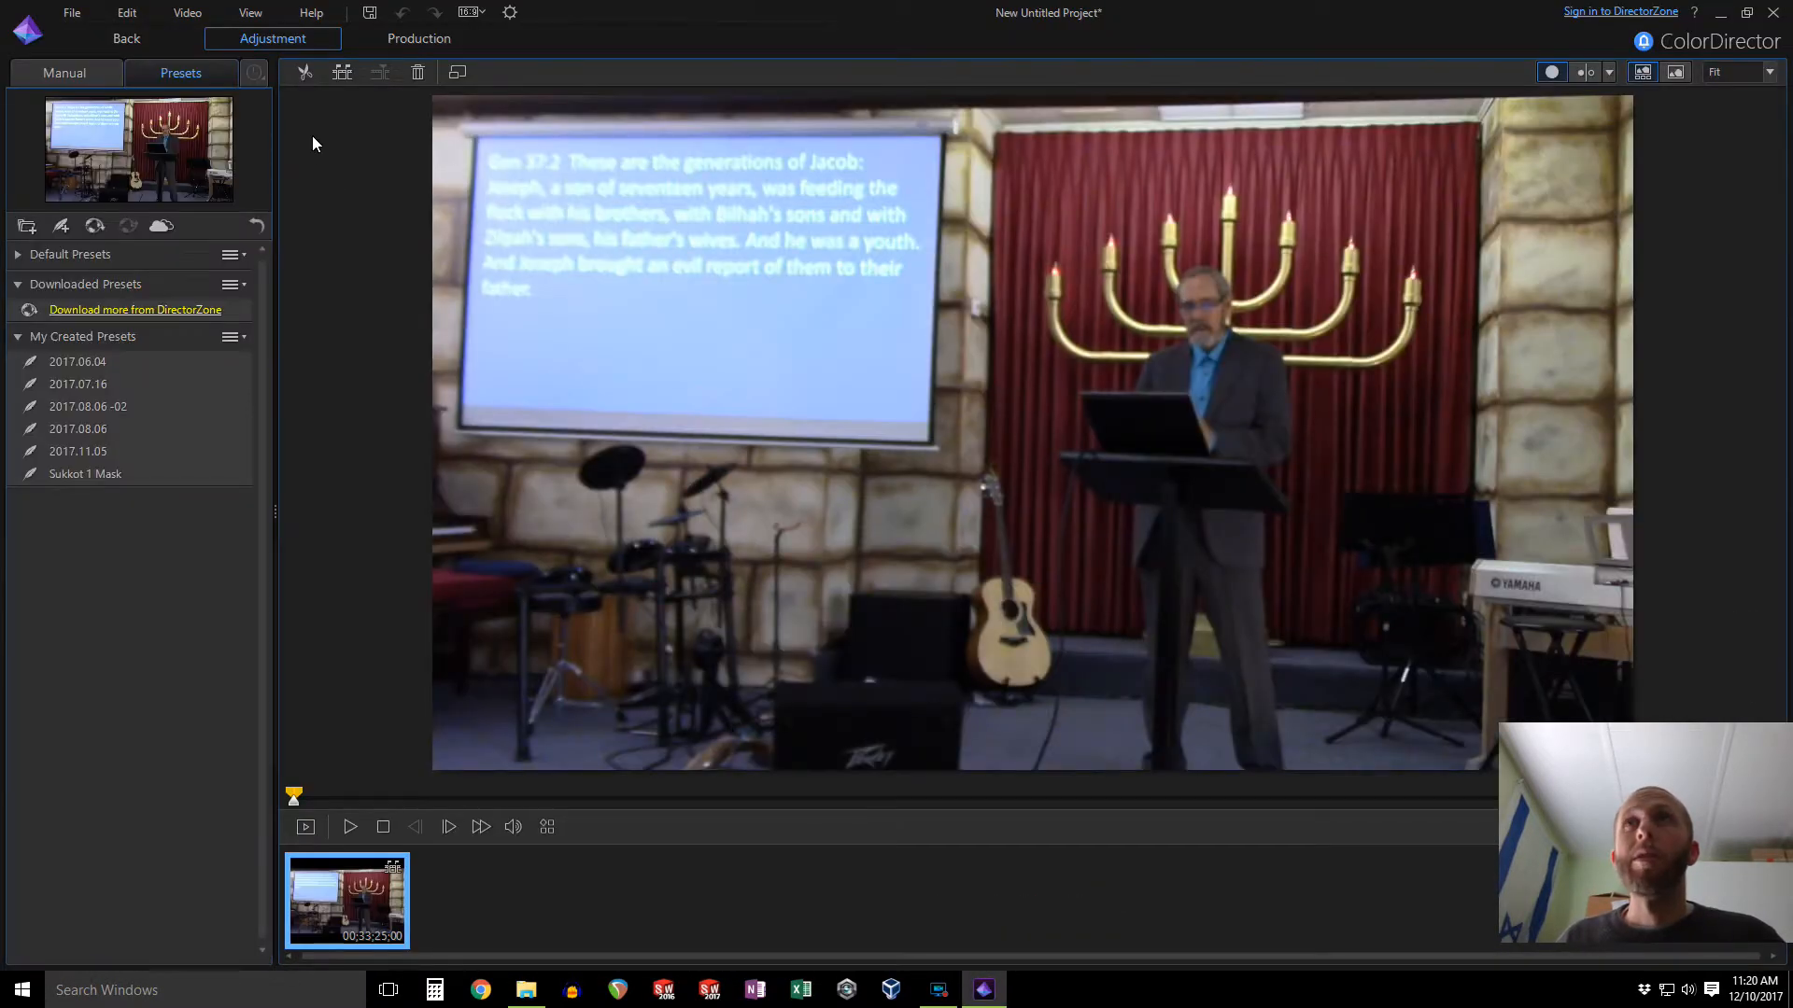
pyautogui.click(111, 452)
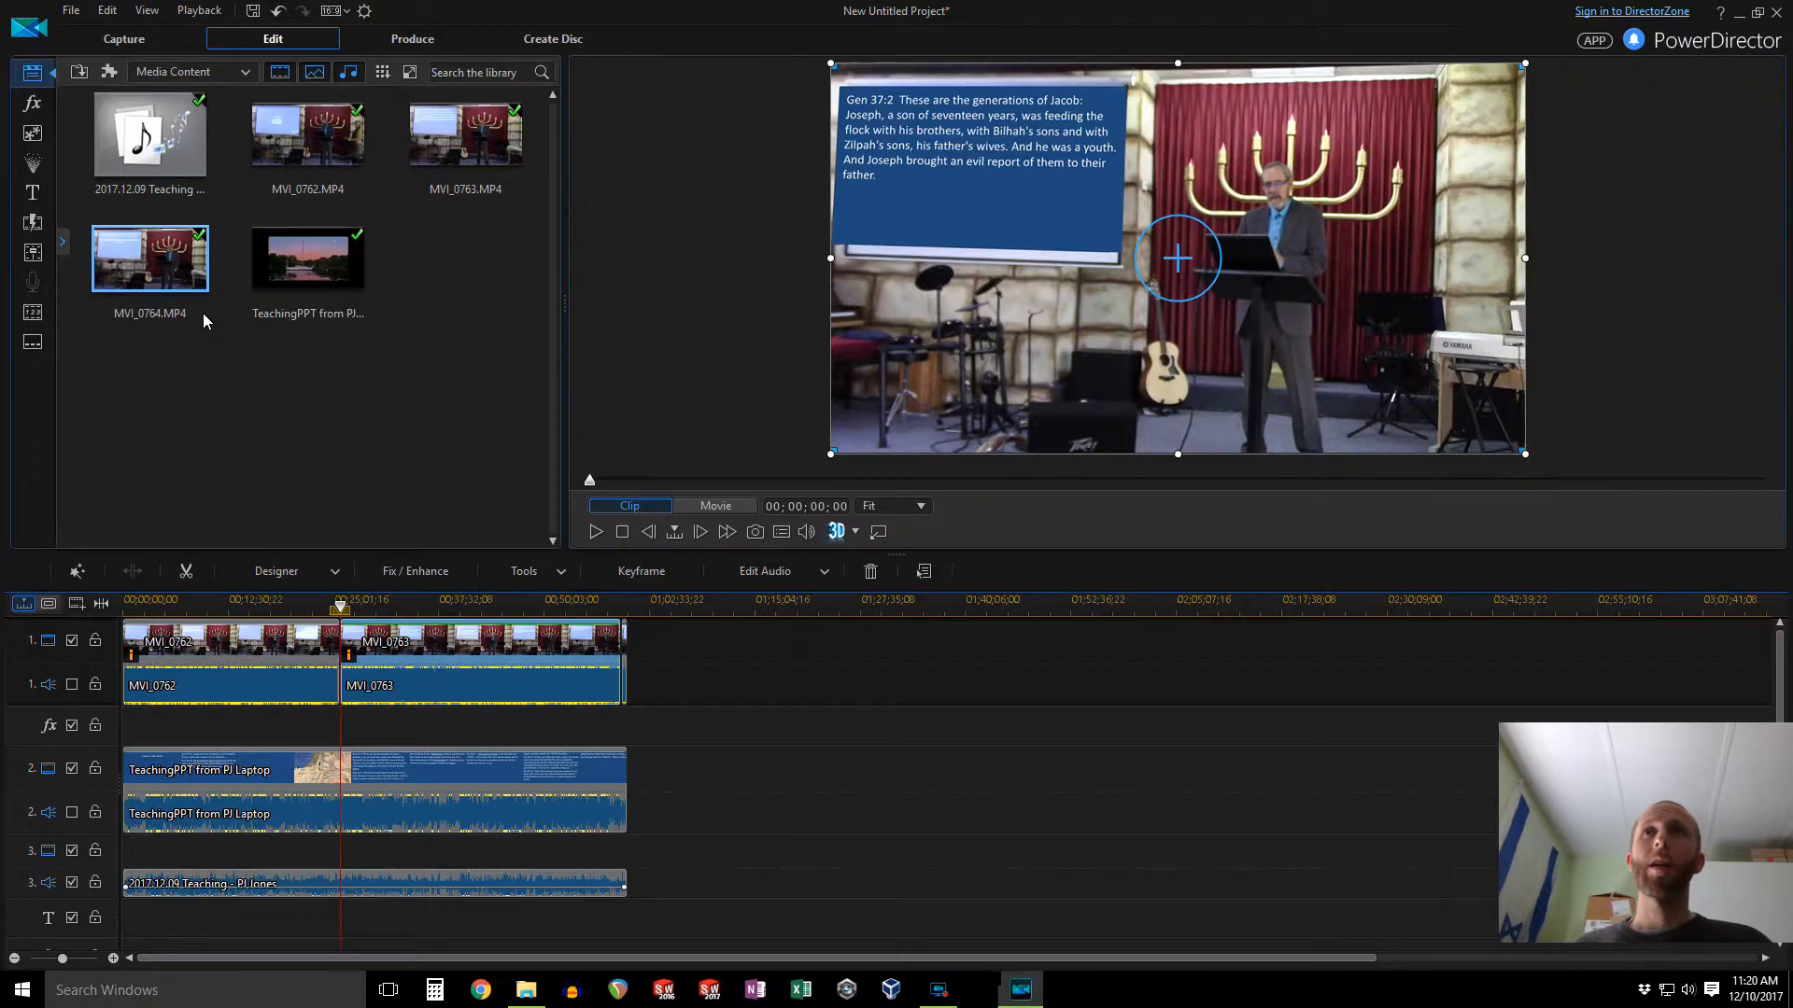
# Step: Open the MVI_0764 clip in ColorDirector, apply the 2017.11.05 preset, and return to PowerDirector
pyautogui.click(624, 635)
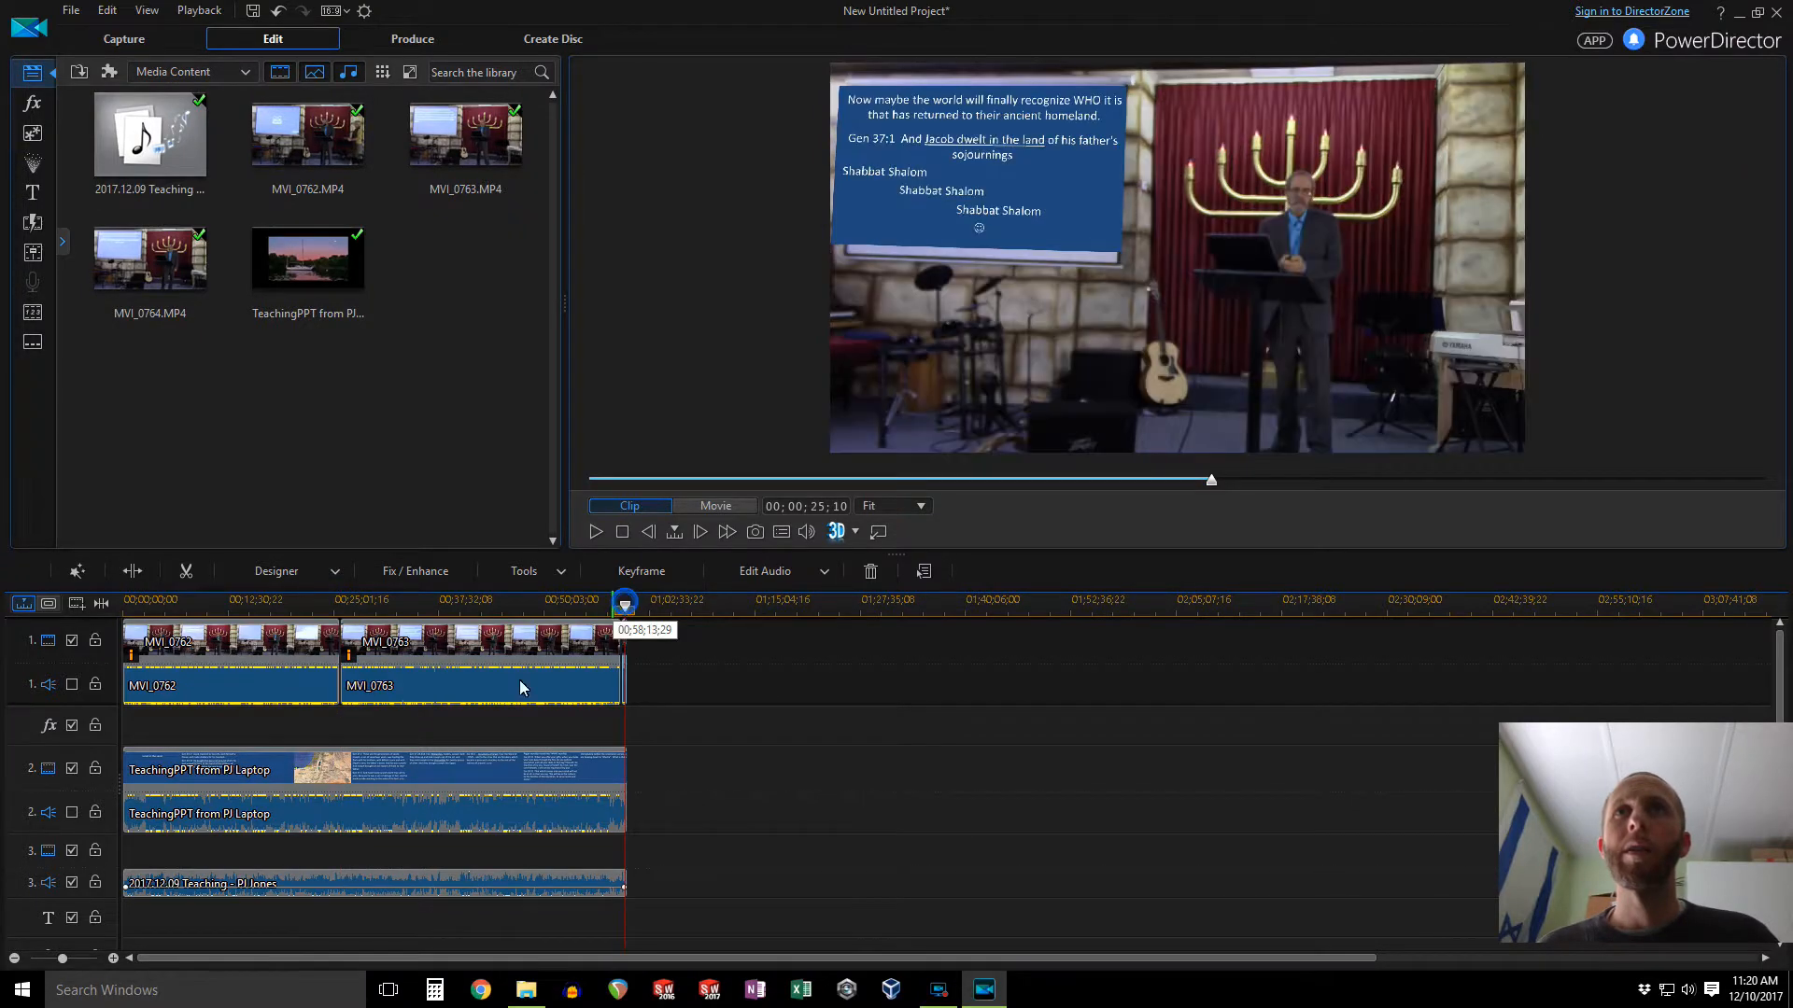
pyautogui.click(113, 958)
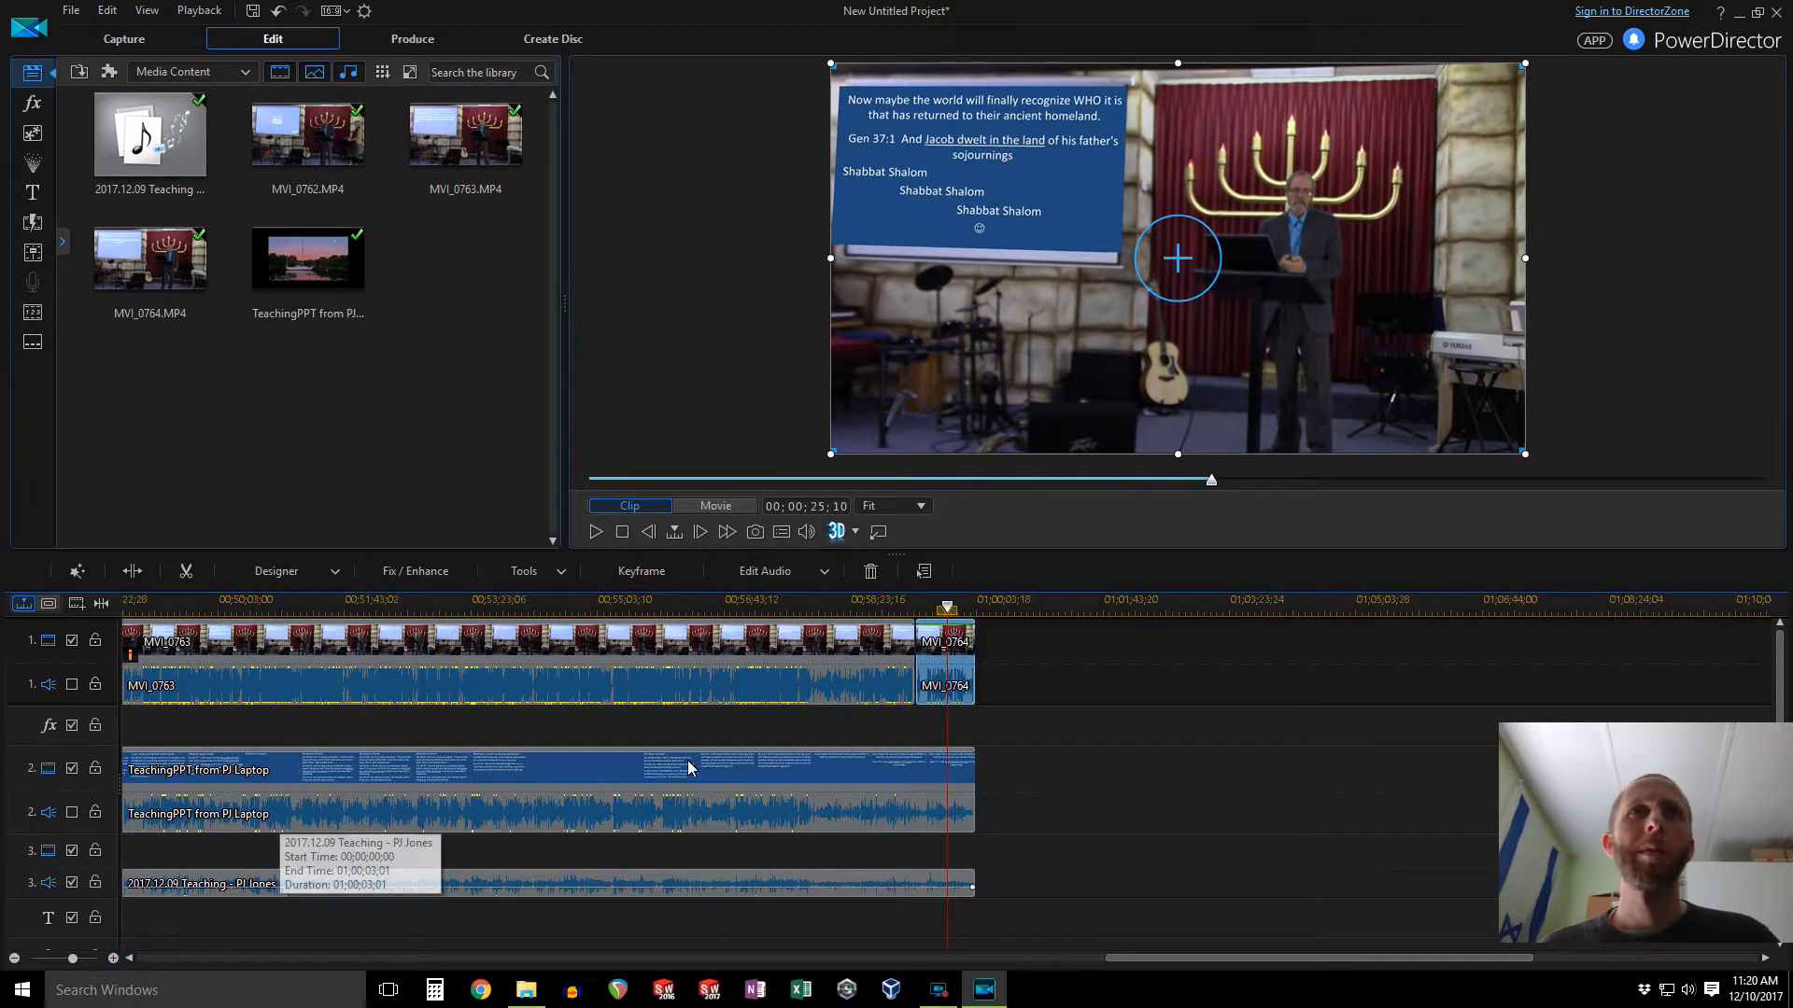
pyautogui.click(1043, 647)
pyautogui.rightClick(962, 640)
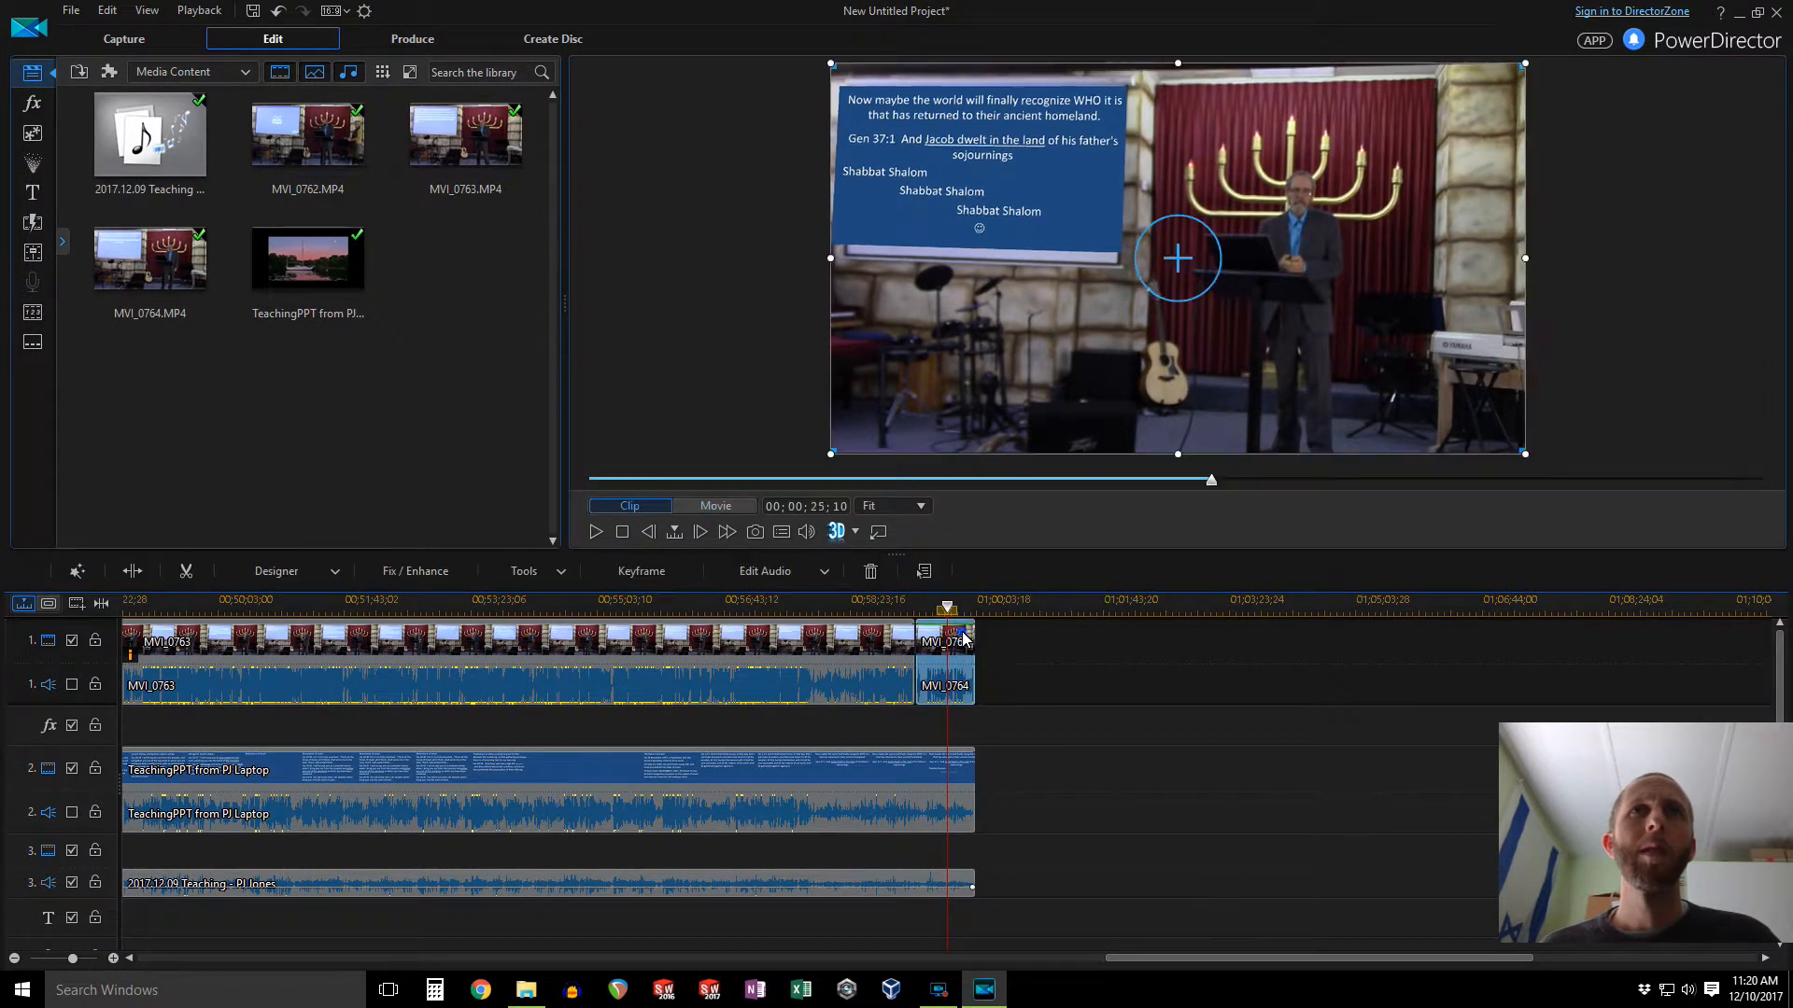
pyautogui.moveTo(1111, 528)
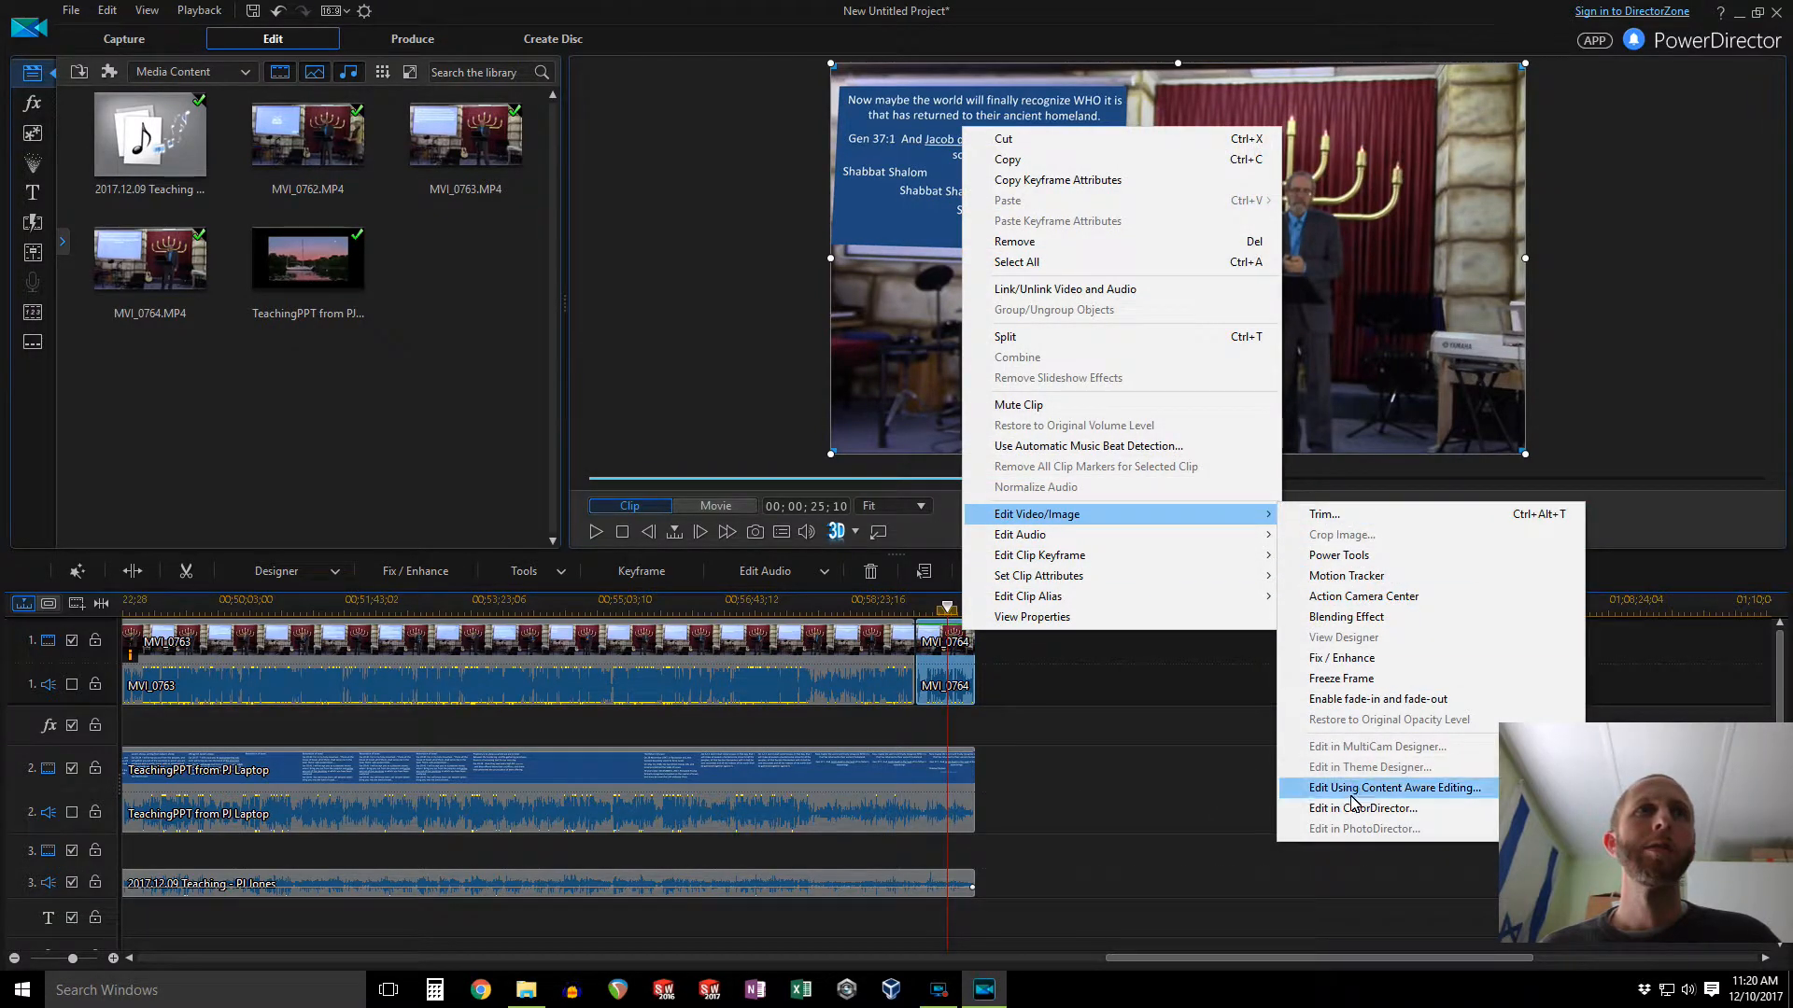
pyautogui.click(1382, 792)
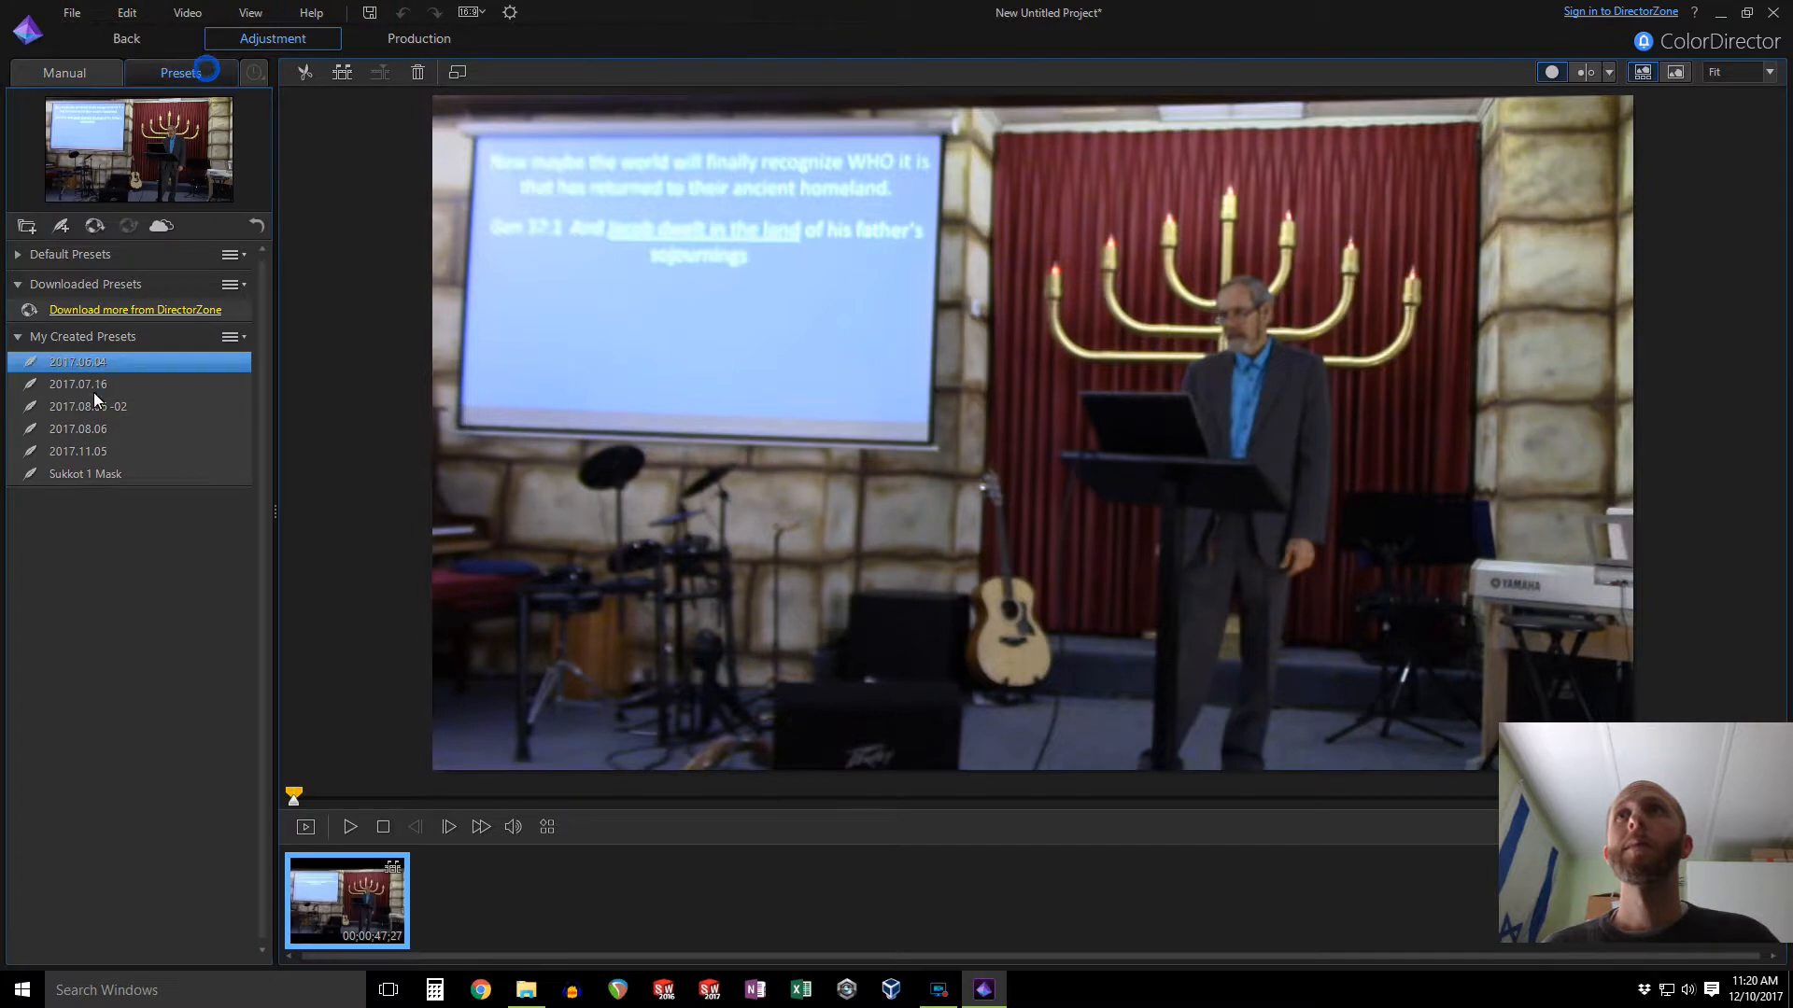
pyautogui.click(109, 454)
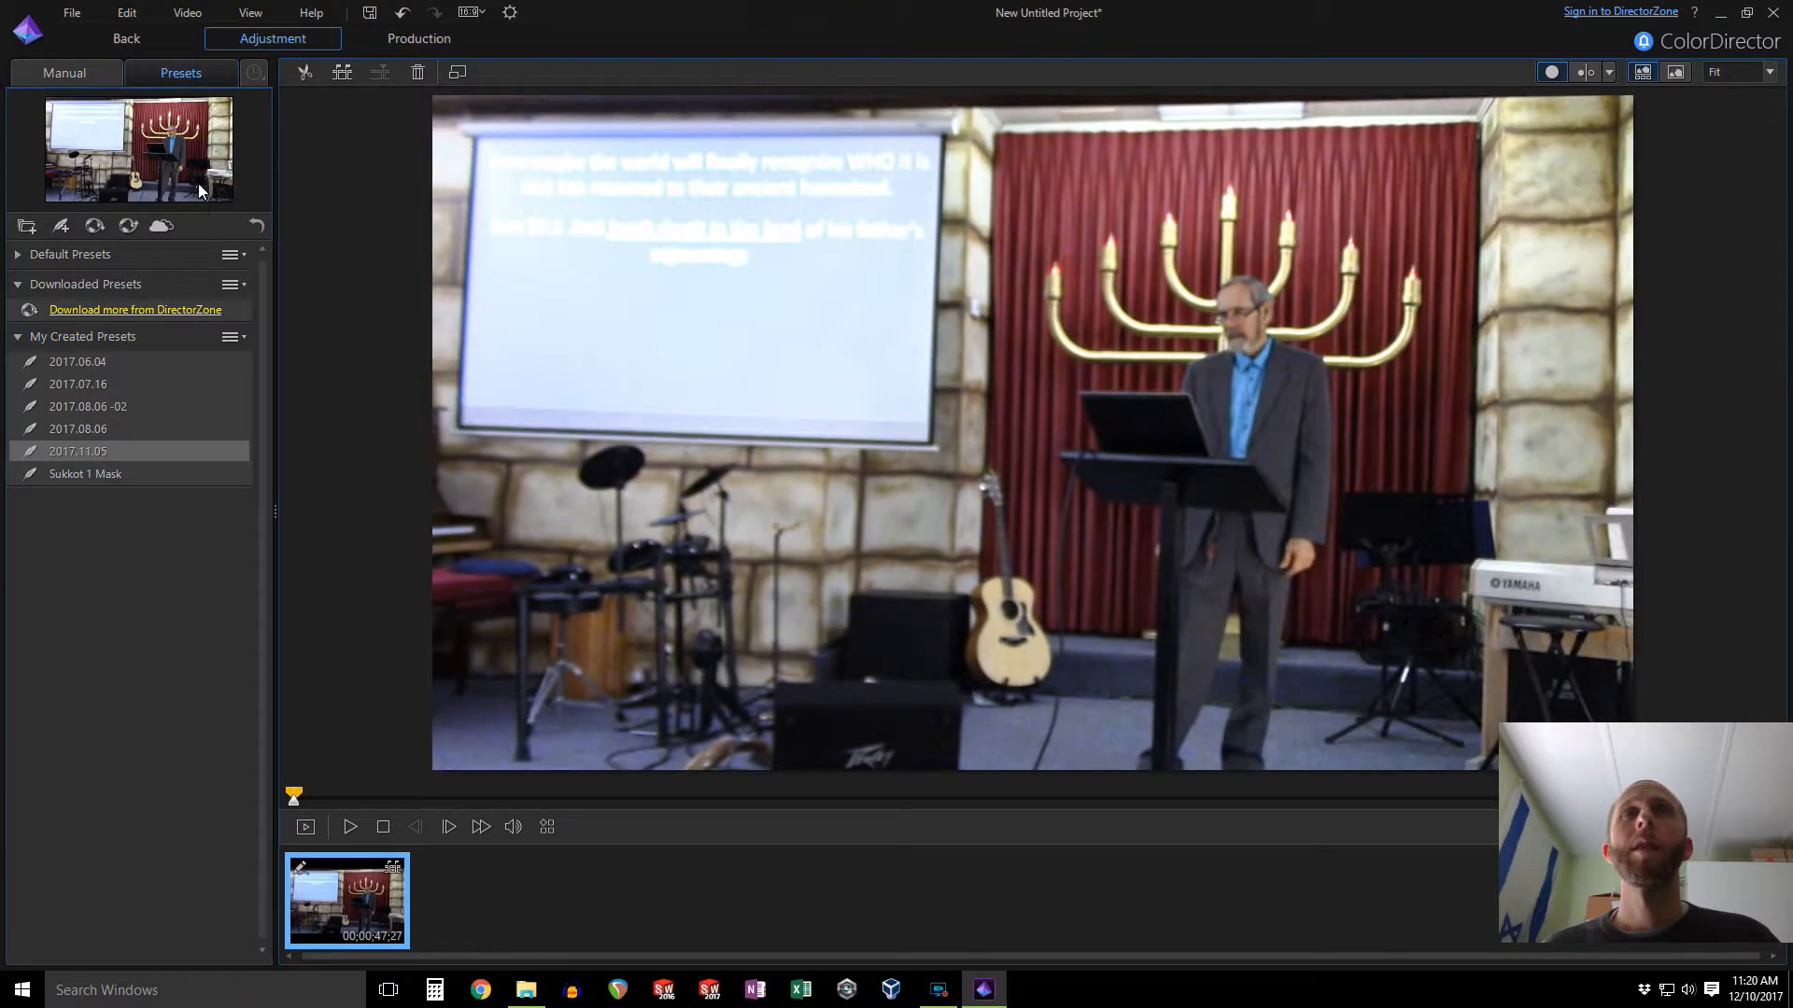
pyautogui.click(127, 39)
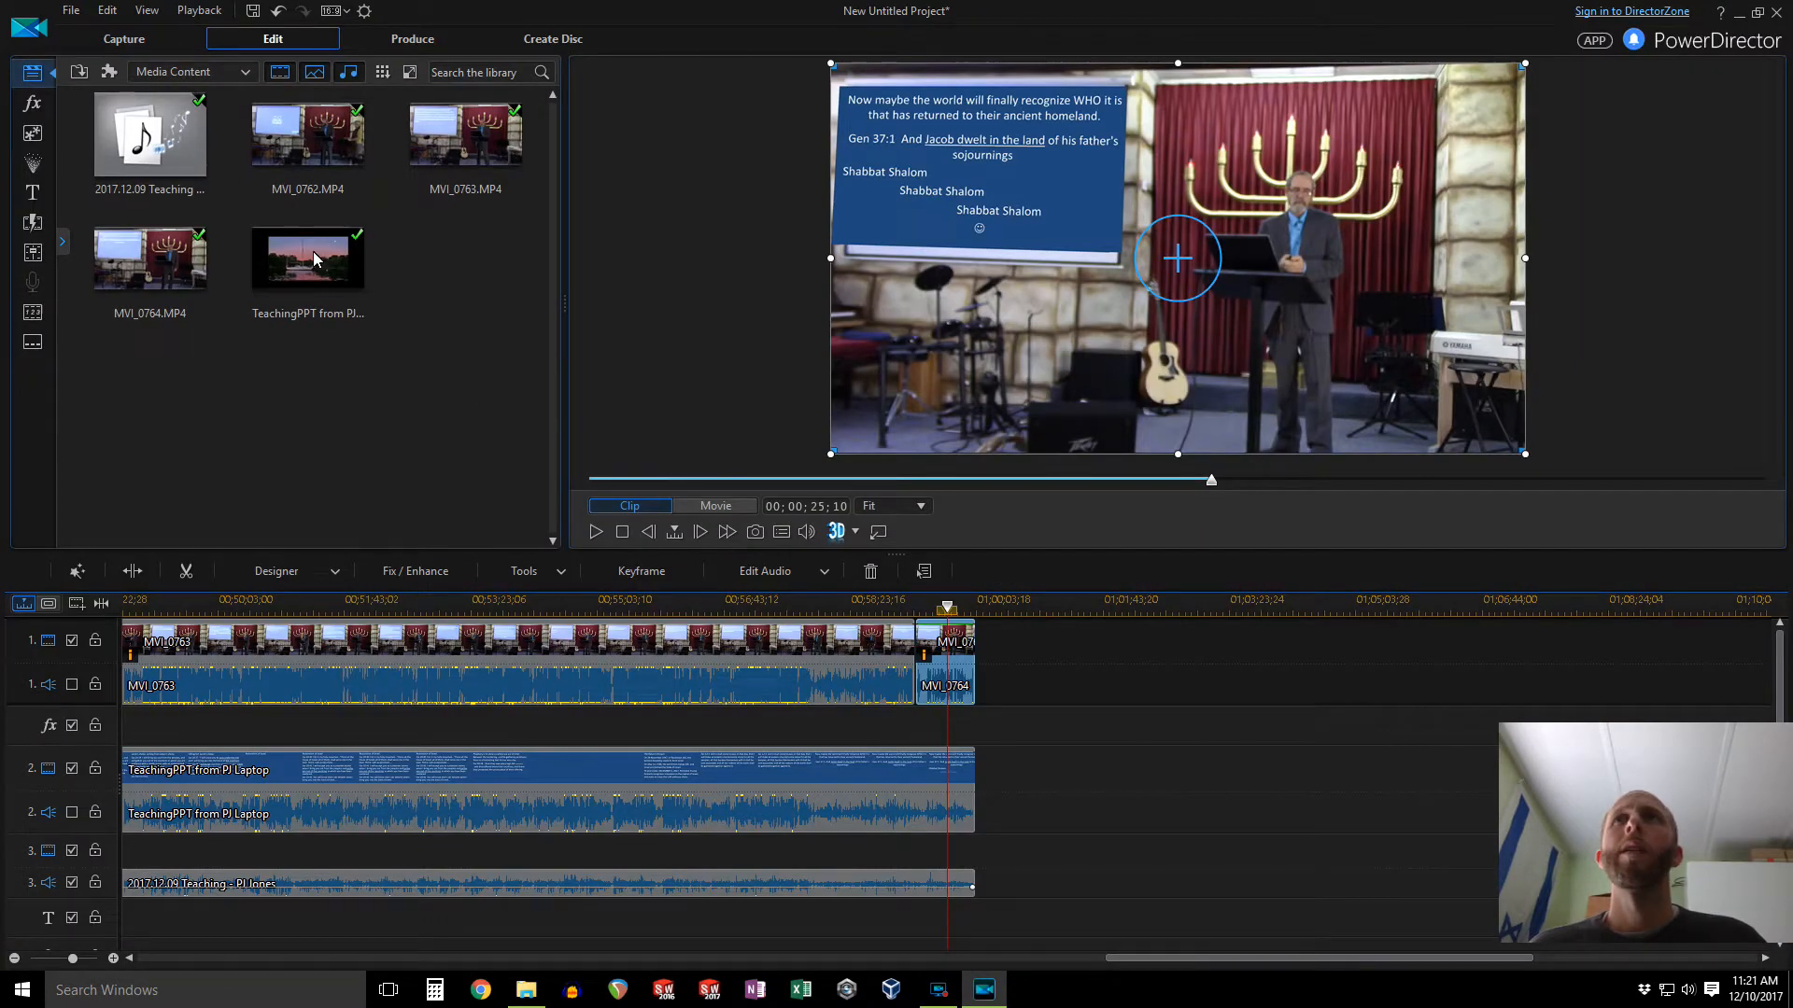
# Step: Search the transitions for fade and add Fade at the end of the camera and slide video tracks
pyautogui.click(36, 220)
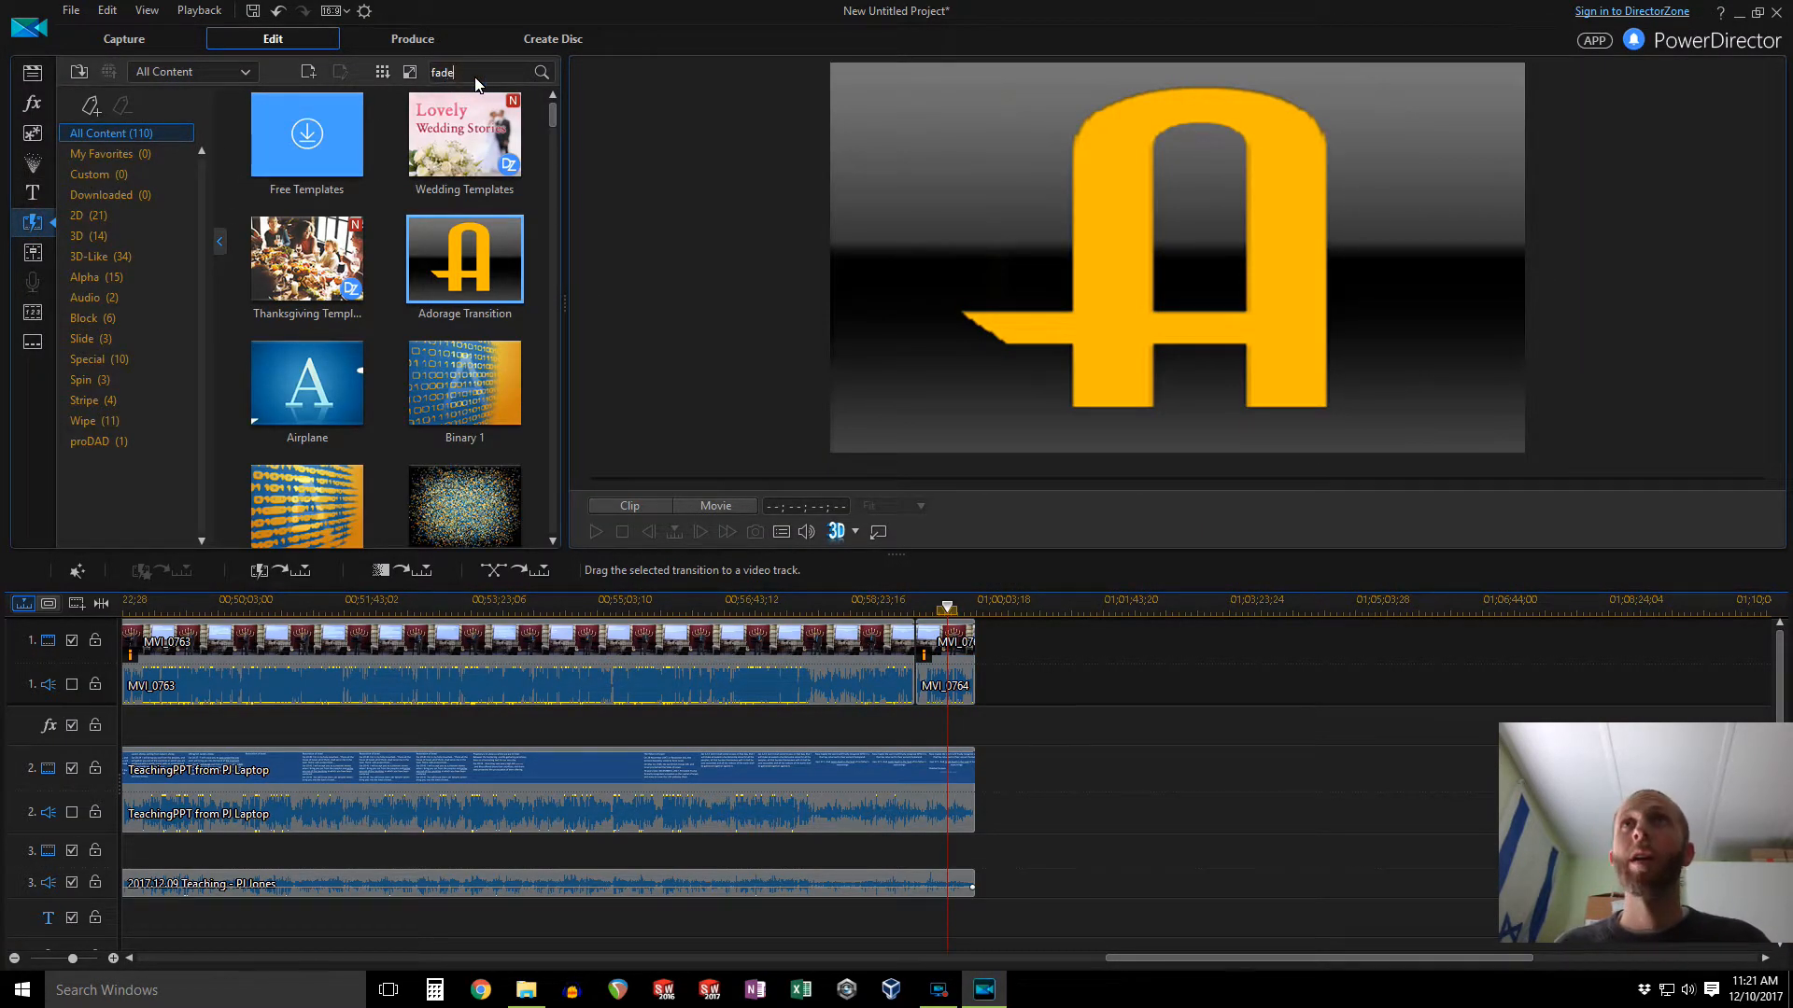
pyautogui.press('Return')
pyautogui.moveTo(306, 135); pyautogui.dragTo(372, 137)
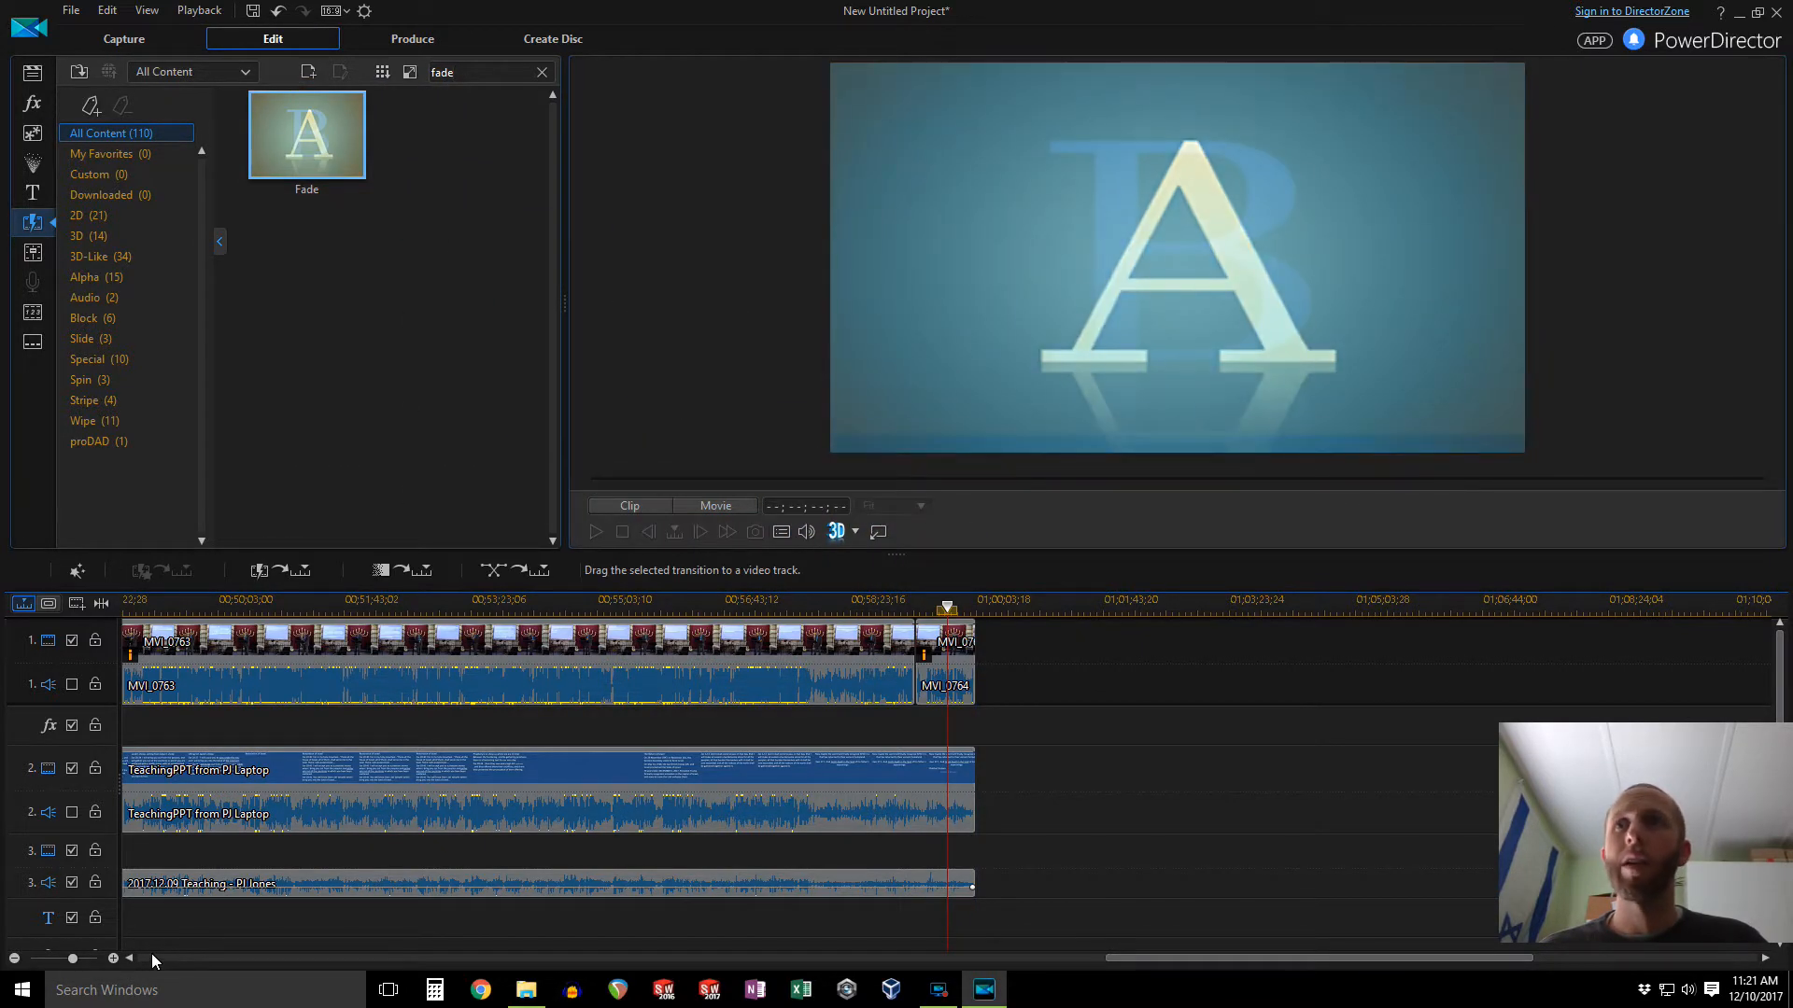
pyautogui.click(113, 958)
pyautogui.moveTo(306, 135); pyautogui.dragTo(1190, 644)
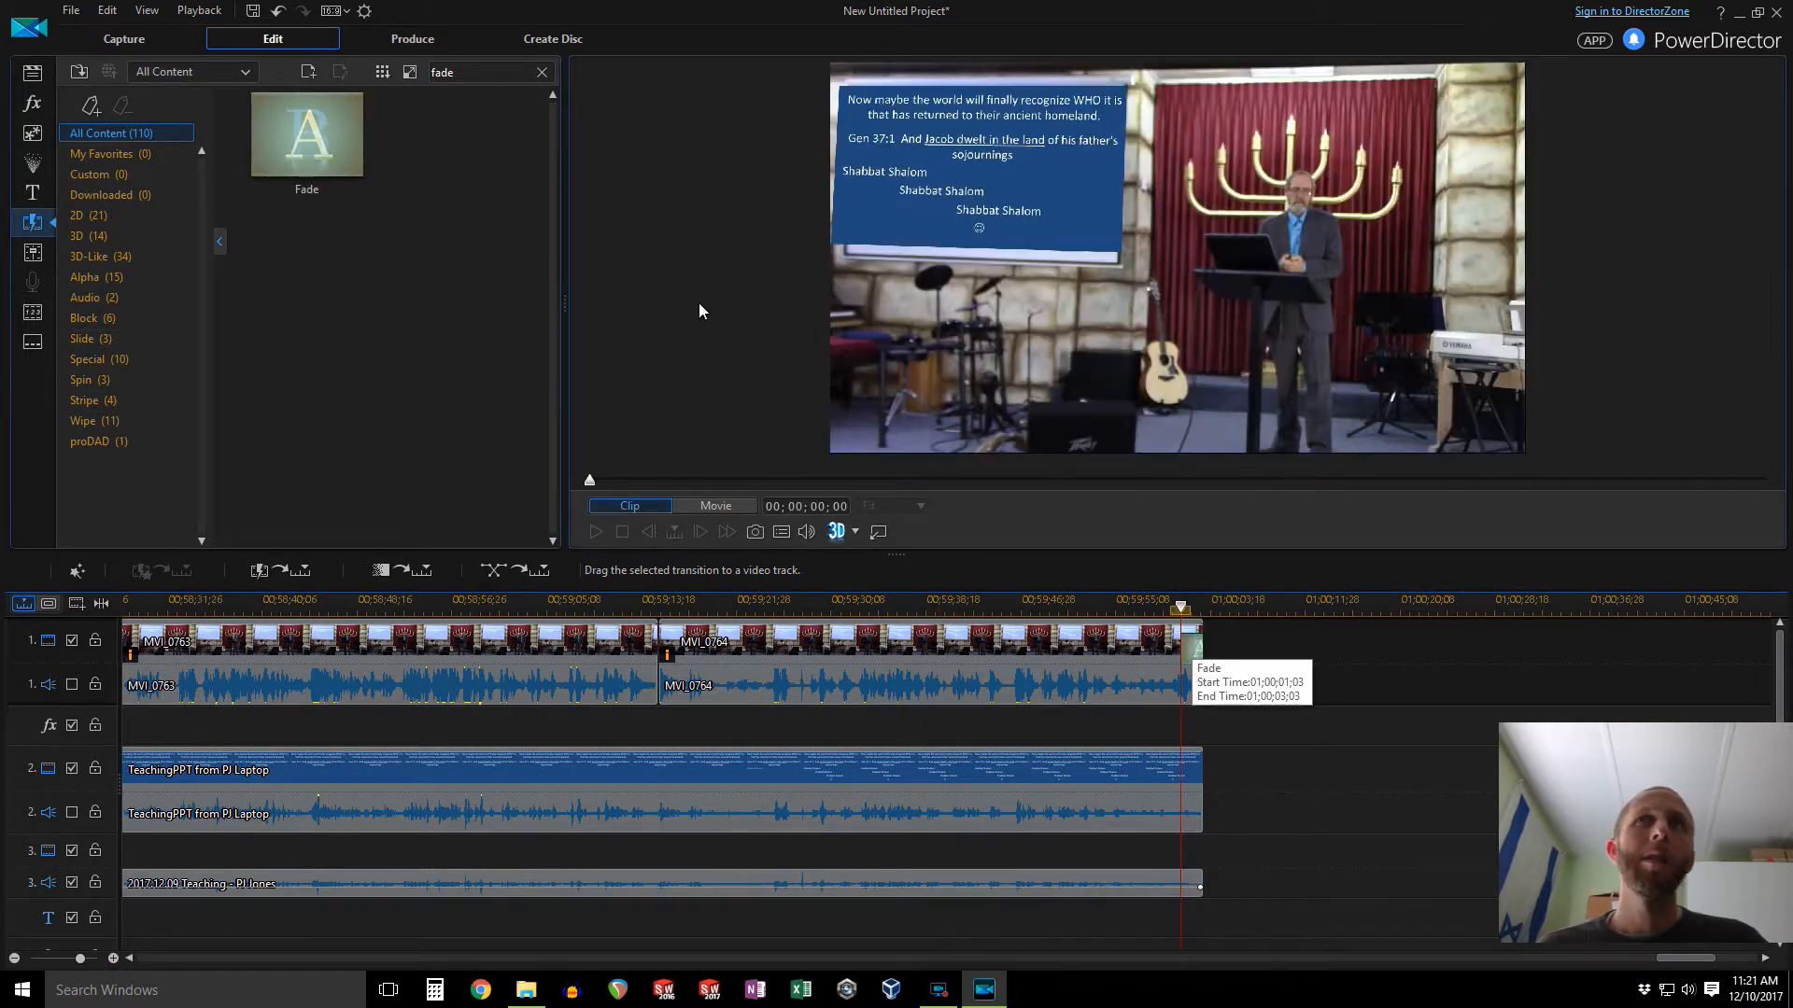
pyautogui.moveTo(317, 150); pyautogui.dragTo(1188, 775)
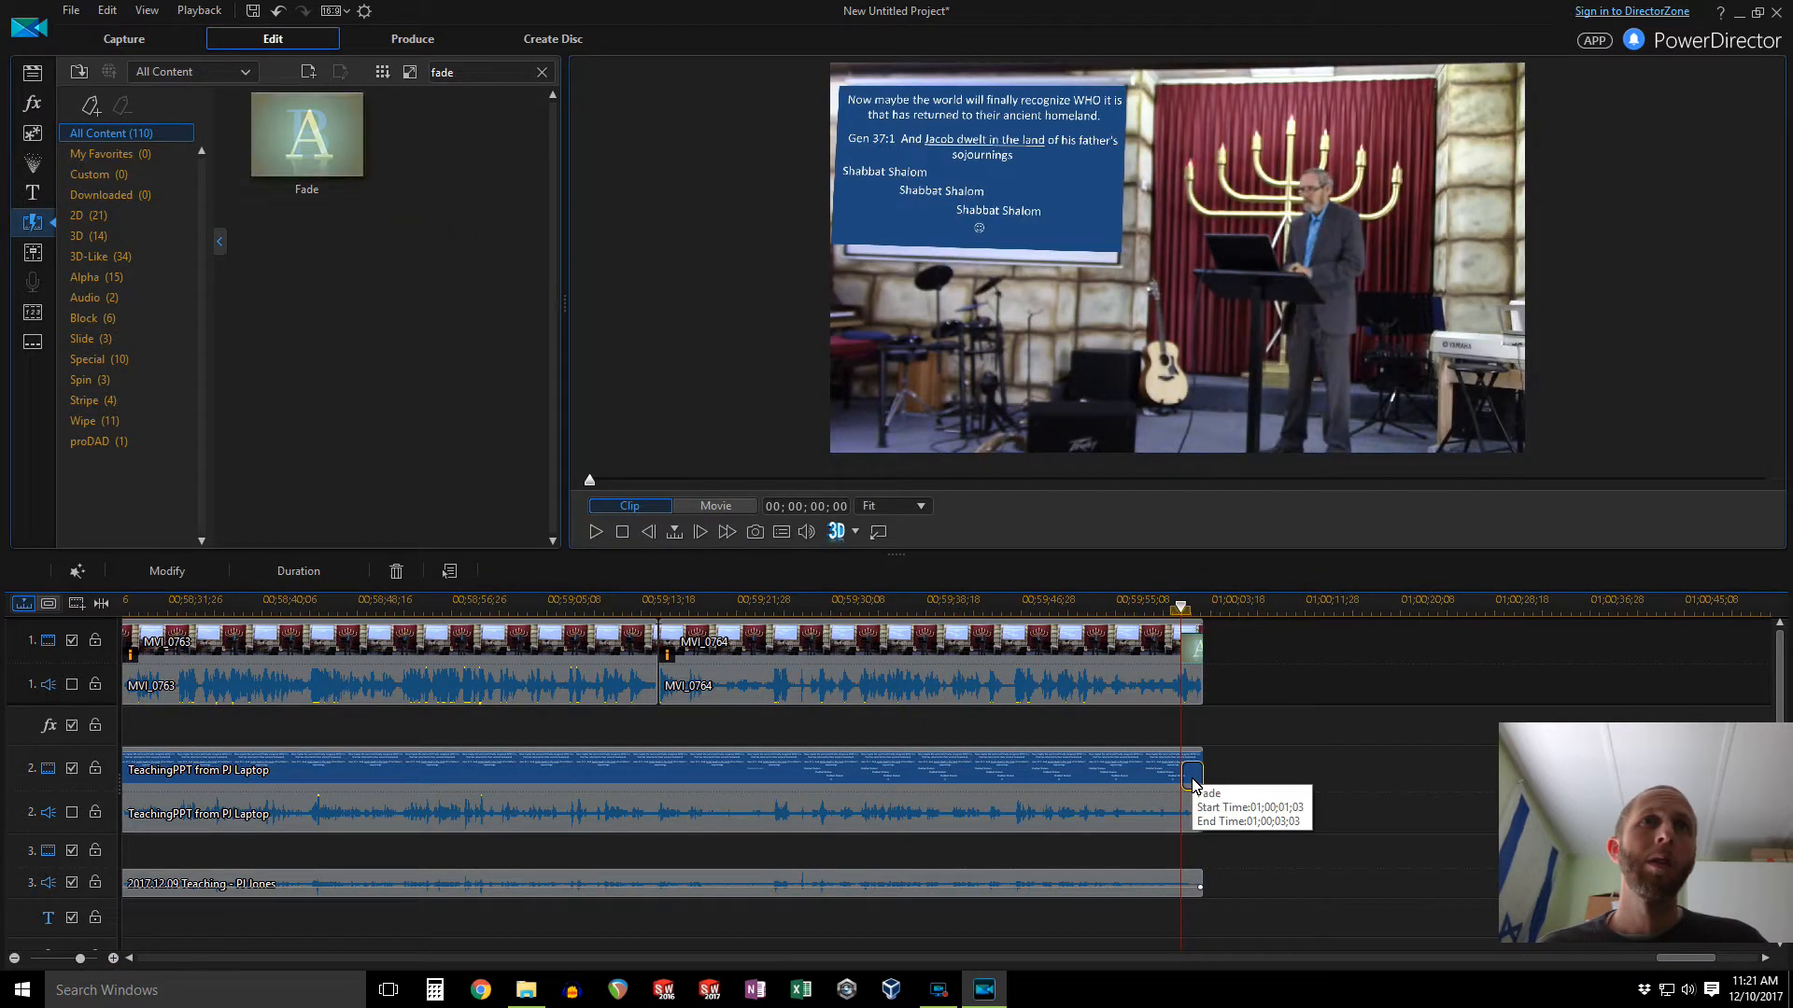
# Step: Add Fade transitions at the start of the camera and slide video tracks
pyautogui.moveTo(1662, 958); pyautogui.dragTo(150, 958)
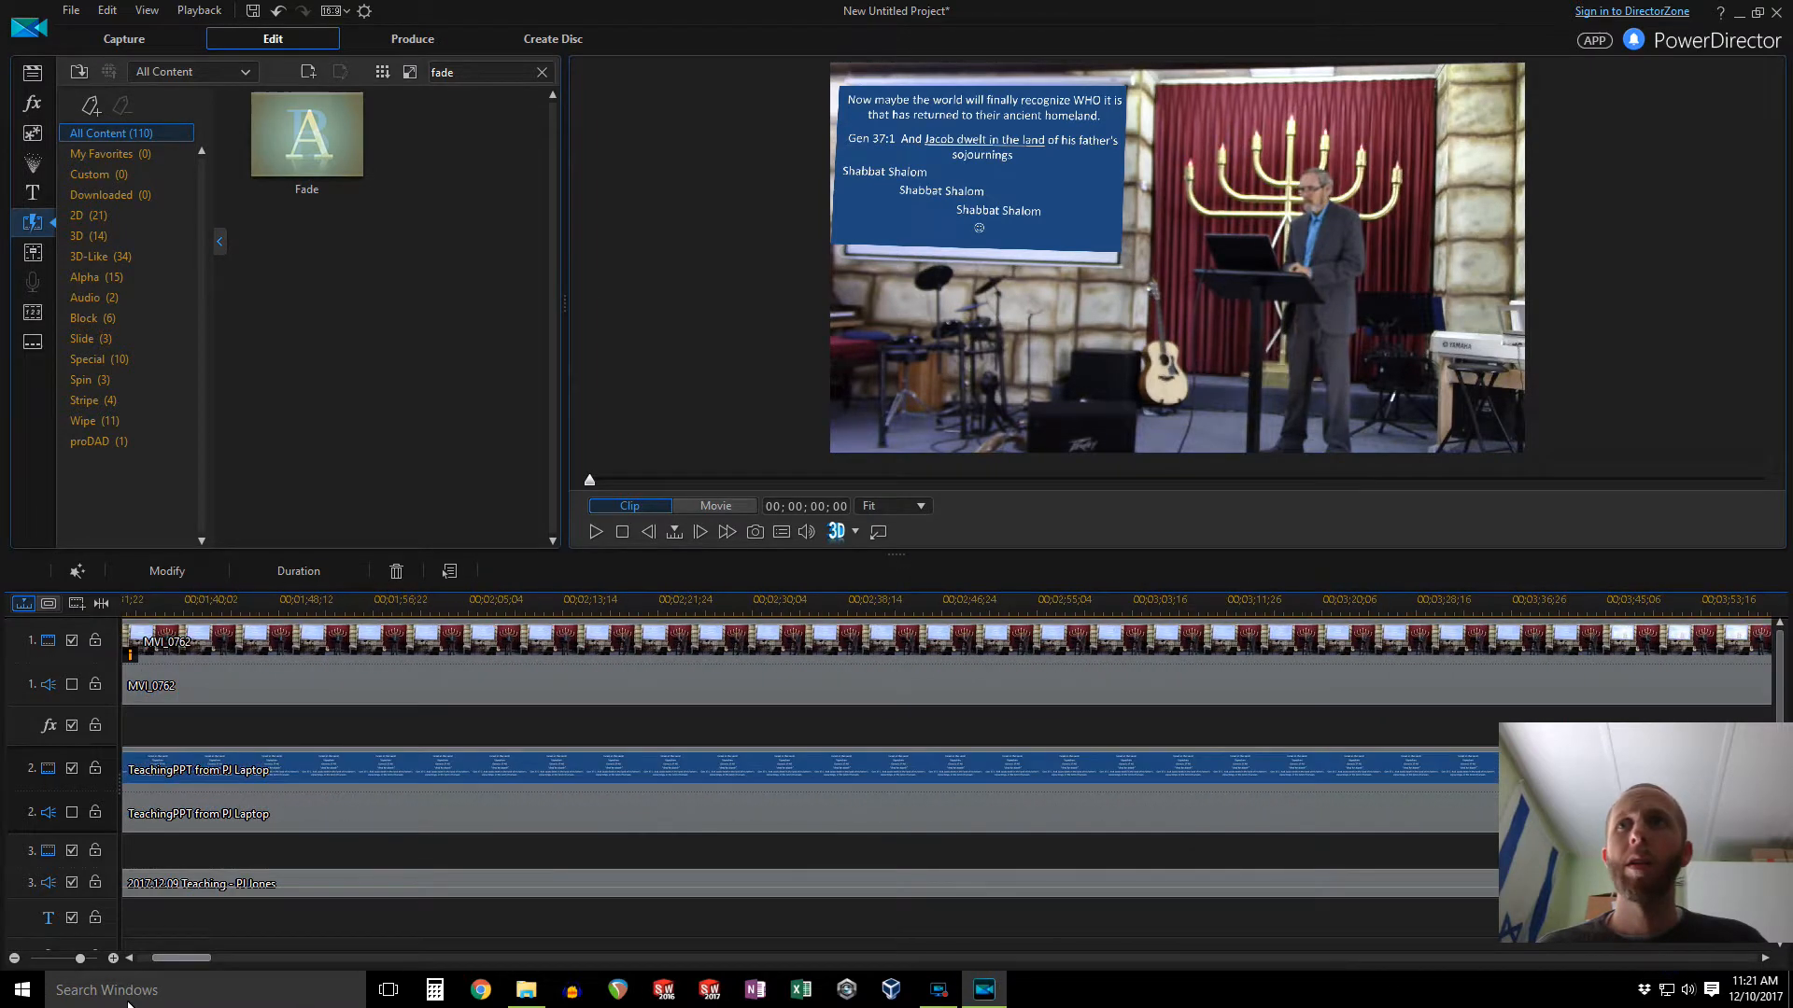
pyautogui.moveTo(328, 150); pyautogui.dragTo(136, 644)
pyautogui.moveTo(333, 160); pyautogui.dragTo(138, 770)
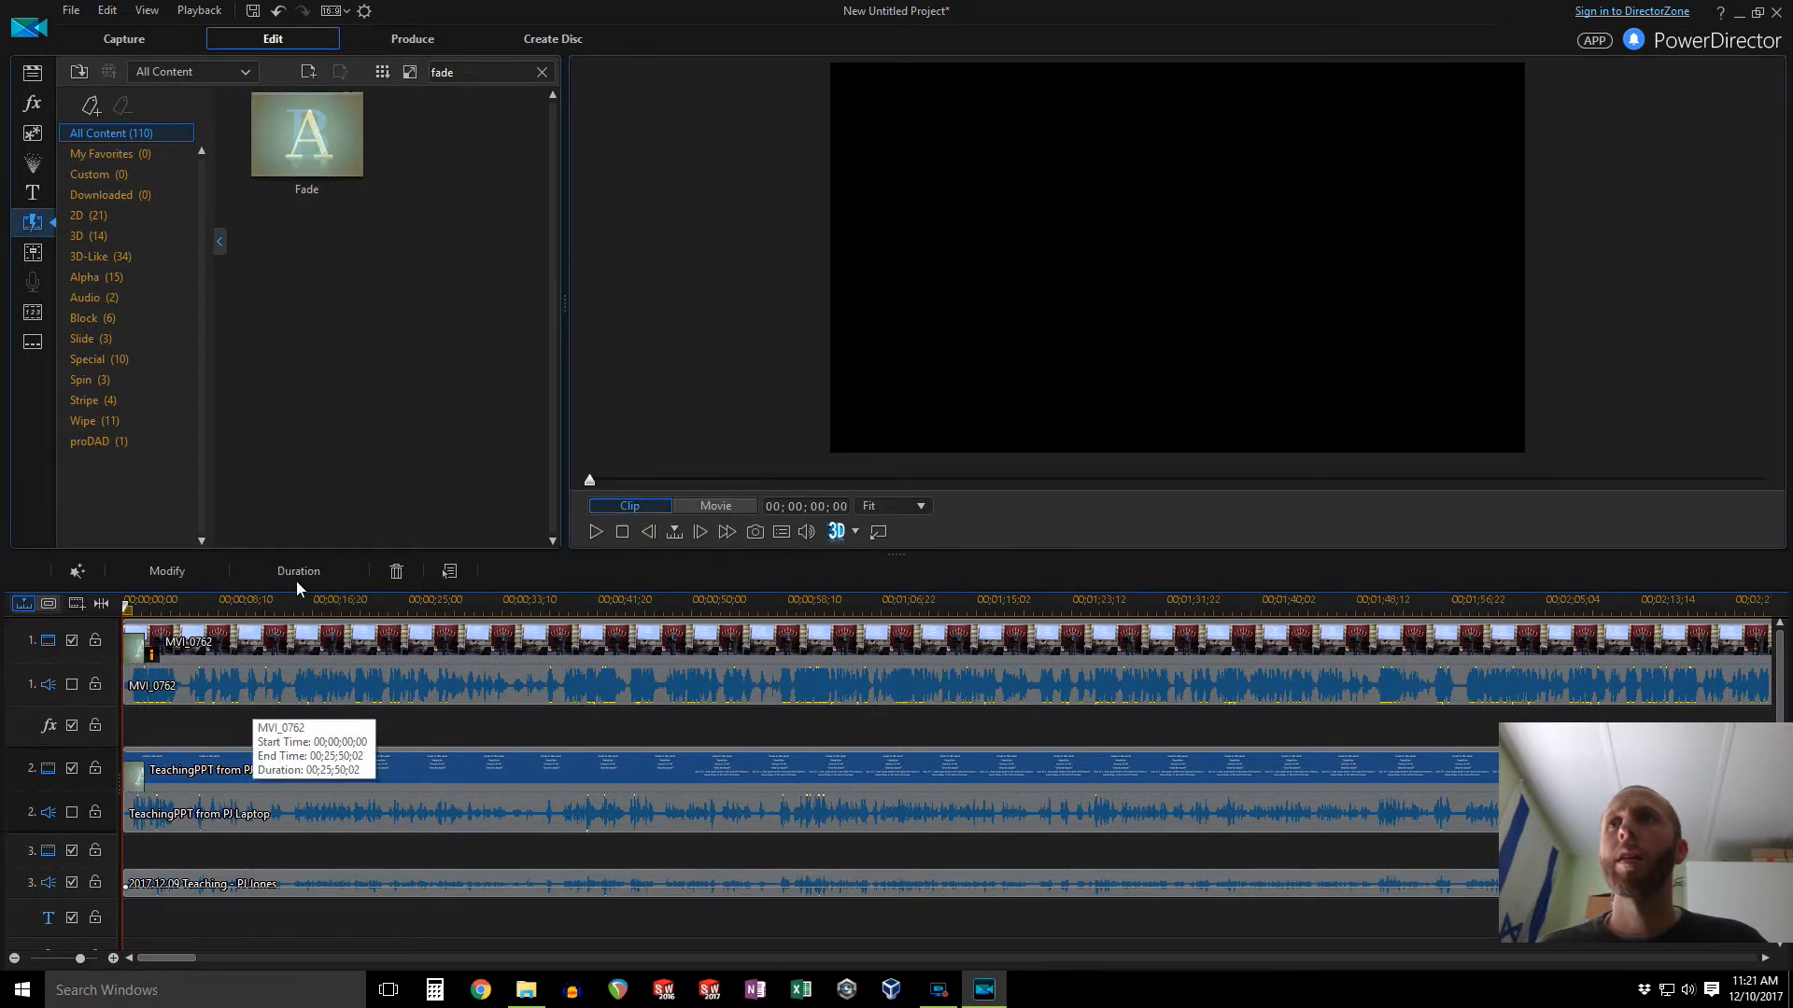
# Step: Save the project as Video Project in the Desktop's 2017.12.09 folder
pyautogui.click(253, 10)
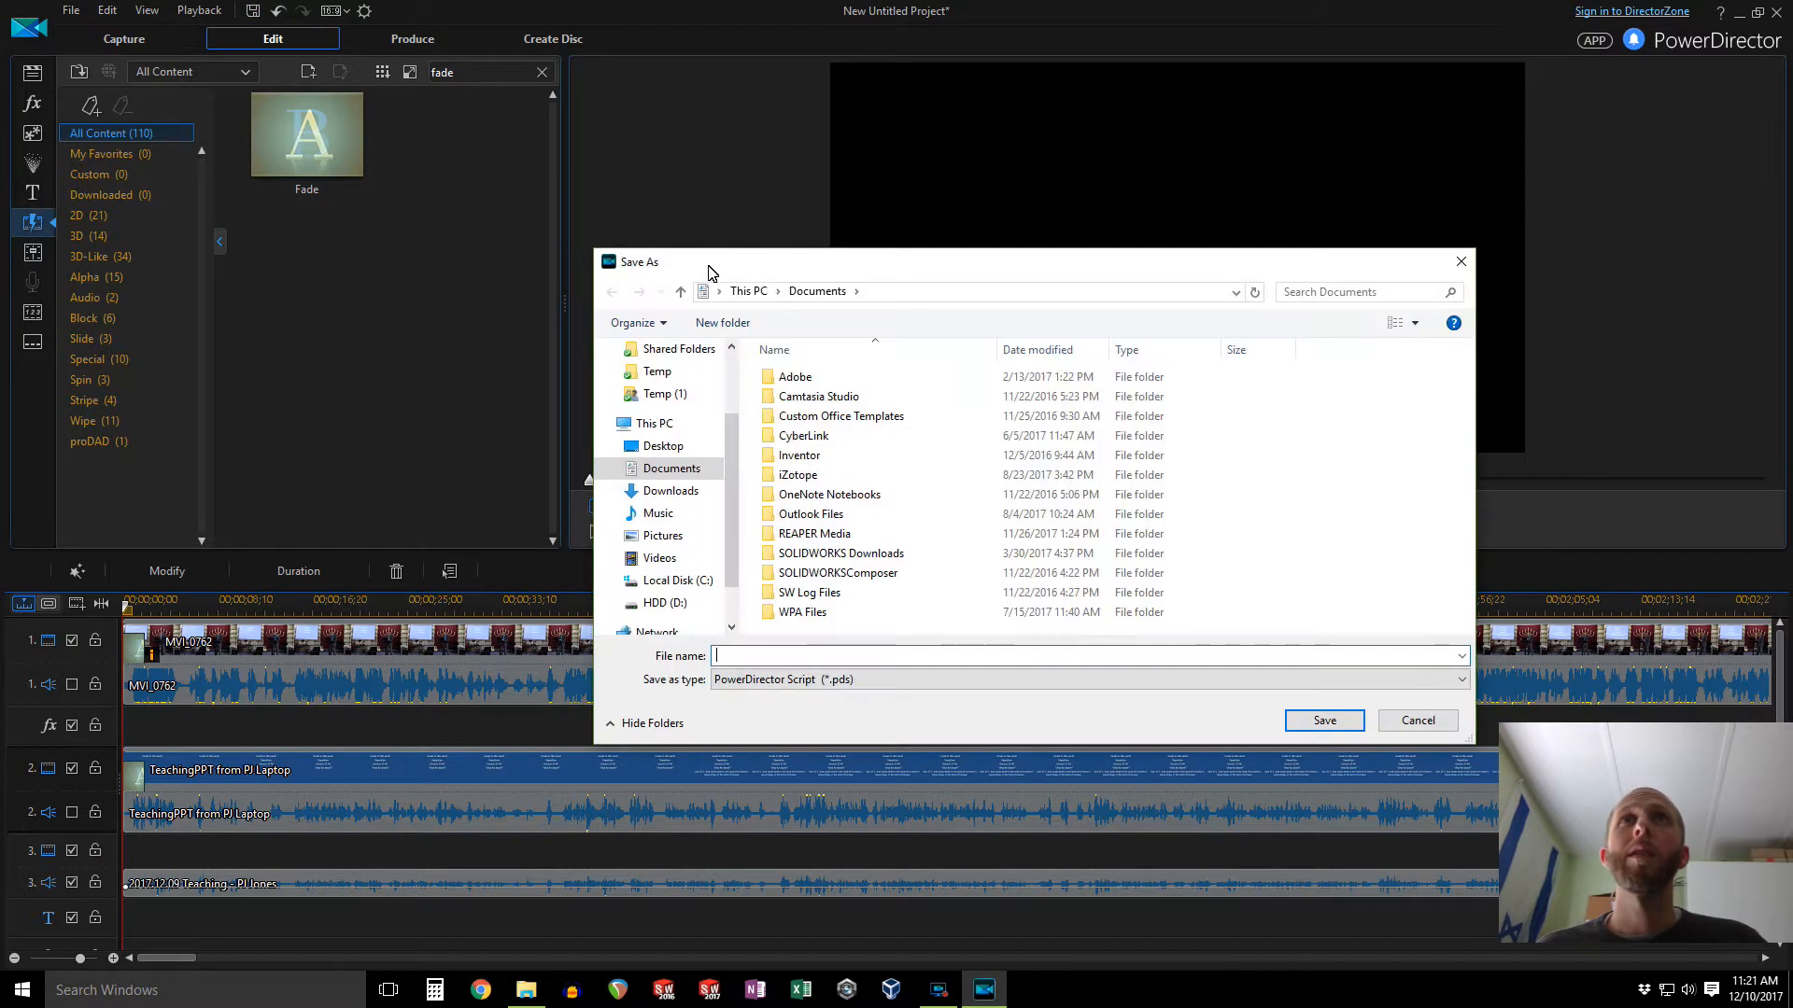
pyautogui.click(674, 447)
pyautogui.doubleClick(801, 376)
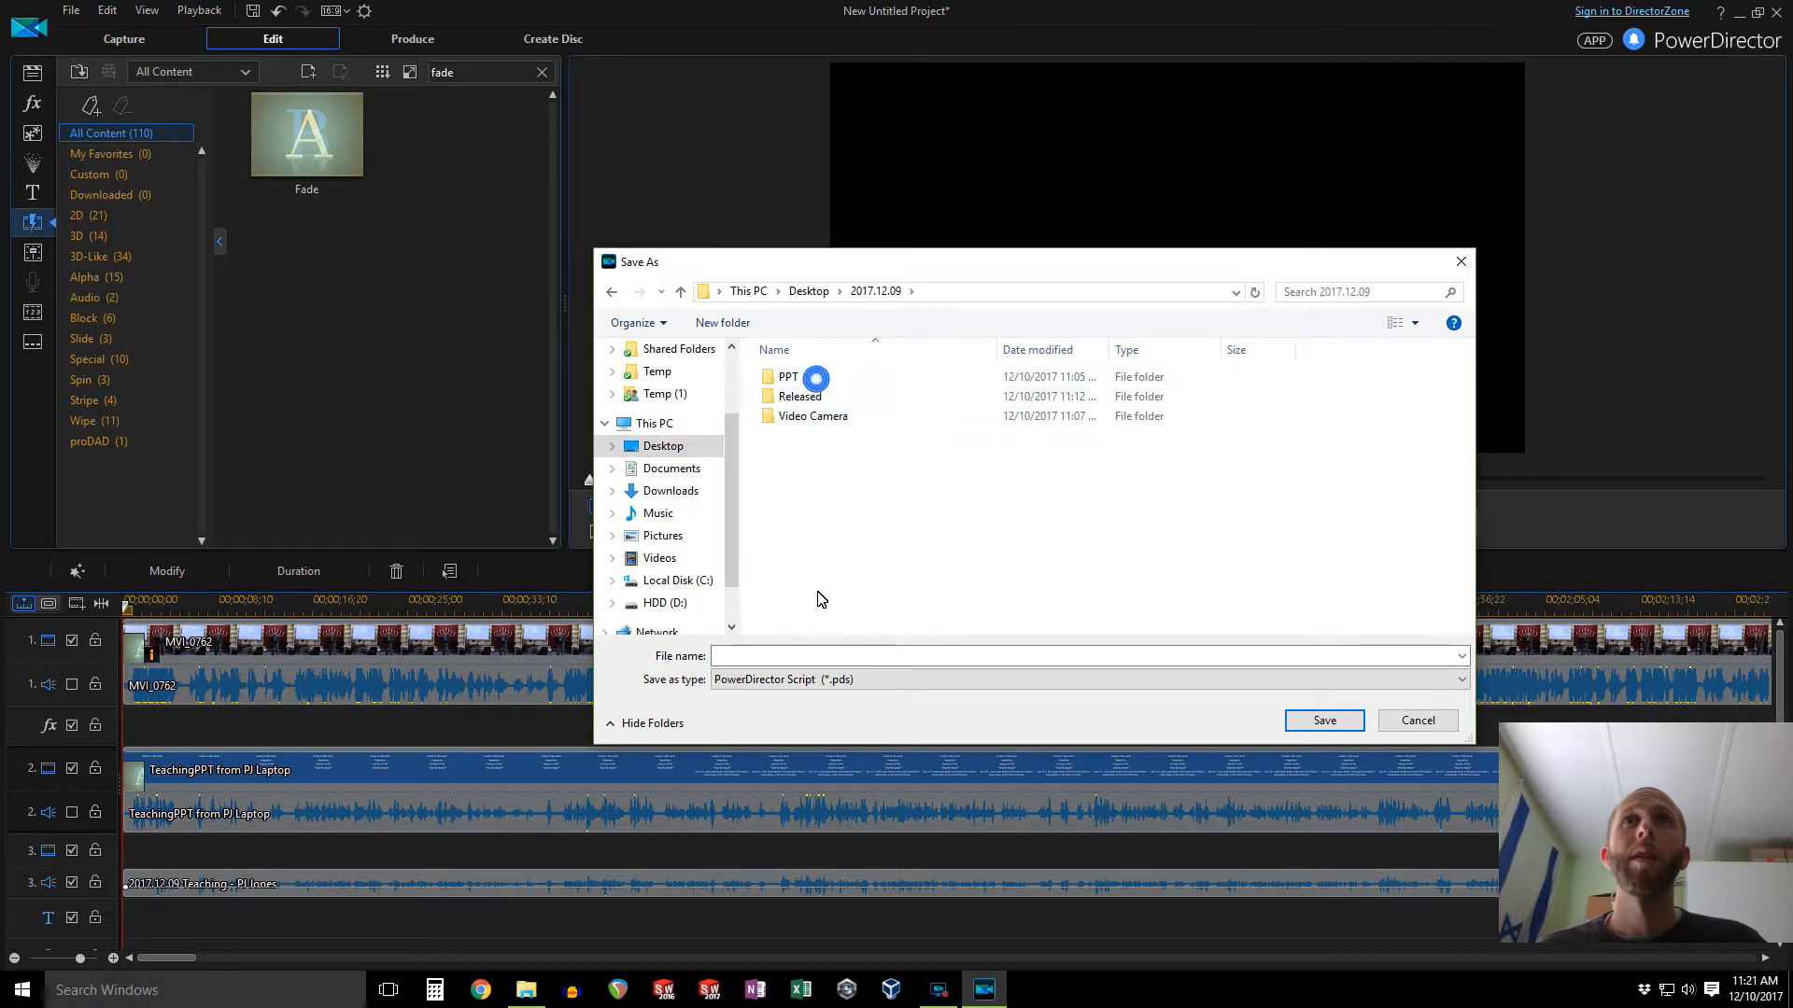
pyautogui.click(826, 656)
pyautogui.write('Vid')
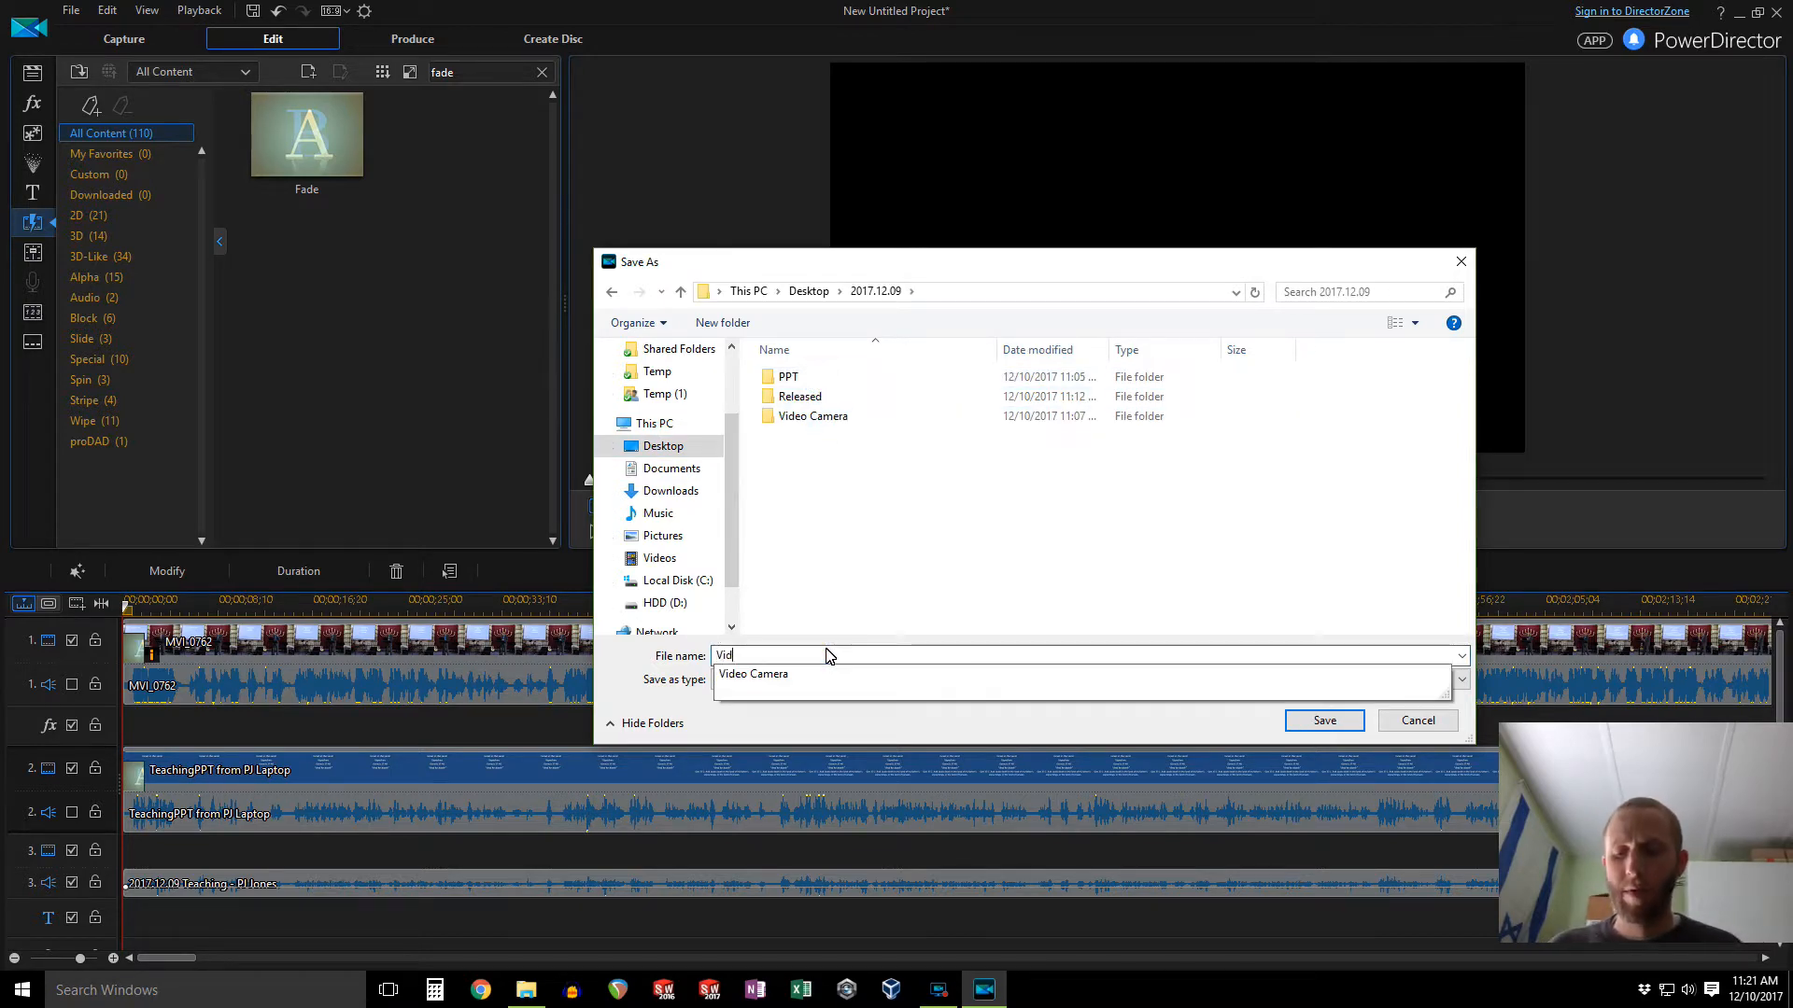
pyautogui.write('eo Project')
pyautogui.press('Return')
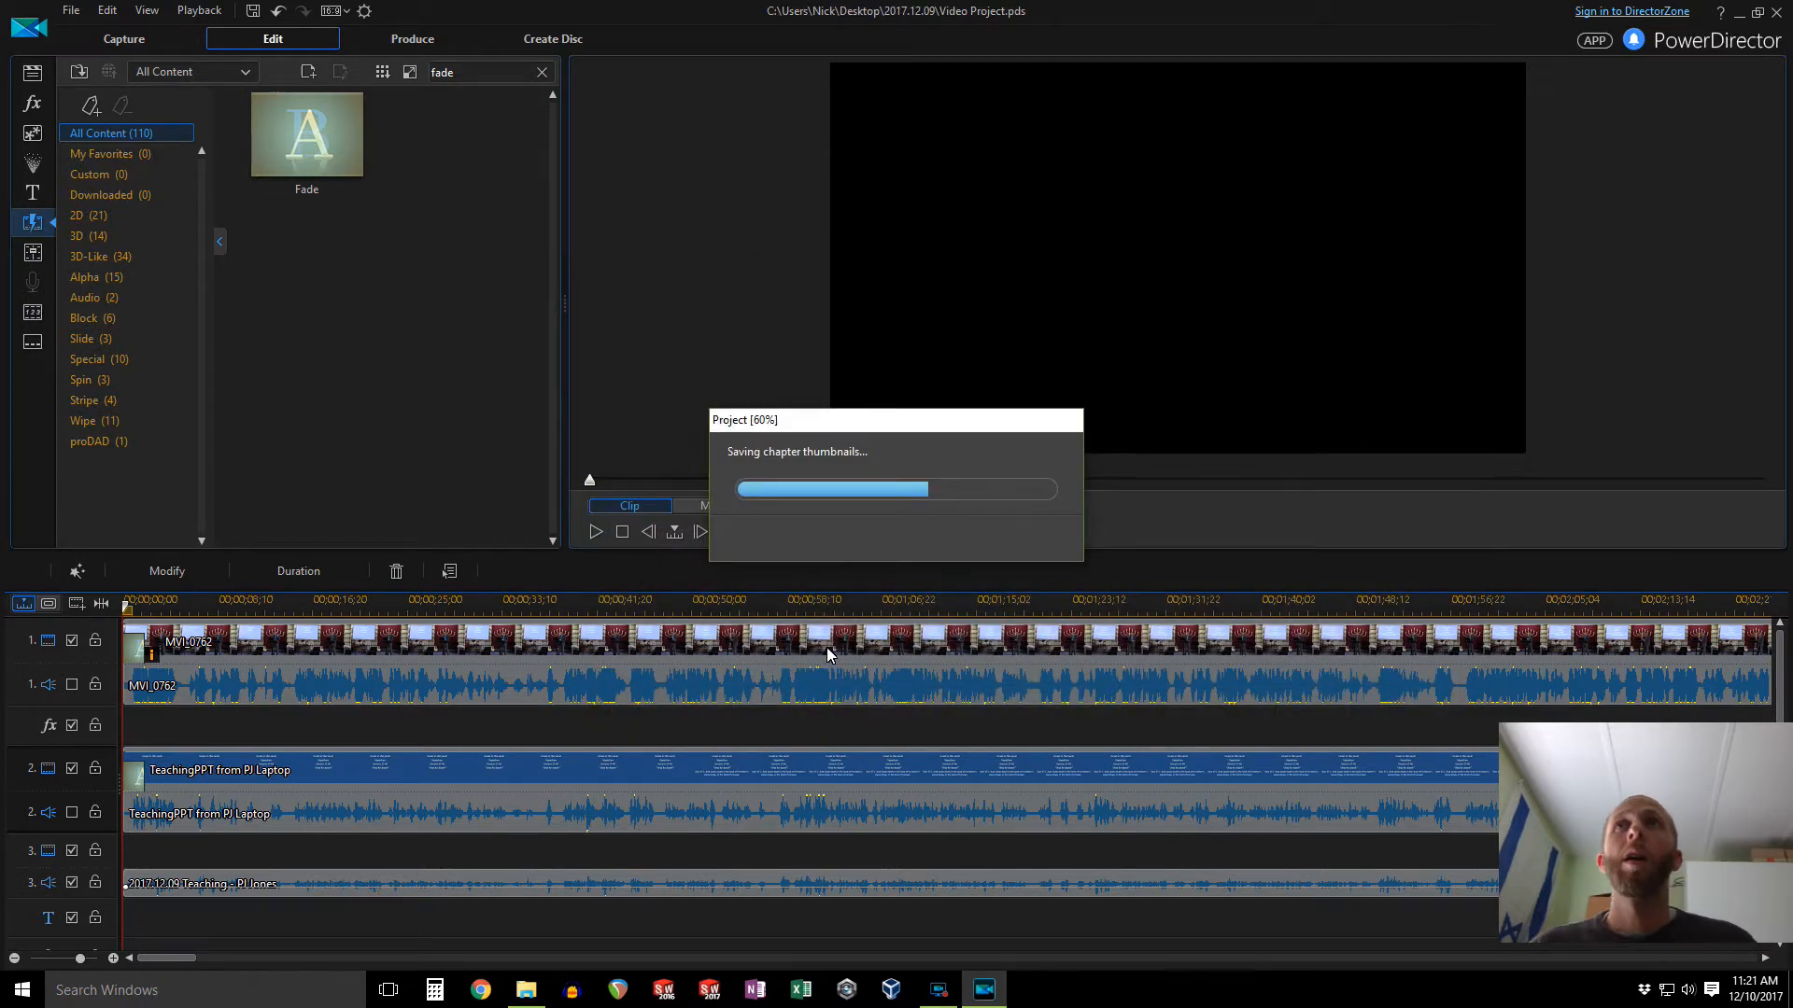
# Step: Undock the preview into its own window and play the movie
pyautogui.click(429, 46)
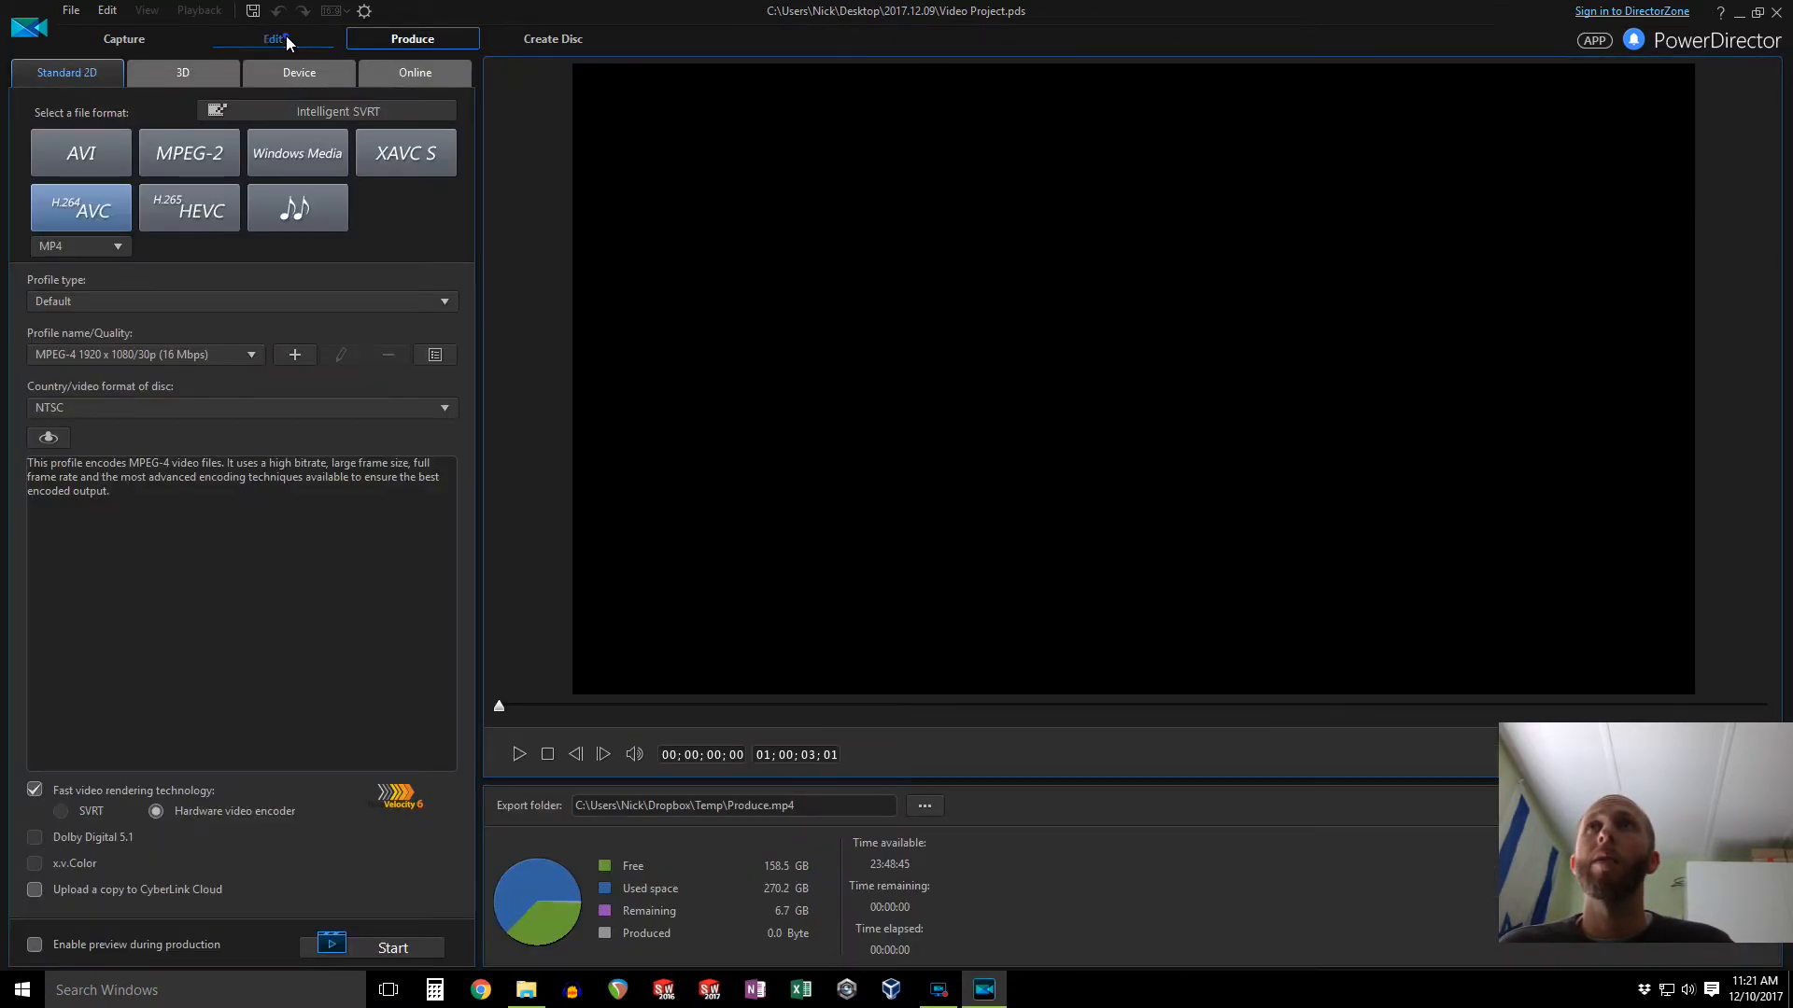
pyautogui.click(286, 41)
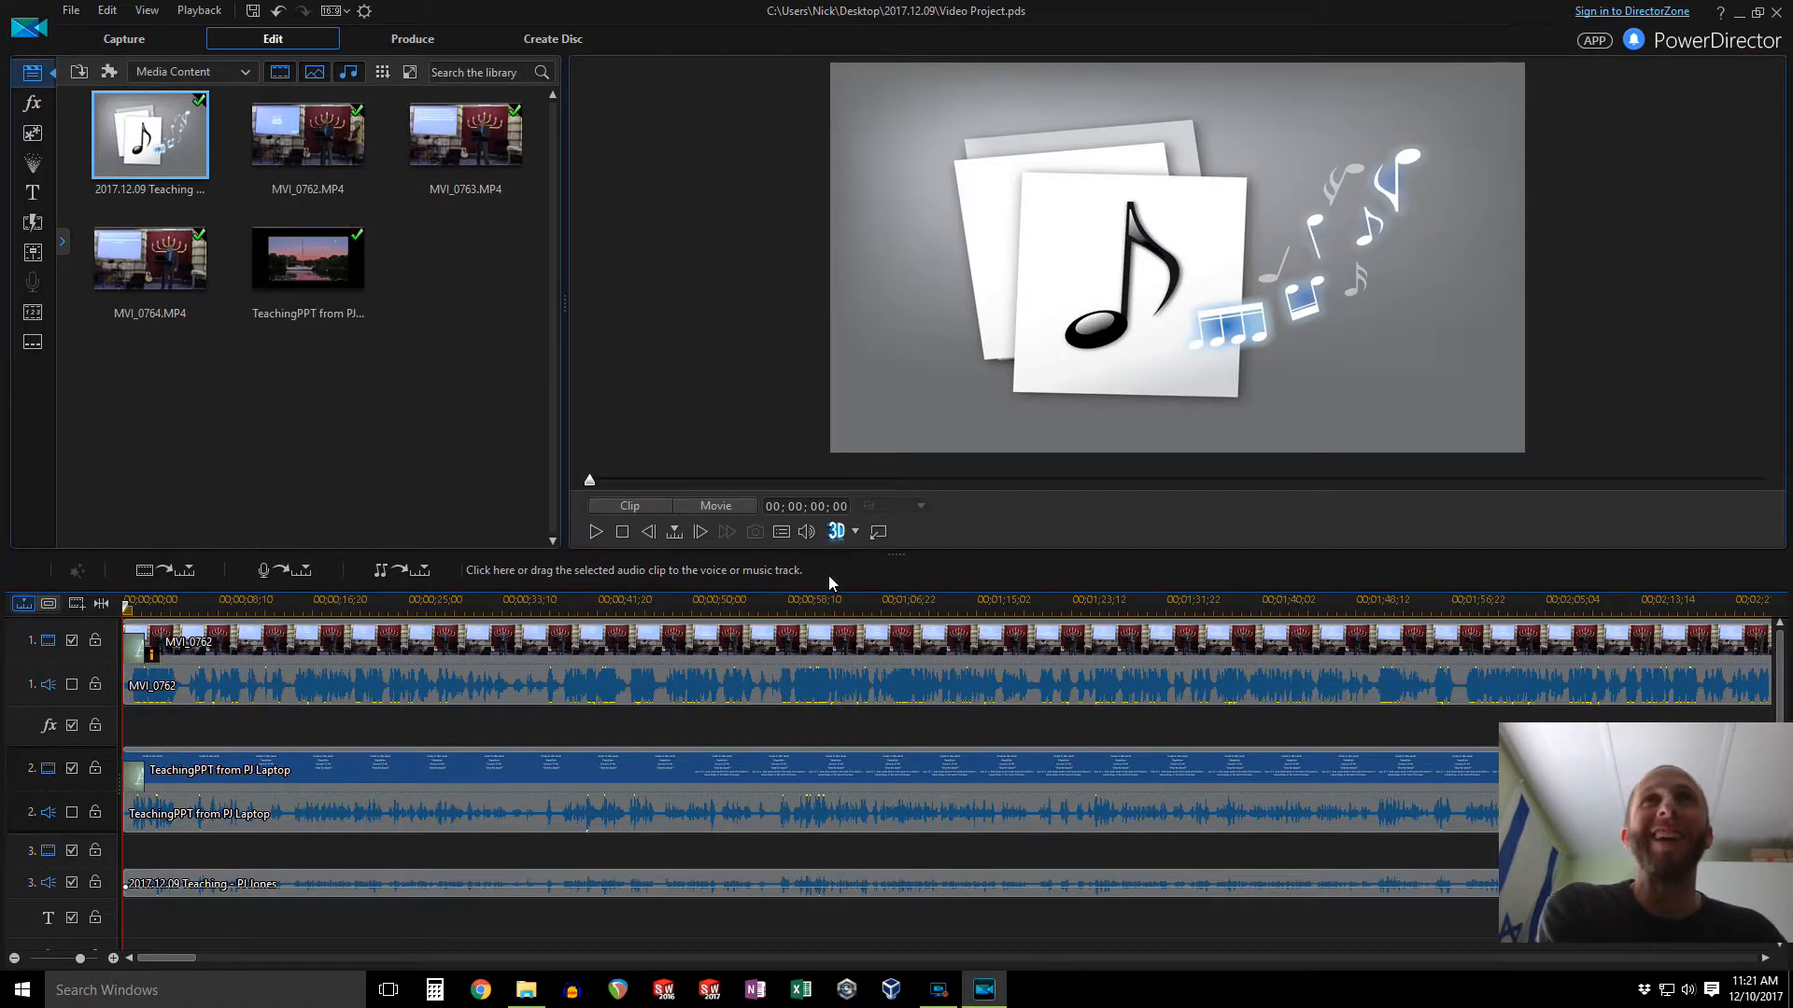
pyautogui.click(877, 531)
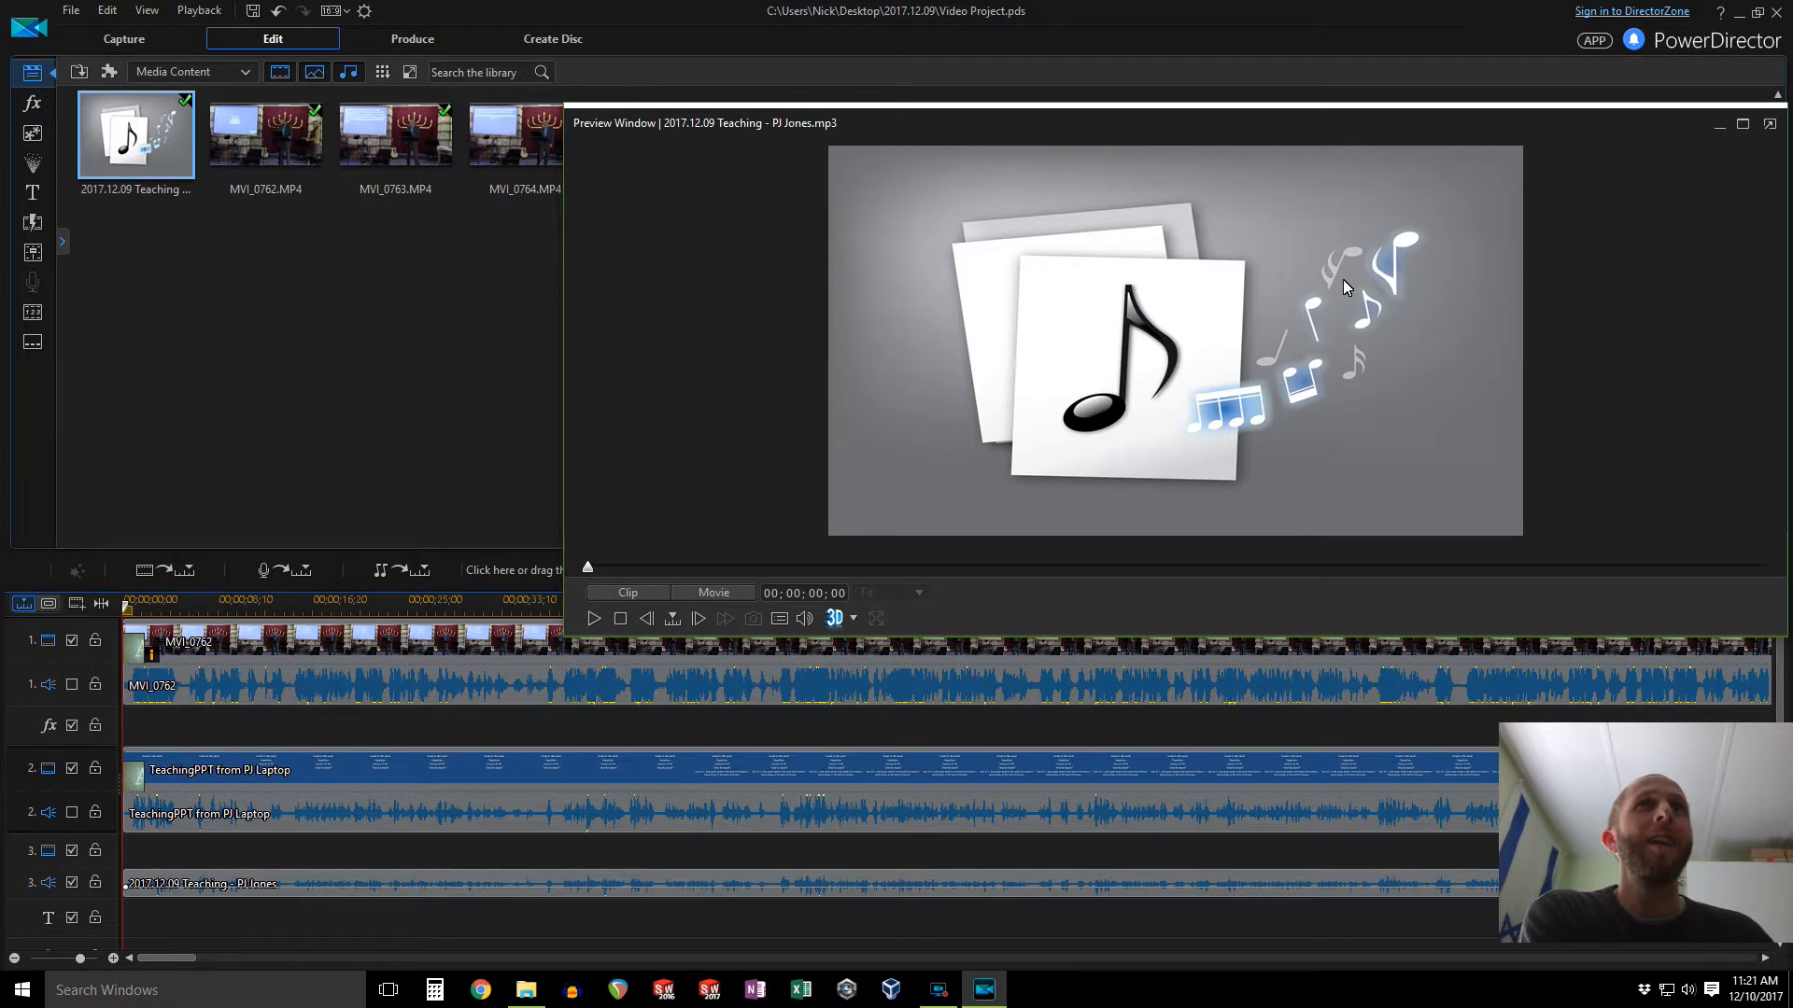
pyautogui.click(594, 619)
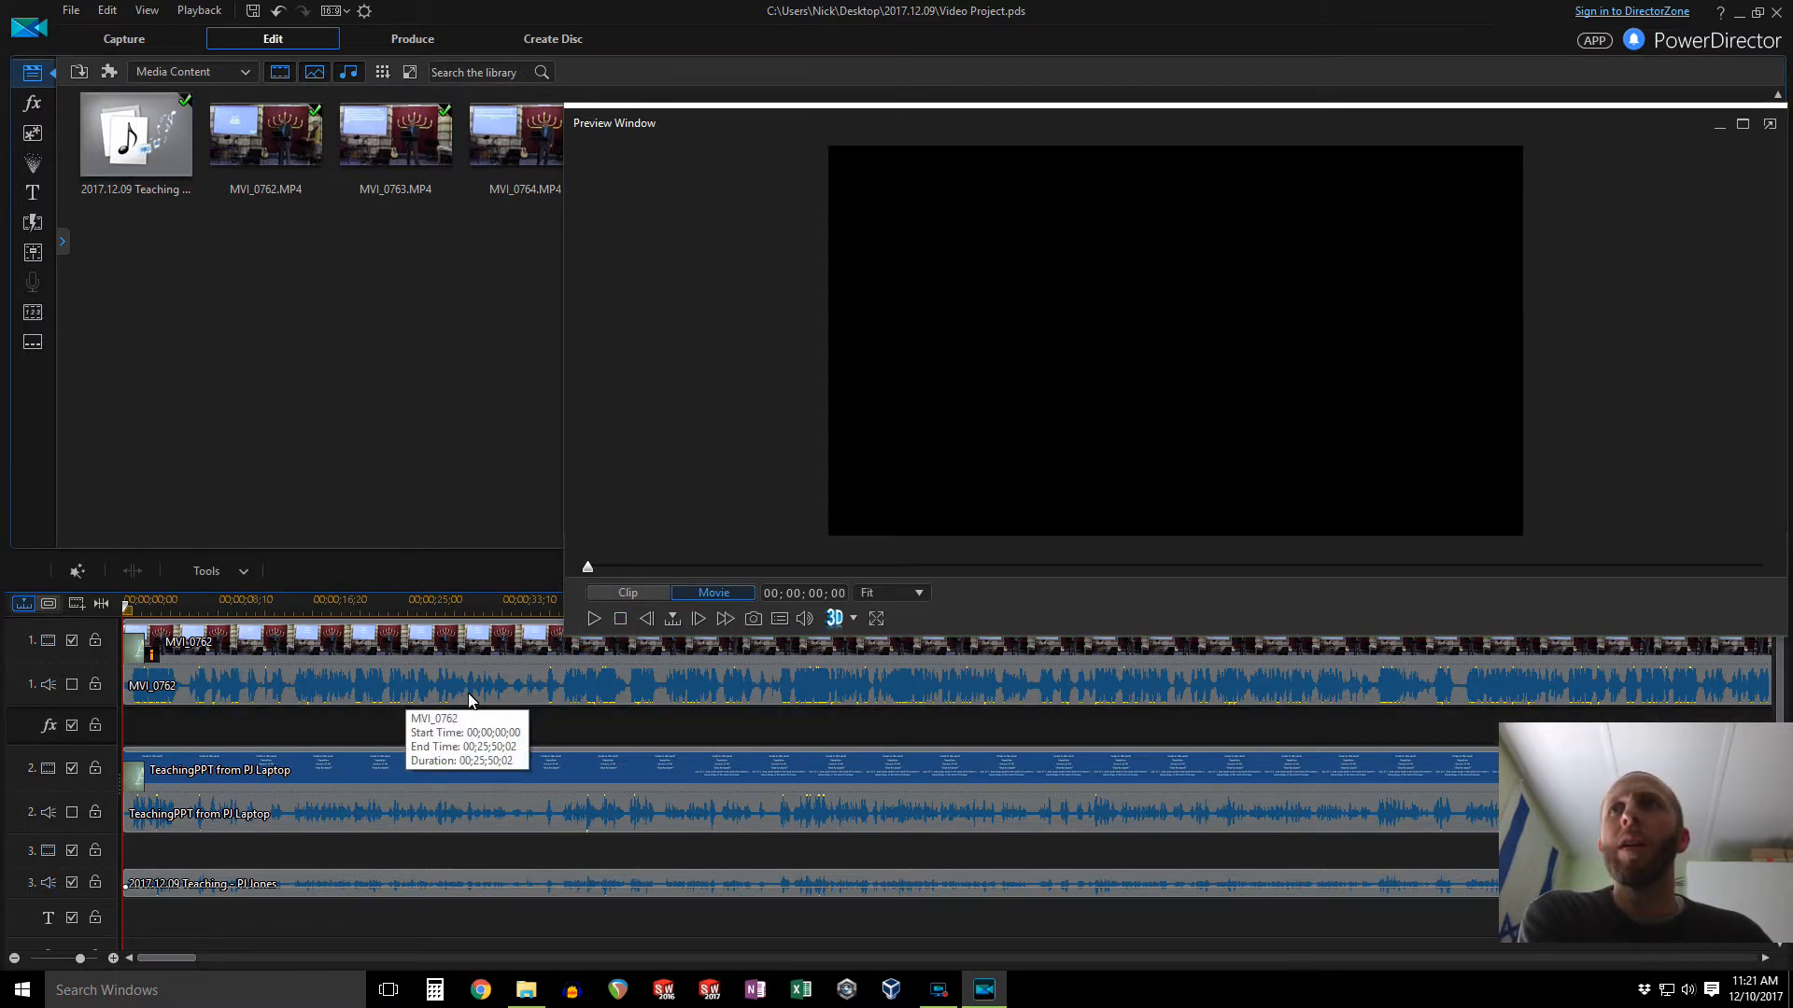
# Step: Play the movie full screen, skim through it to the end, and dock the preview window back
pyautogui.click(594, 619)
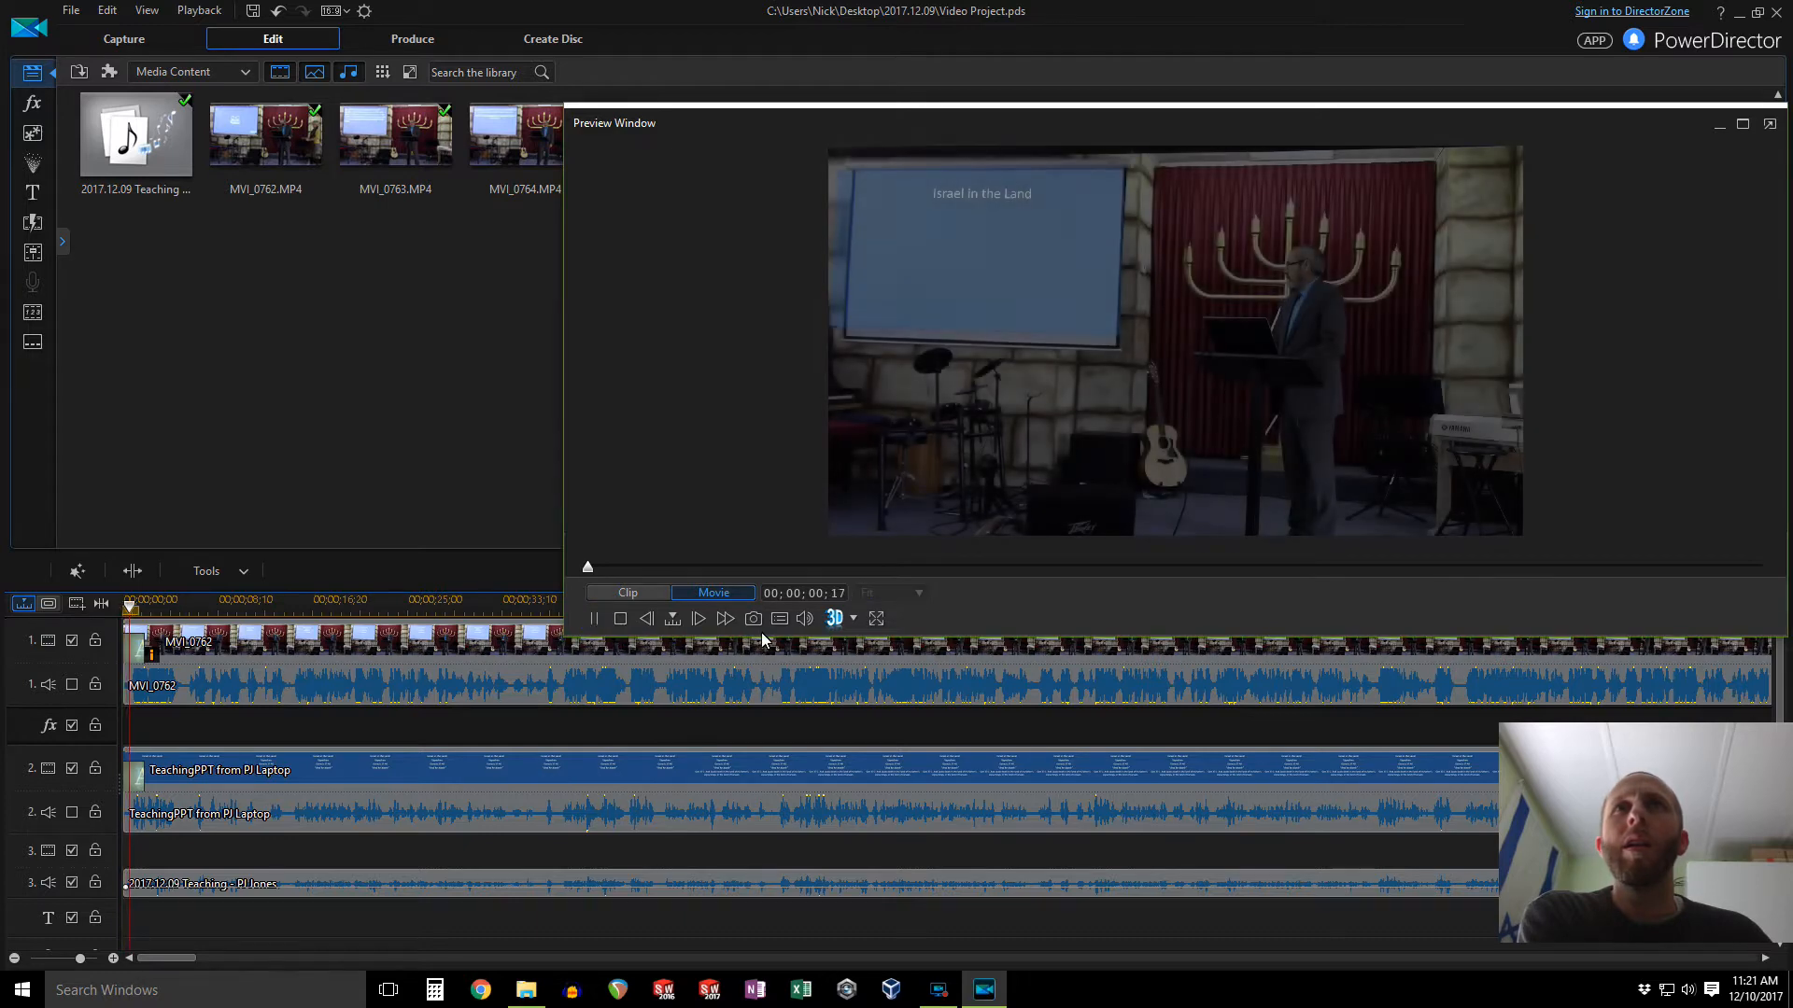
pyautogui.click(876, 618)
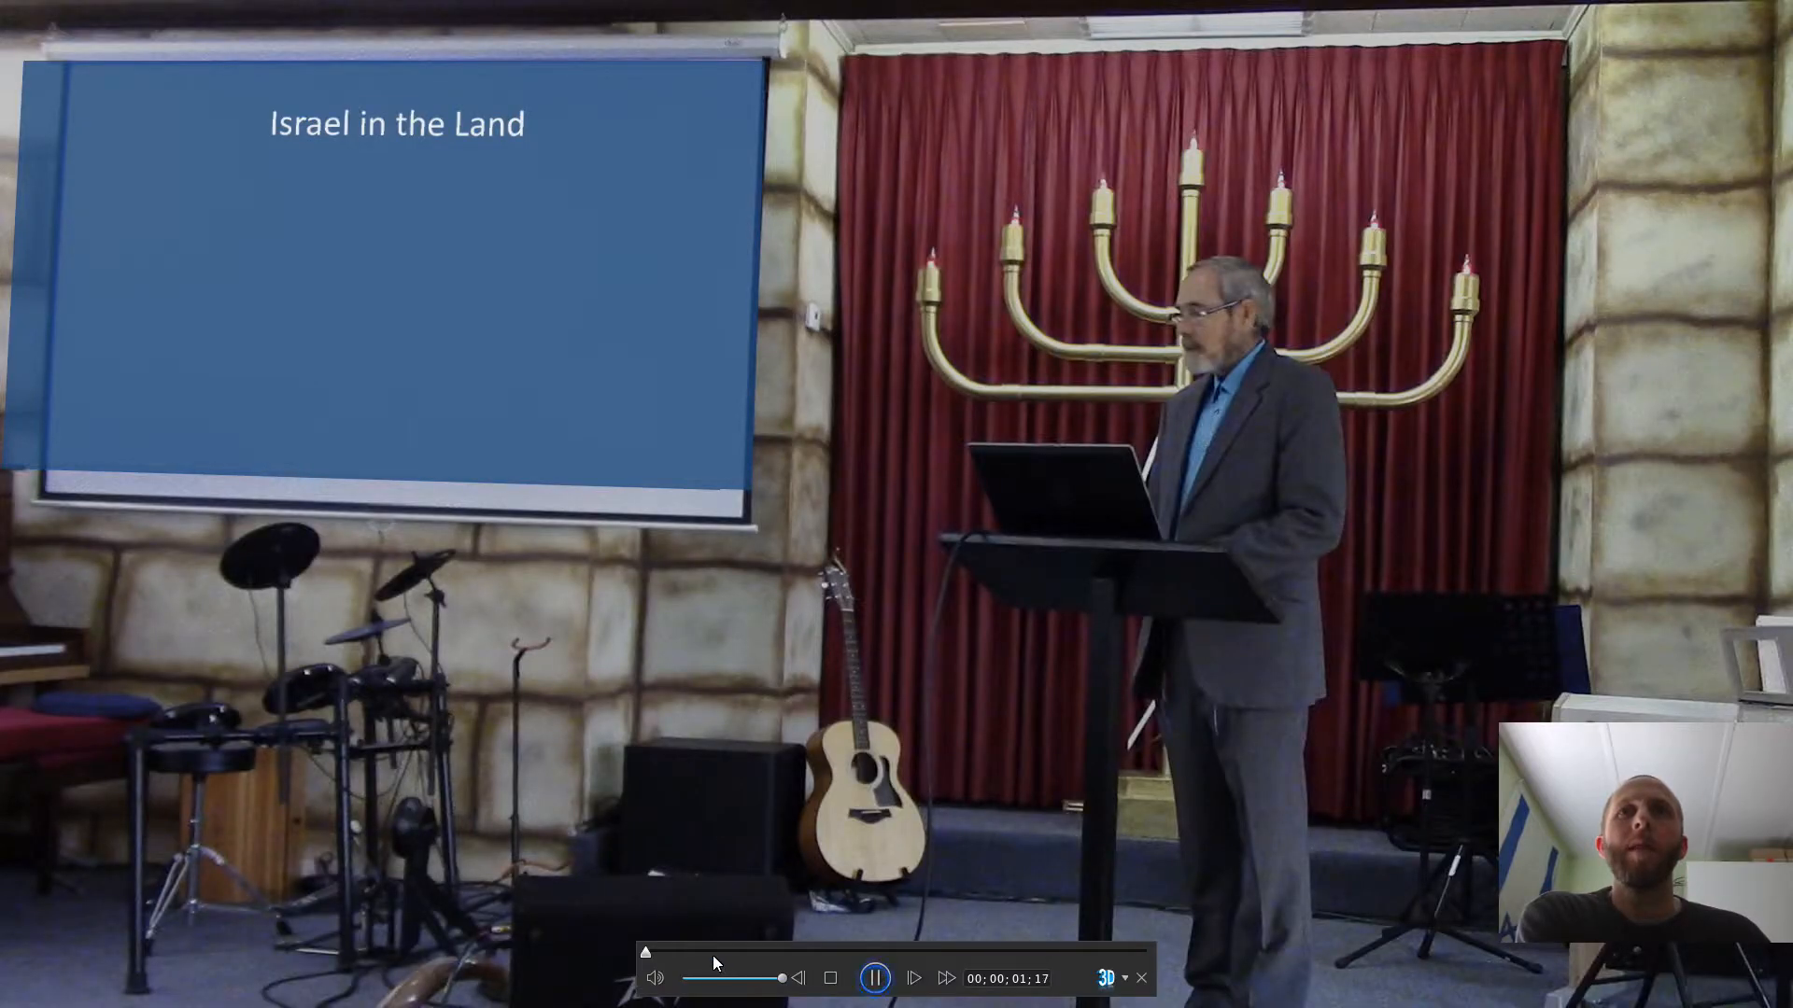
pyautogui.moveTo(644, 953); pyautogui.dragTo(706, 939)
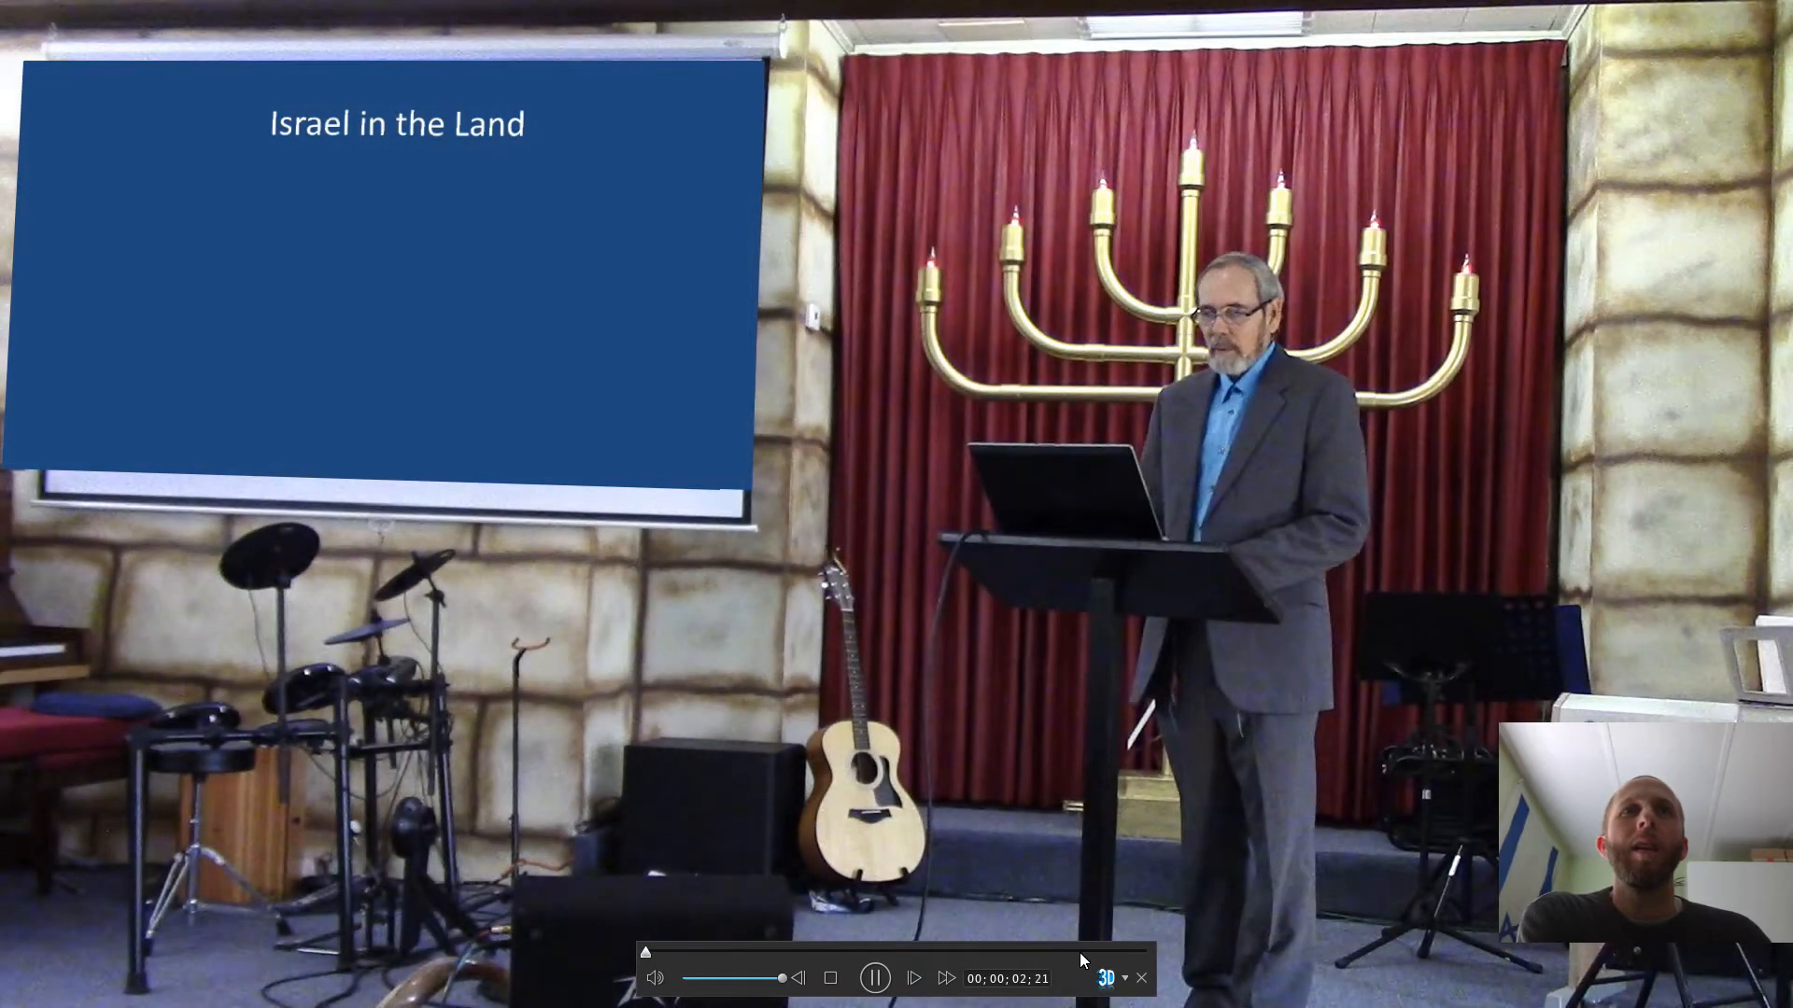
pyautogui.click(1079, 952)
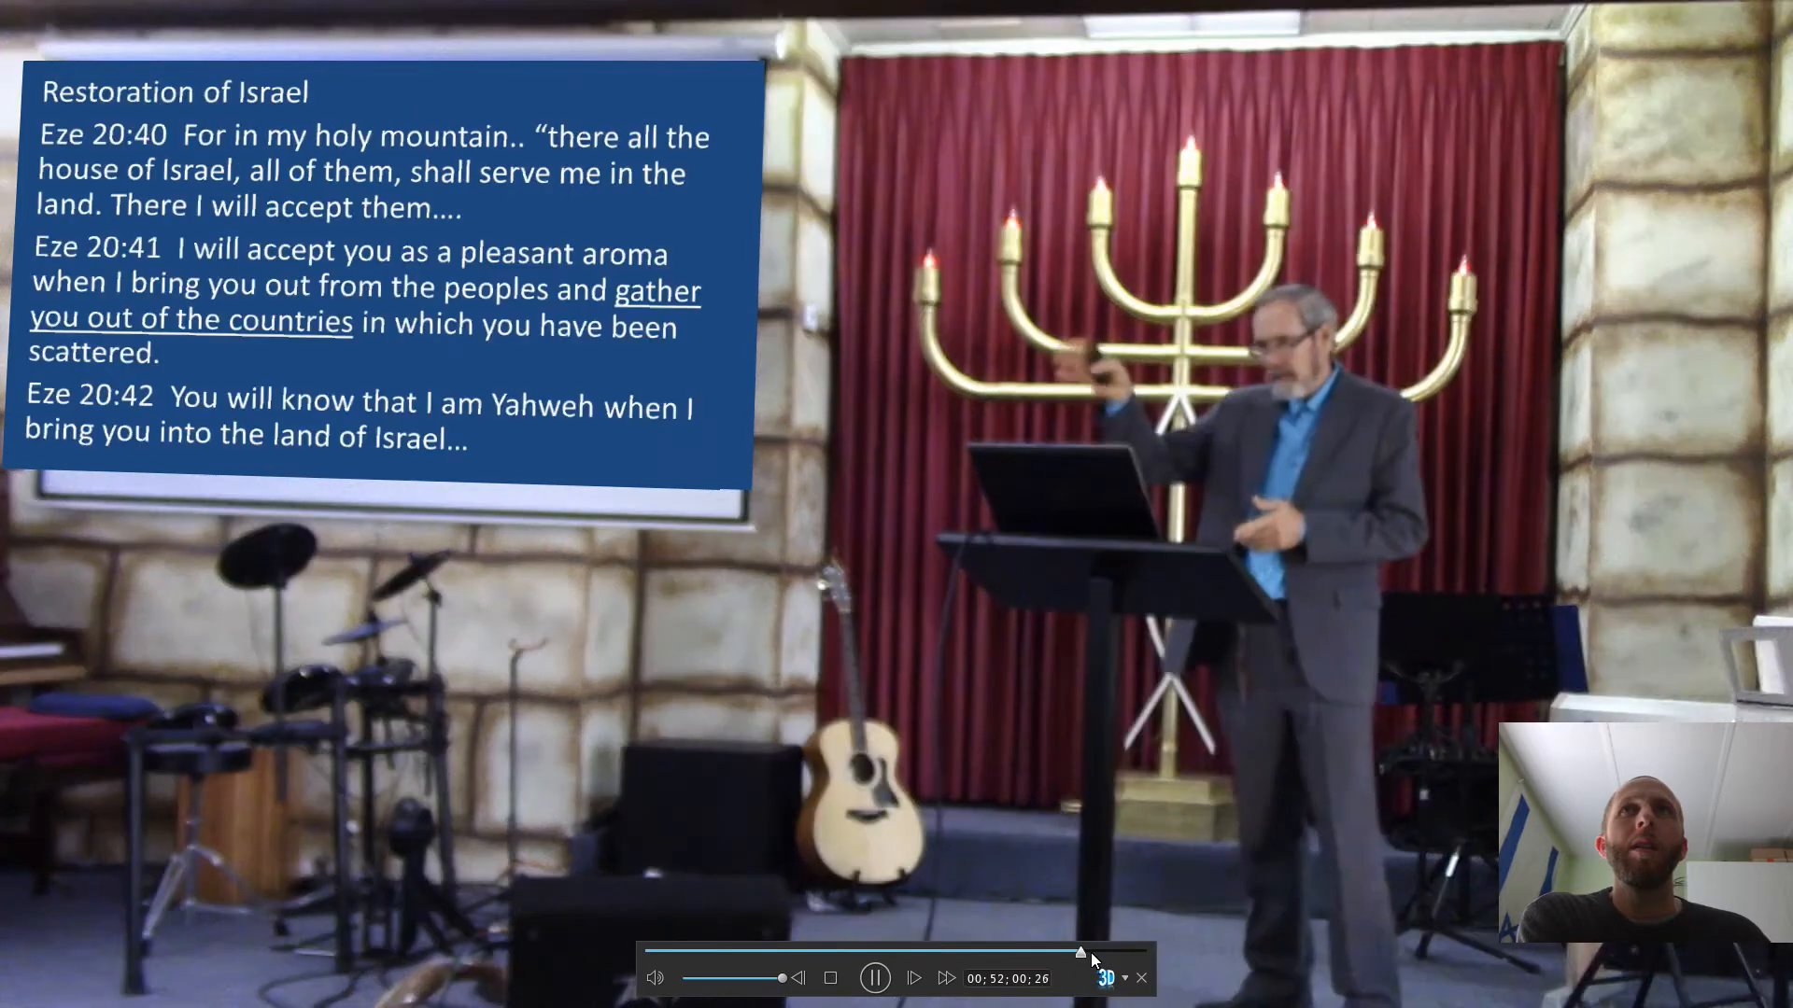
pyautogui.click(1140, 952)
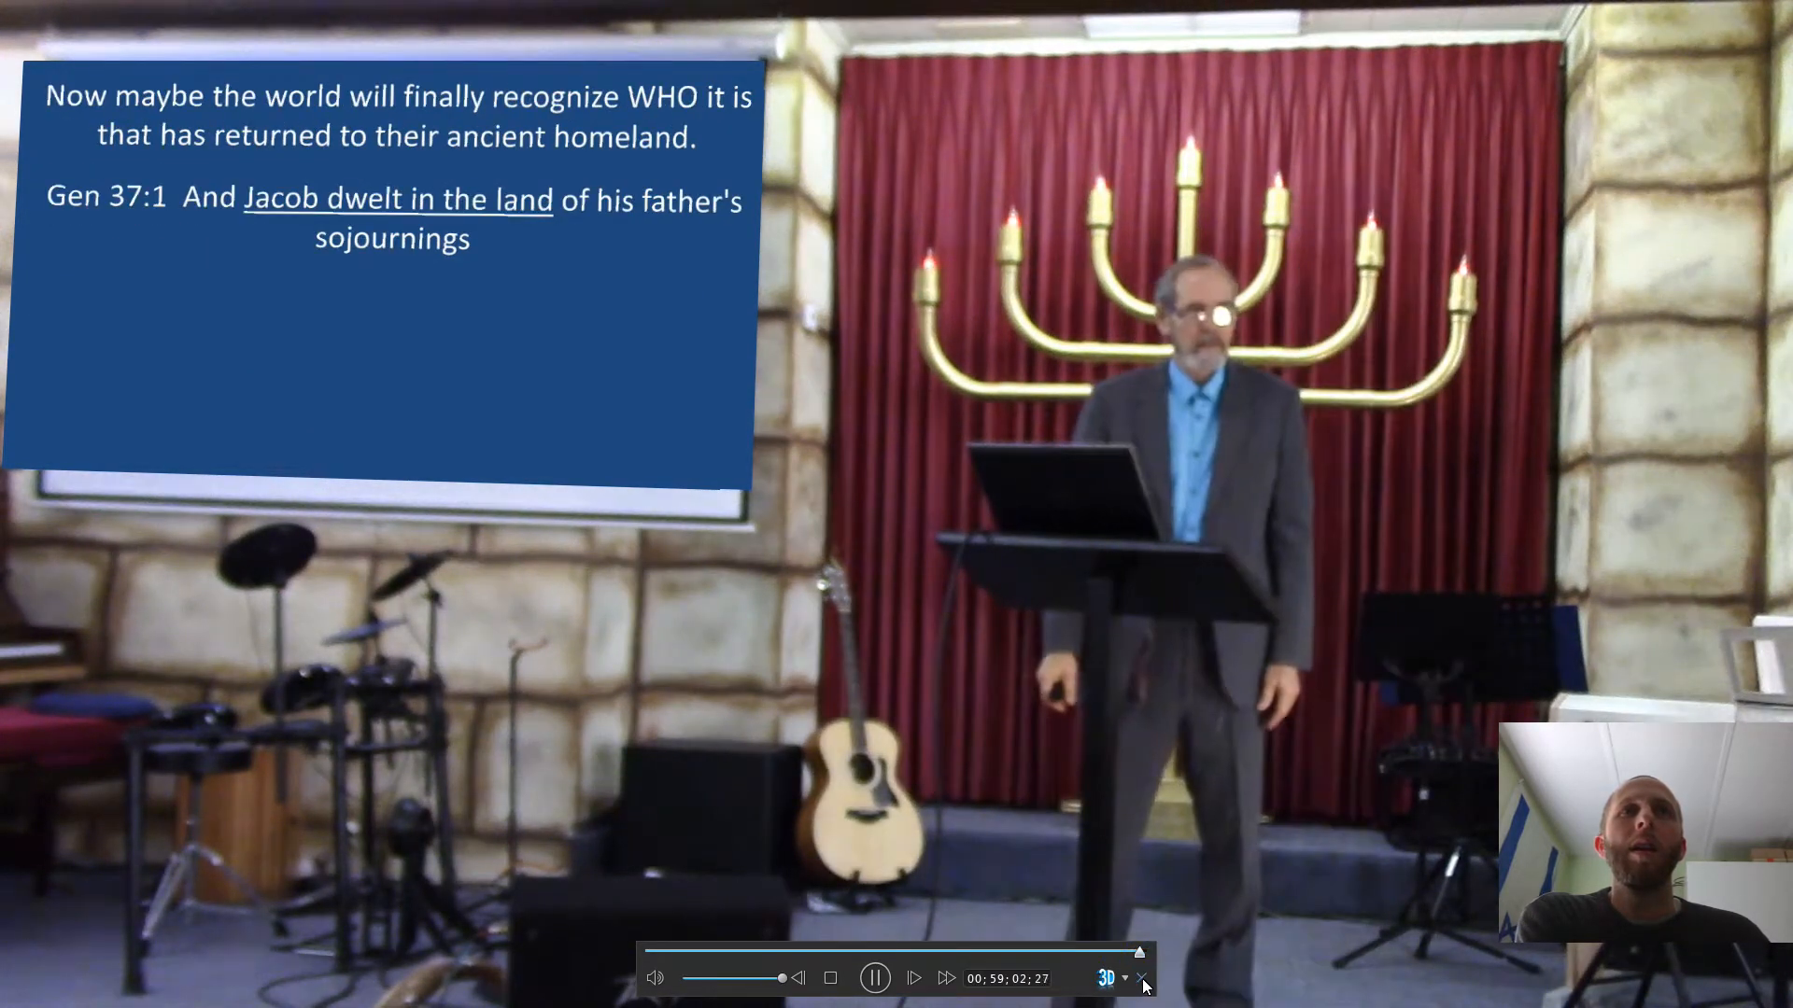
pyautogui.click(1143, 979)
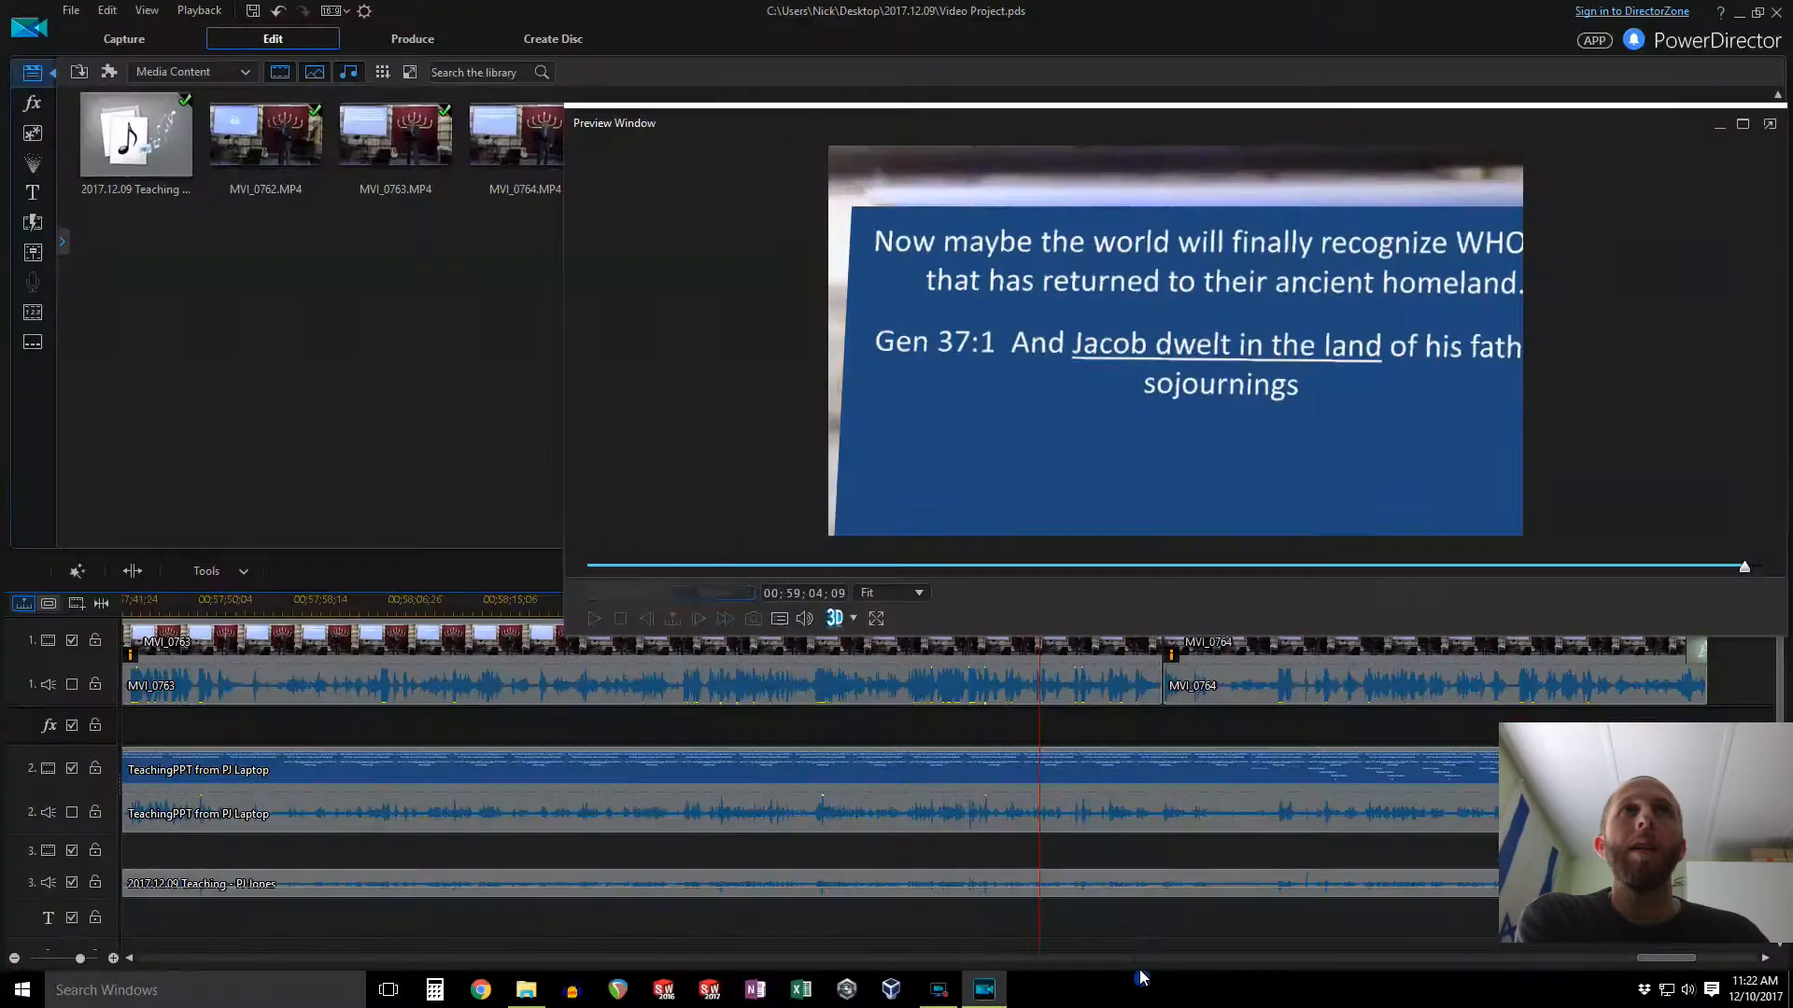
pyautogui.click(1769, 124)
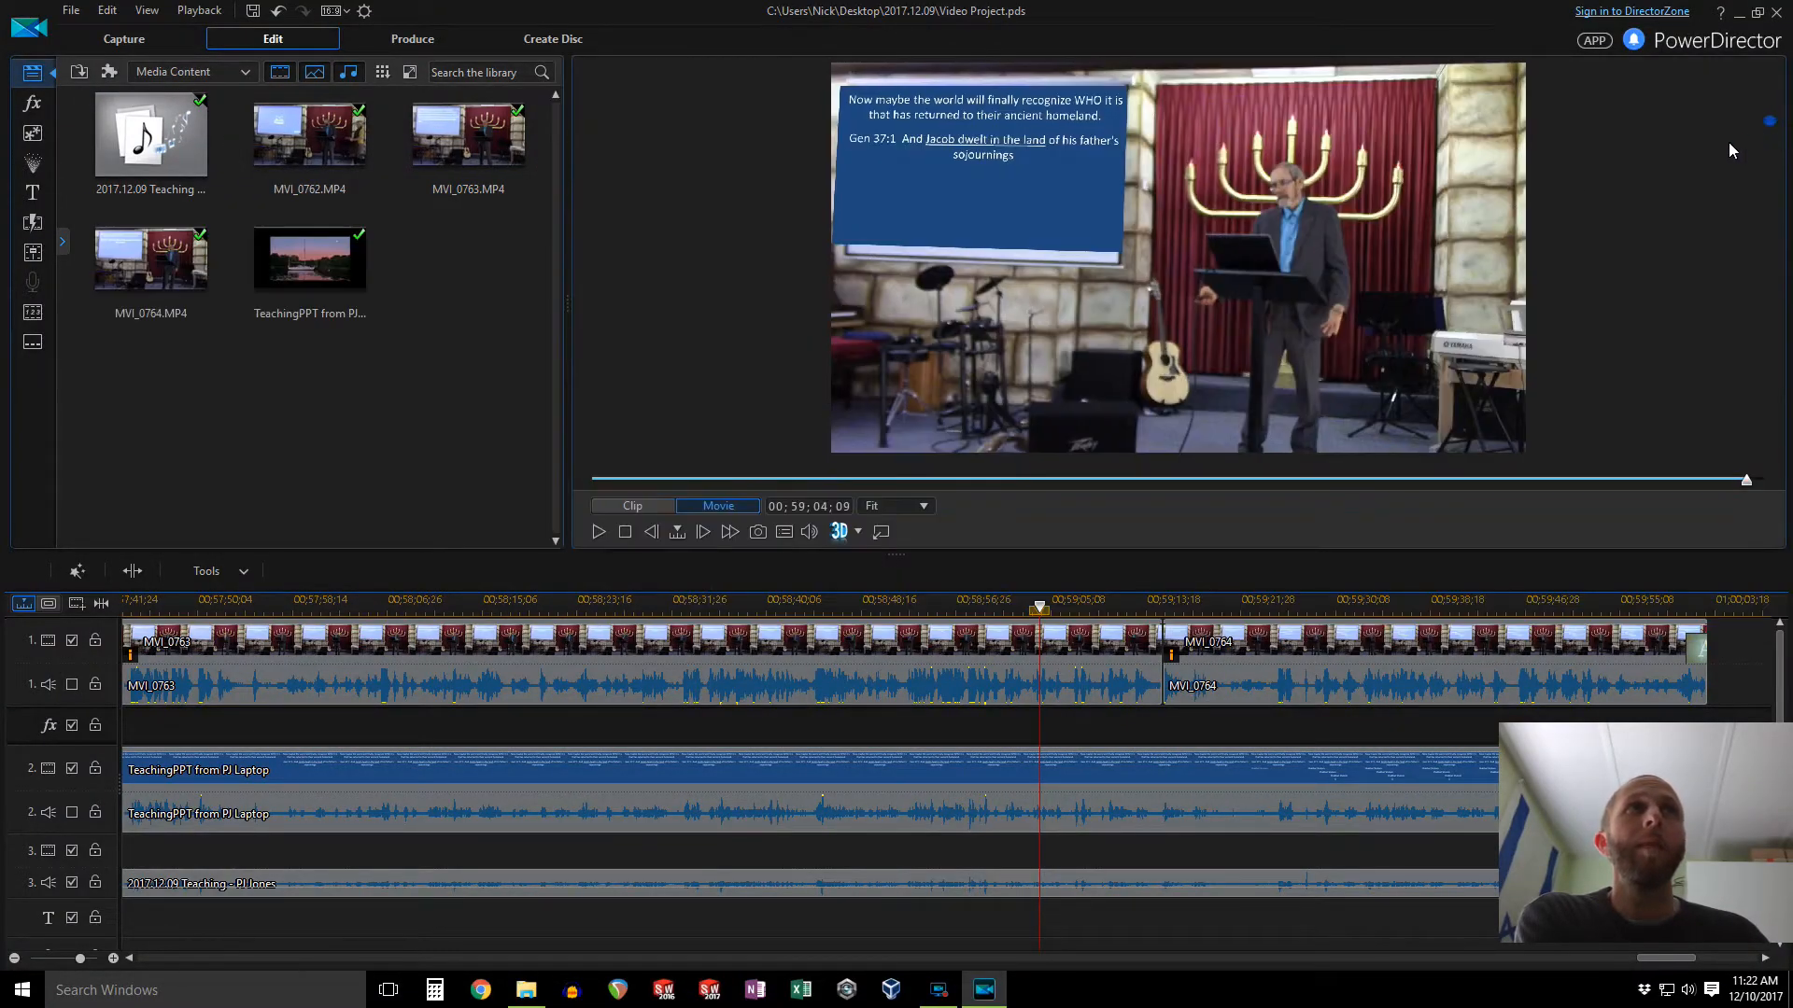
# Step: Open Produce and pick the H.264 AVC format with the MP4 container
pyautogui.click(404, 47)
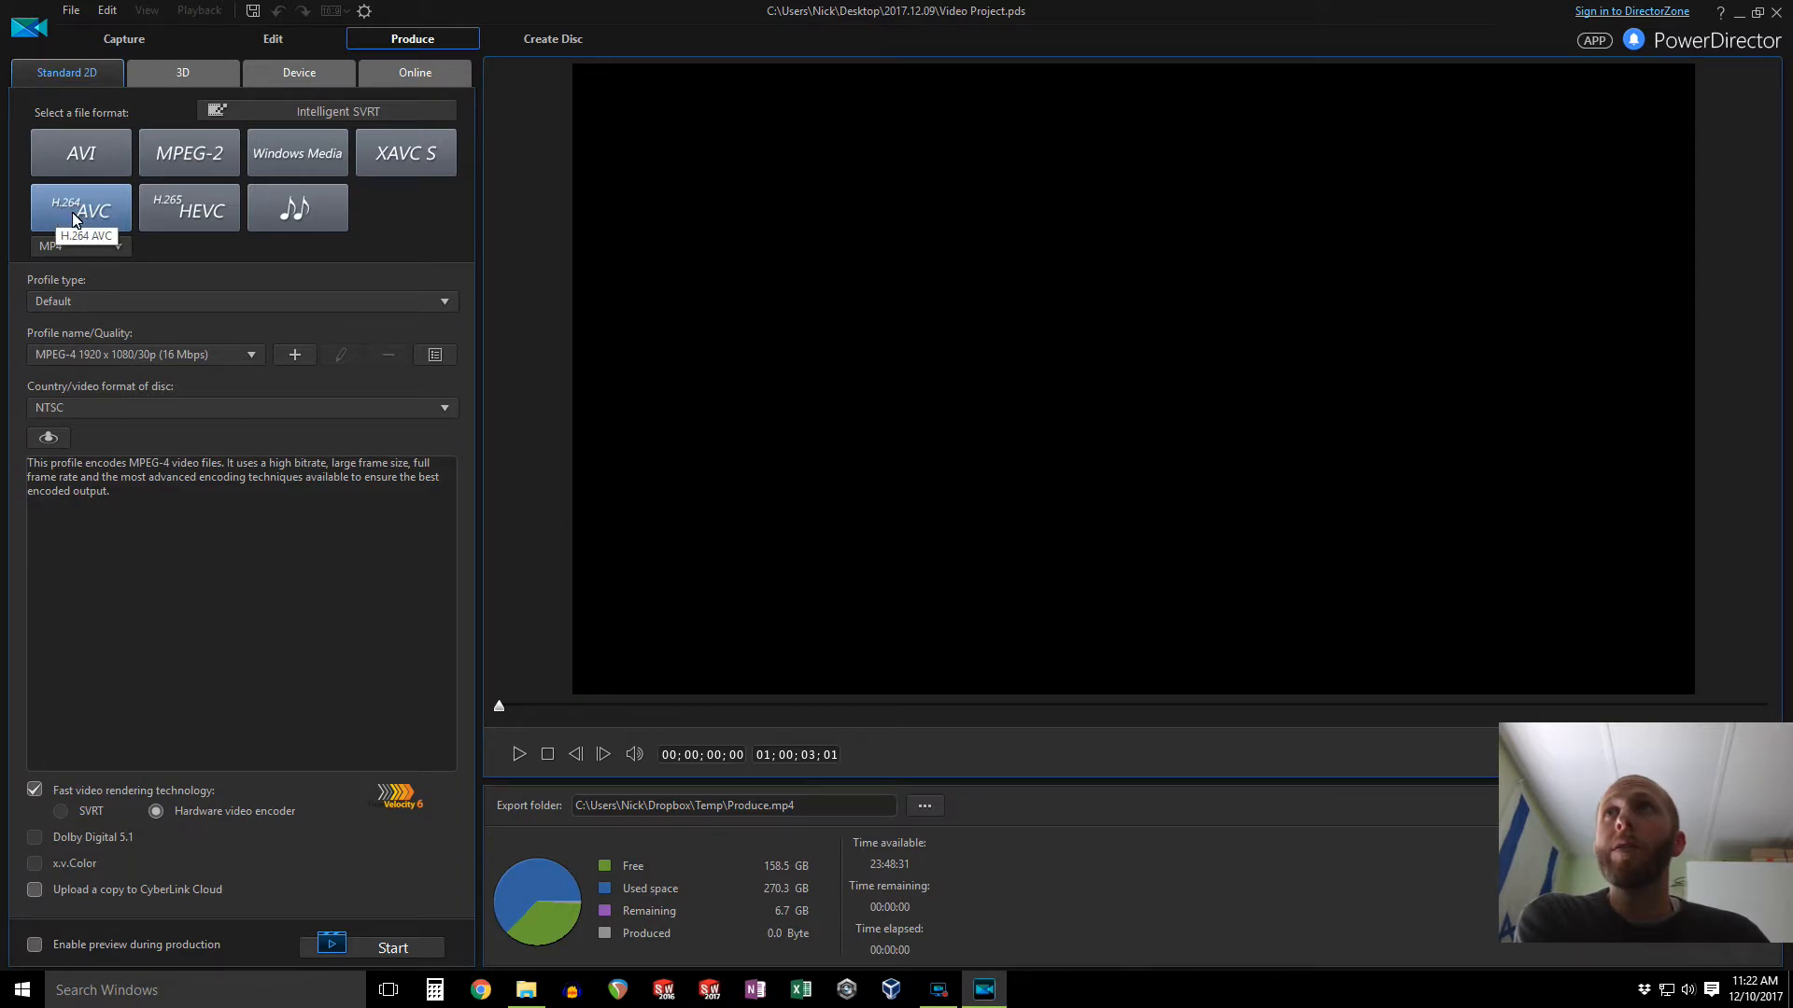
pyautogui.click(111, 249)
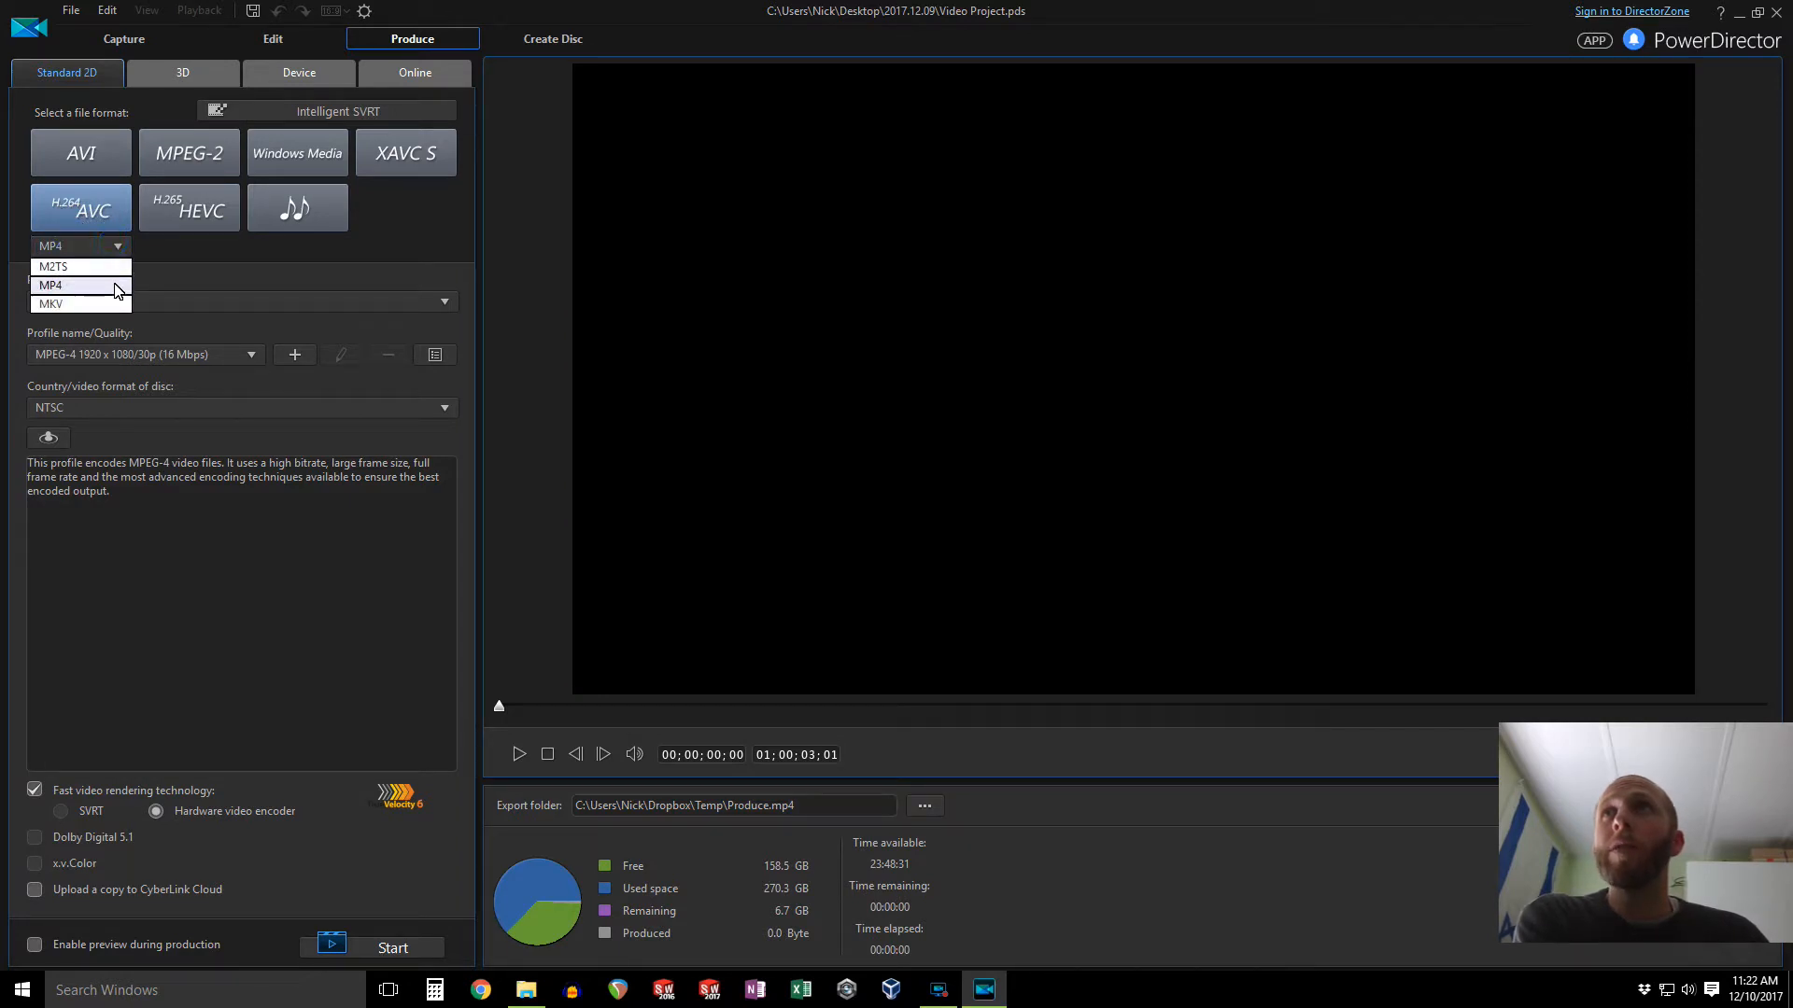
pyautogui.click(112, 287)
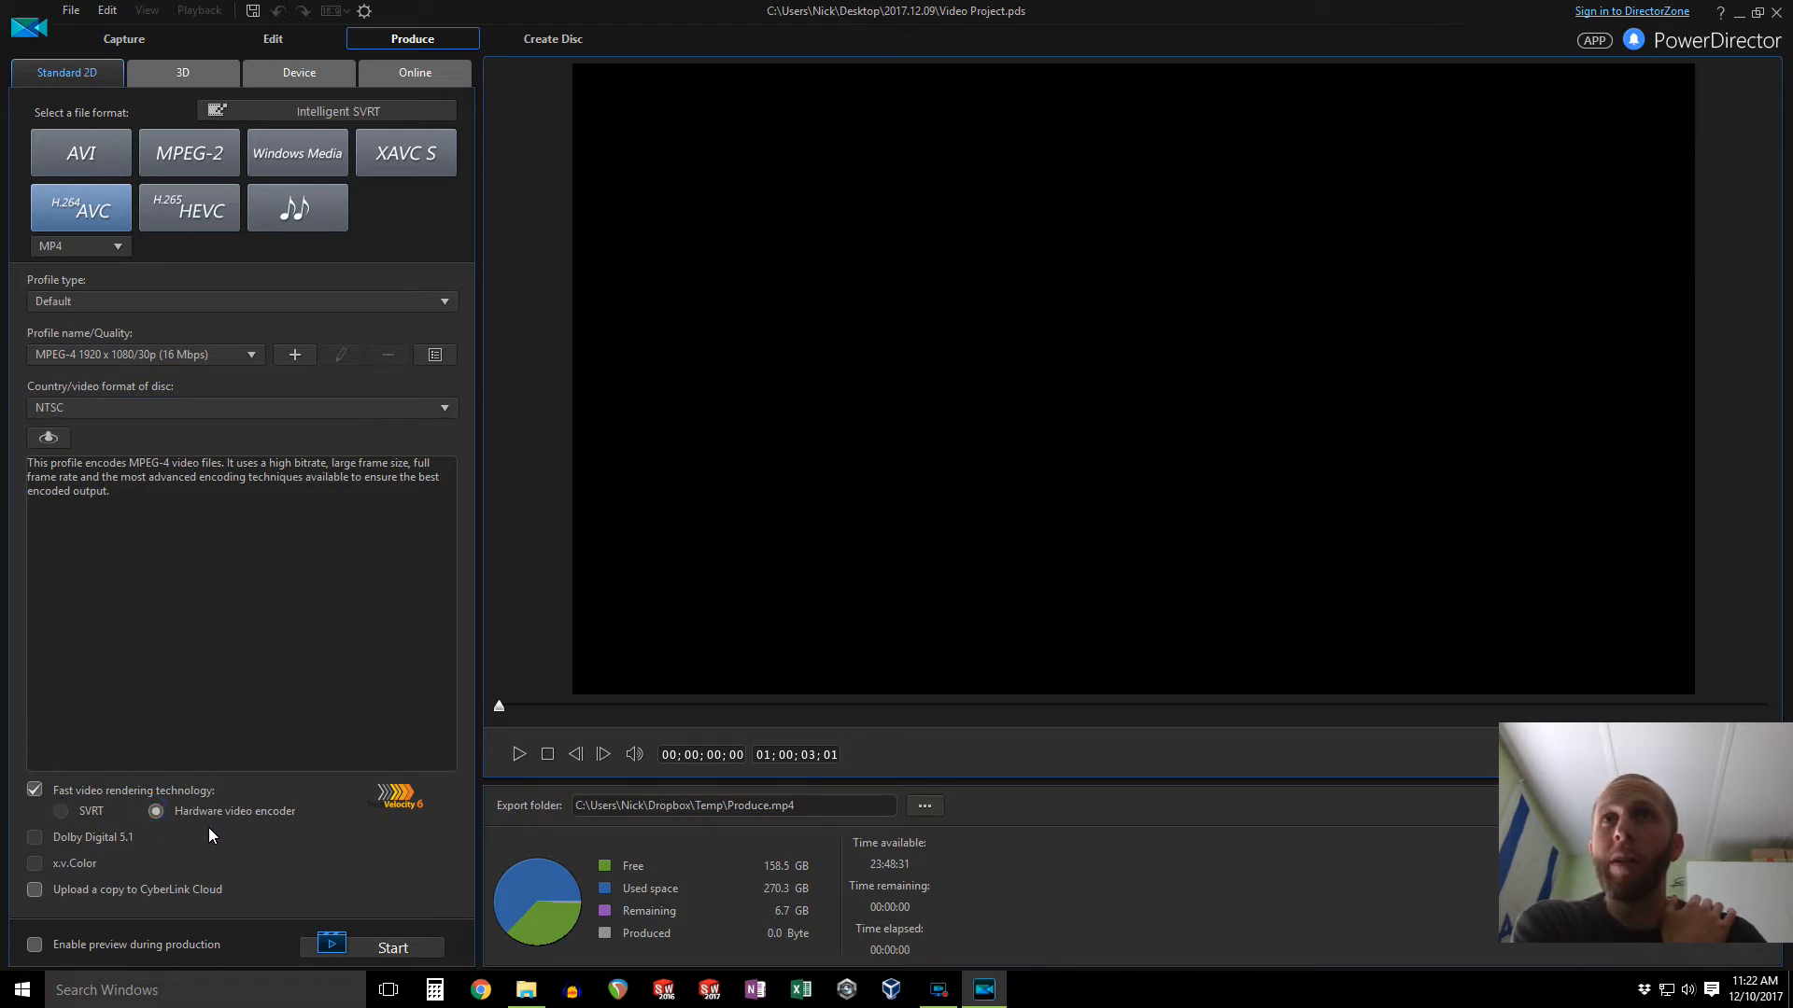
# Step: Set the export file to 2017.12.09 Video Project in the Desktop's 2017.12.09 folder and start producing the video
pyautogui.click(924, 807)
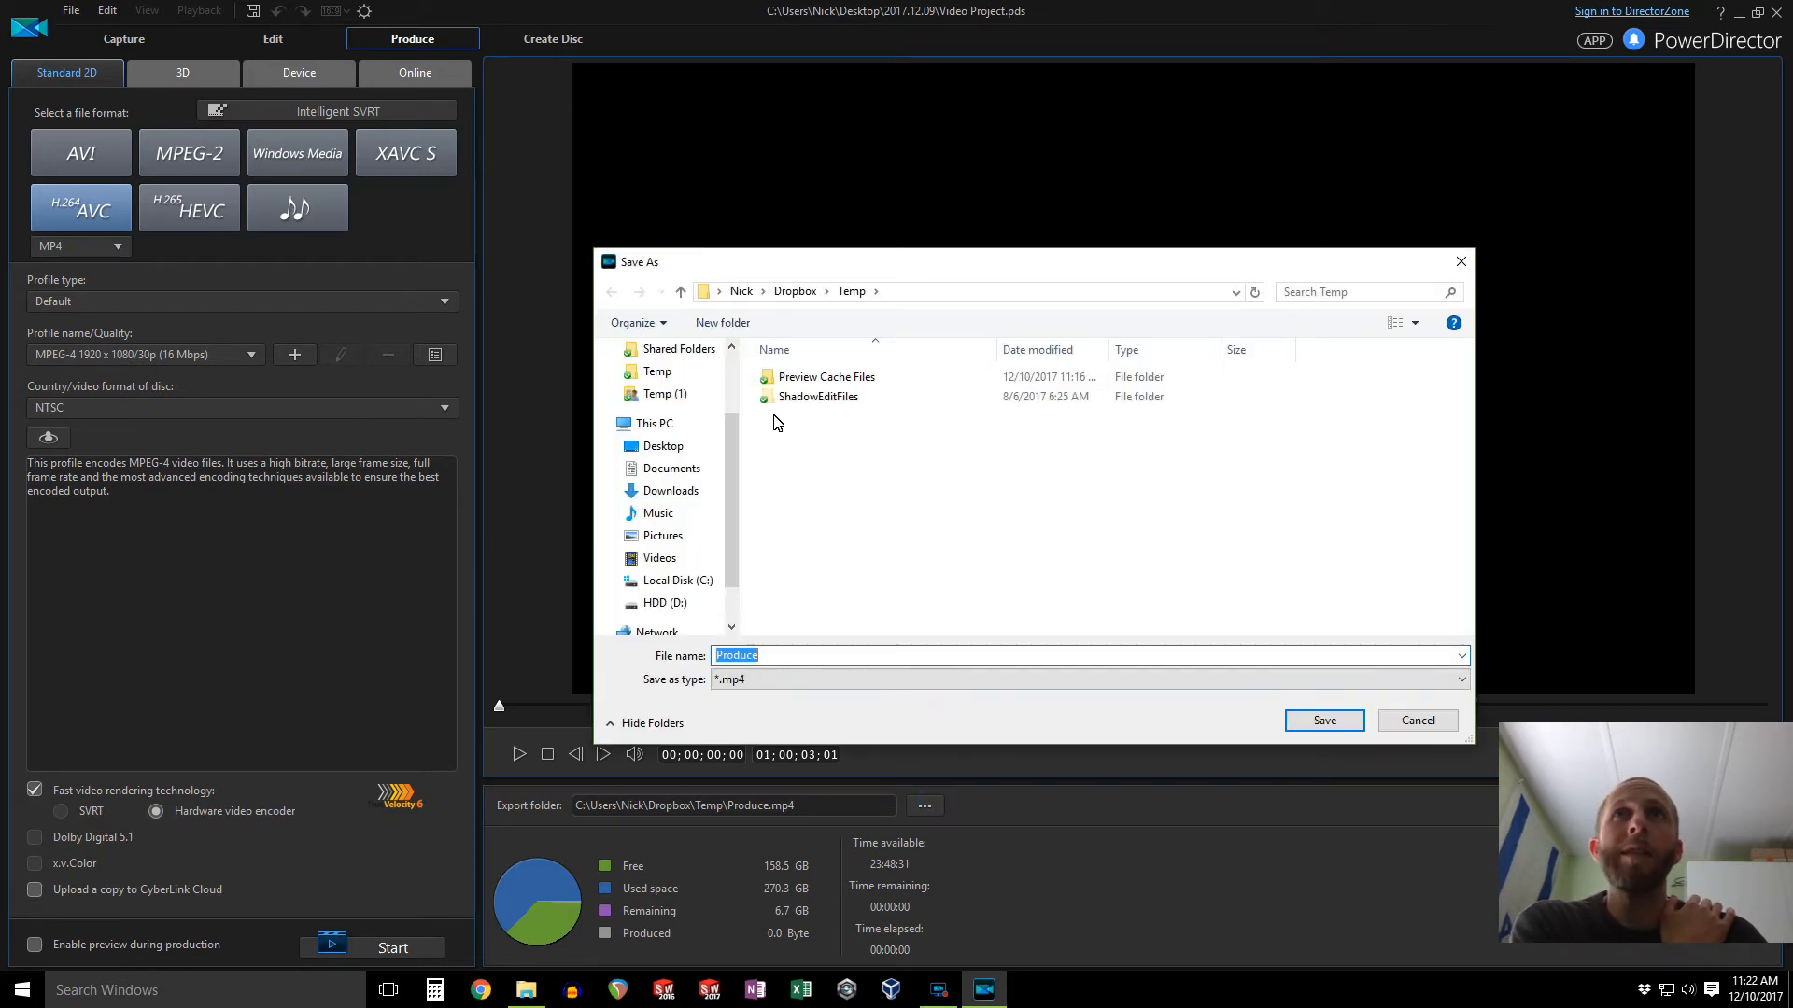
pyautogui.click(696, 448)
pyautogui.doubleClick(801, 377)
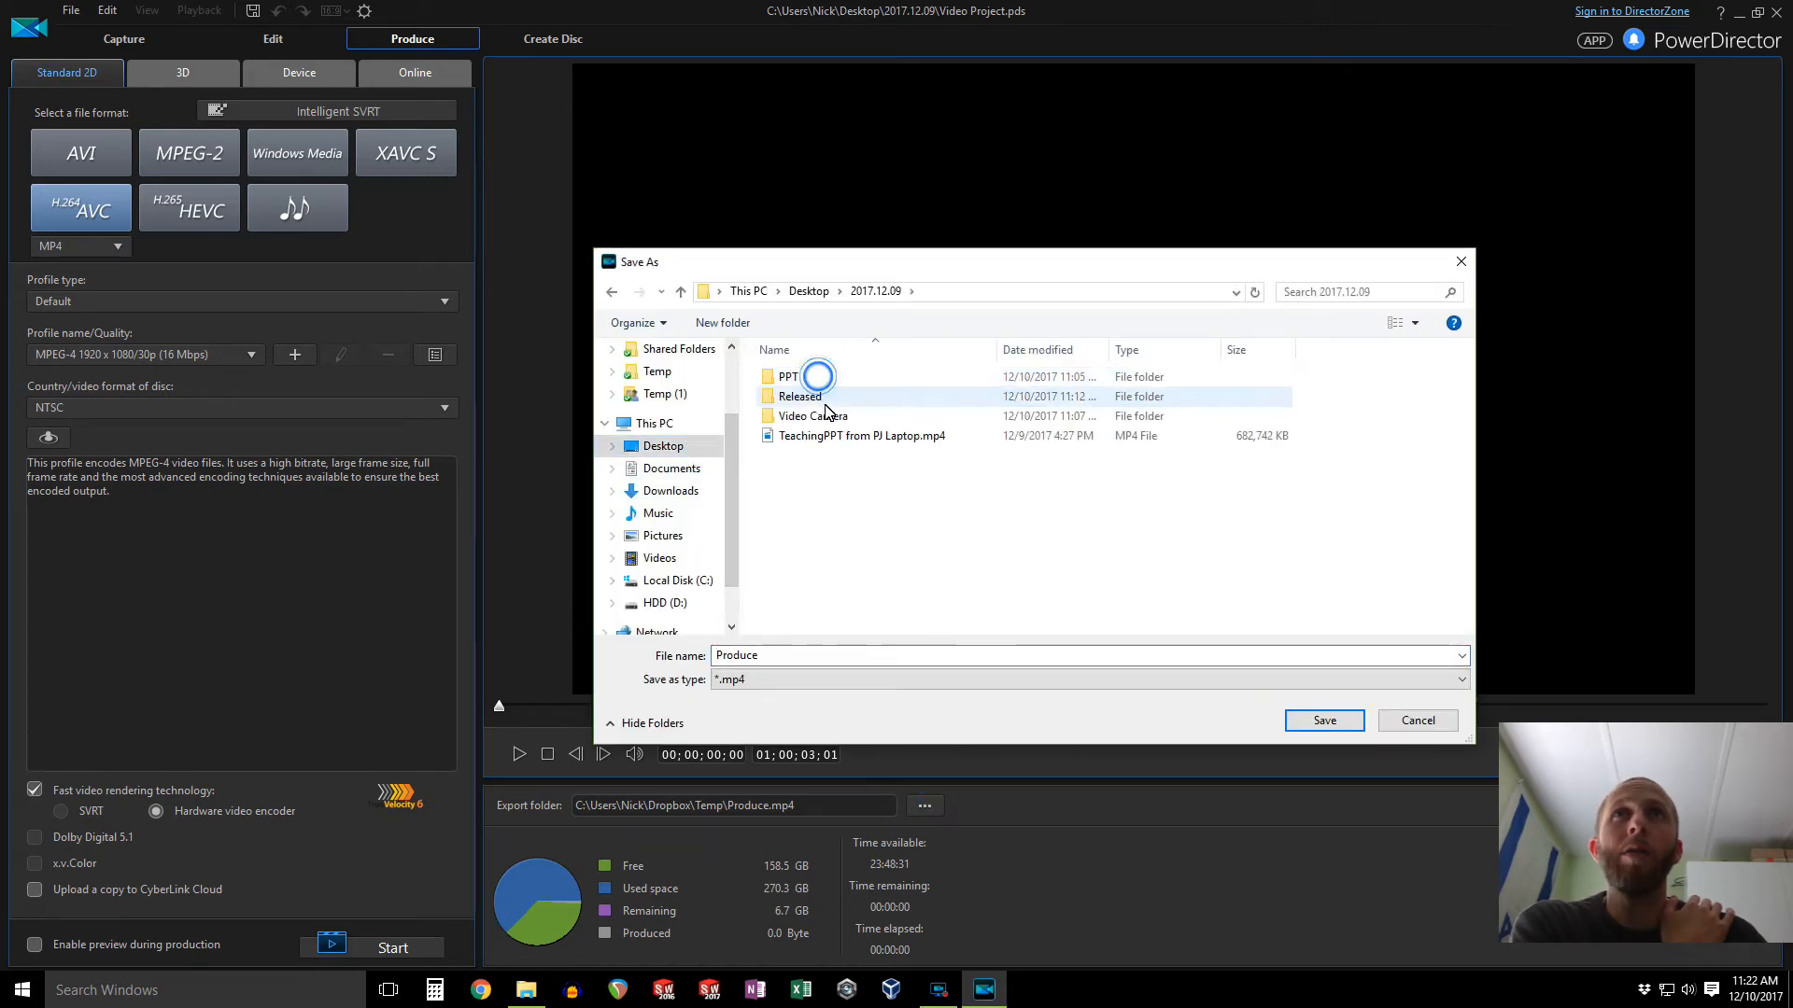
pyautogui.doubleClick(808, 657)
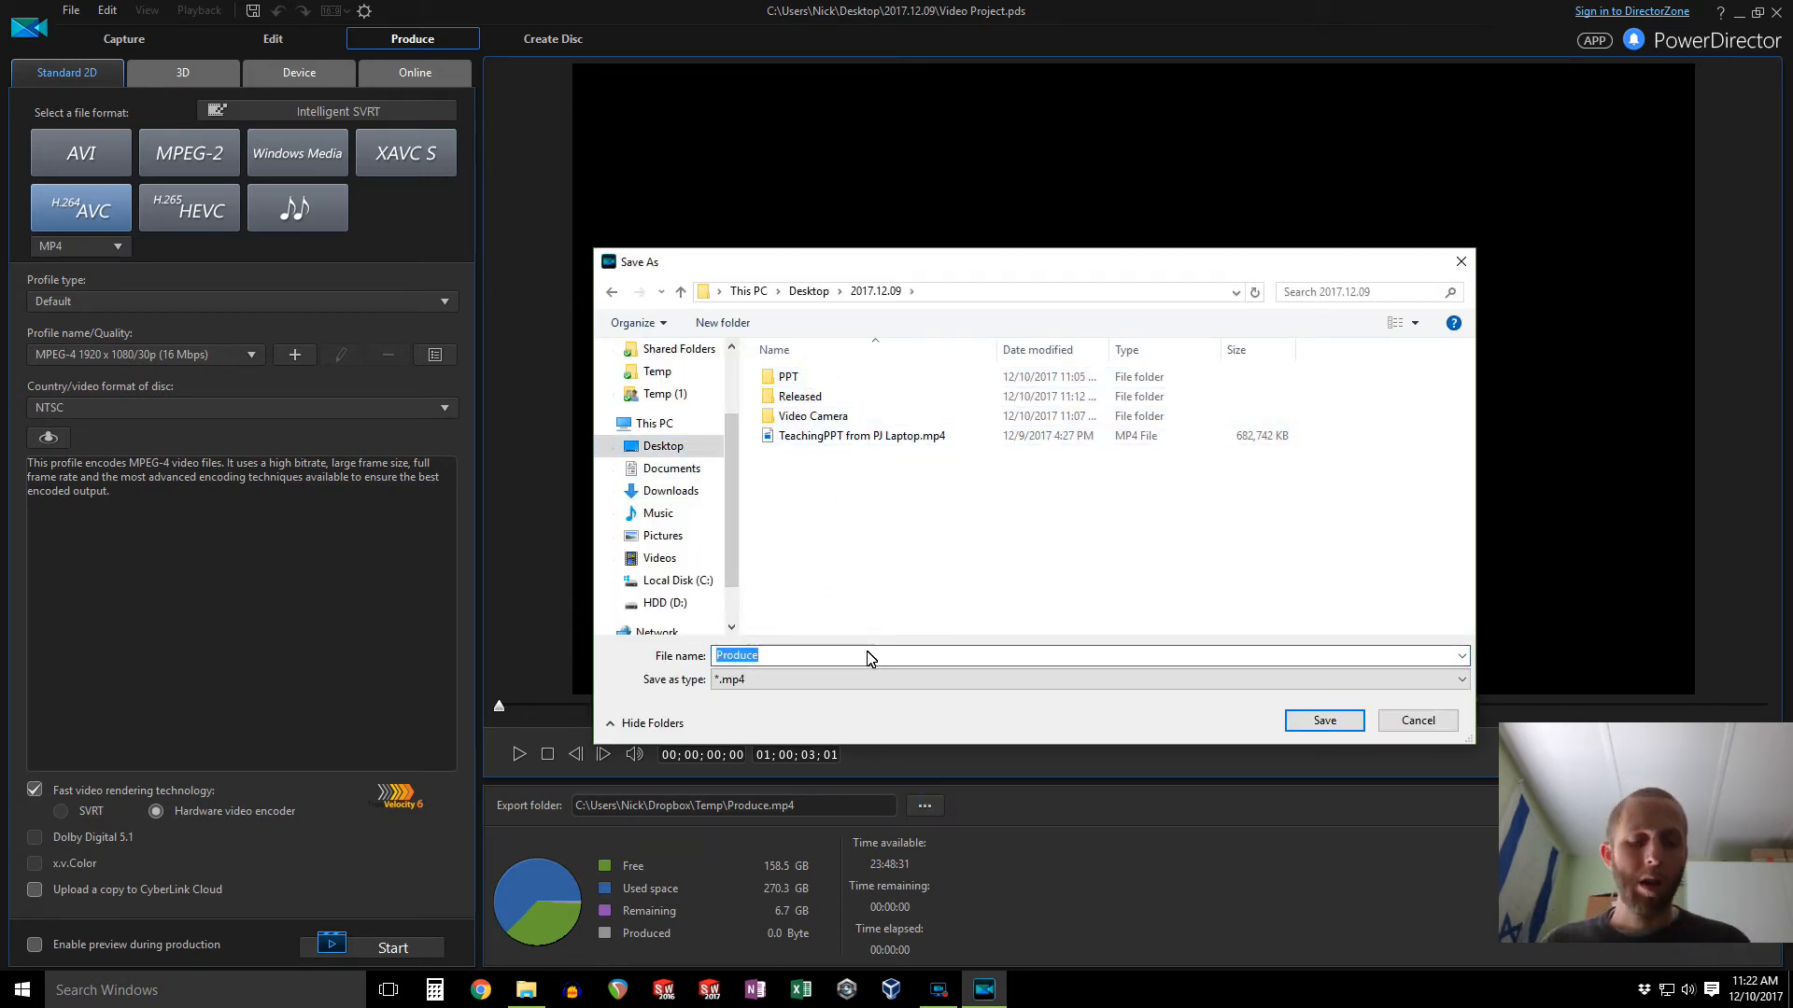
pyautogui.write('2017.12.09 Audi')
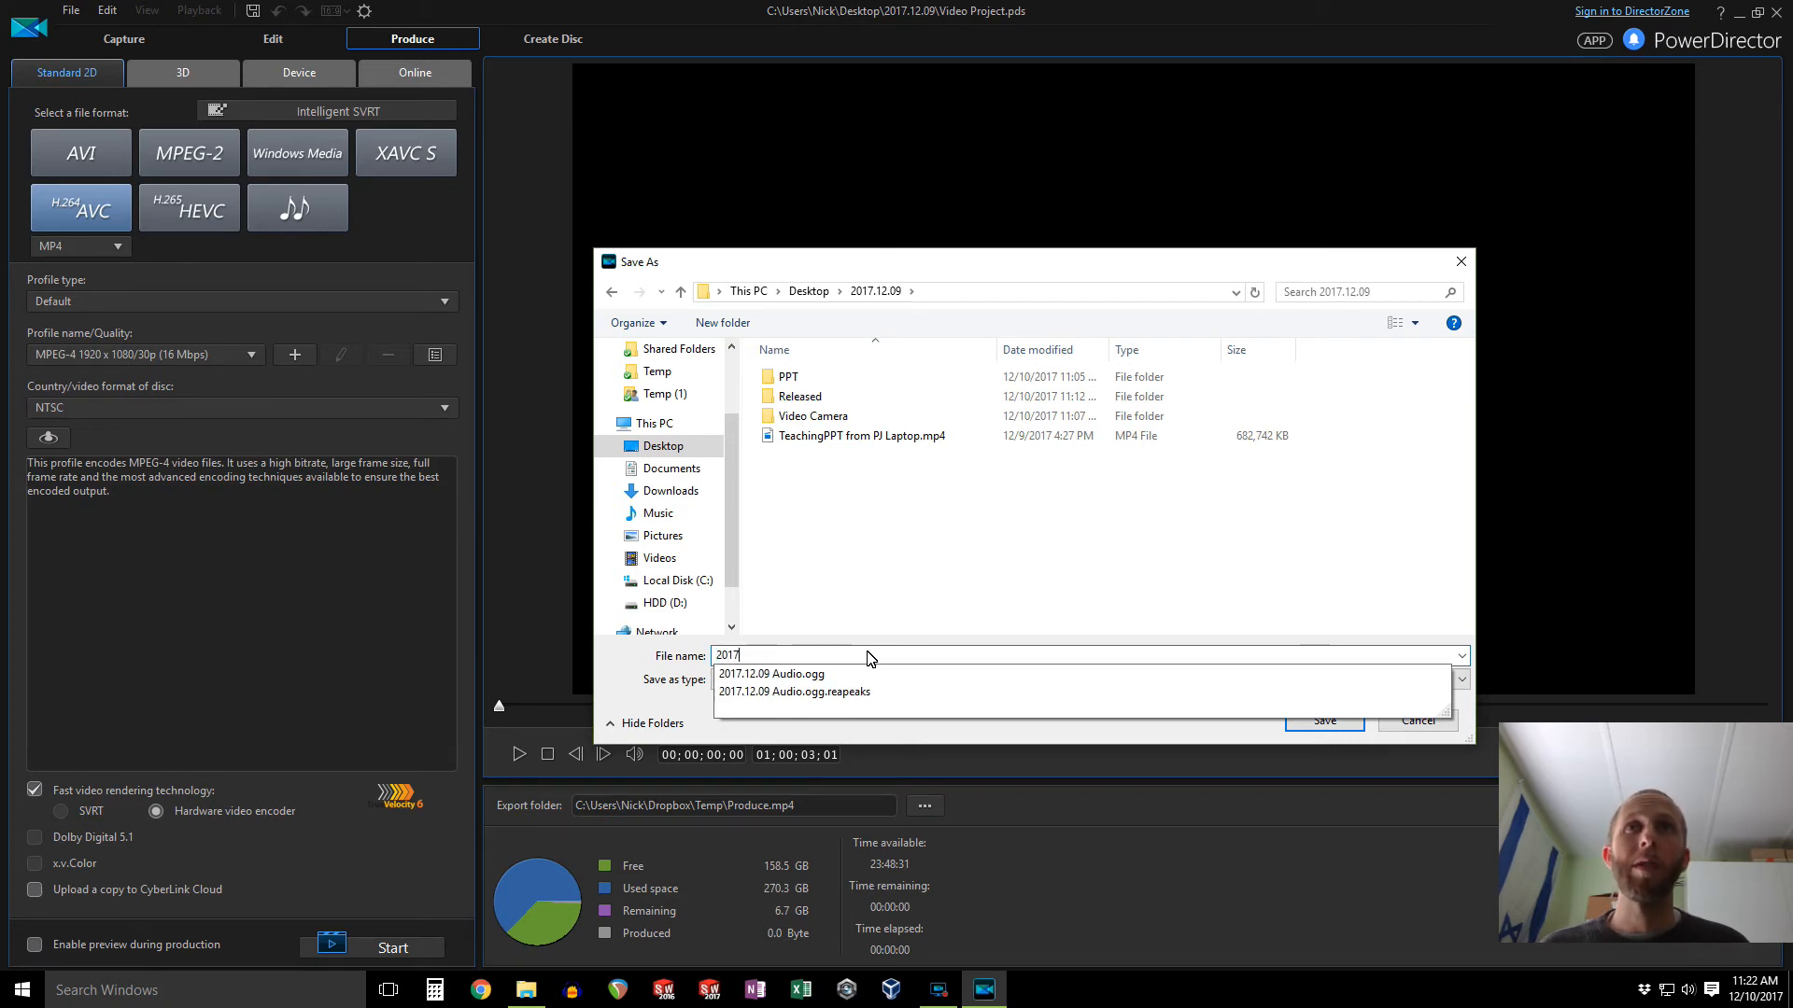
pyautogui.press('BackSpace')
pyautogui.press('BackSpace')
pyautogui.press('BackSpace')
pyautogui.press('BackSpace')
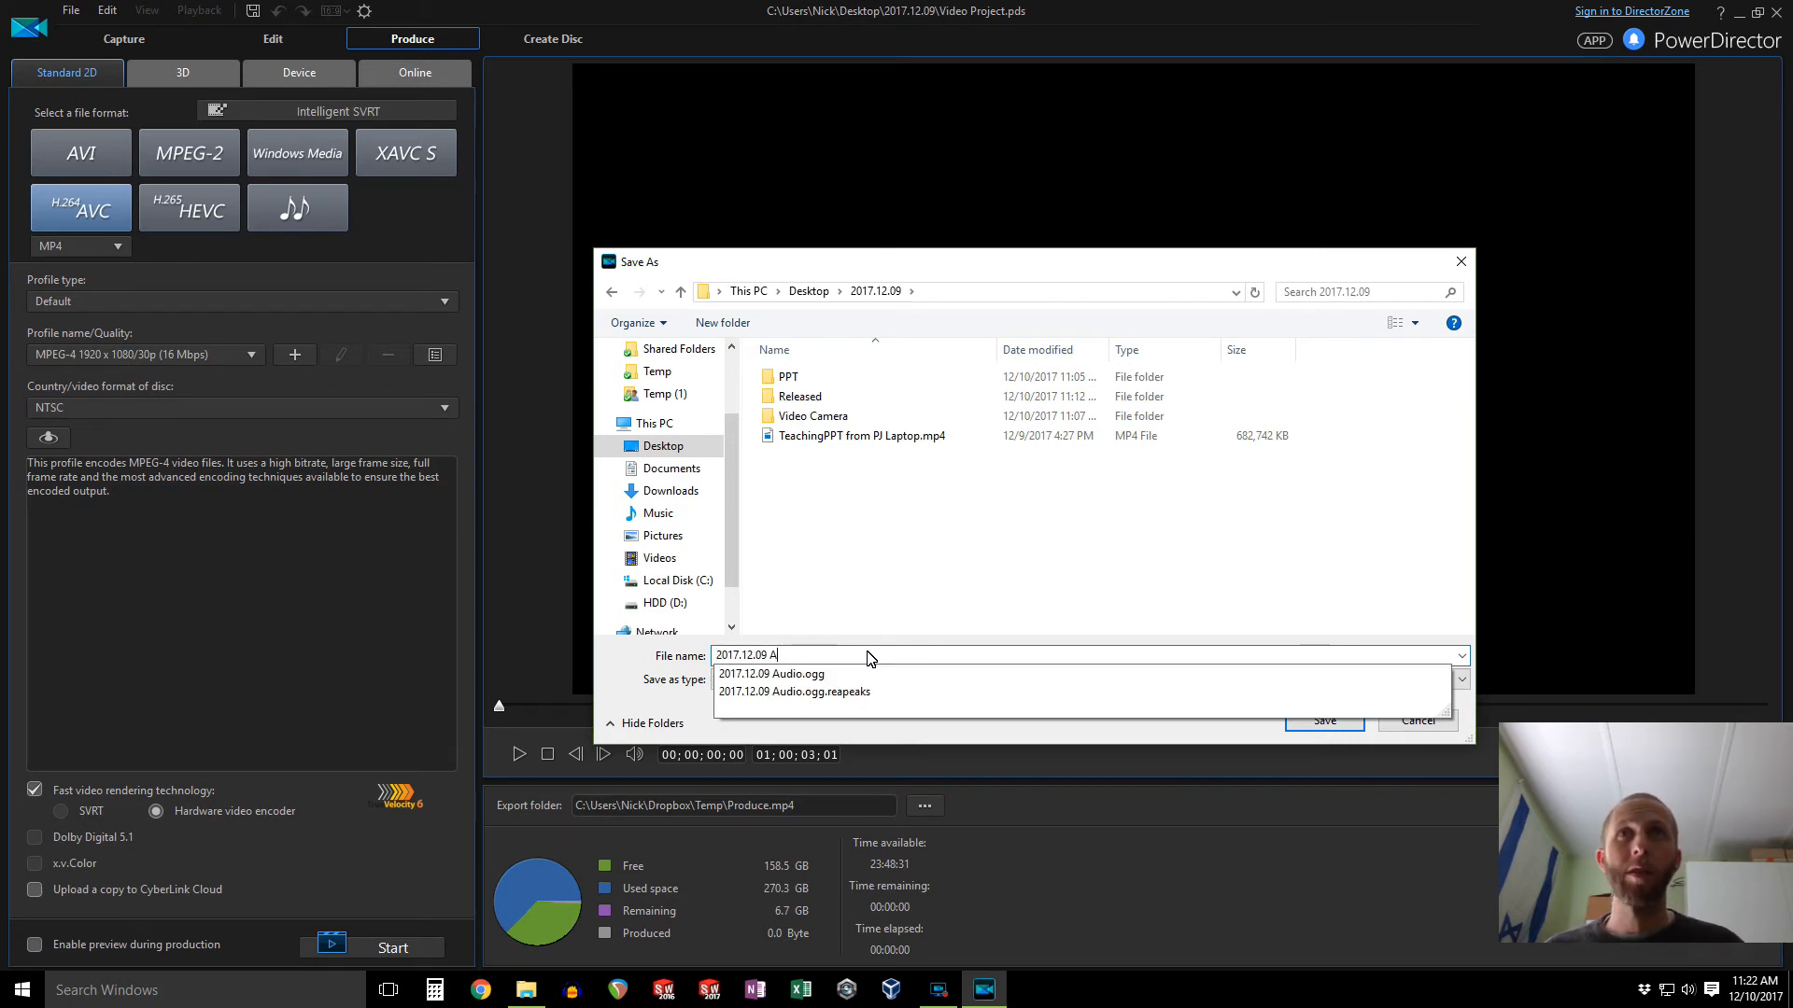
pyautogui.write('Video Project')
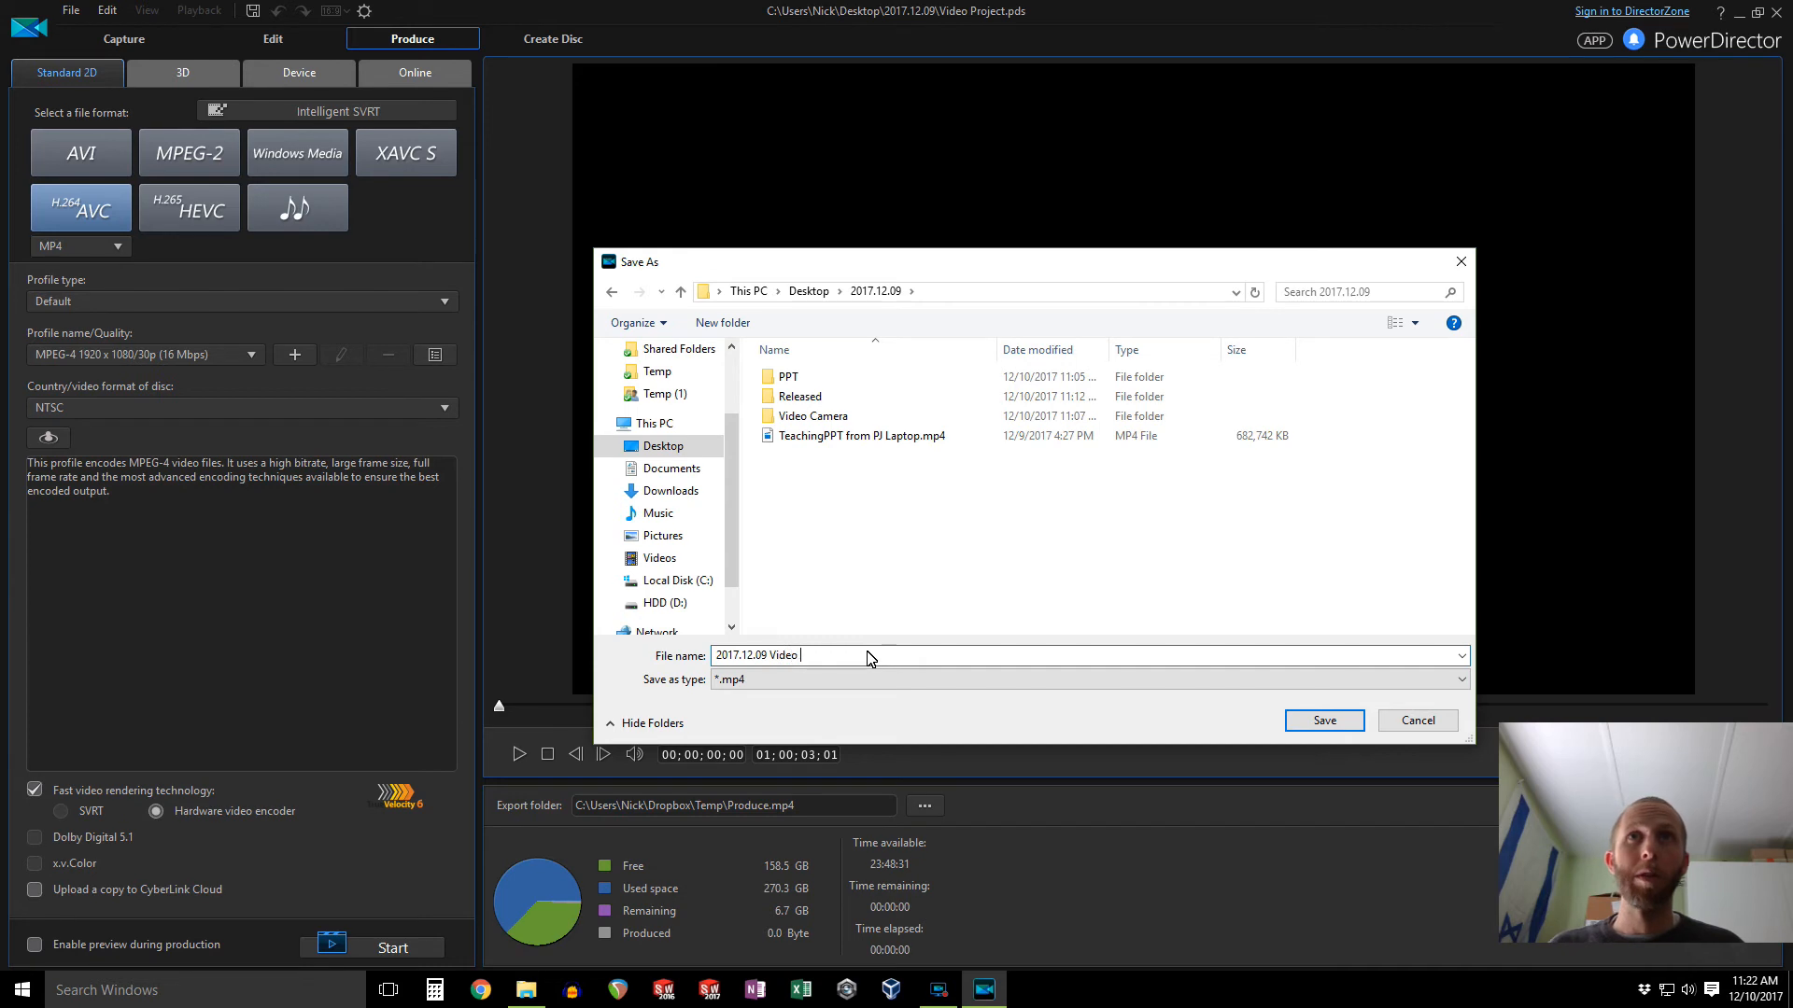
pyautogui.press('Return')
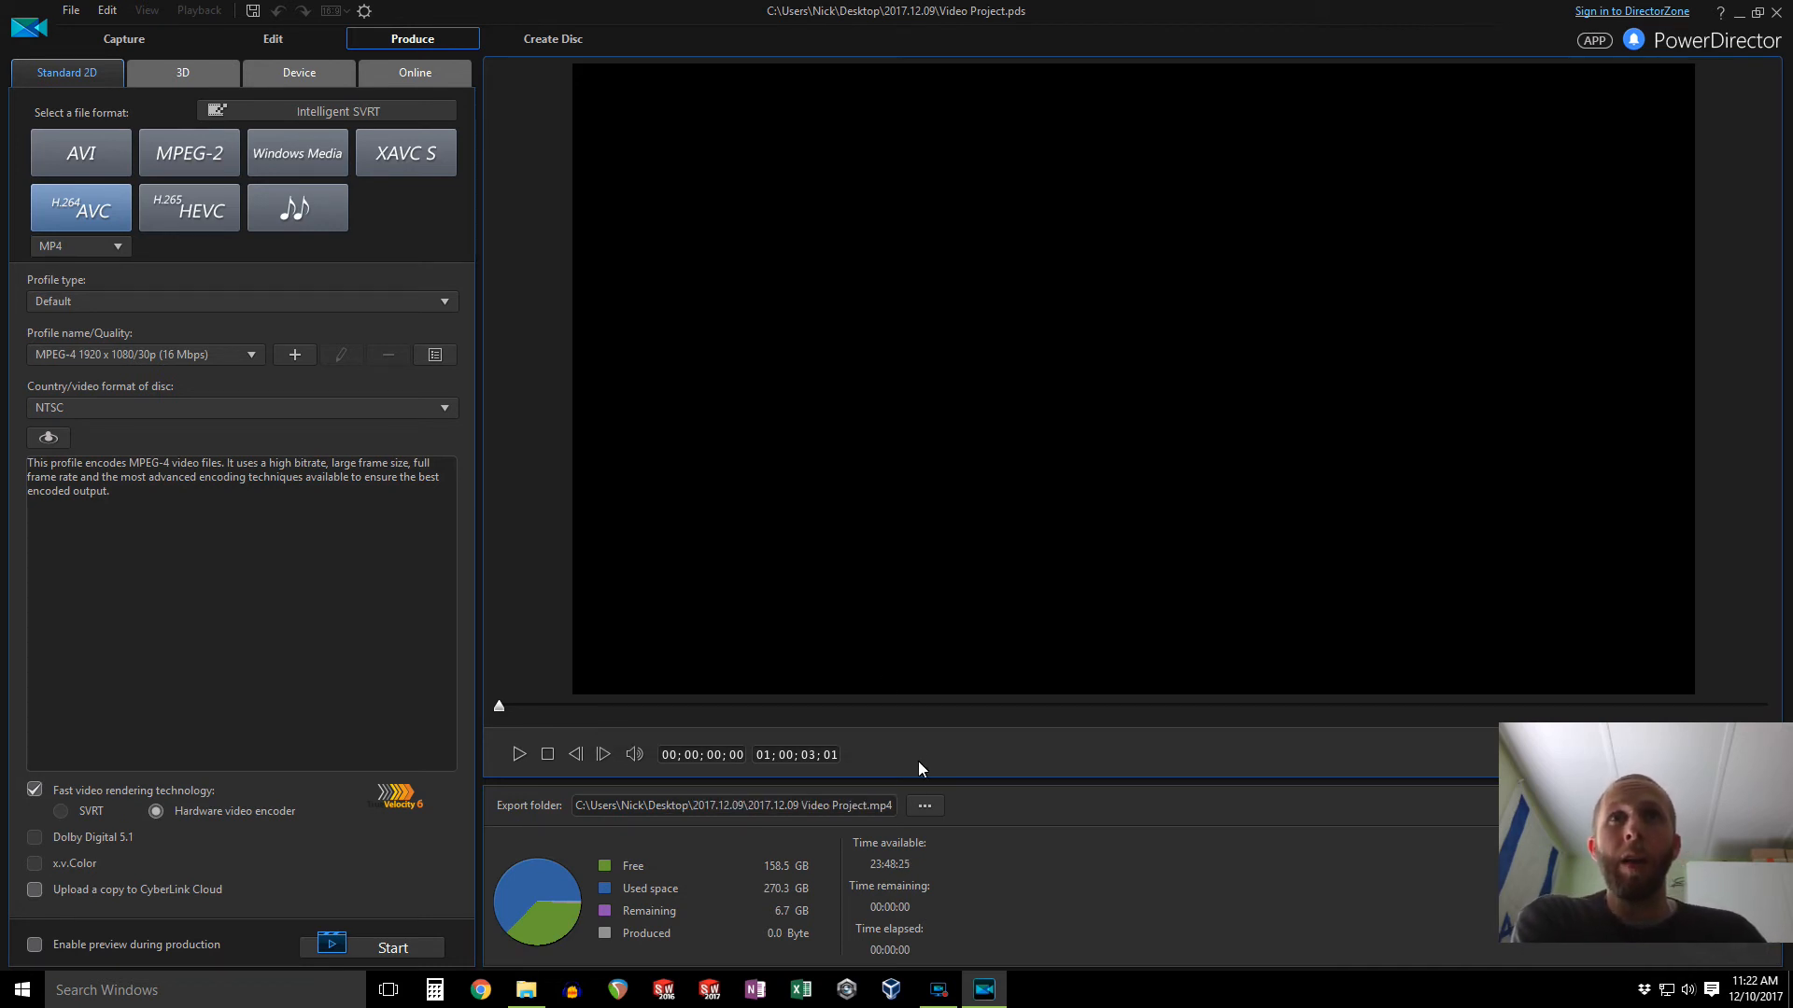
pyautogui.click(351, 948)
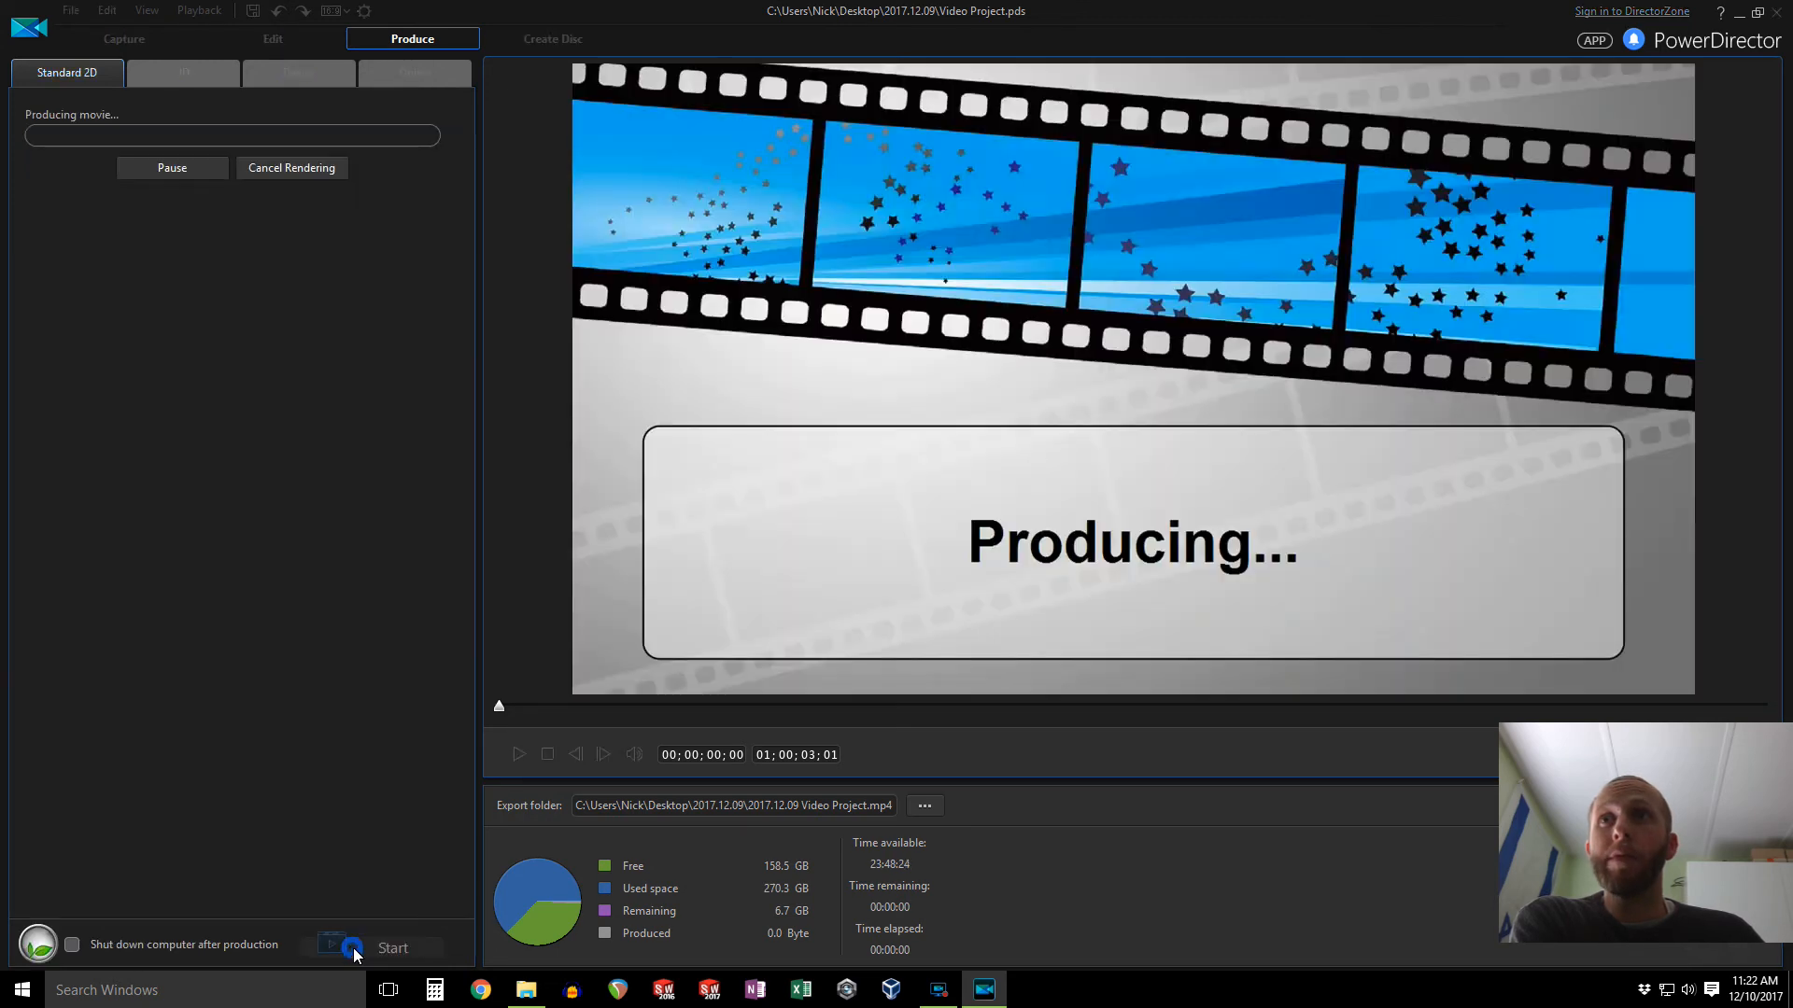